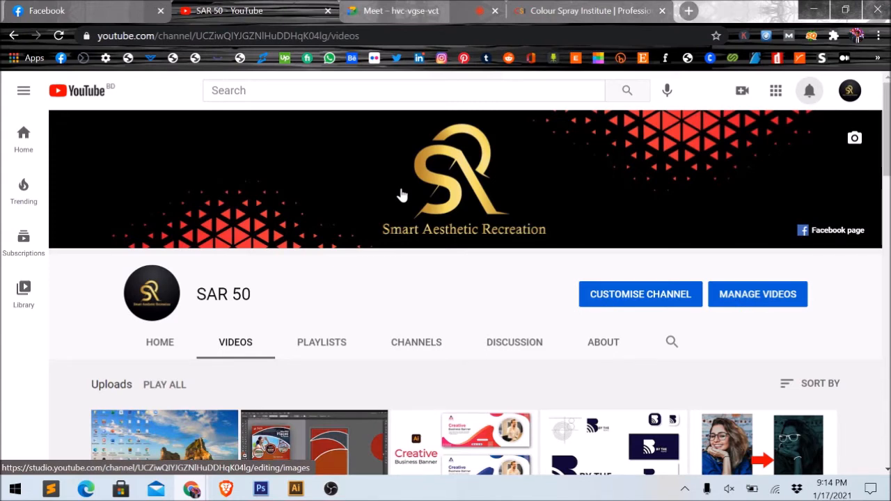
- Unmute the microphone in the Google Meet call
click(456, 5)
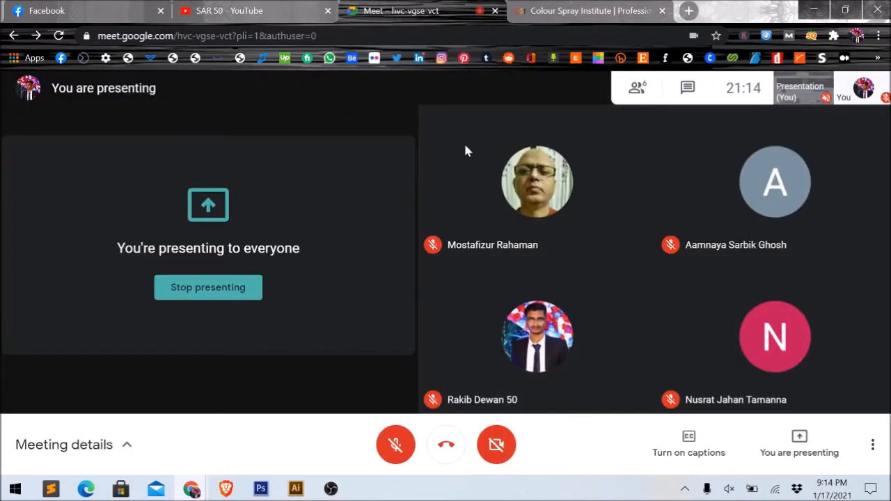
click(395, 444)
- Show the Colour Spray Institute graphic design course outline and highlight the Brochure Design & Layouts item
click(582, 8)
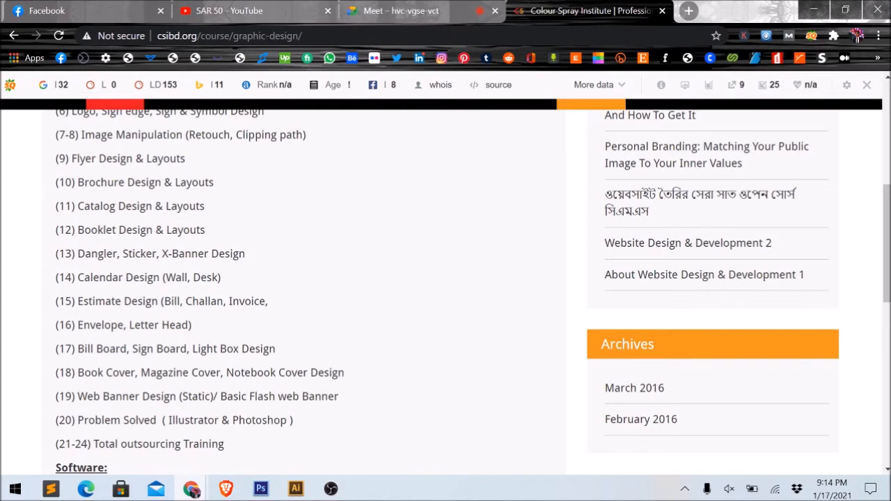
drag(78, 182, 140, 183)
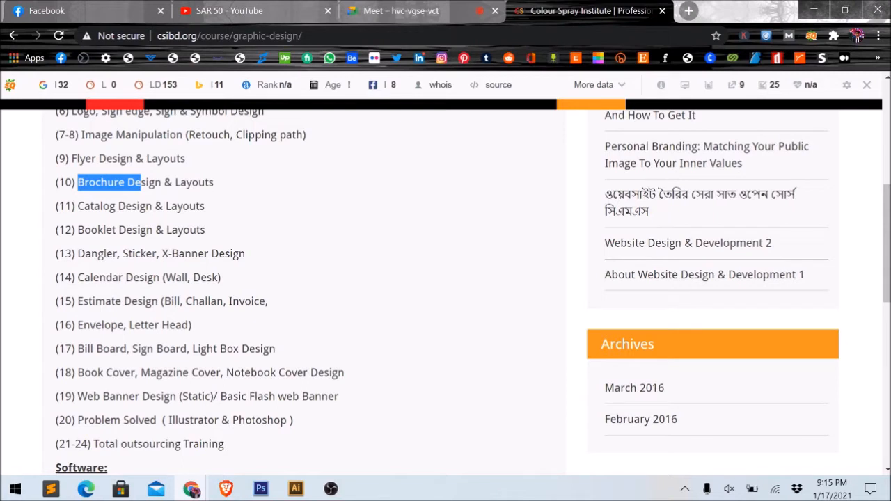
click(115, 190)
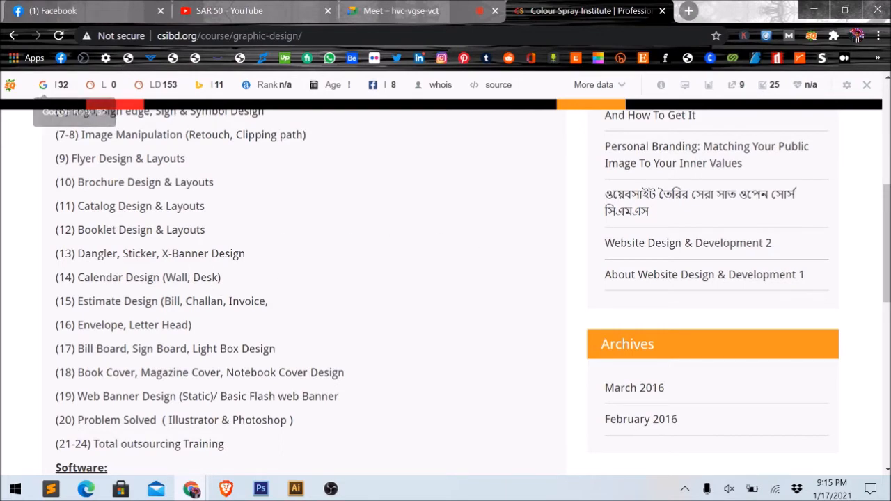
- Open the travel trifold image from the Facebook group chat and examine both sides of the brochure up close
click(28, 6)
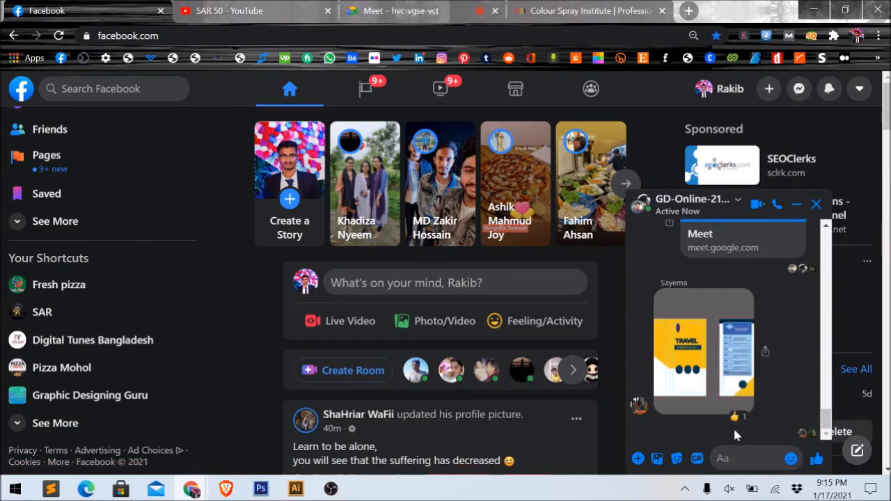
click(705, 380)
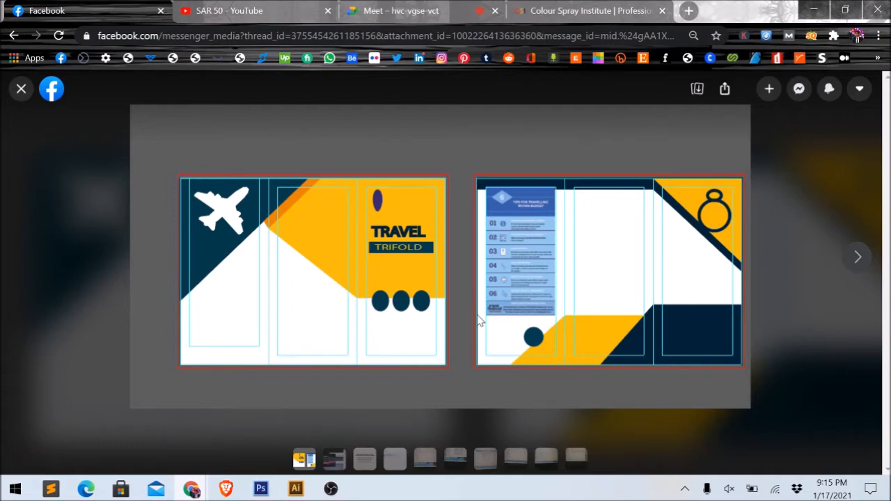
scroll(527, 268, up, 2)
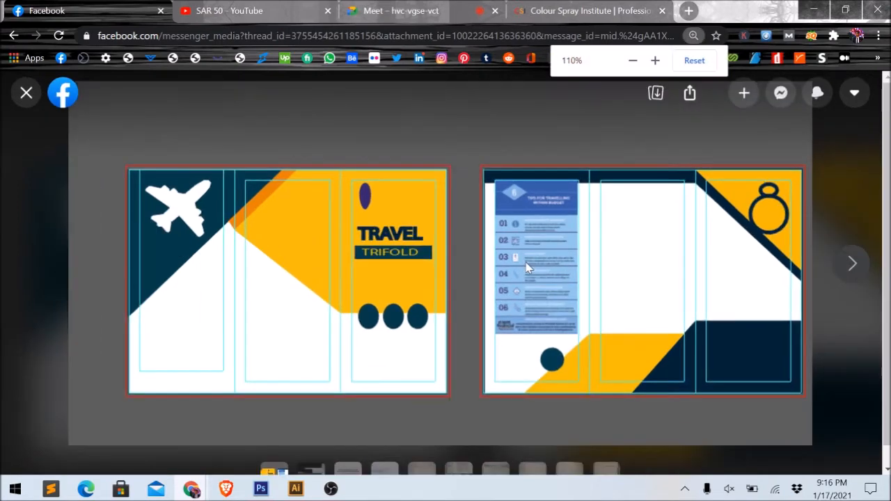
scroll(531, 334, down, 4)
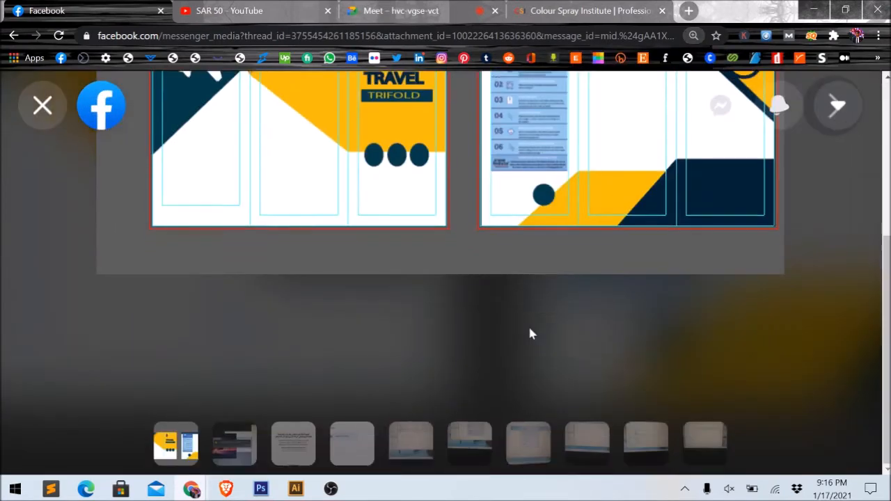
scroll(521, 293, up, 1)
scroll(520, 294, up, 3)
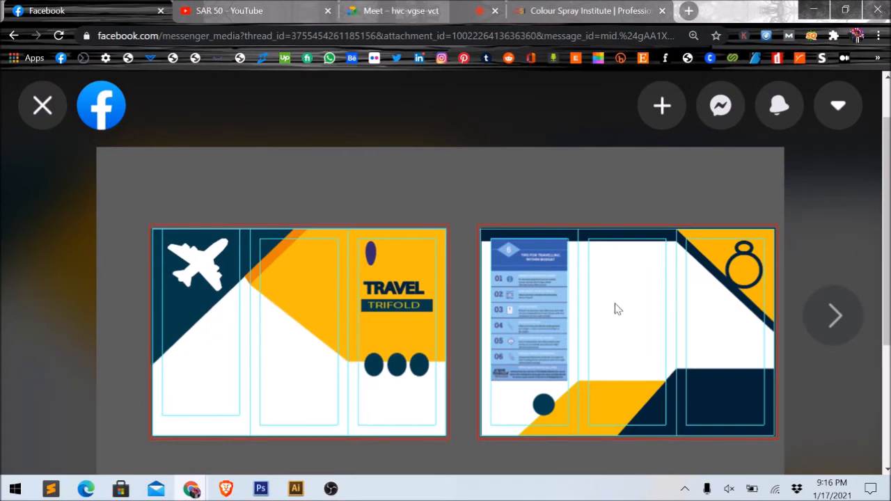
scroll(557, 279, up, 3)
scroll(550, 384, down, 4)
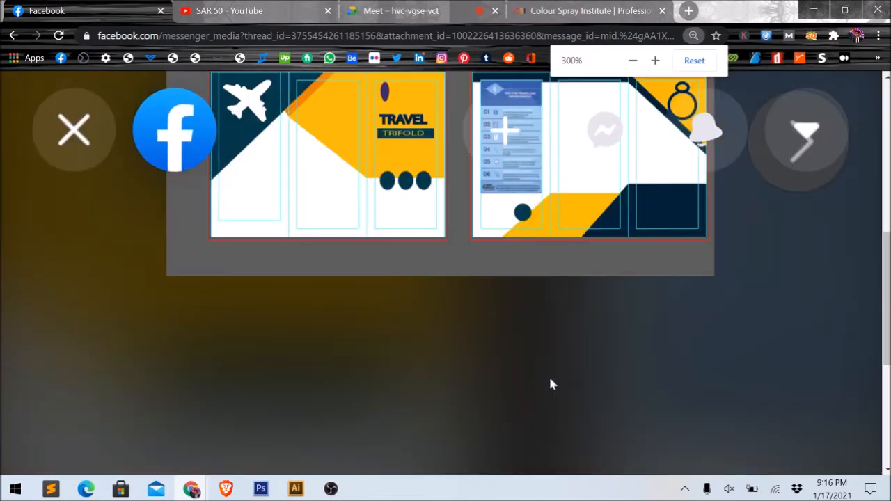
scroll(493, 261, up, 1)
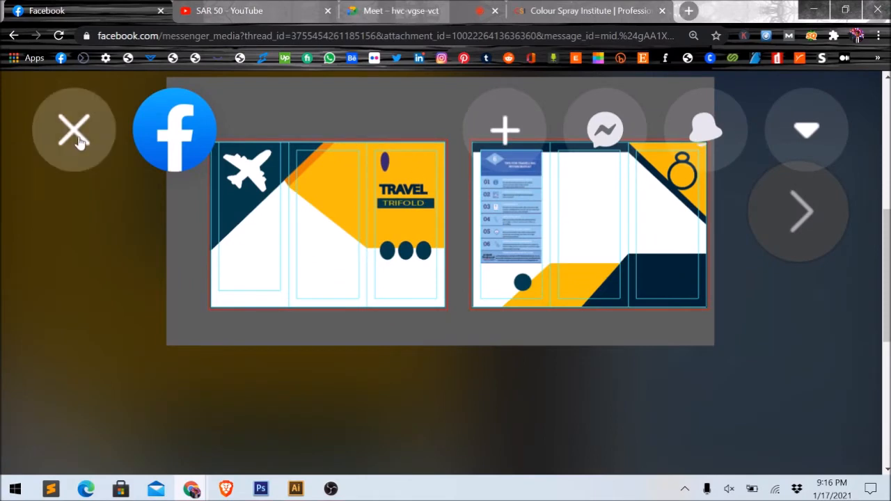
scroll(369, 288, down, 5)
scroll(369, 291, down, 1)
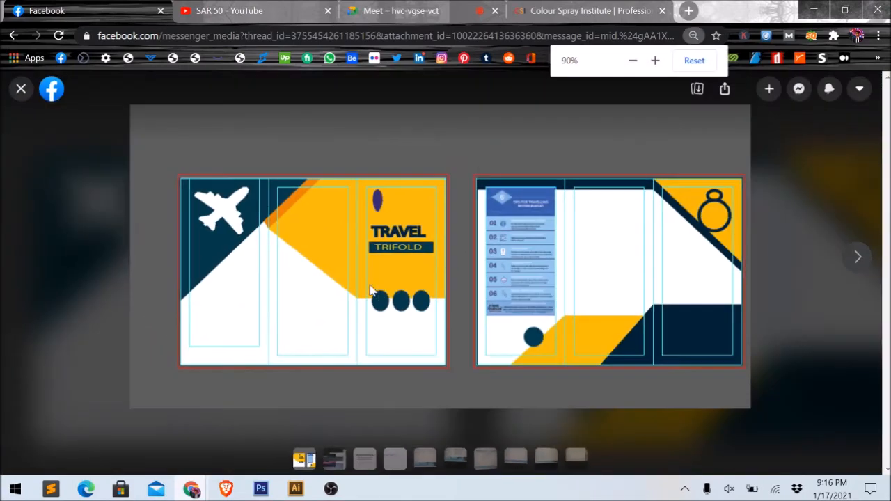
- Copy the travel trifold image and paste it into the blank Illustrator document
right_click(394, 239)
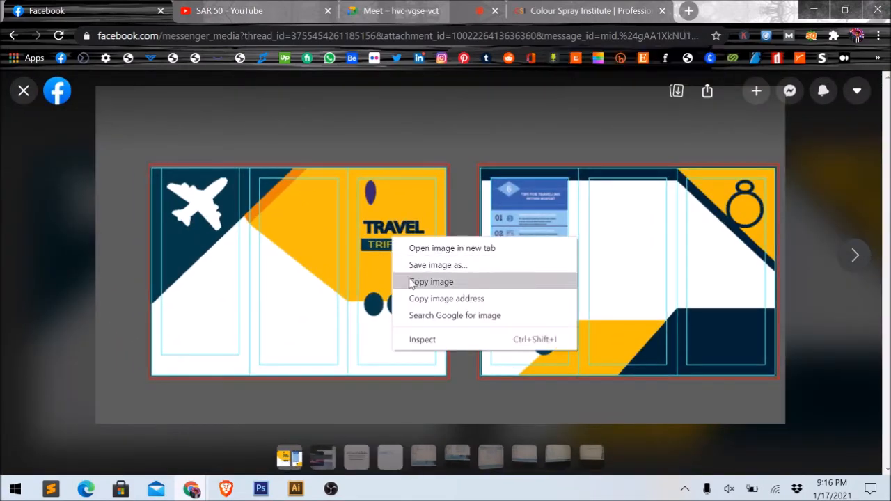
click(411, 281)
key(alt+Tab)
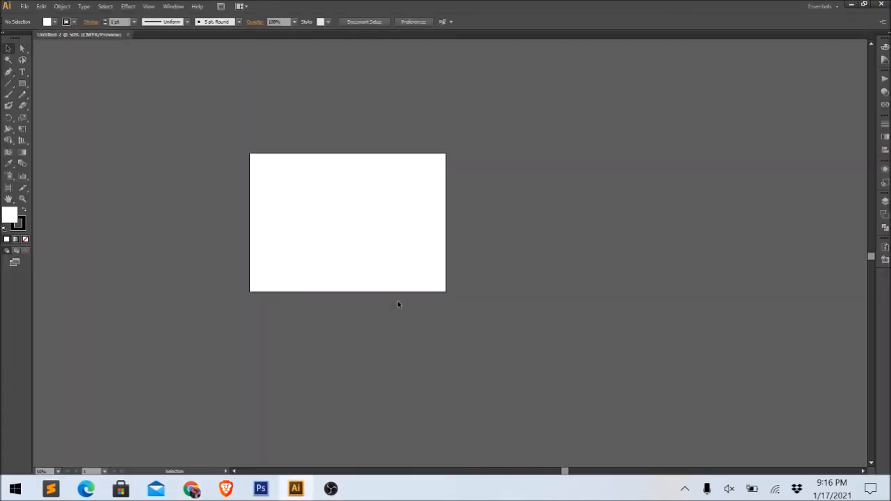
key(ctrl+v)
scroll(412, 271, up, 3)
drag(456, 288, 479, 274)
scroll(406, 192, up, 2)
scroll(575, 238, right, 5)
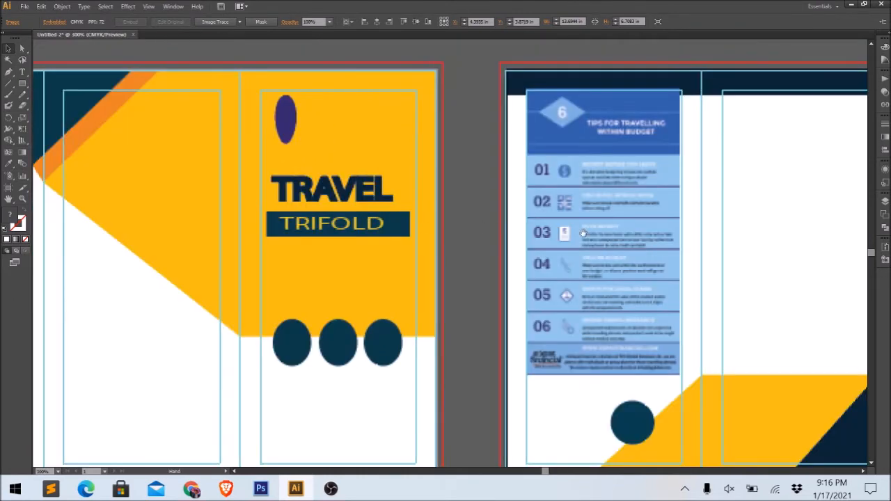
scroll(520, 260, down, 2)
scroll(577, 283, down, 2)
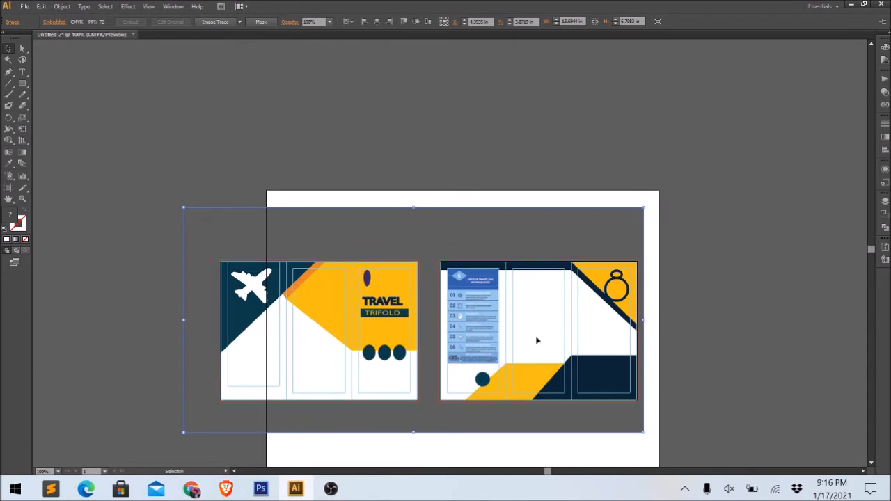
- Move the pasted brochure image off the artboard into the empty space just above it and deselect it
drag(484, 330, 525, 163)
scroll(639, 355, up, 3)
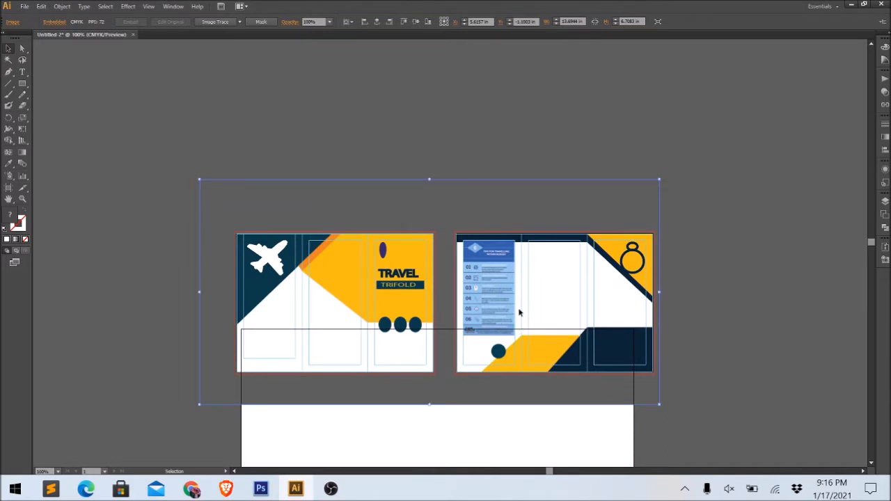
drag(520, 311, 533, 203)
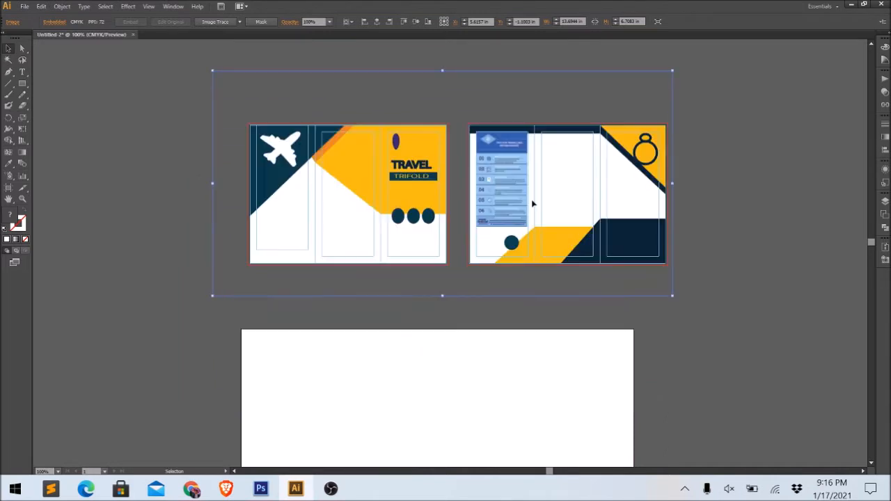
click(538, 311)
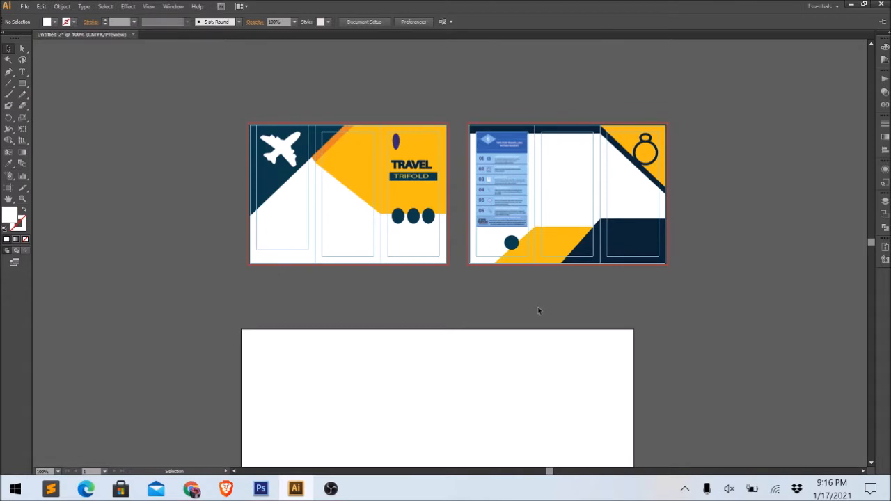
drag(537, 259, 544, 295)
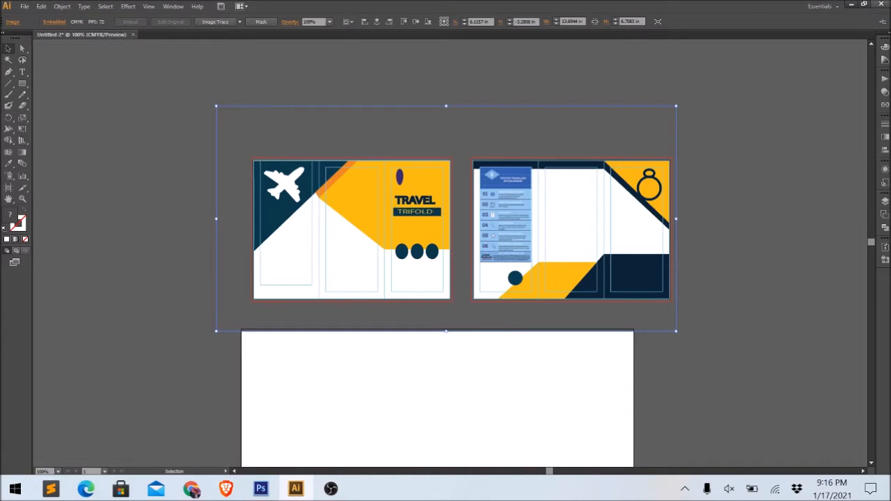
click(773, 236)
drag(615, 236, 605, 221)
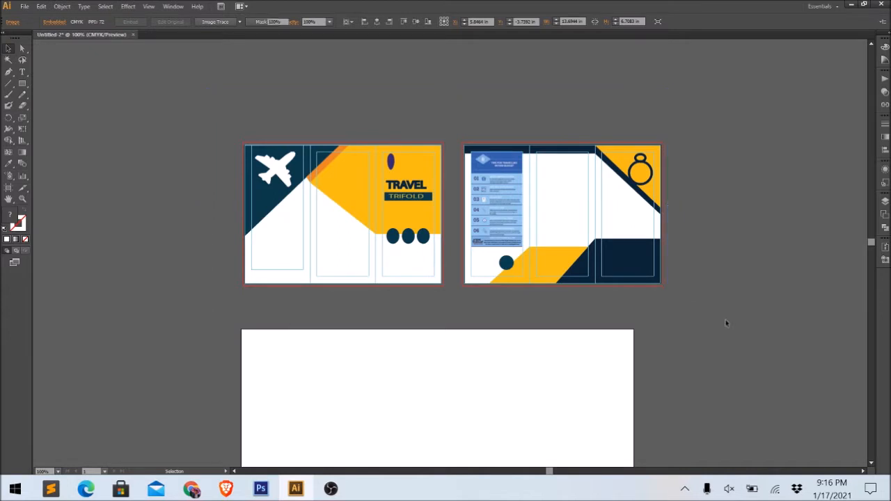
click(726, 321)
click(666, 262)
click(720, 308)
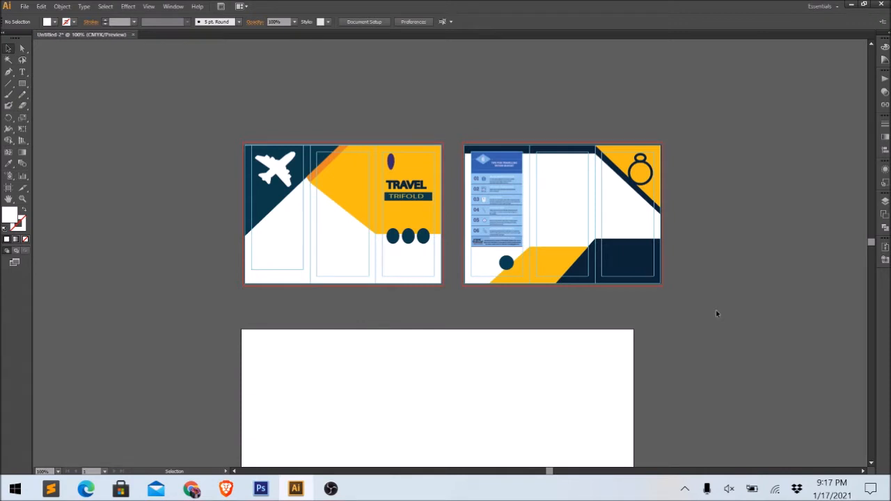
key(ctrl+a)
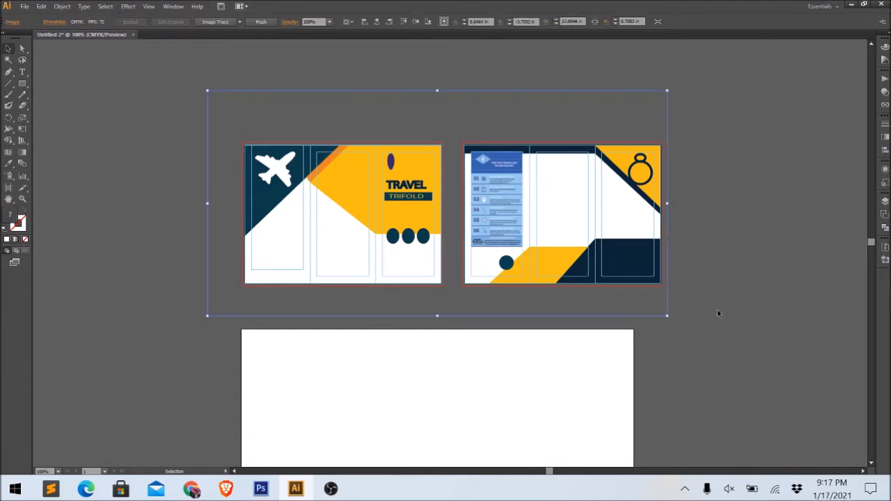
key(ctrl+shift+a)
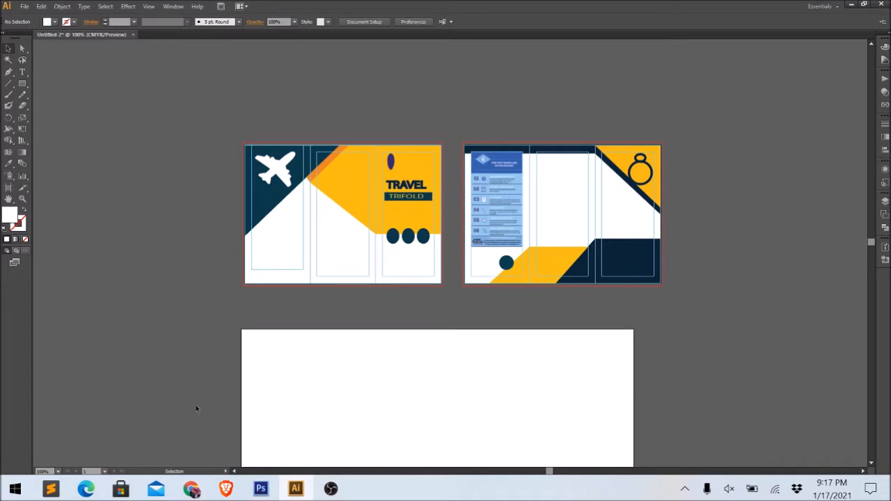
- Switch to Chrome to view the course outline page again, then return to Illustrator and select the brochure image
click(197, 491)
click(134, 420)
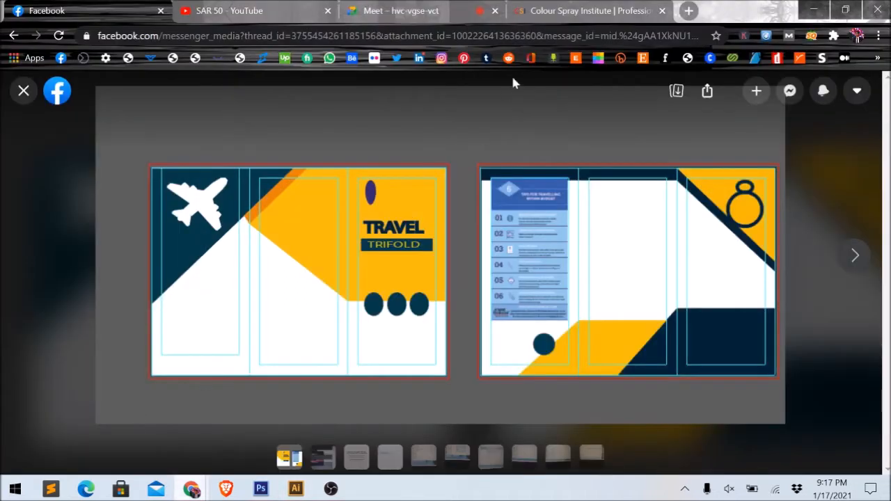
click(585, 10)
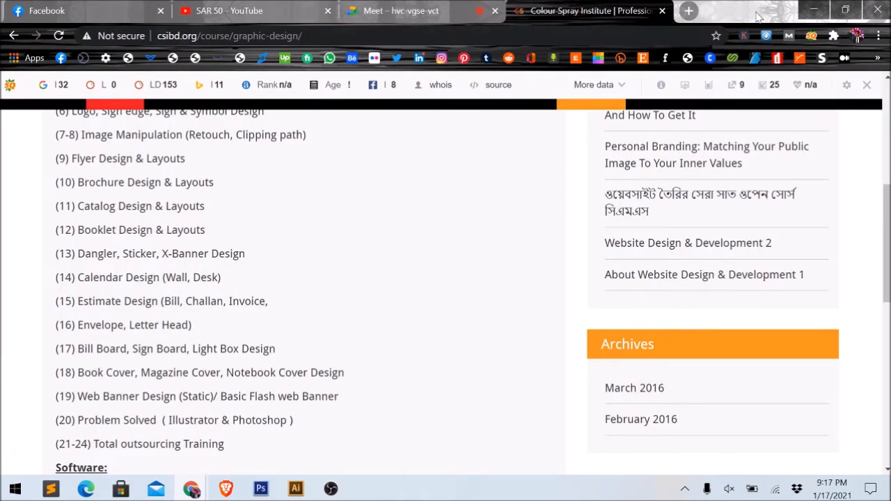
click(814, 10)
click(435, 237)
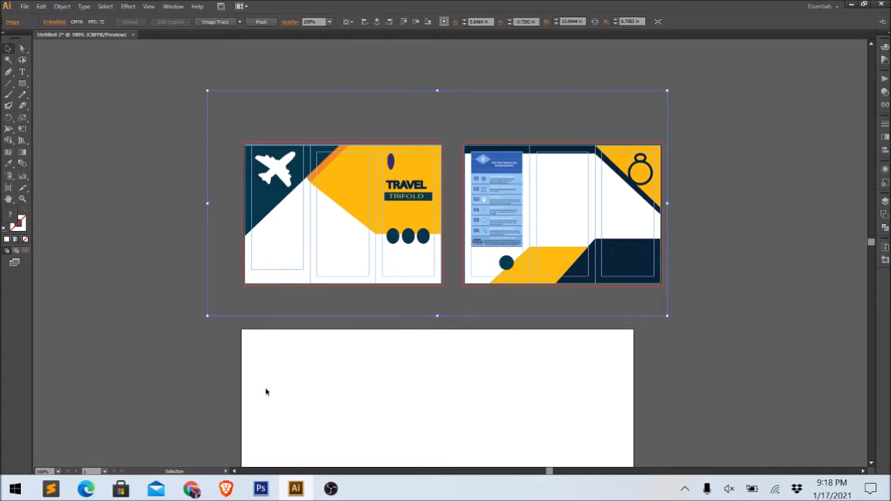
- Switch to Chrome to view the SAR 50 YouTube channel's videos and return to Illustrator
mouse_move(190, 488)
click(167, 453)
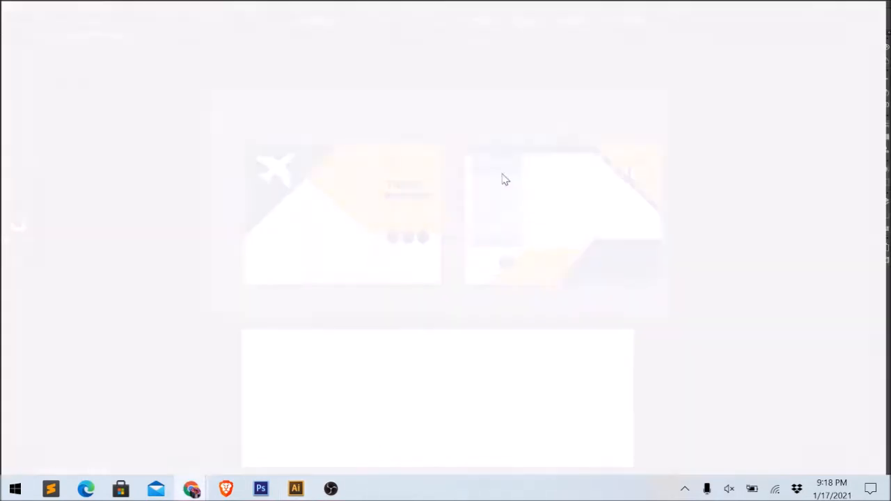
click(273, 10)
scroll(301, 242, down, 2)
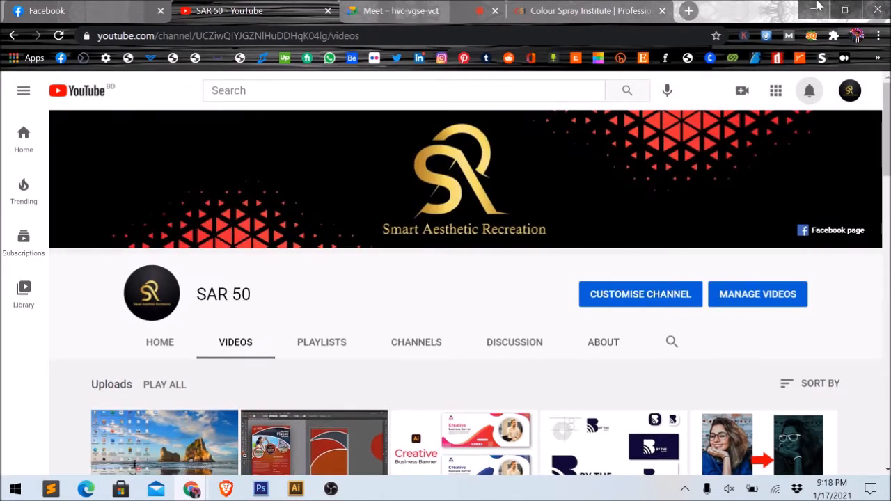
key(alt+Tab)
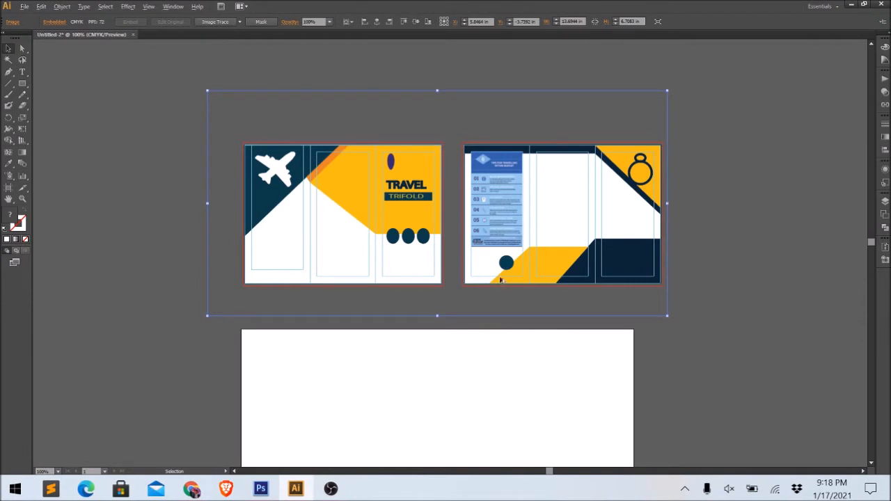
- Enlarge the brochure image proportionally to about 18.37 in wide and 9 in high
scroll(504, 289, up, 1)
scroll(505, 289, down, 2)
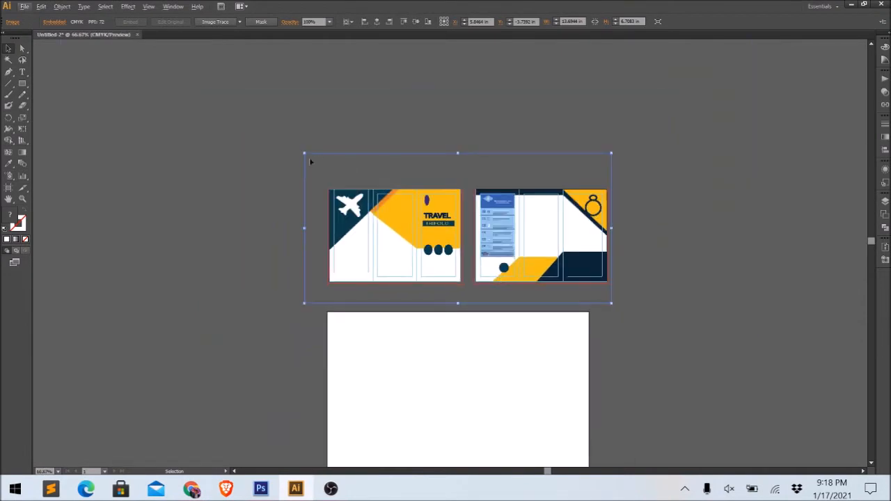
drag(304, 153, 193, 92)
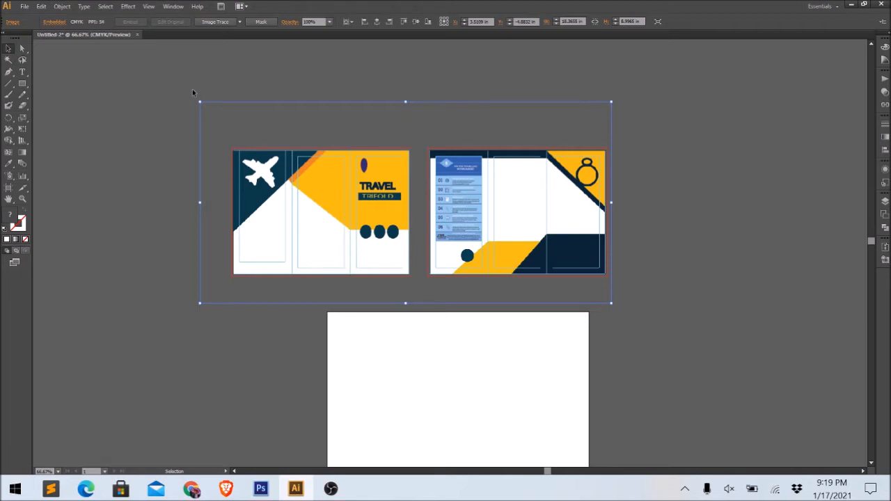
- Move the brochure image down from above the artboard so that it overlaps the page
key(space)
drag(474, 338, 465, 254)
drag(453, 170, 481, 261)
drag(389, 158, 408, 206)
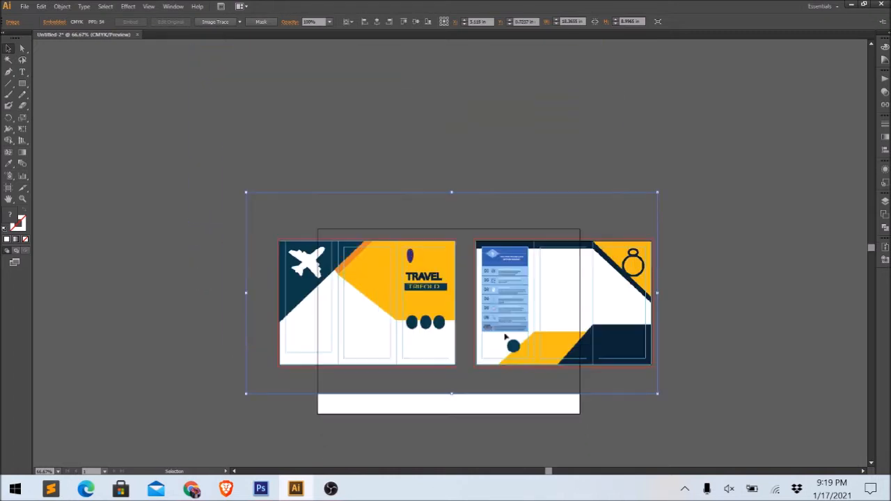
- Scale the brochure image proportionally to span the artboard's width, about 11.69 in wide and 5.73 in high, then deselect it
drag(454, 191, 463, 231)
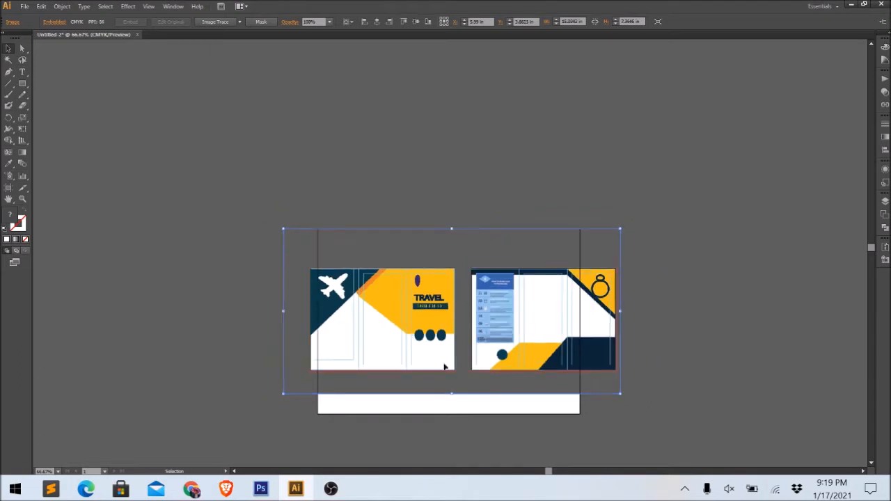
drag(290, 308, 318, 311)
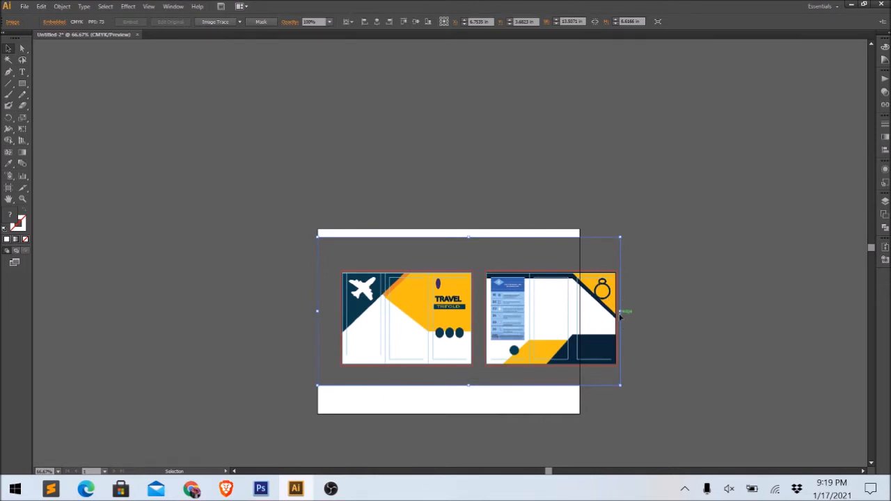
drag(620, 315, 576, 302)
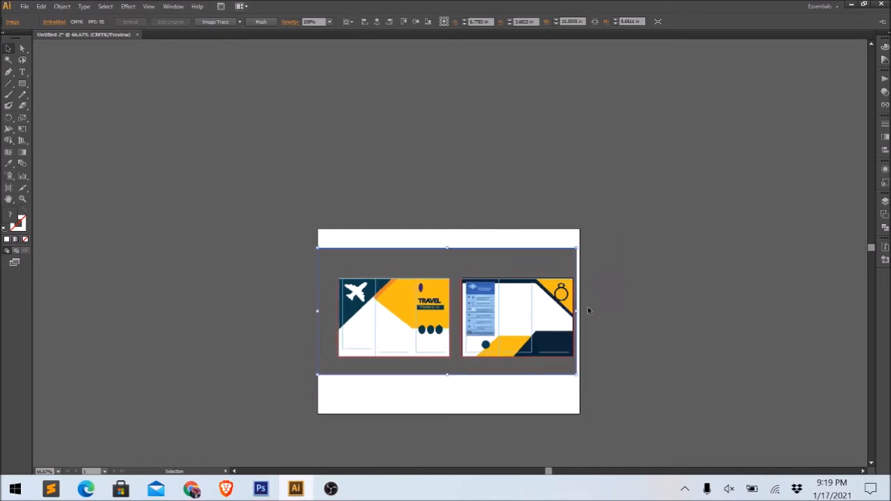
click(545, 140)
click(547, 273)
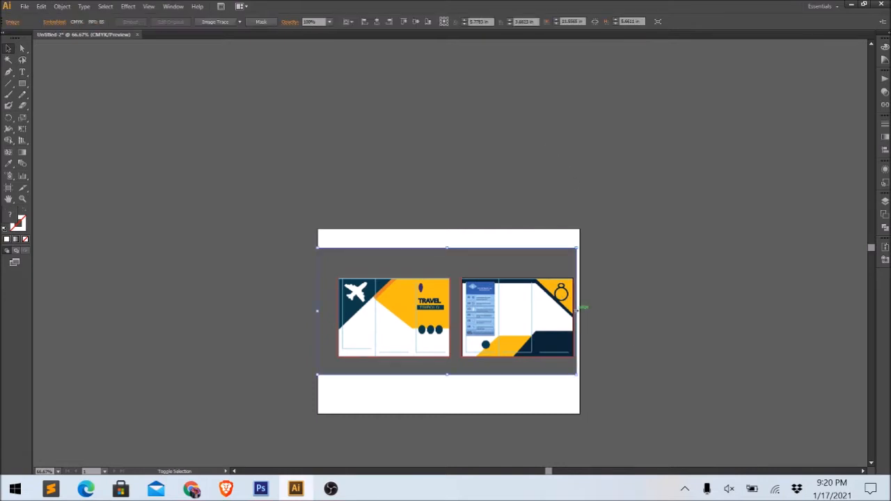
drag(582, 308, 586, 312)
click(641, 314)
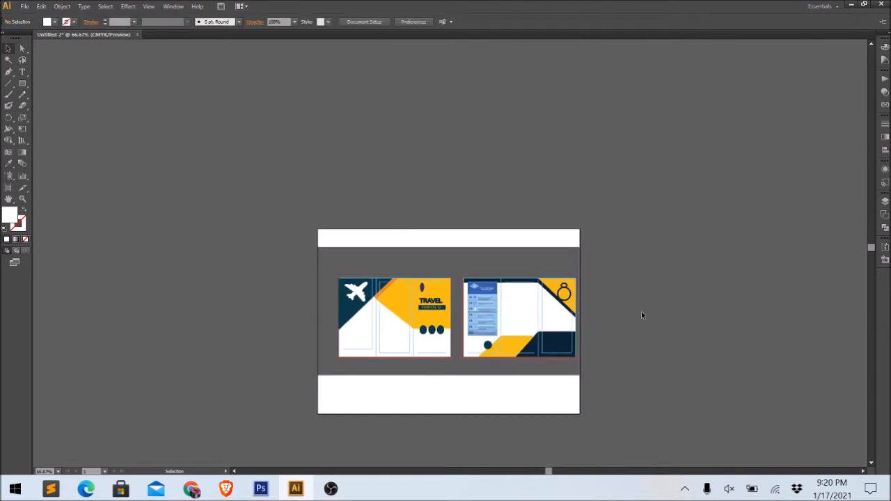
scroll(641, 315, up, 1)
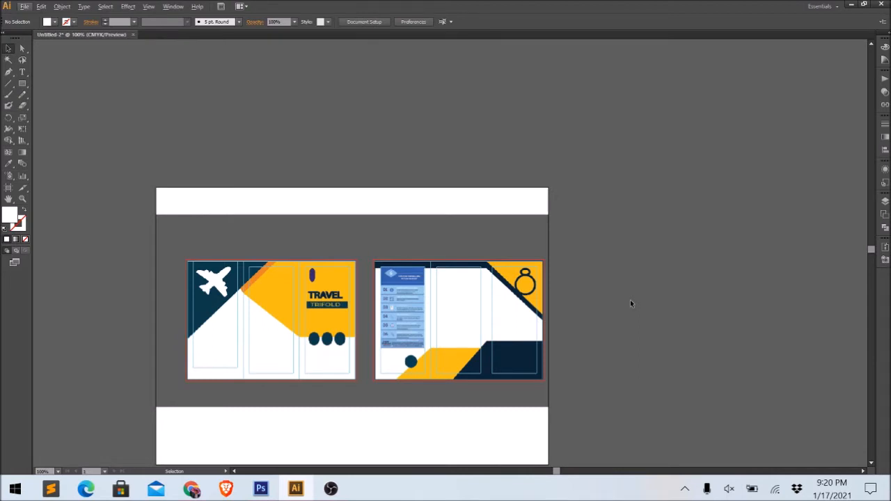
click(501, 241)
click(652, 299)
scroll(652, 301, down, 3)
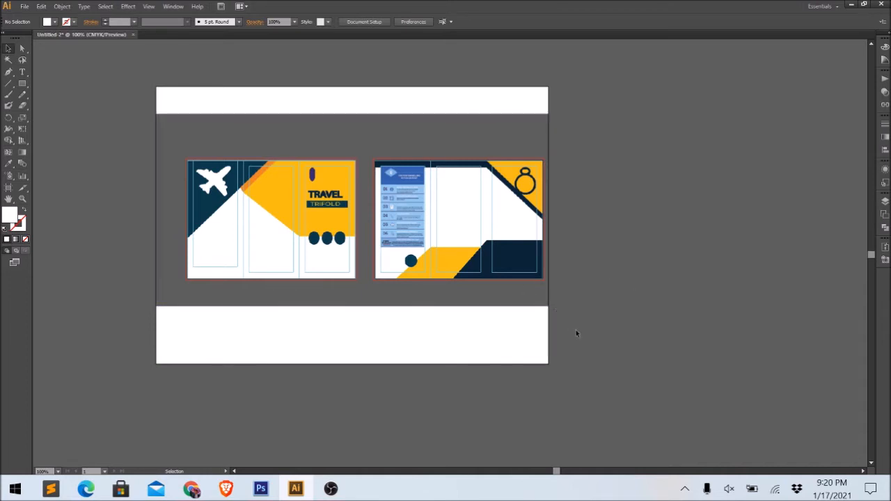
drag(620, 218, 632, 280)
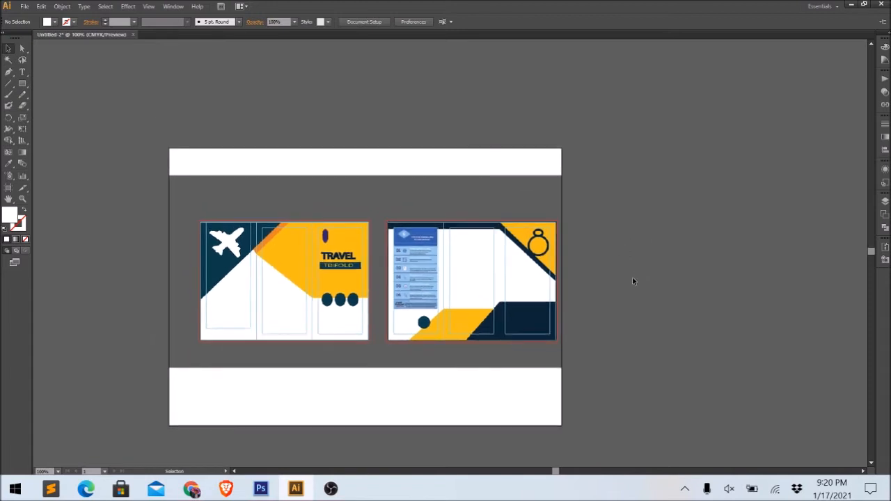
drag(662, 252, 714, 231)
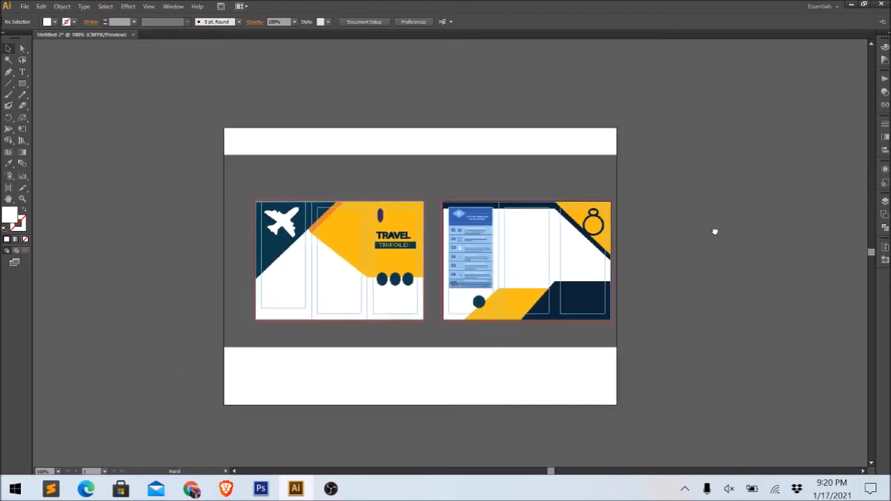
drag(714, 274, 686, 314)
click(575, 314)
click(661, 270)
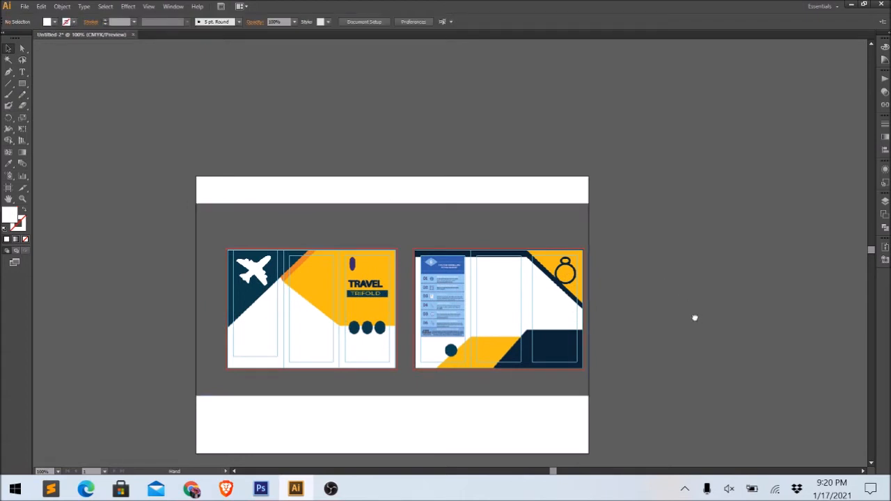
drag(698, 318, 692, 319)
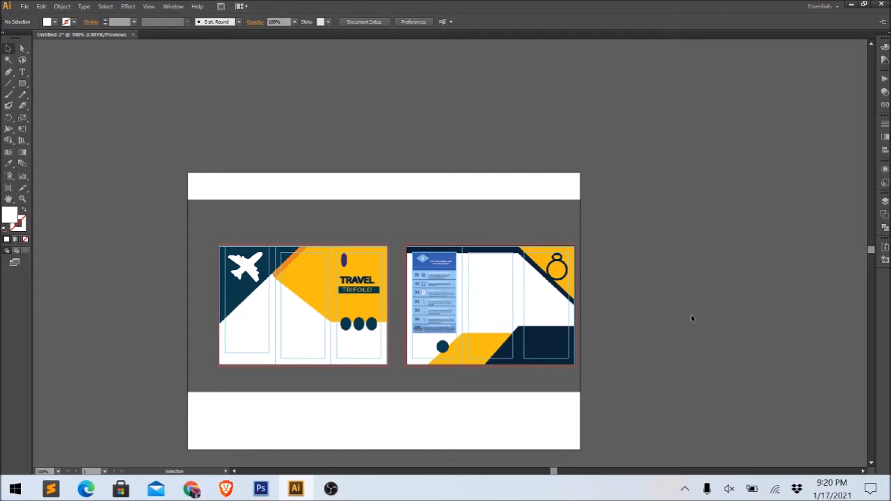
drag(708, 362, 662, 313)
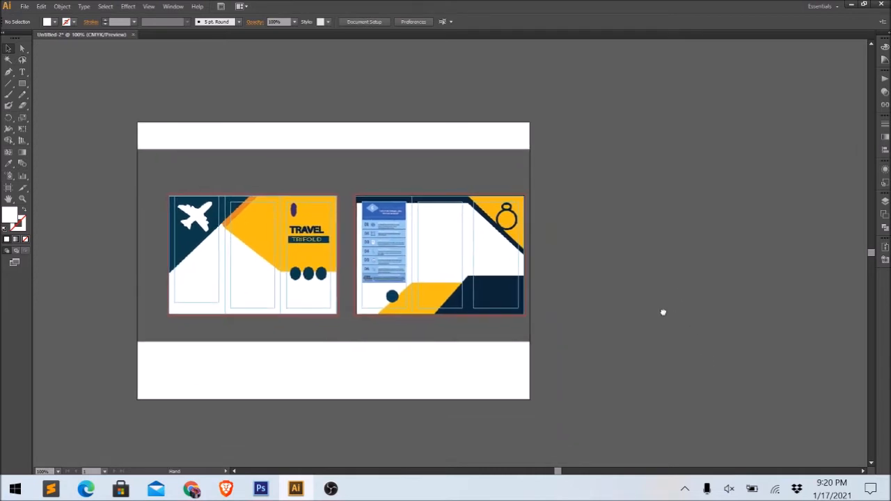
drag(637, 220, 614, 259)
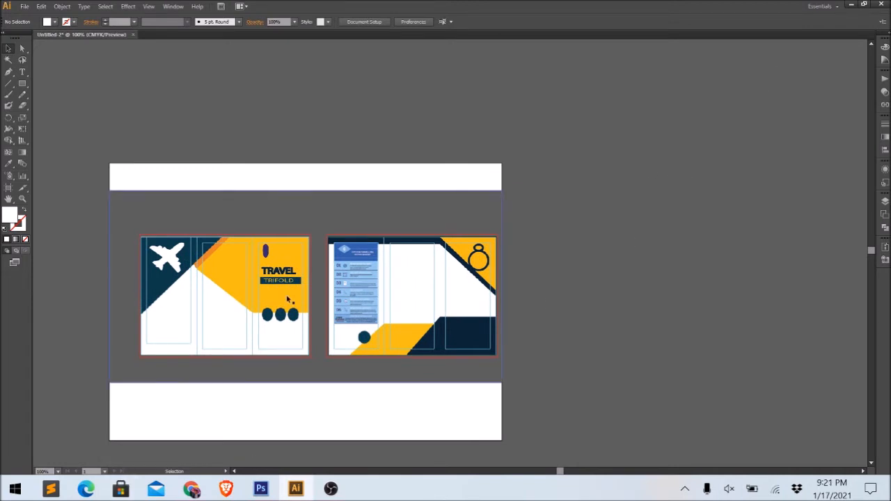
- Switch to Chrome, bring up the Facebook page and close the class group's chat window
mouse_move(191, 489)
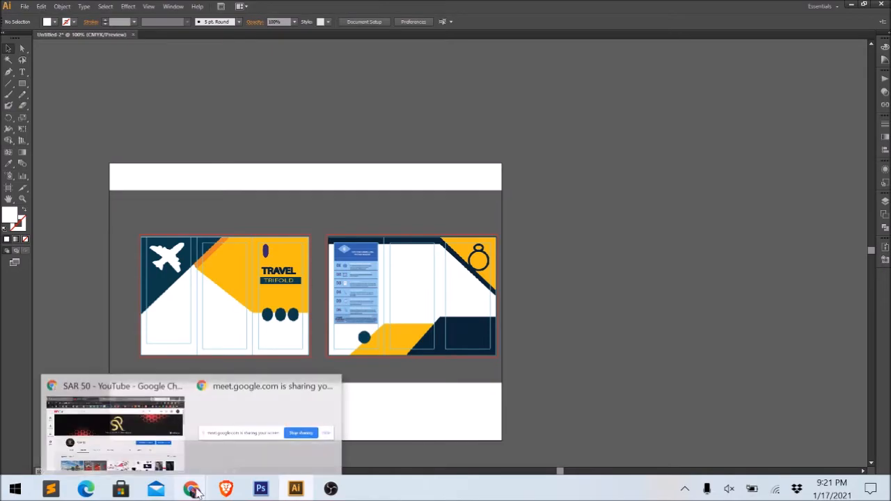
click(157, 440)
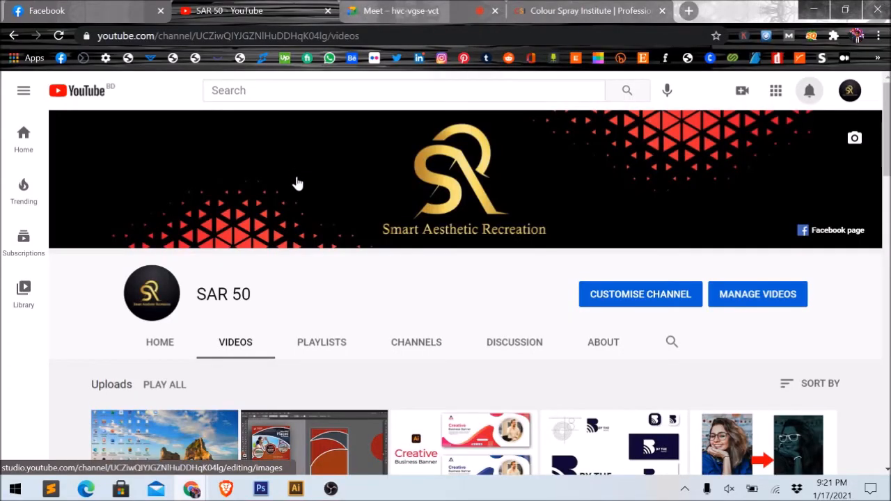
click(89, 6)
click(25, 100)
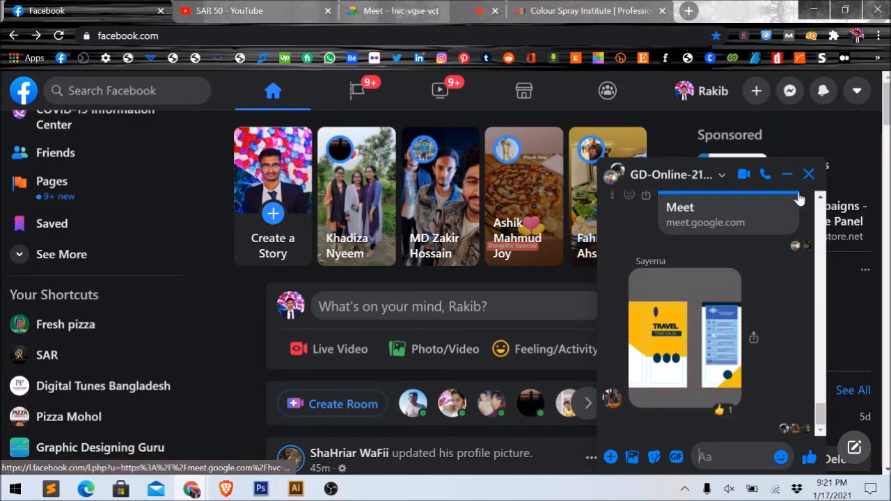
click(809, 174)
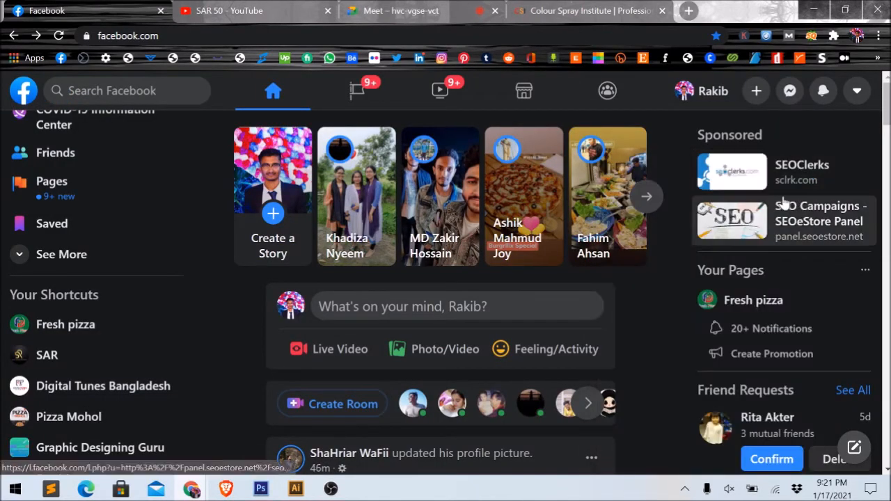
- Copy "Flyer Design" from the graphic design course outline and search Google for it in a new tab
click(588, 11)
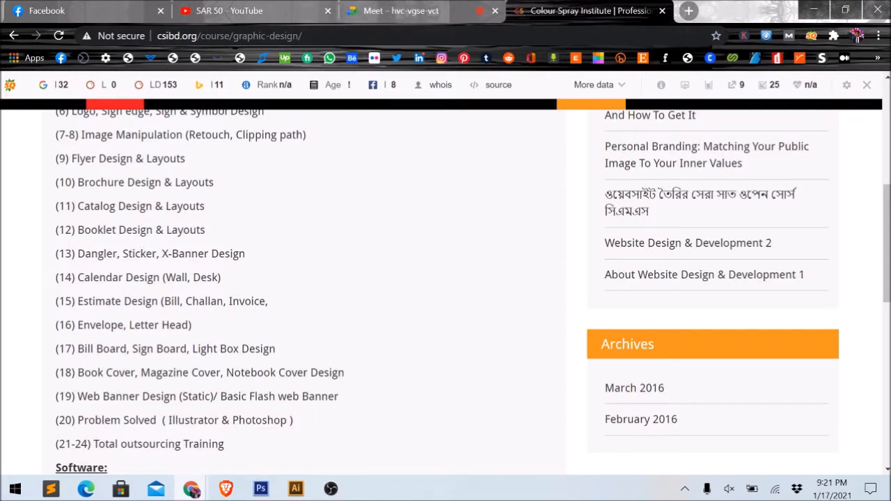
drag(72, 159, 133, 159)
key(ctrl+c)
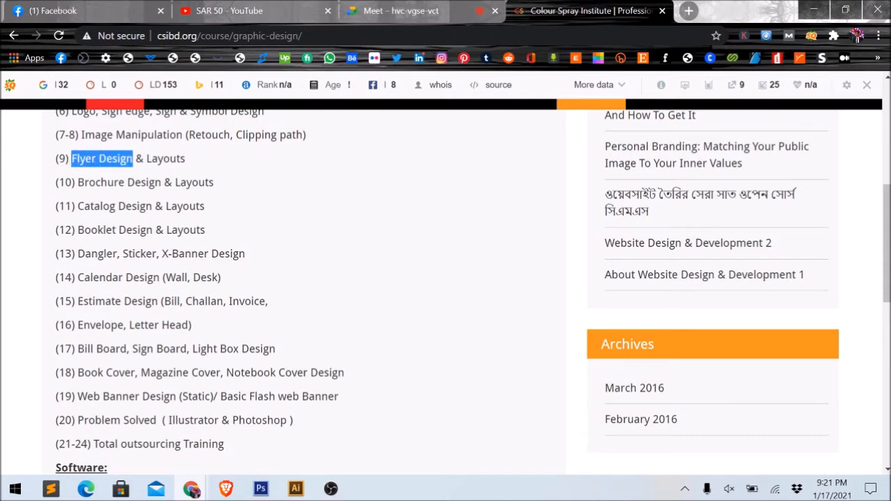
click(693, 15)
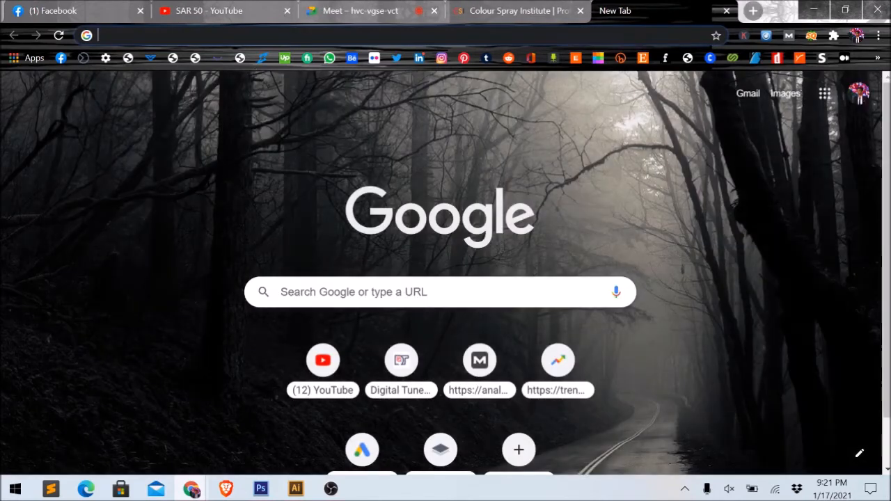
click(403, 35)
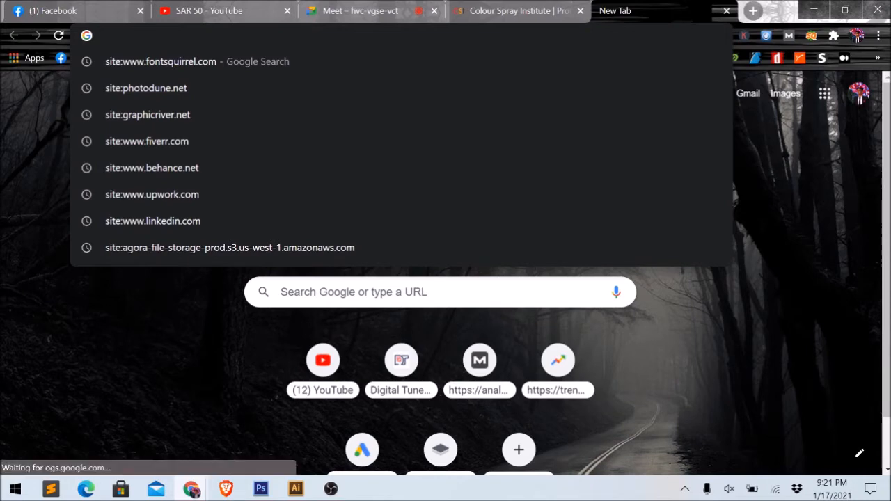
key(ctrl+v)
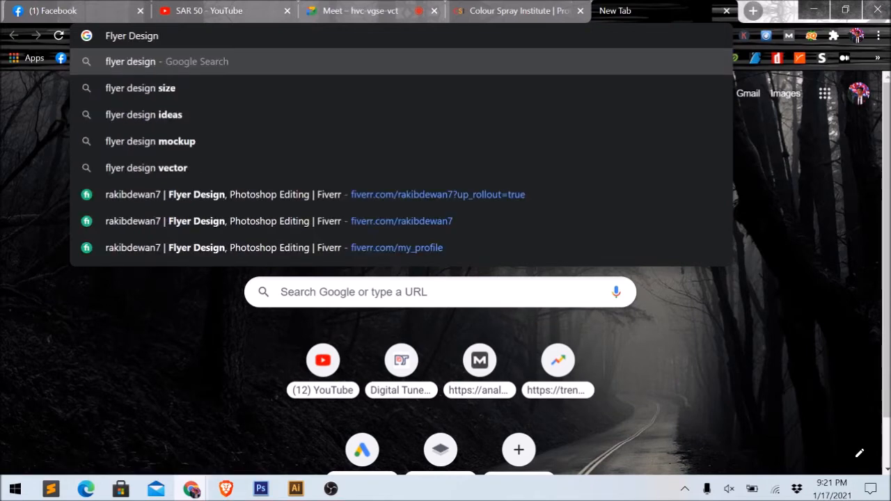
key(Return)
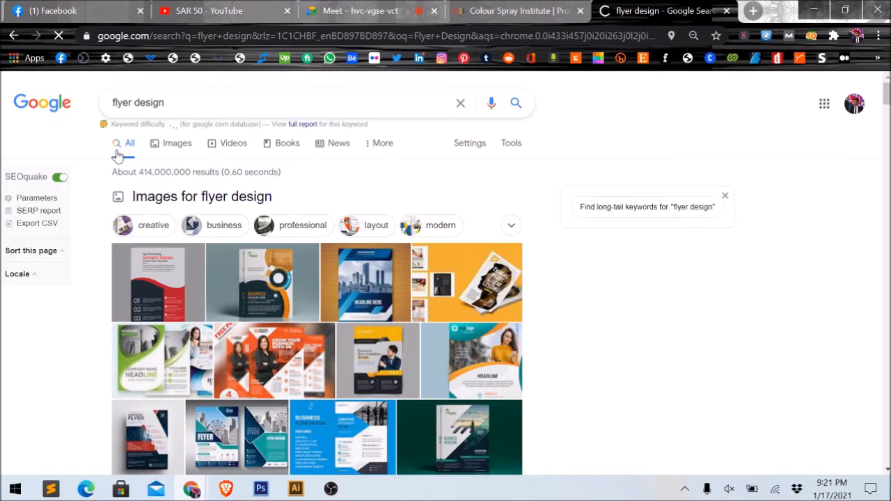
- Return to Illustrator and examine the airplane and TRAVEL TRIFOLD panels of the brochure image up close
click(822, 12)
drag(417, 299, 606, 303)
alt+scroll(306, 273, up, 2)
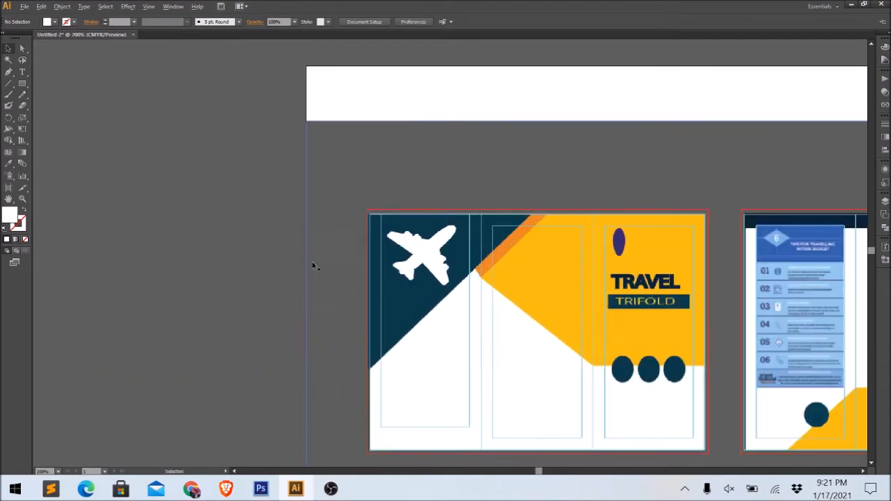
alt+scroll(422, 219, up, 1)
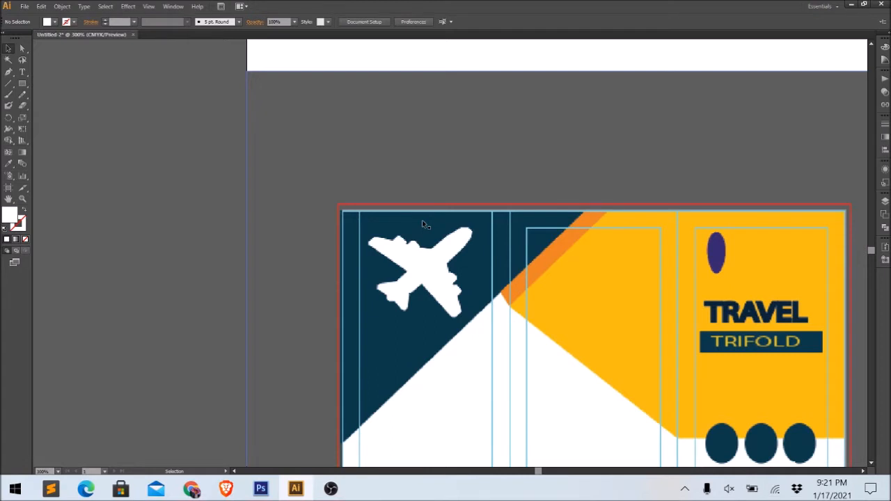
alt+scroll(425, 224, down, 5)
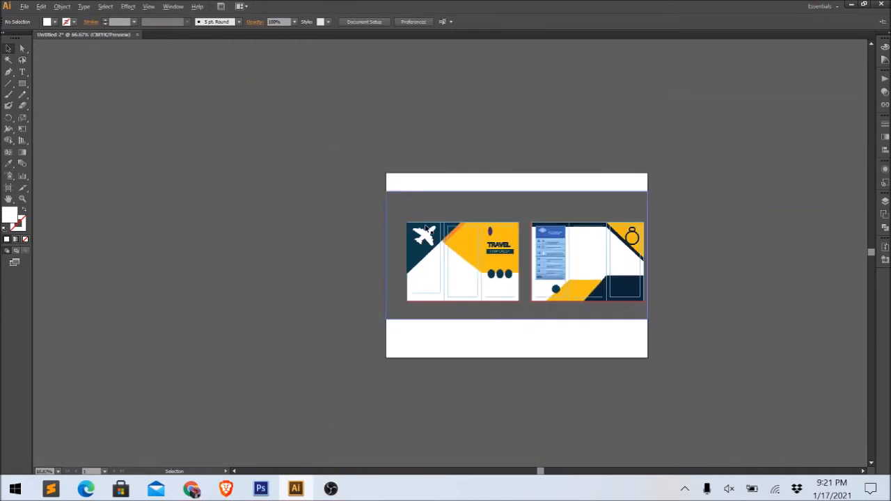
- Move the brochure image completely off the artboard, to the empty canvas at its upper left
drag(429, 234, 228, 177)
drag(330, 204, 290, 184)
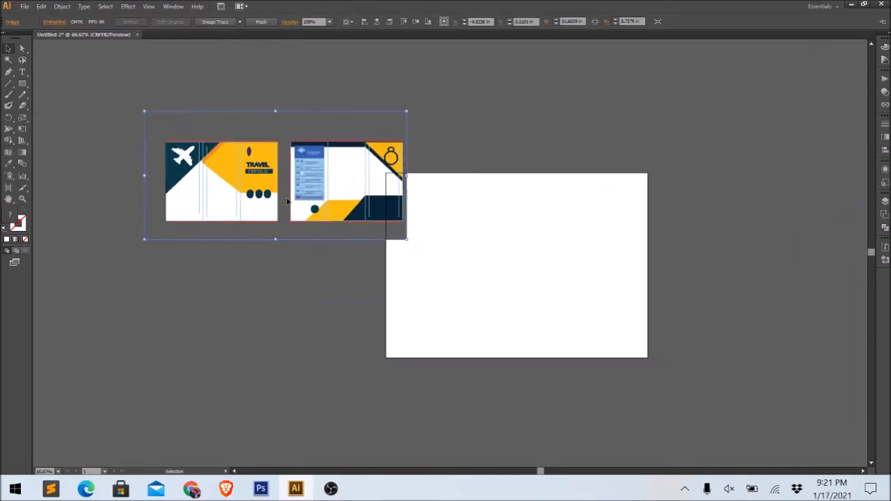
alt+scroll(291, 174, up, 2)
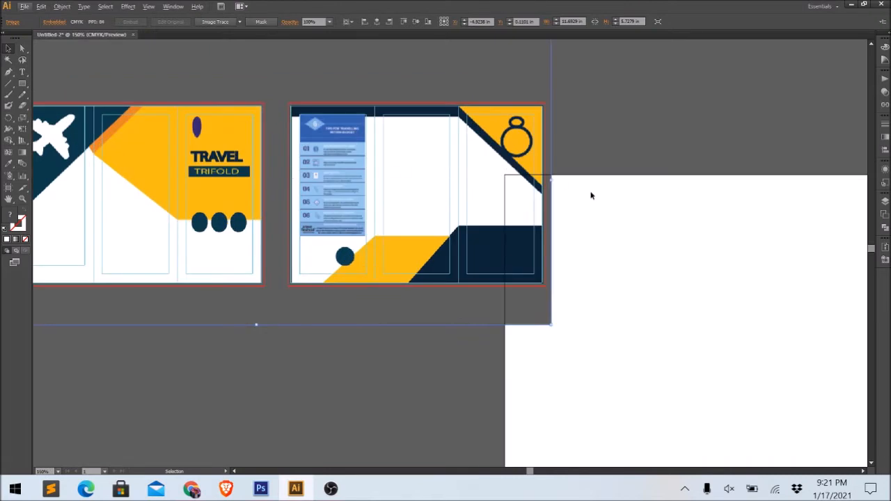
alt+scroll(591, 194, down, 2)
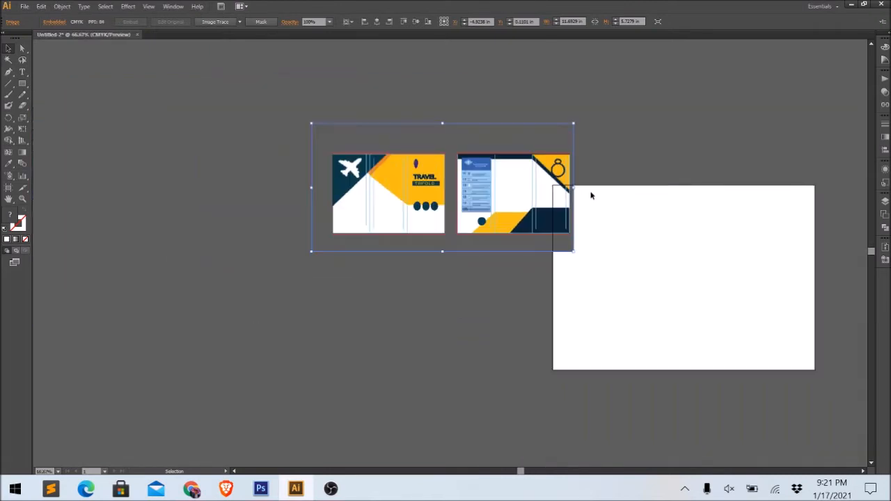
drag(494, 219, 353, 183)
drag(665, 258, 541, 261)
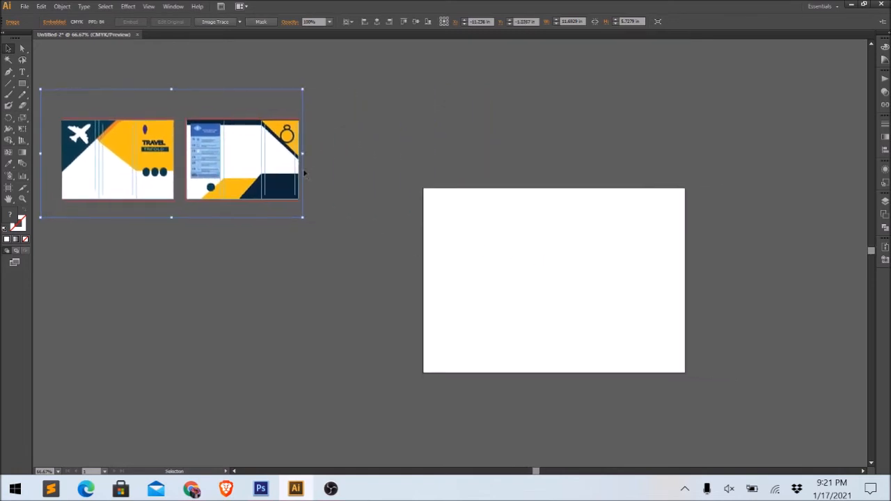
drag(187, 185, 217, 197)
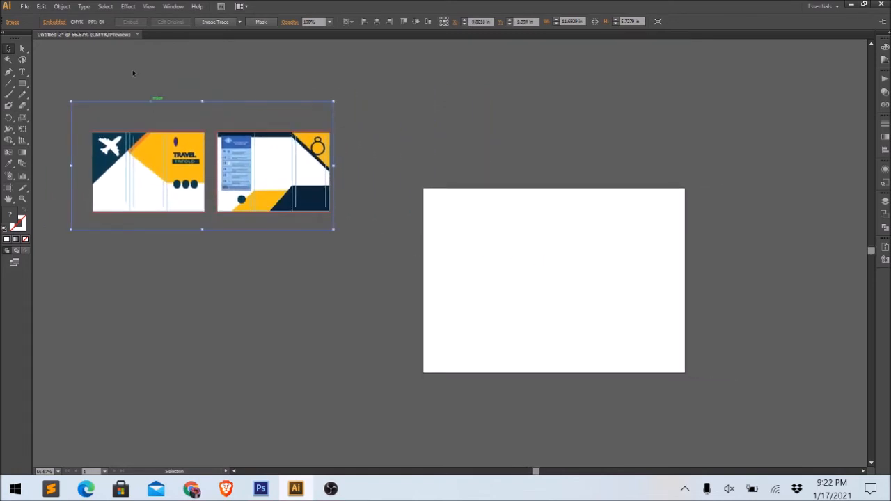
- Lower the brochure image so it sits beside the artboard's left edge, aligned near the page's top, and leave it selected
click(117, 44)
drag(216, 141, 277, 172)
drag(286, 218, 289, 300)
click(440, 169)
drag(464, 249, 358, 212)
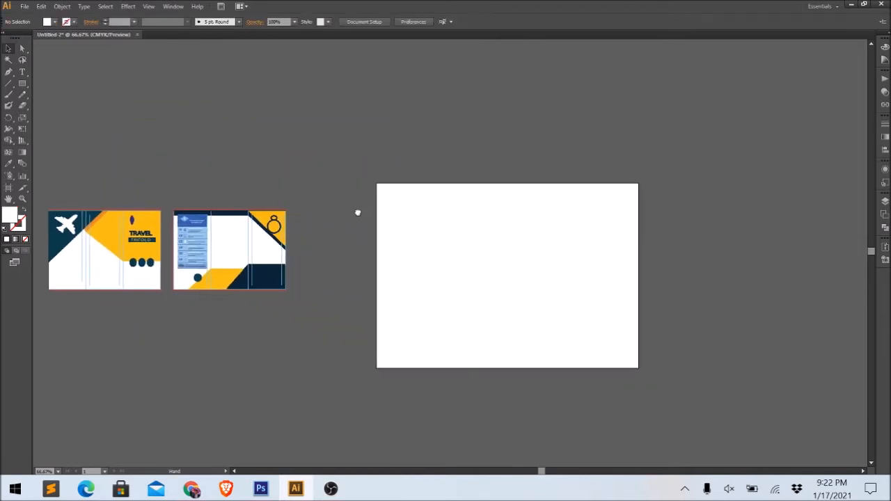
click(274, 270)
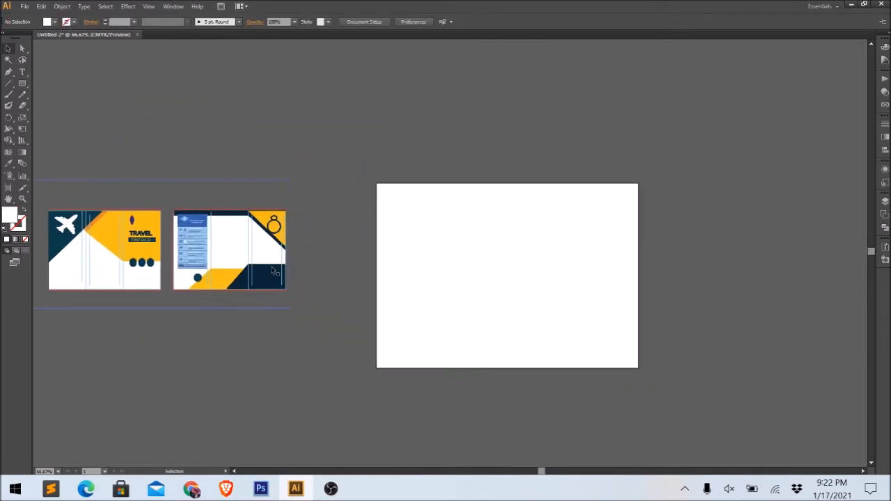
click(309, 256)
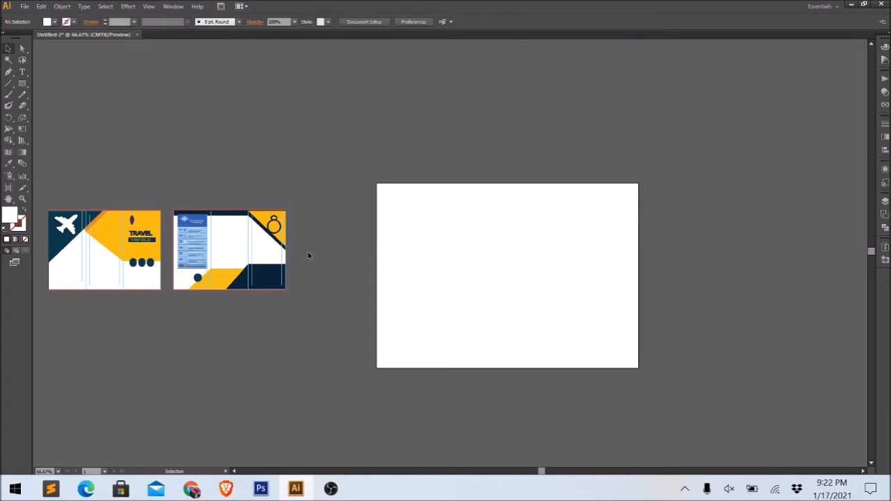
click(288, 255)
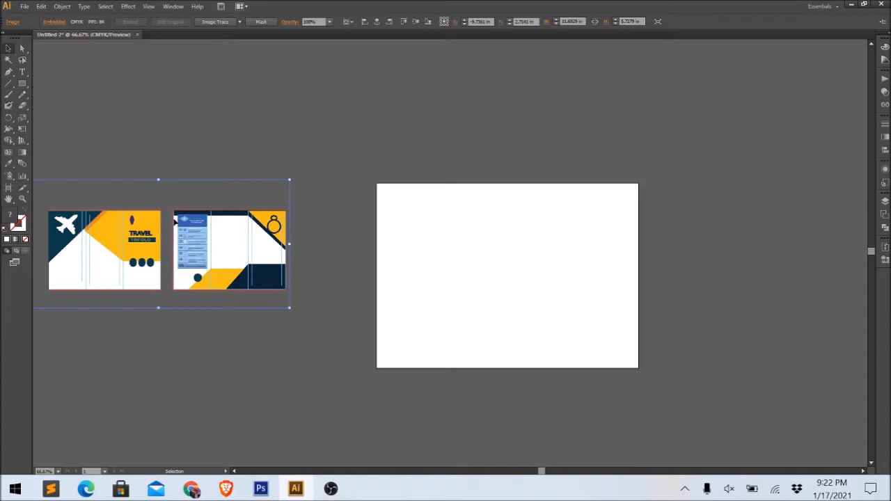
- Move the brochure image to the empty canvas above and to the right of the artboard
click(332, 298)
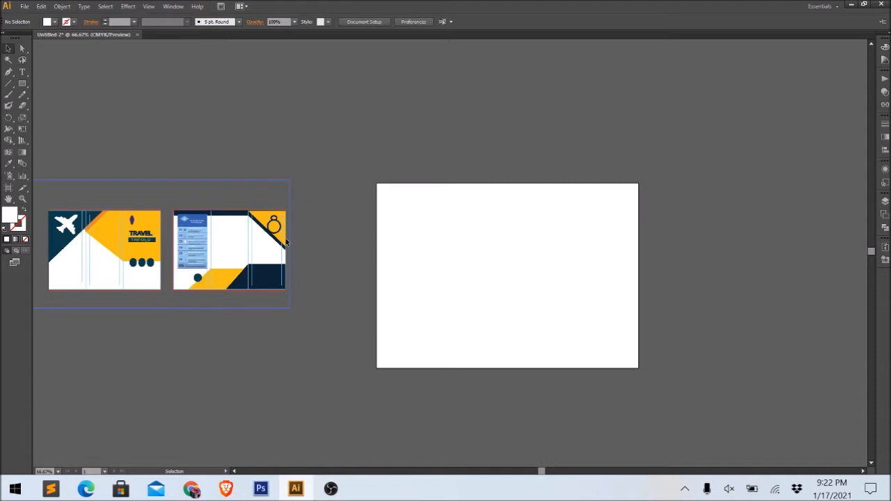
click(286, 241)
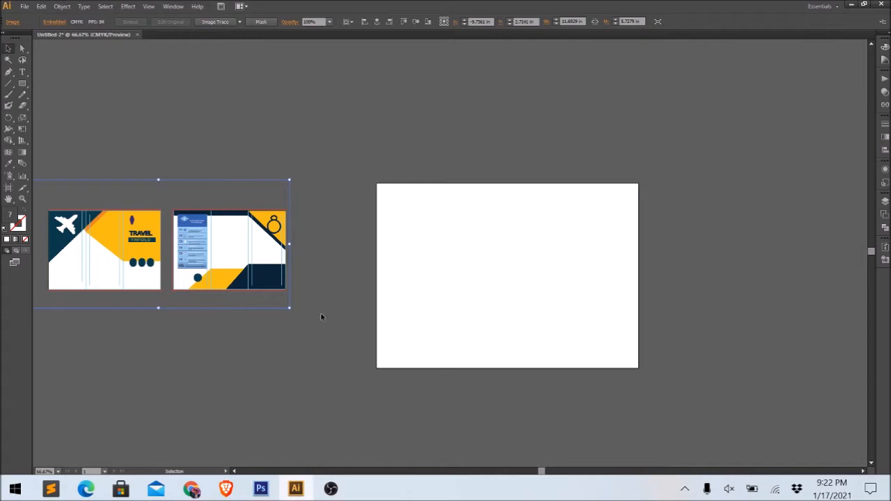
click(380, 251)
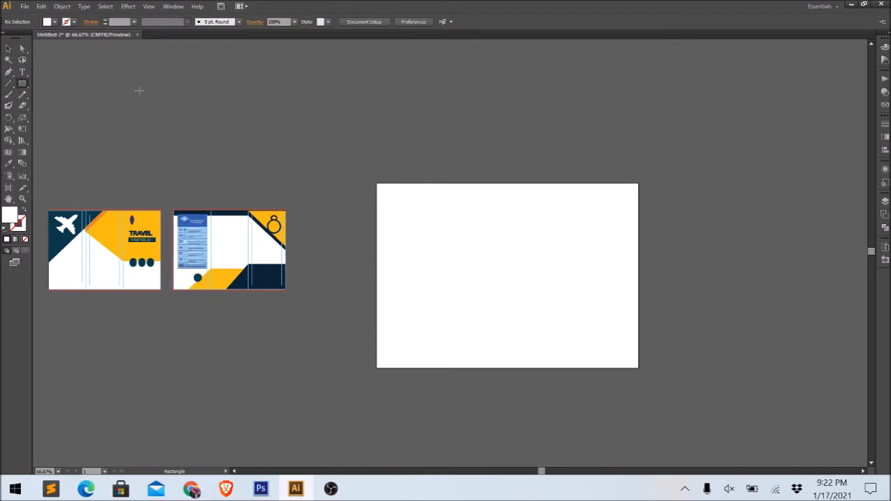
drag(537, 239, 439, 213)
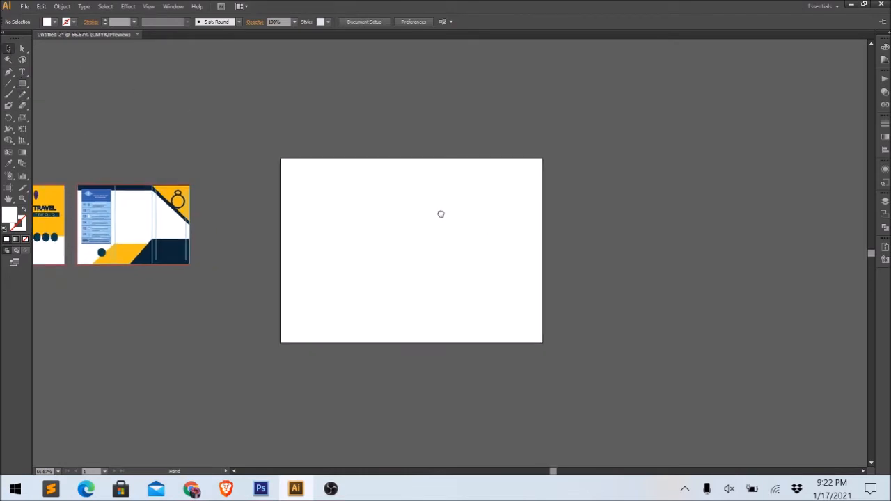
drag(234, 233, 547, 255)
drag(509, 210, 695, 113)
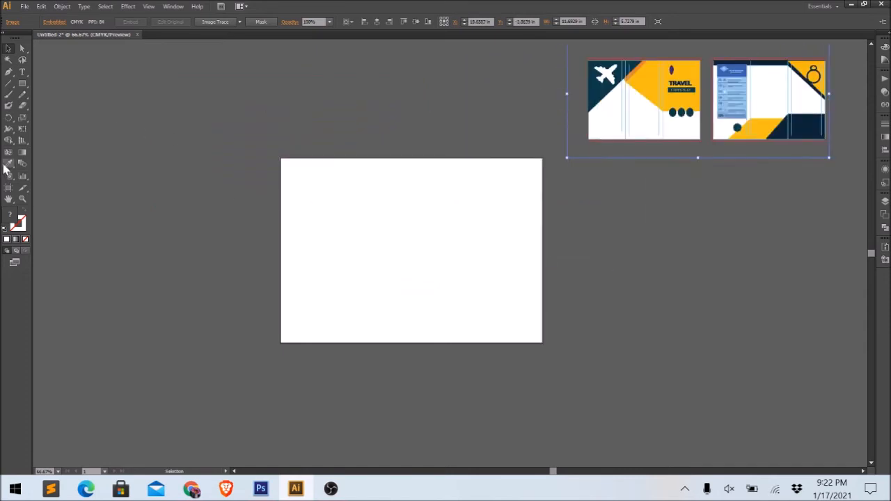
- Draw a rectangle about 11.59 by 8.39 in over the blank artboard
click(22, 83)
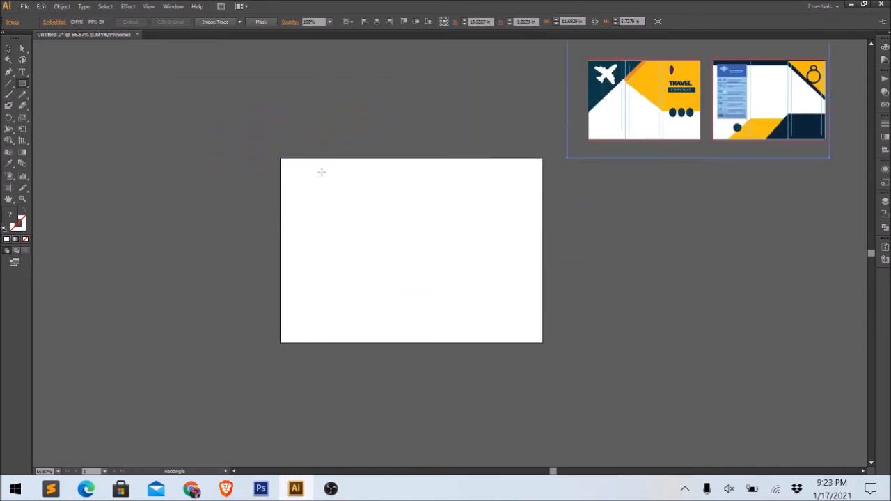
drag(279, 154, 544, 344)
key(ctrl+plus)
key(ctrl+plus)
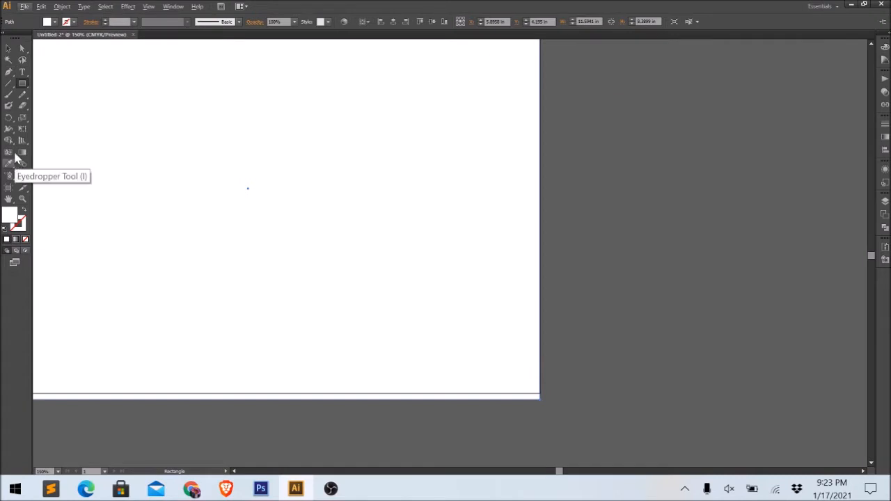
- Fill the rectangle covering the artboard with black
click(8, 48)
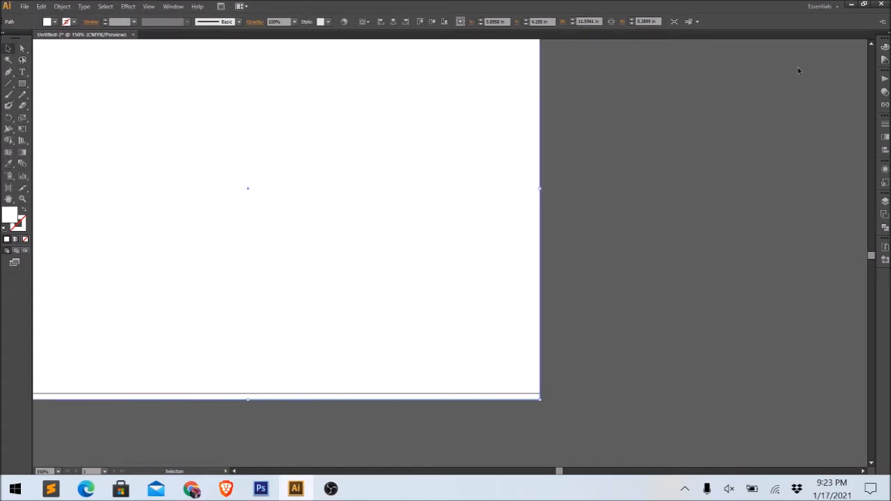
click(884, 47)
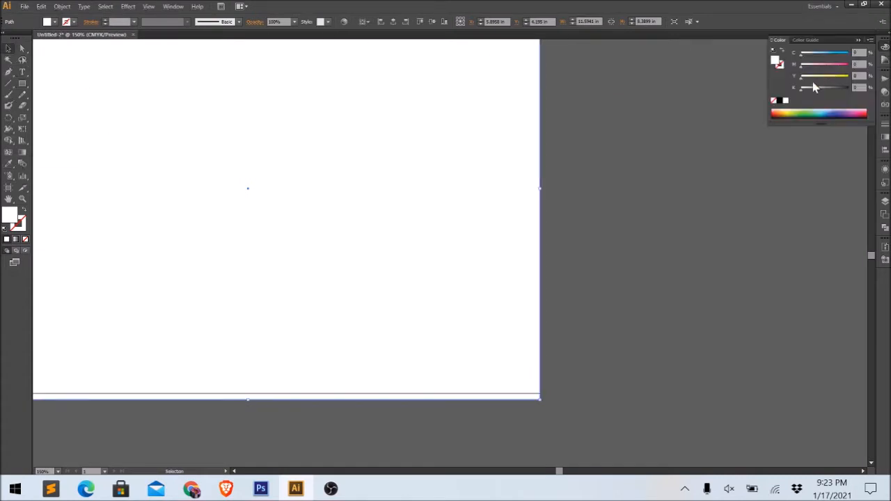
click(779, 100)
key(ctrl+minus)
key(ctrl+minus)
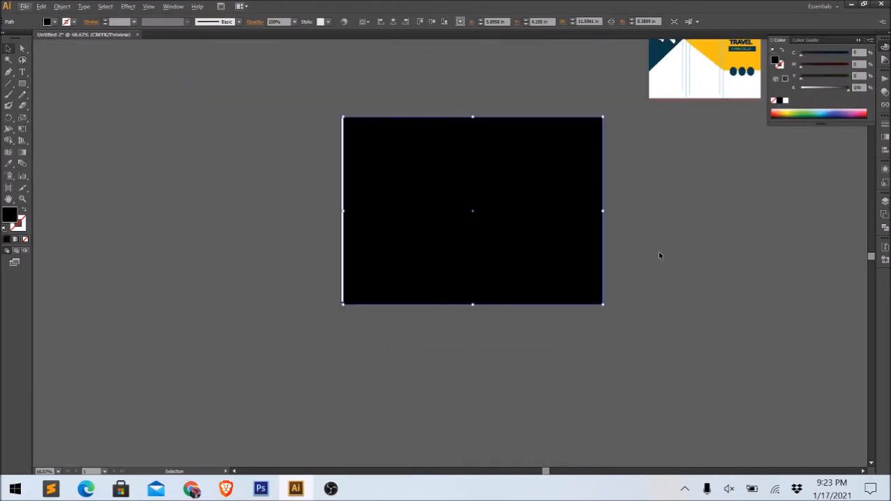
- Shift the black rectangle left so its left edge meets the artboard's left edge
drag(478, 201, 508, 264)
scroll(402, 188, up, 2)
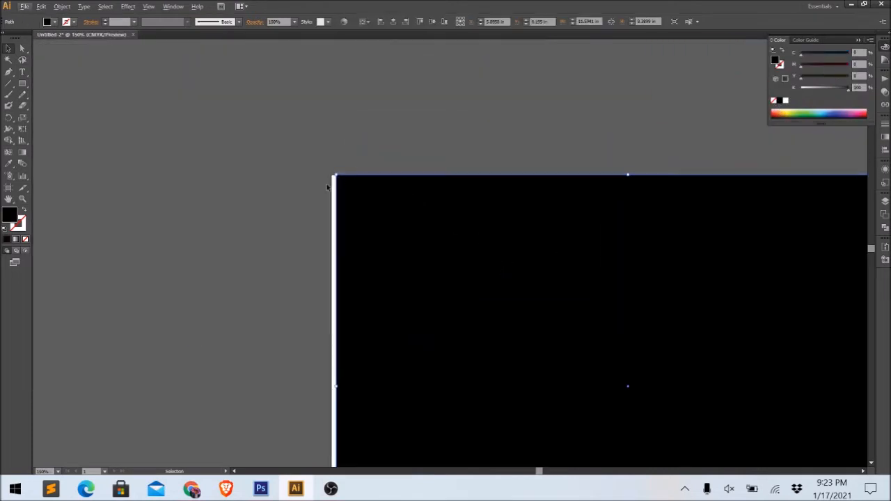
drag(369, 253, 372, 252)
- Stretch the black rectangle's right side out to the artboard's right edge and deselect it
drag(521, 243, 380, 162)
drag(470, 248, 363, 193)
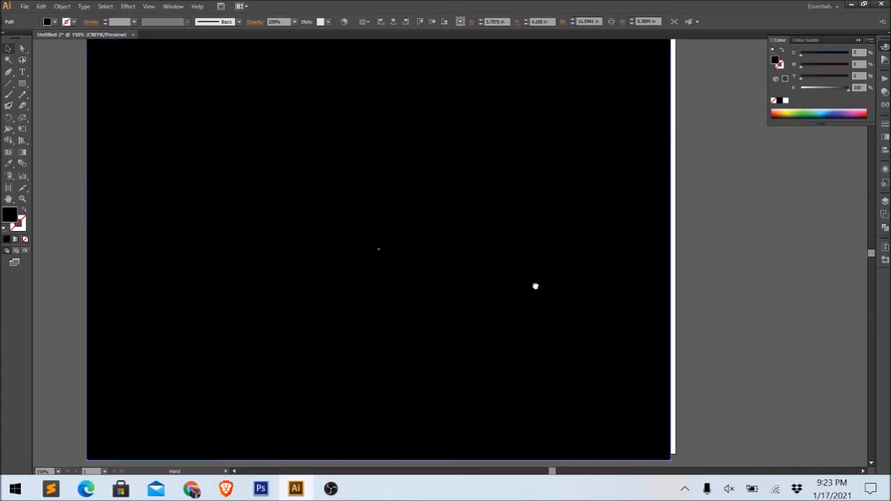
drag(550, 293, 385, 227)
drag(524, 155, 509, 229)
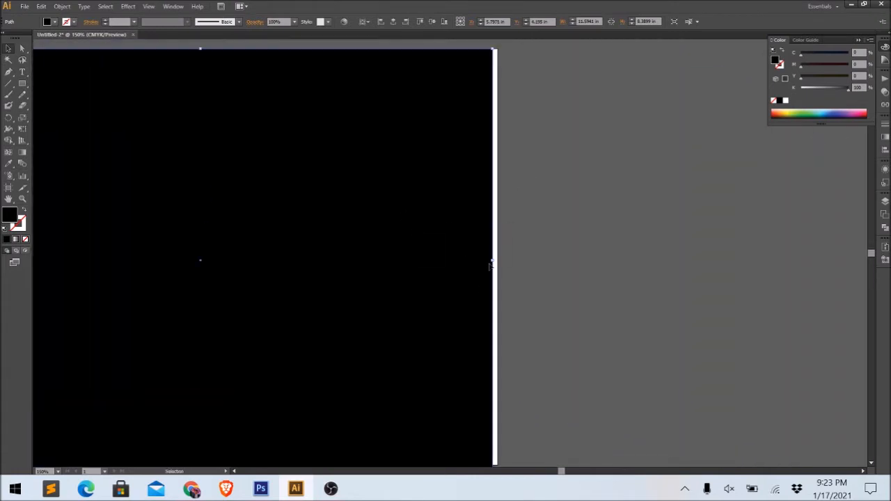
drag(495, 261, 500, 261)
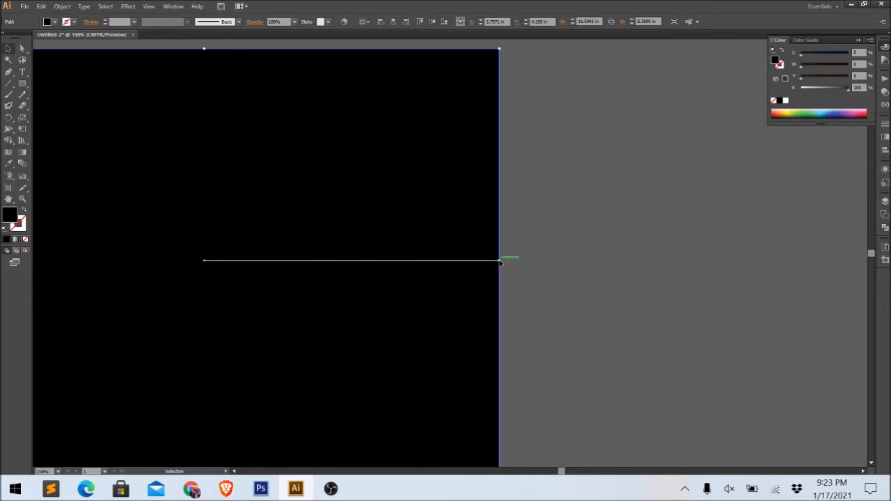
click(522, 167)
drag(521, 165, 636, 241)
scroll(636, 242, down, 1)
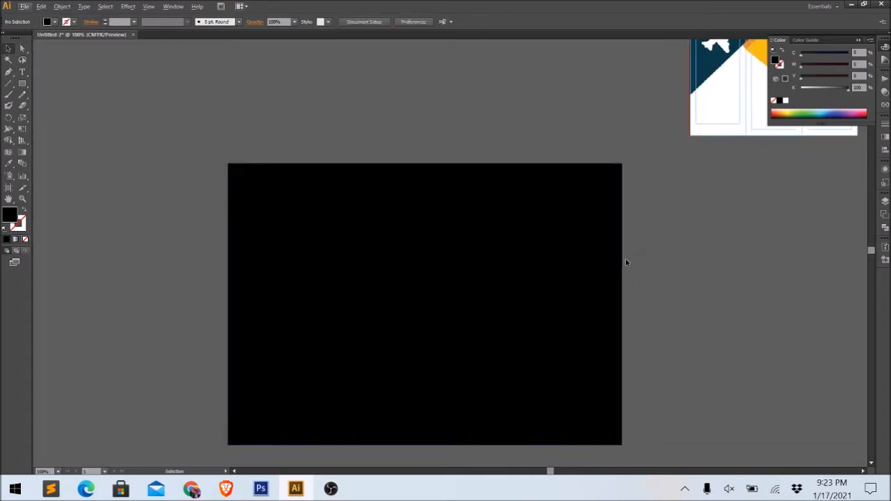
- Shrink the black rectangle from its lower-right corner to about 9.17 by 6.56 in, keeping its upper-left corner in place
click(598, 293)
drag(622, 445, 555, 384)
click(635, 353)
drag(707, 319, 607, 256)
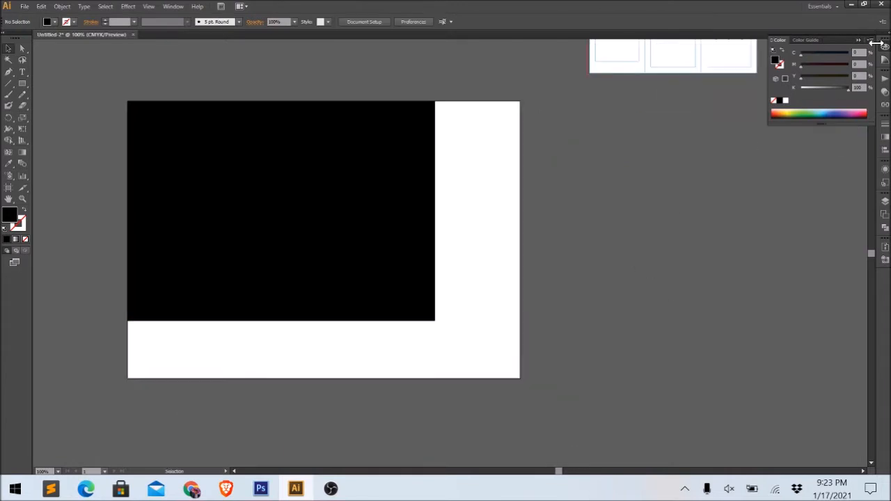
click(858, 40)
- Examine the artboard count and A4 size settings for a new document, closing them without creating one
scroll(752, 119, down, 1)
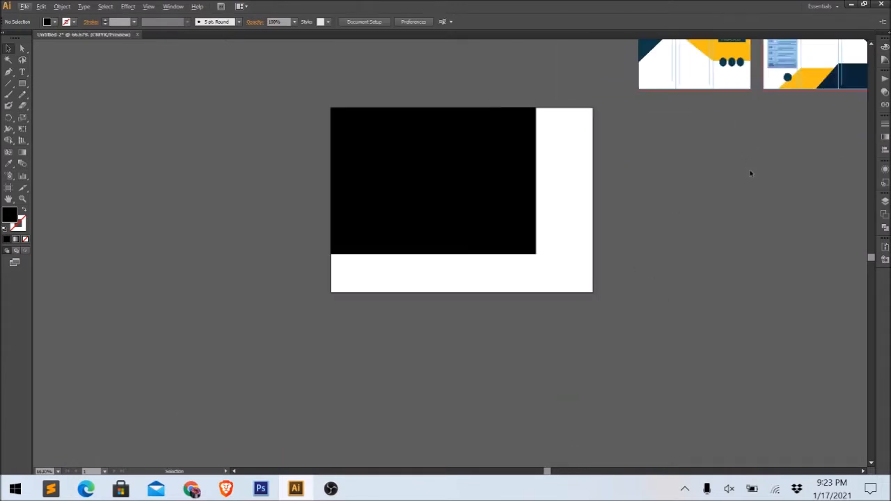
scroll(752, 197, down, 1)
drag(757, 231, 584, 327)
drag(584, 186, 327, 88)
click(463, 209)
drag(497, 267, 428, 216)
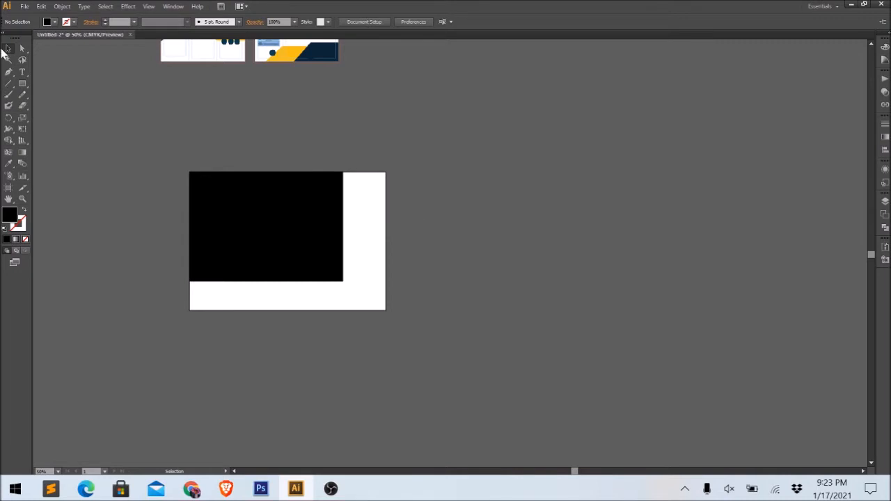
click(25, 7)
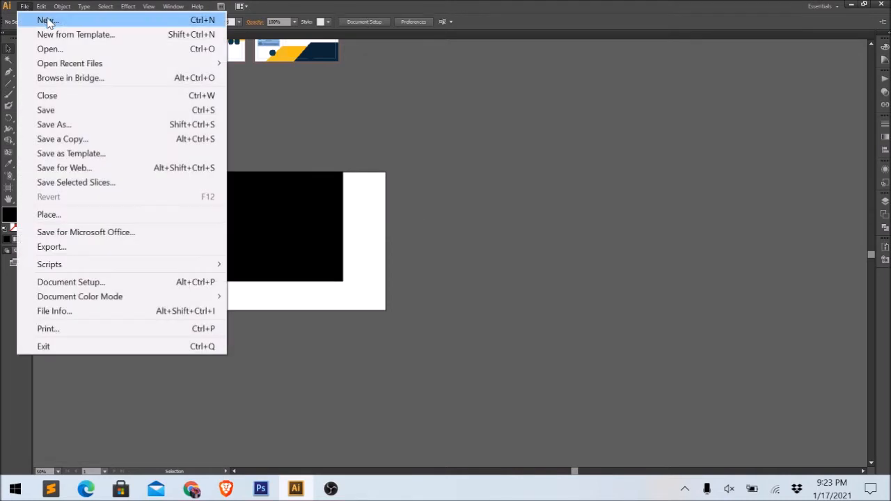
click(46, 20)
key(Tab)
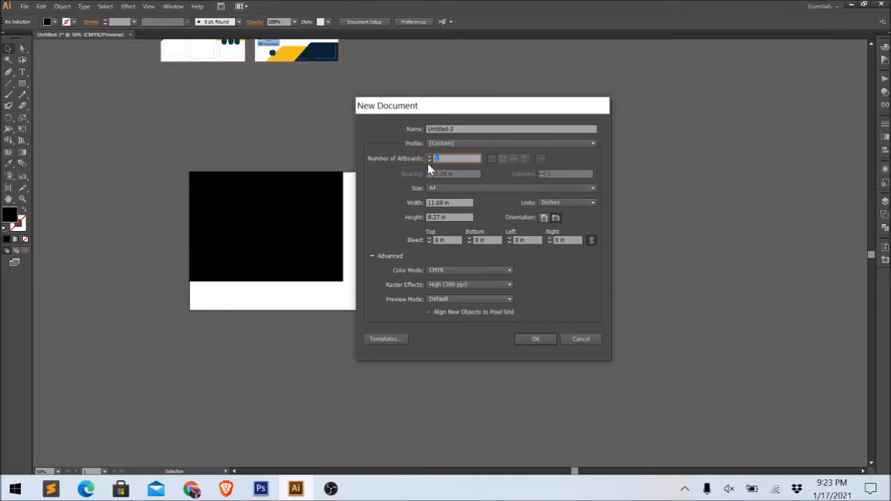
click(580, 339)
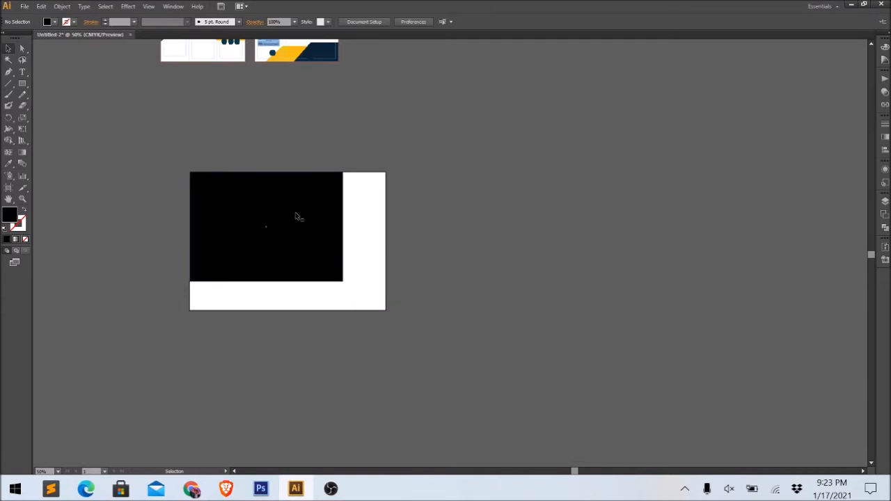
- Create an artboard fitted to the black rectangle and duplicate it with its artwork to the right of the original page
click(7, 188)
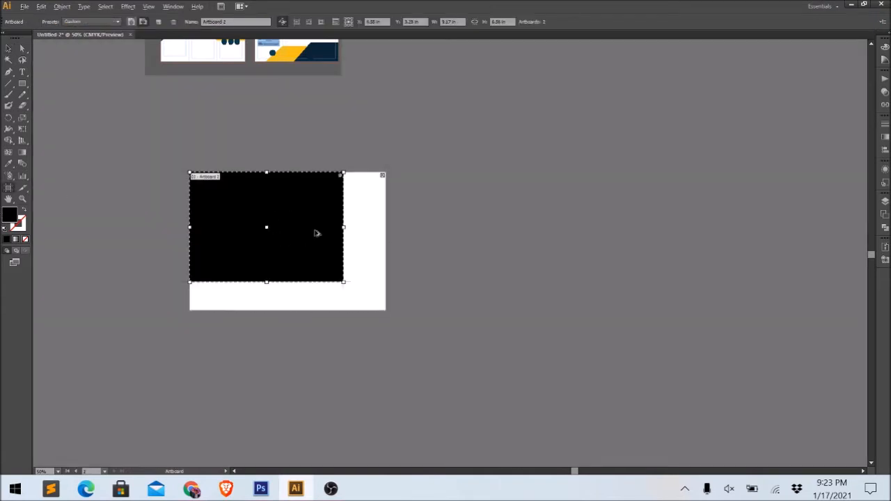
drag(316, 233, 583, 236)
click(8, 48)
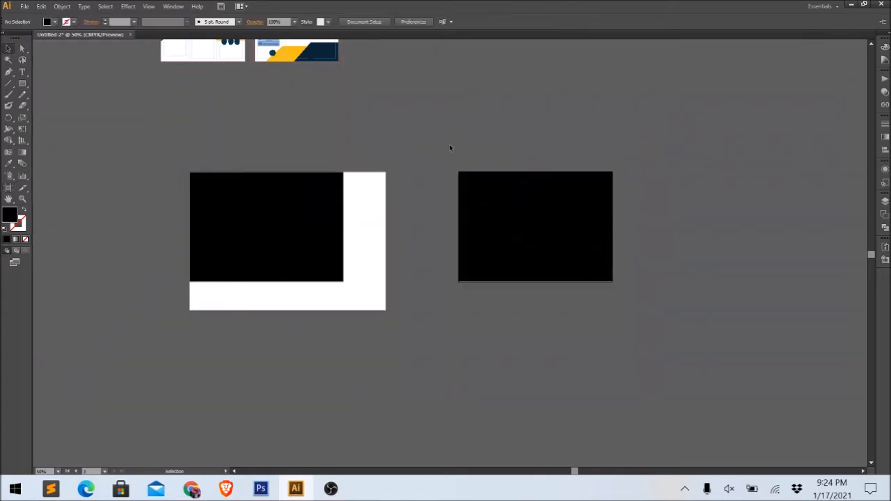
- Clear both artboards to leave one black rectangle between them, and delete the large original A4 artboard
click(496, 212)
drag(593, 224, 430, 245)
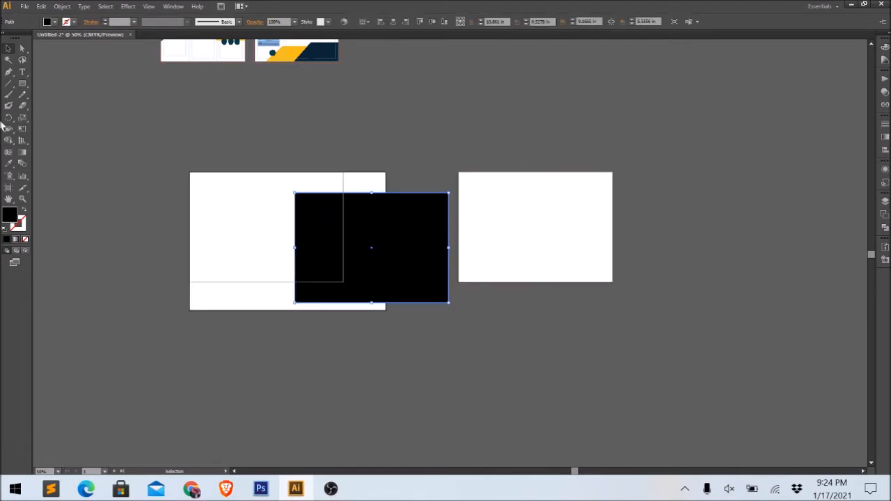
click(9, 190)
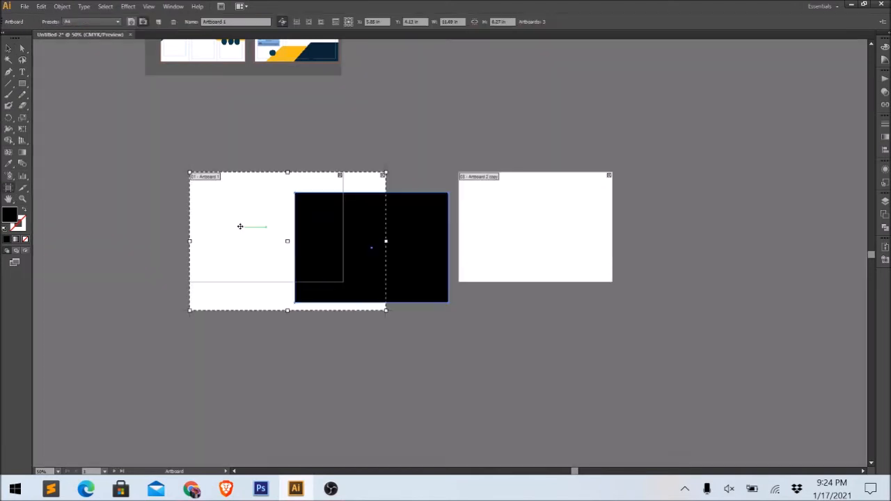
key(Delete)
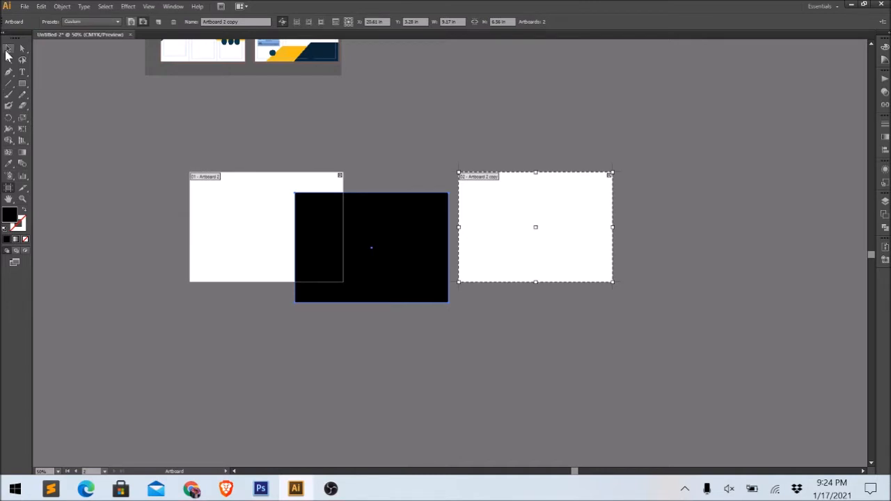
- Move the black rectangle onto the empty canvas above the artboards, beside the brochure image
click(8, 49)
drag(352, 254, 555, 113)
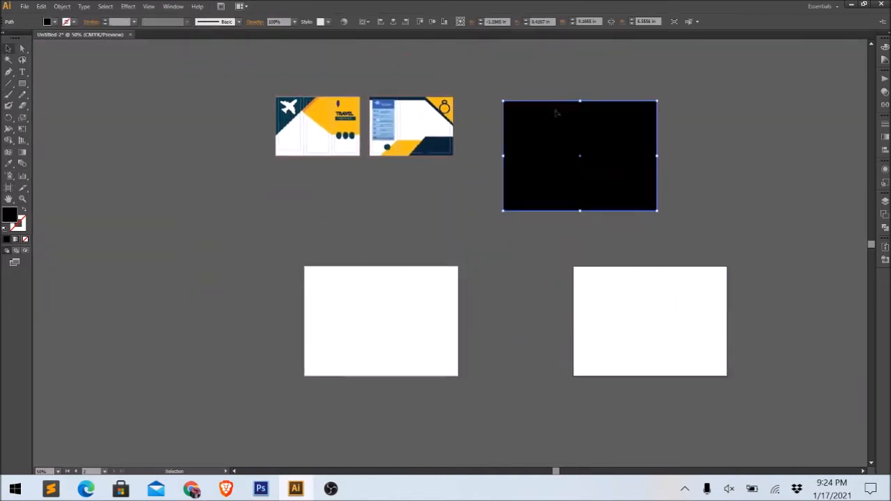
drag(502, 284, 499, 226)
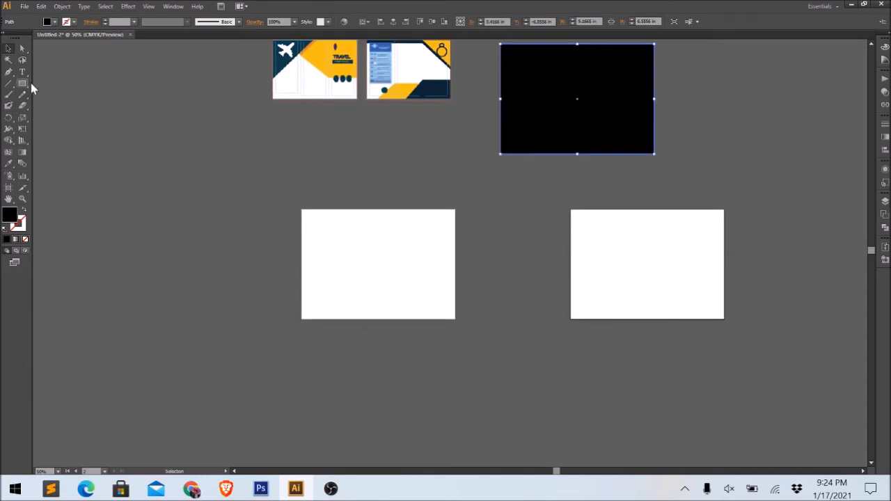
- Delete the copied artboard on the right, keeping only the 9.17 by 6.56 in artboard
click(9, 73)
scroll(279, 230, up, 1)
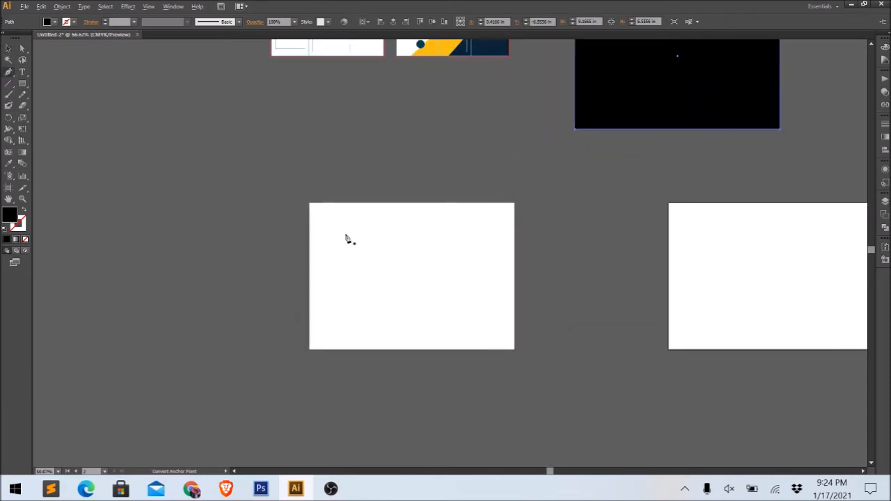
click(8, 187)
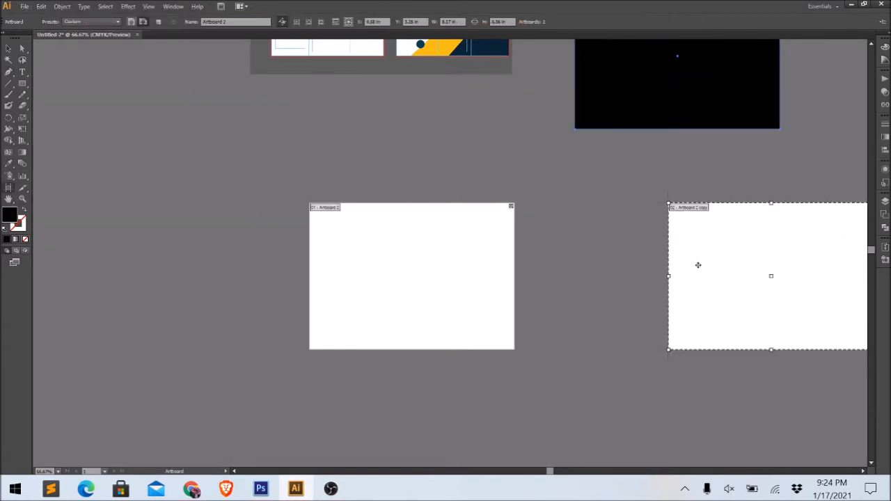
key(Delete)
click(10, 50)
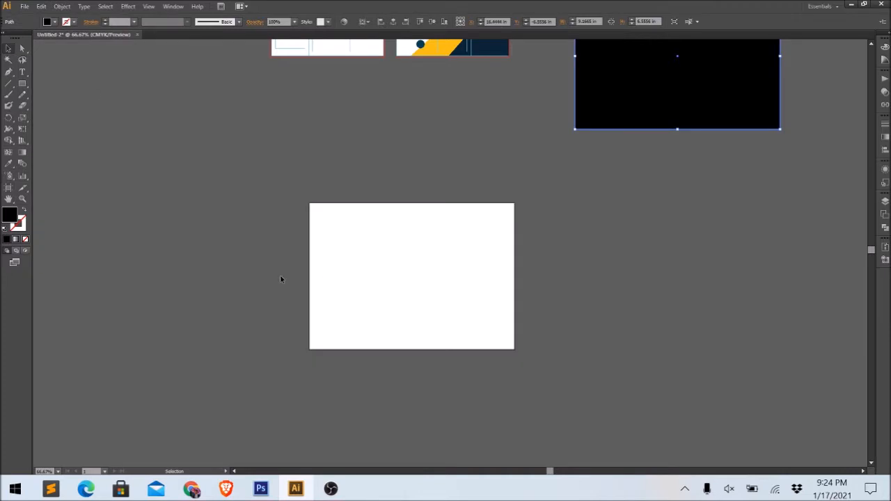
- Draw a closed, curved black shape with the Pen tool across the remaining artboard and deselect it
click(22, 84)
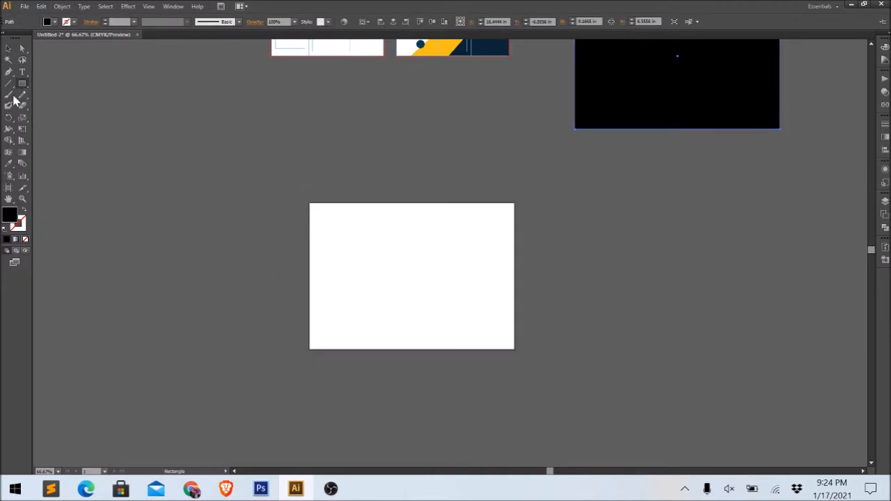
click(8, 72)
click(344, 291)
drag(473, 273, 530, 332)
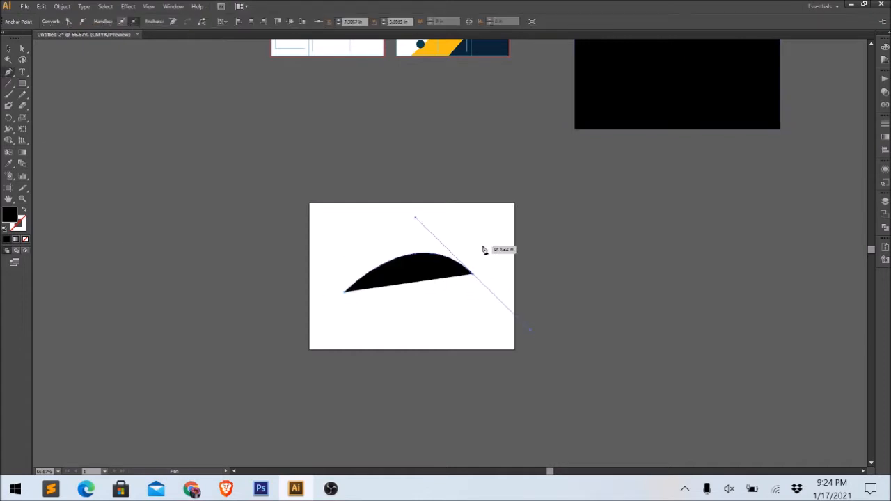
drag(458, 206, 359, 270)
drag(309, 236, 346, 289)
click(9, 49)
click(186, 234)
- Examine the curved black shape's outline up close where it crosses the artboard's upper edge
drag(477, 296, 556, 351)
scroll(534, 265, up, 3)
scroll(535, 264, up, 3)
key(alt)
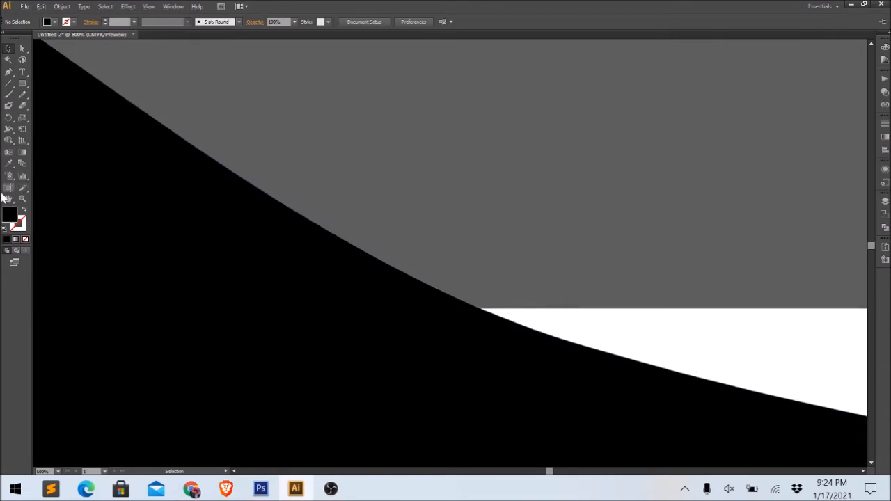
click(9, 188)
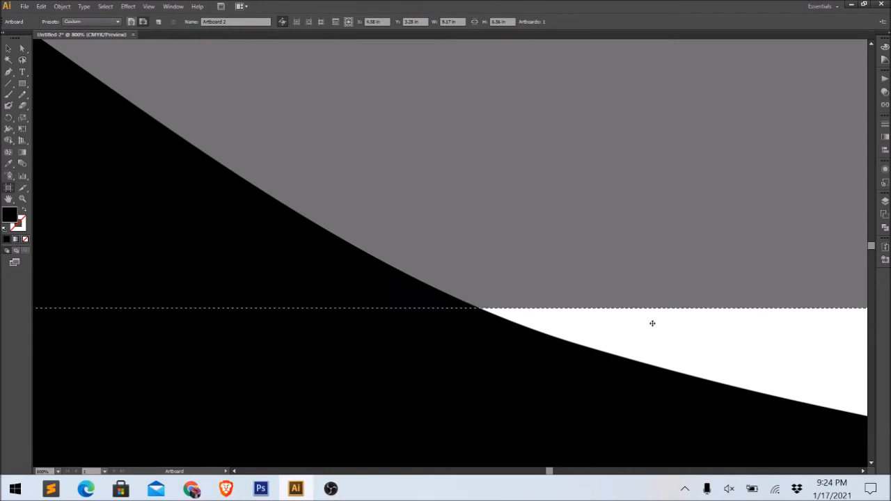
alt+scroll(653, 326, down, 4)
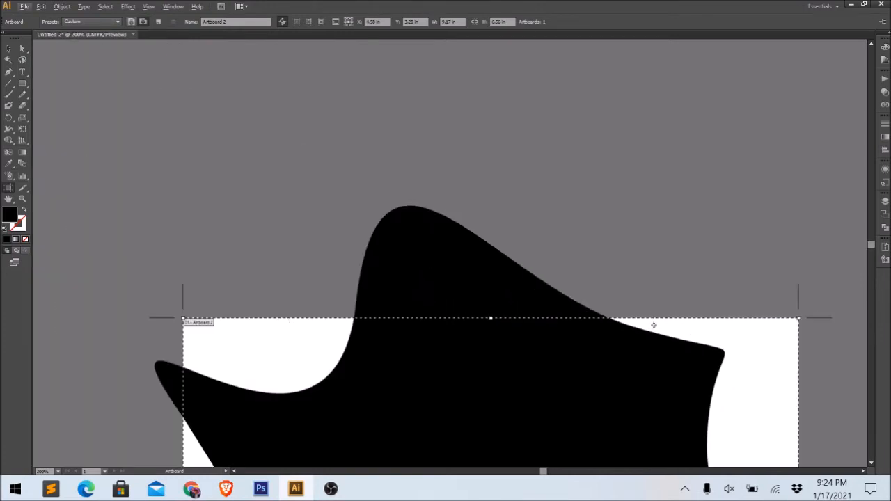
alt+scroll(739, 332, up, 1)
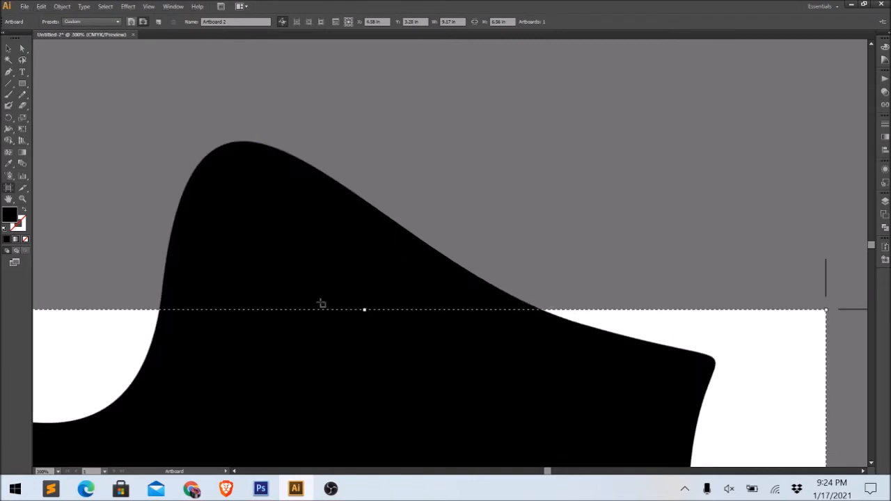
click(9, 48)
drag(440, 234, 316, 206)
drag(324, 284, 348, 300)
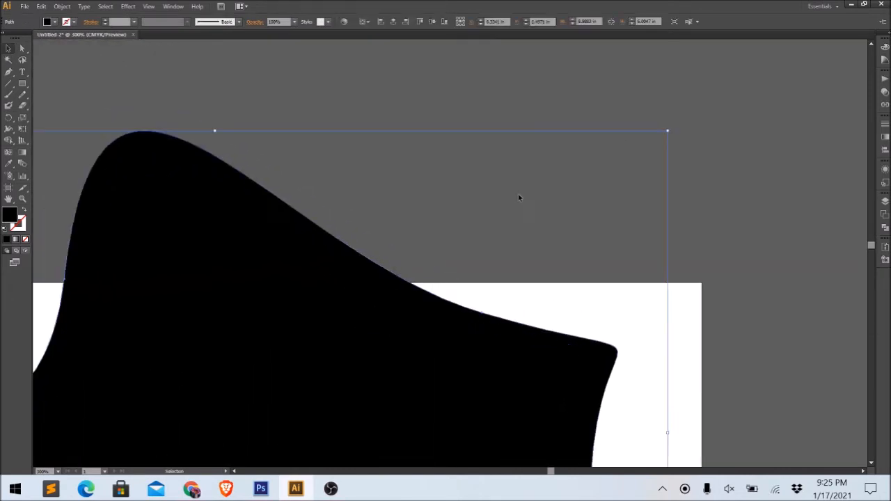
click(509, 237)
scroll(509, 237, down, 1)
drag(470, 297, 514, 154)
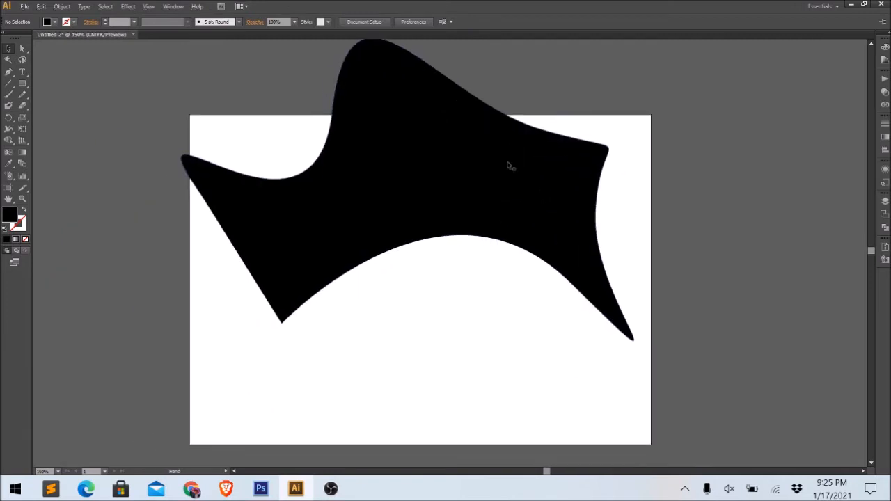
- Move the curved black shape off the artboard onto the empty canvas to its left
drag(370, 183, 479, 221)
click(510, 211)
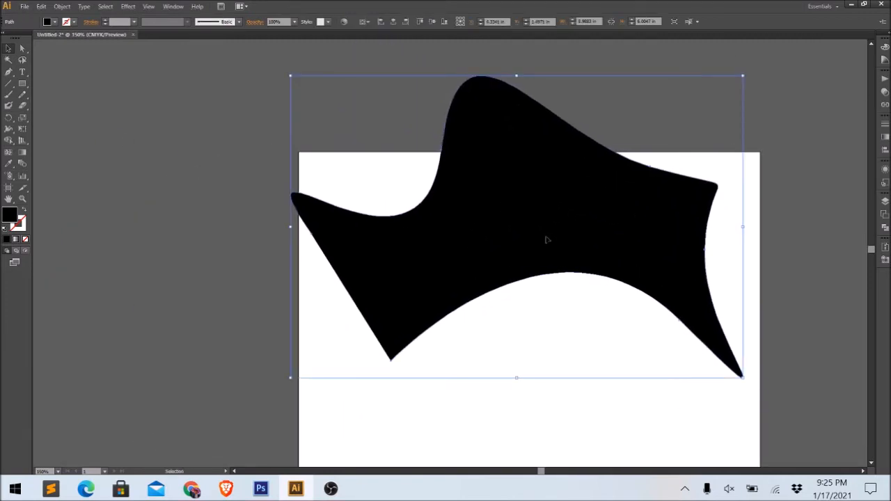
scroll(547, 240, down, 2)
drag(546, 239, 287, 213)
- Draw a black rectangle about 11.2 by 3.6 in over the artboard's lower part and place a copy over its upper part
click(22, 84)
drag(439, 289, 626, 348)
click(8, 48)
scroll(550, 310, right, 3)
drag(523, 316, 509, 198)
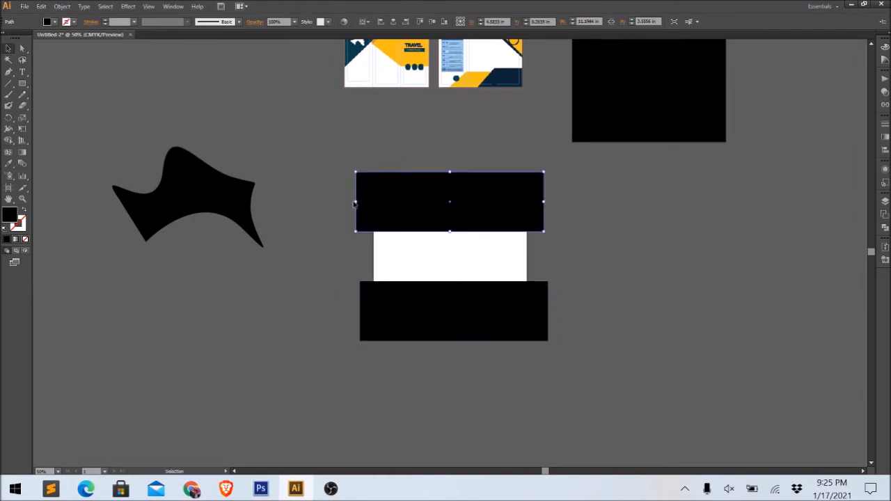
- Narrow the upper rectangle to about 9.7 in and fill it with the yellow sampled from the brochure image
drag(355, 202, 380, 201)
drag(497, 211, 487, 213)
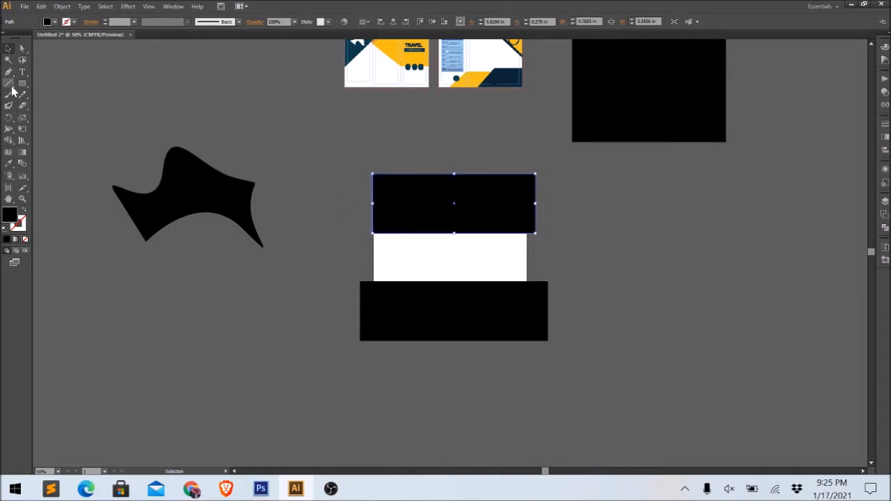
click(8, 163)
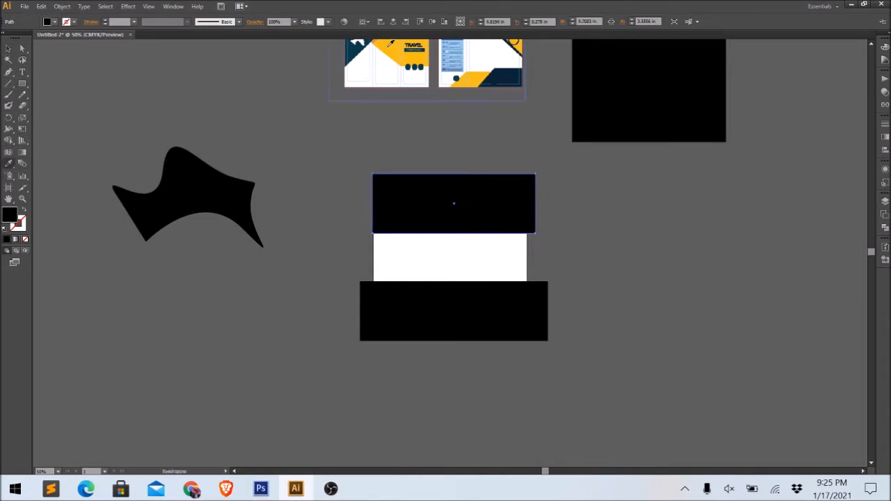
click(391, 43)
click(8, 48)
click(348, 135)
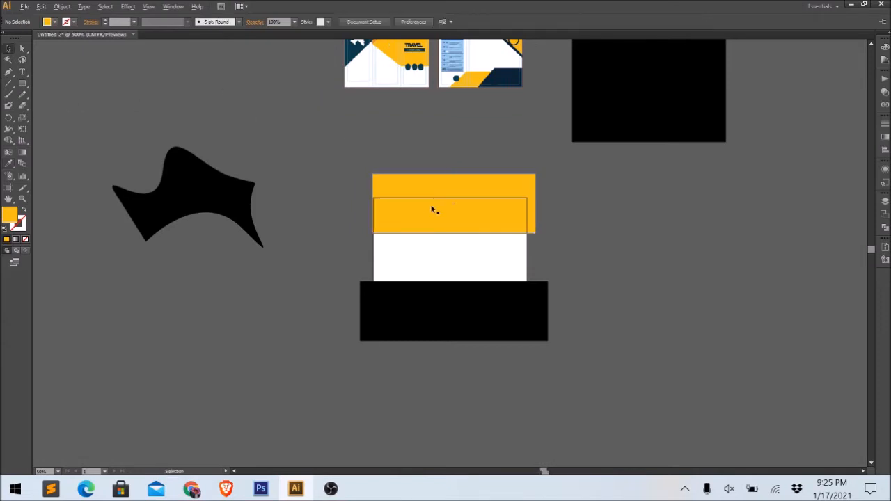
- Resize the yellow rectangle so that both its sides align with the artboard's left and right edges
scroll(433, 209, up, 2)
click(421, 249)
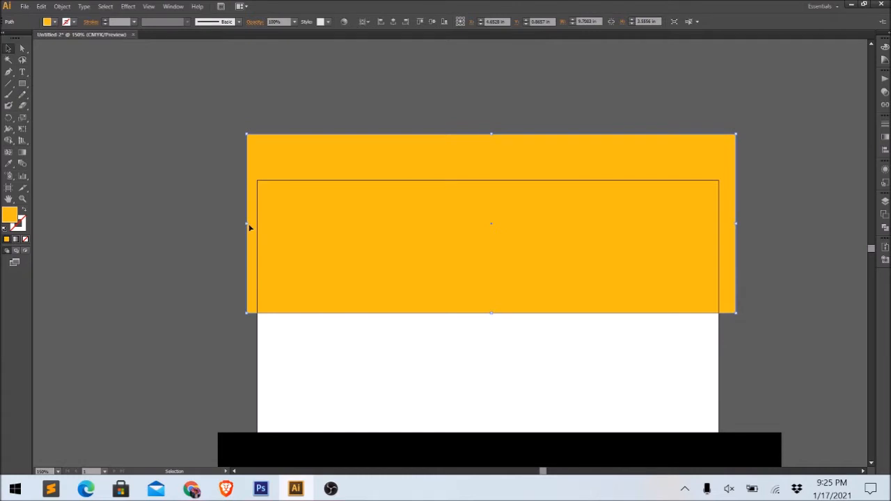
drag(247, 223, 257, 223)
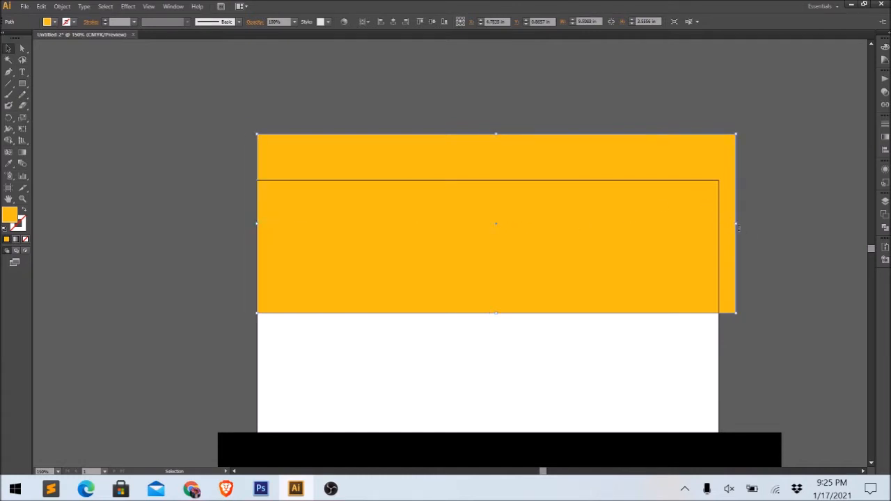
drag(735, 223, 718, 224)
click(756, 269)
scroll(756, 268, down, 1)
scroll(756, 268, down, 1)
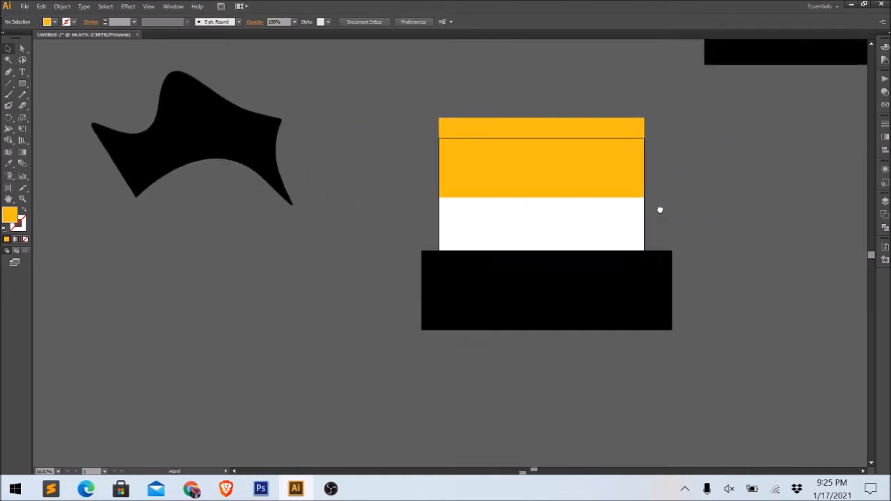
mouse_move(636, 322)
mouse_down()
mouse_move(638, 339)
mouse_move(628, 308)
mouse_up()
key(space)
drag(677, 248, 643, 274)
key(space)
drag(658, 237, 601, 249)
click(600, 262)
scroll(600, 262, up, 1)
scroll(598, 263, down, 2)
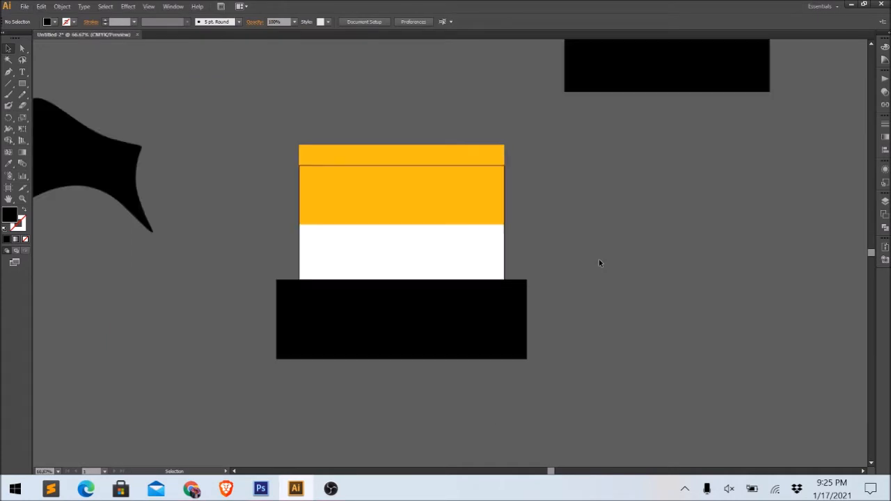
key(space)
drag(650, 272, 609, 314)
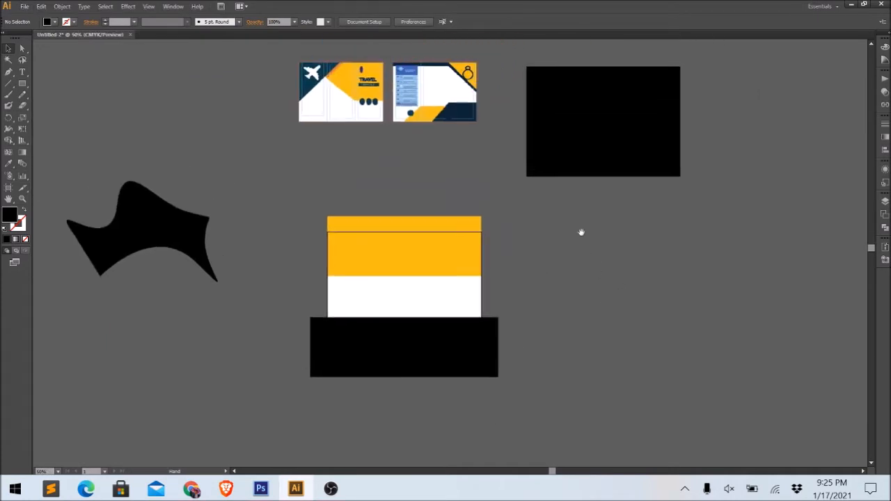
drag(565, 192, 584, 212)
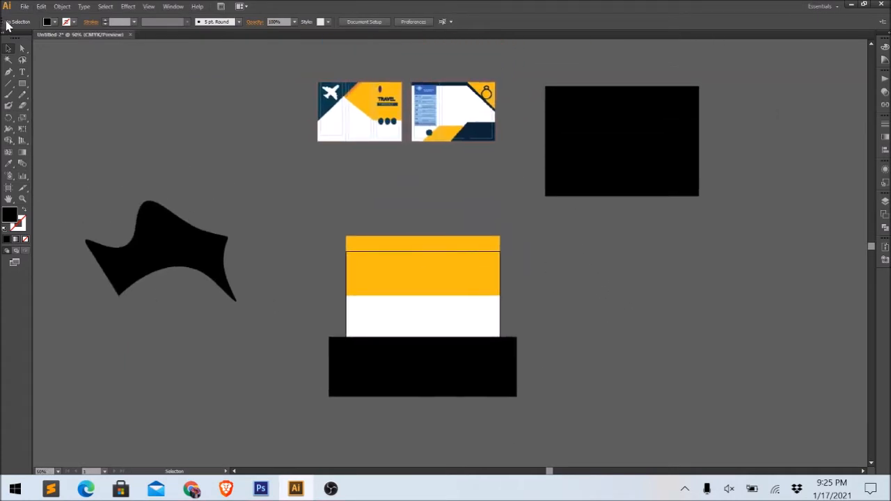
click(25, 8)
click(479, 148)
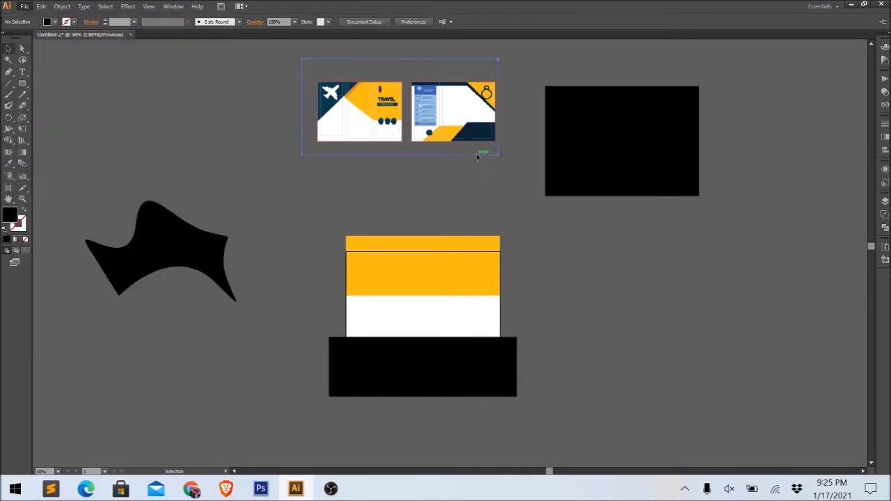
click(479, 147)
click(543, 322)
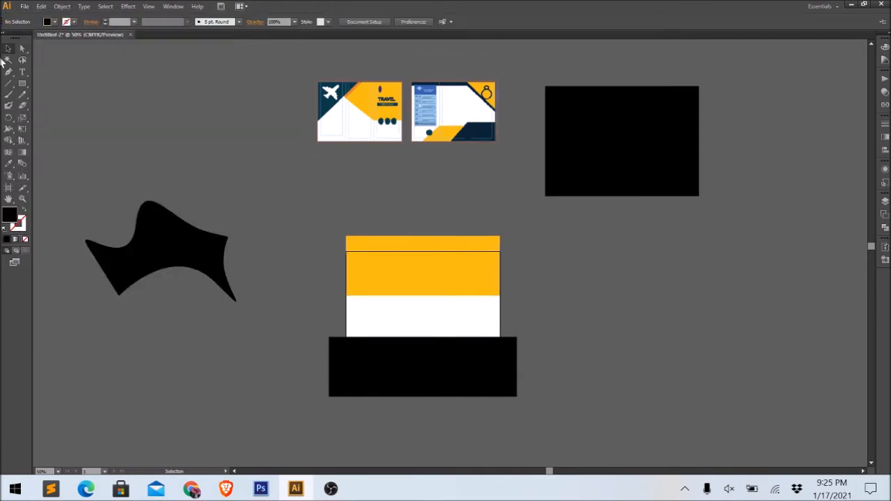
- Start saving the document under the name 1 in New folder (2) on the Desktop
click(24, 7)
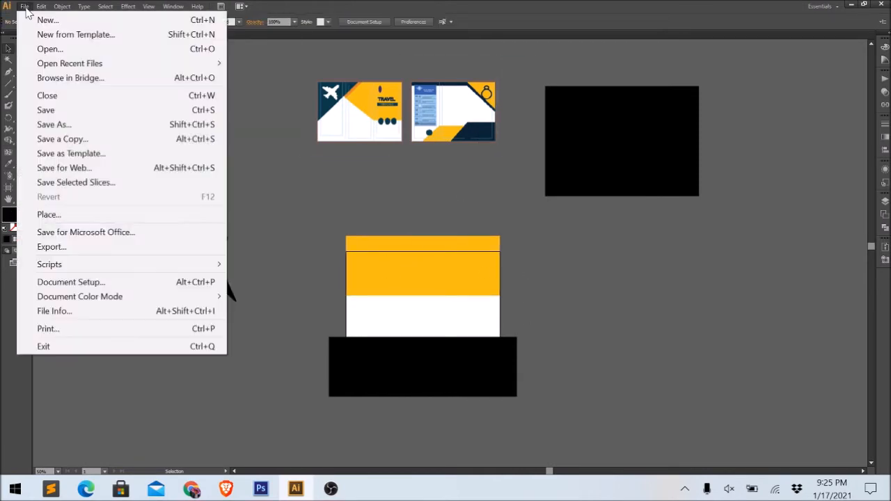
click(62, 134)
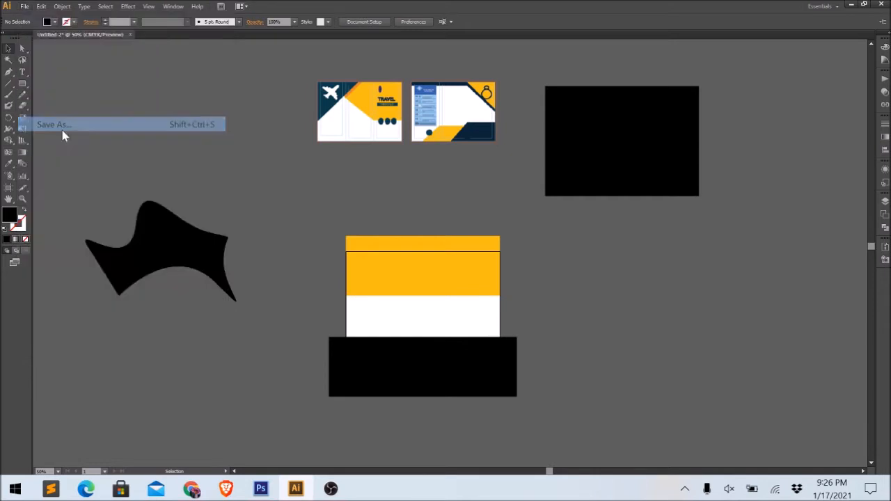
drag(243, 16, 435, 15)
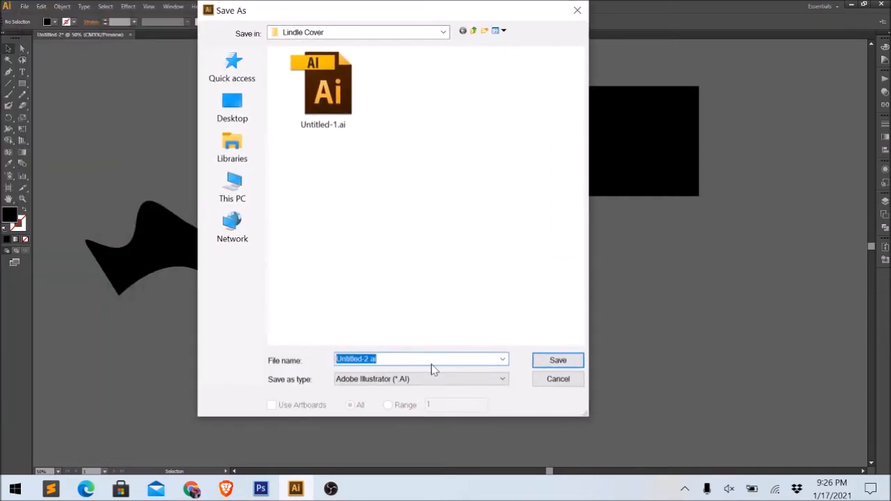
text(1)
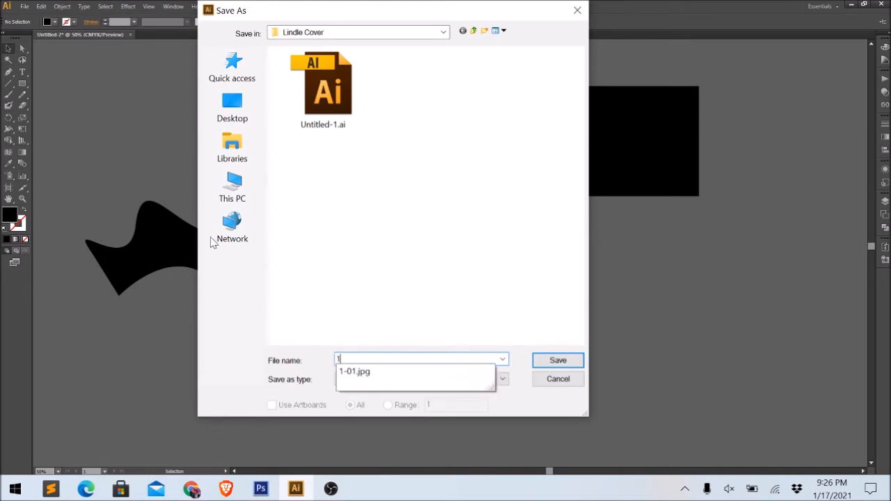
click(232, 189)
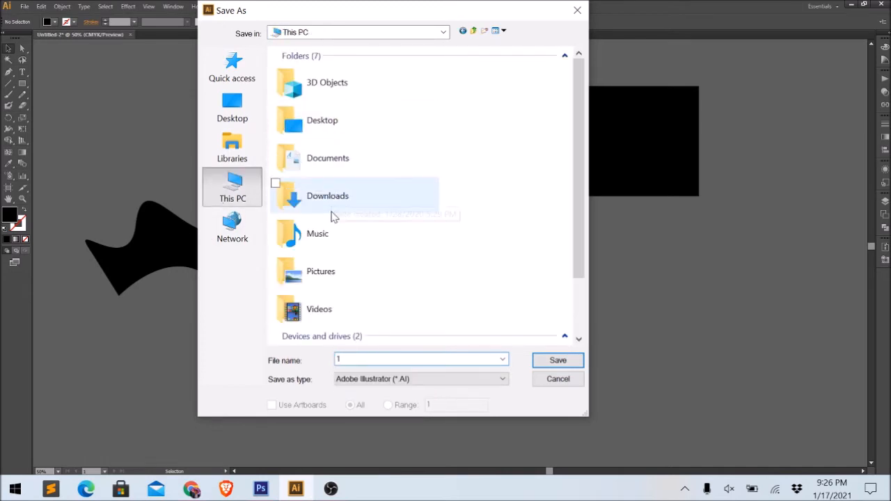
scroll(331, 230, down, 2)
scroll(330, 250, up, 2)
click(234, 121)
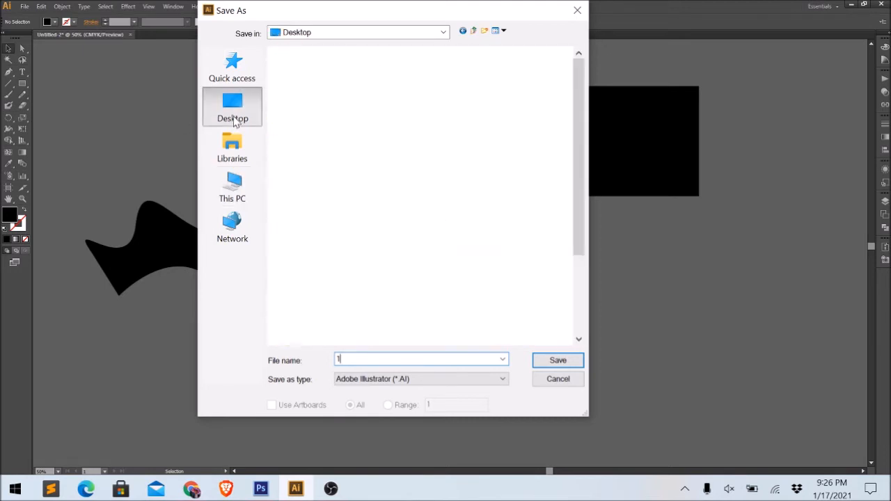
scroll(354, 230, down, 5)
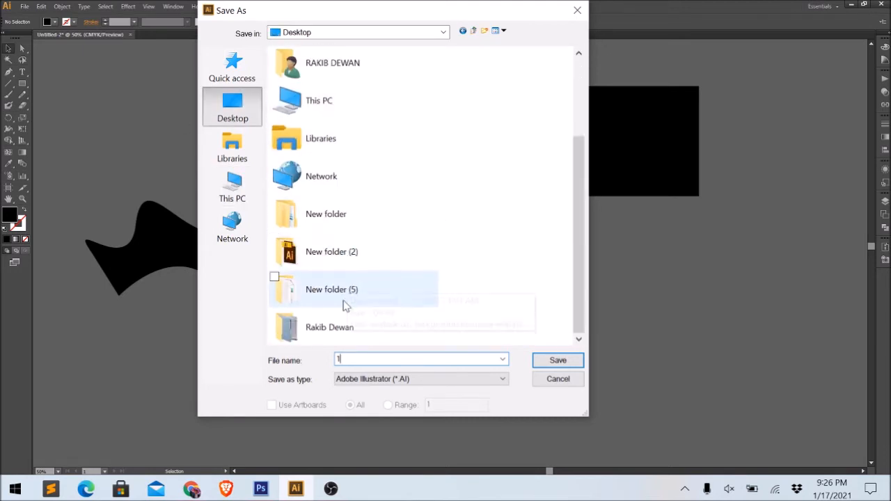
double_click(345, 256)
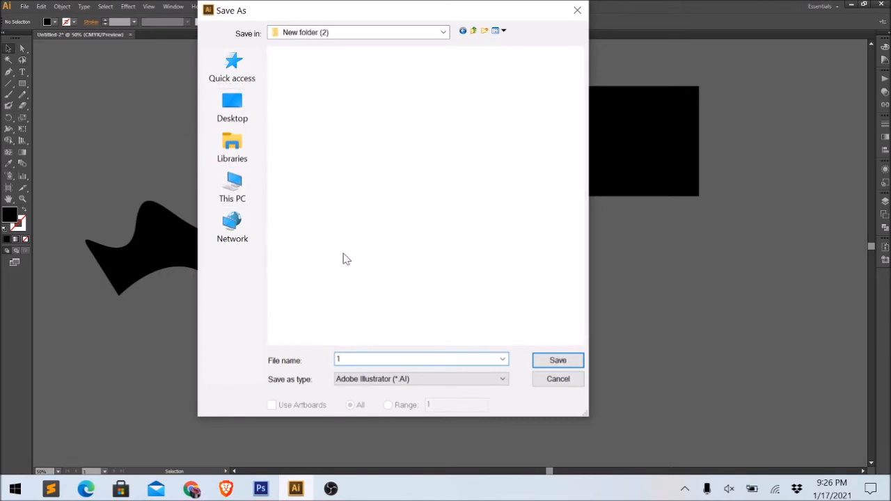
click(393, 362)
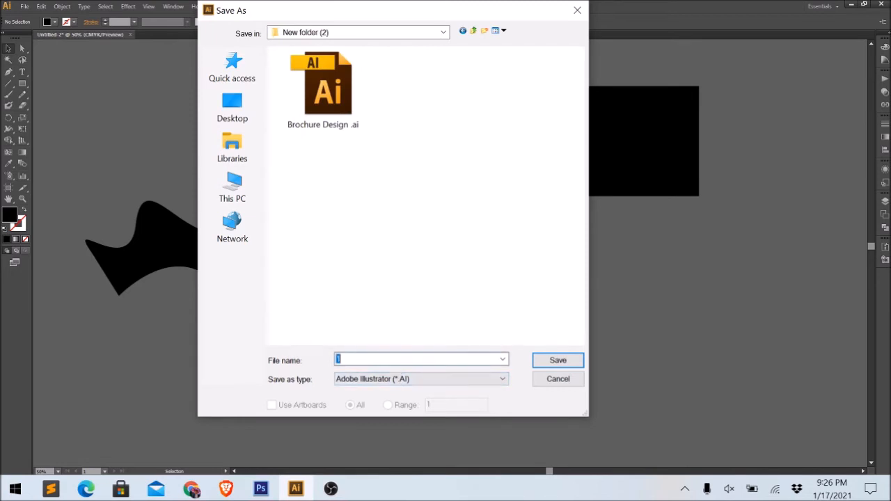
- Try Illustrator EPS as the save format and return to Adobe Illustrator (*.AI)
click(414, 380)
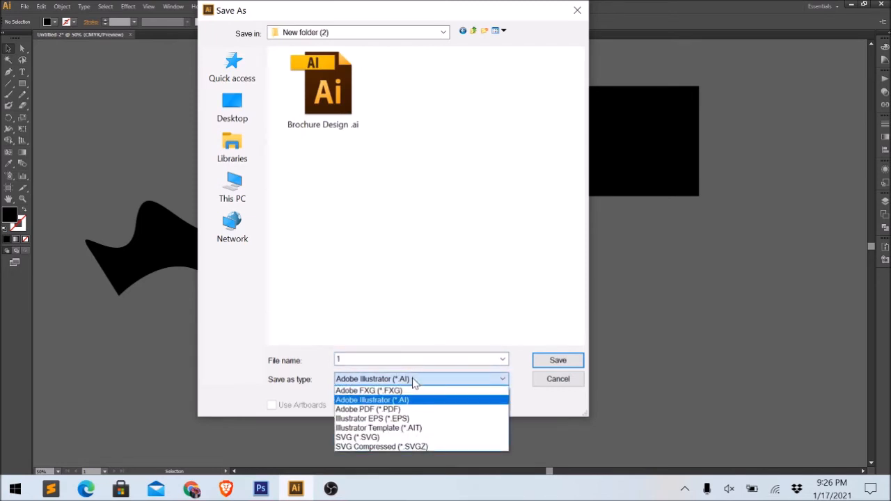
click(418, 419)
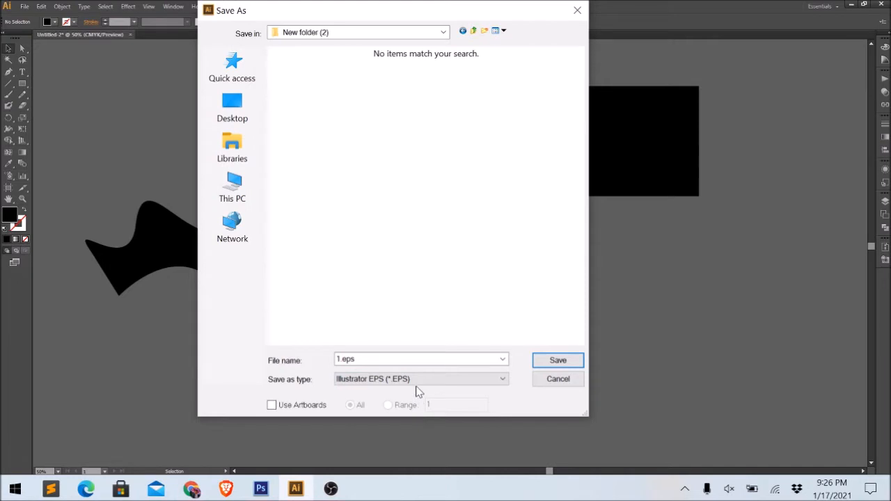
click(421, 378)
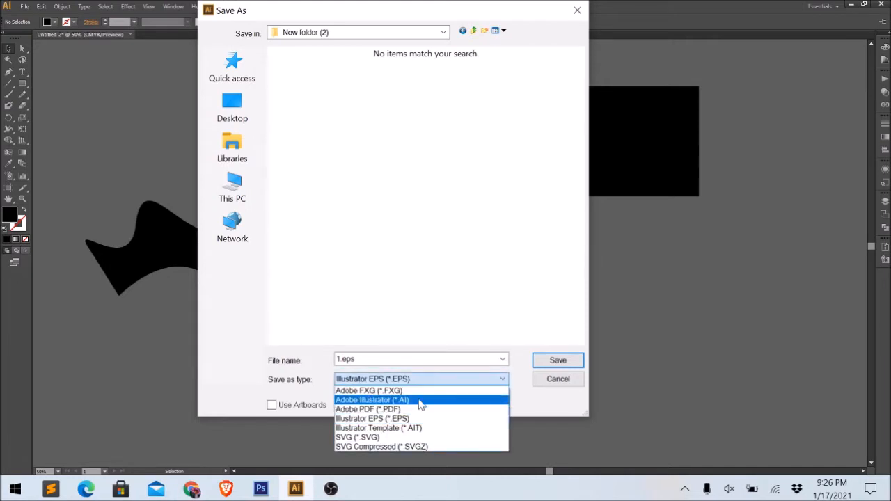
click(421, 400)
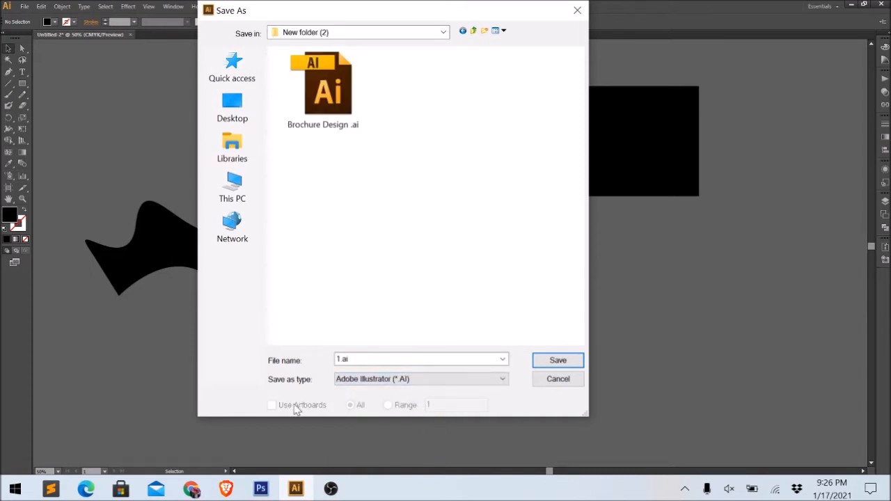
- Save the document as 1.ai with the Illustrator CS6 options and close it
double_click(376, 360)
click(376, 359)
click(558, 360)
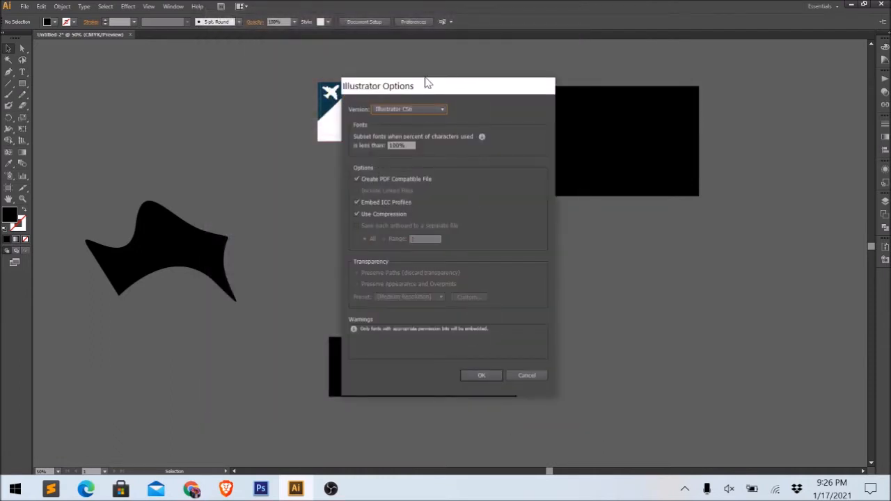
click(478, 377)
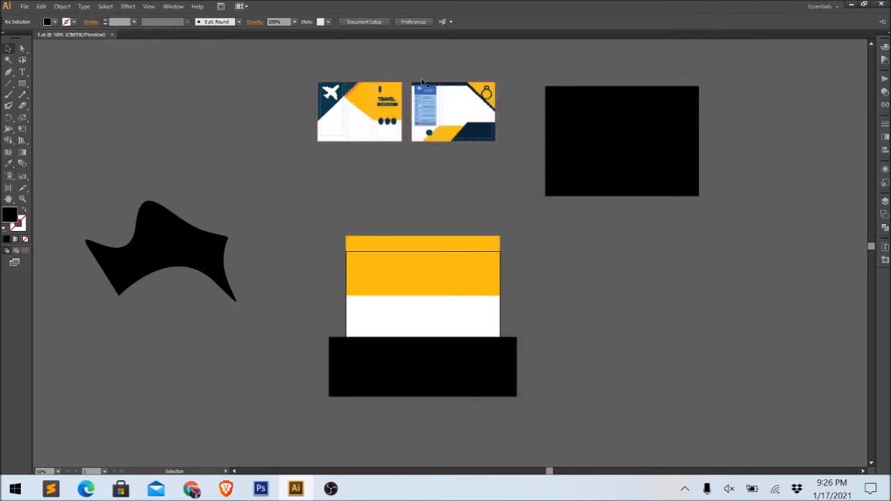
click(111, 35)
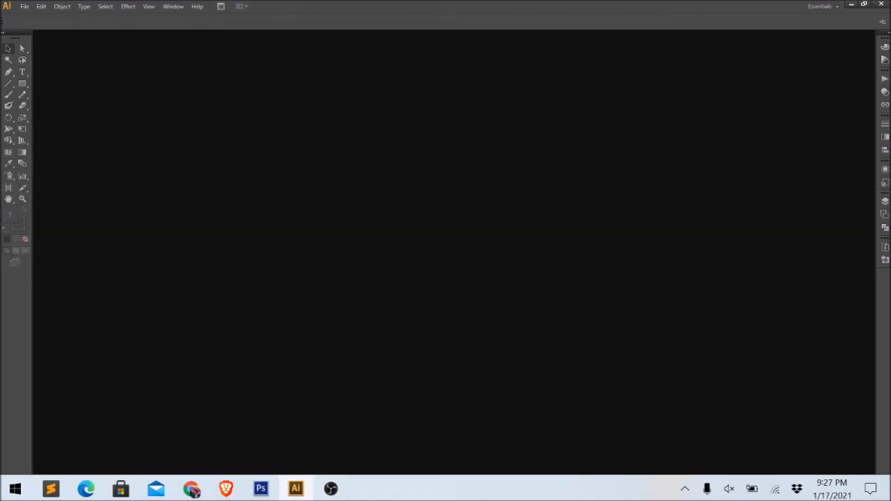
- Switch to the desktop and open New folder (2) in a maximized File Explorer window
click(849, 6)
right_click(342, 132)
click(470, 175)
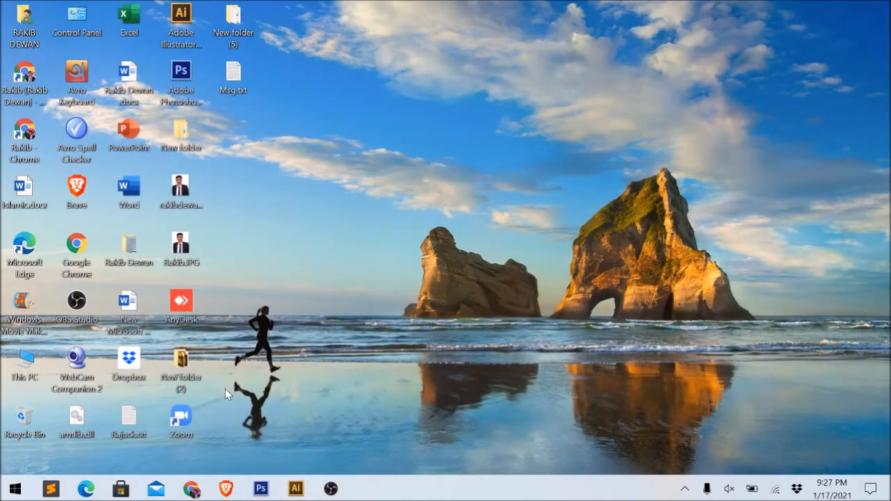
double_click(191, 375)
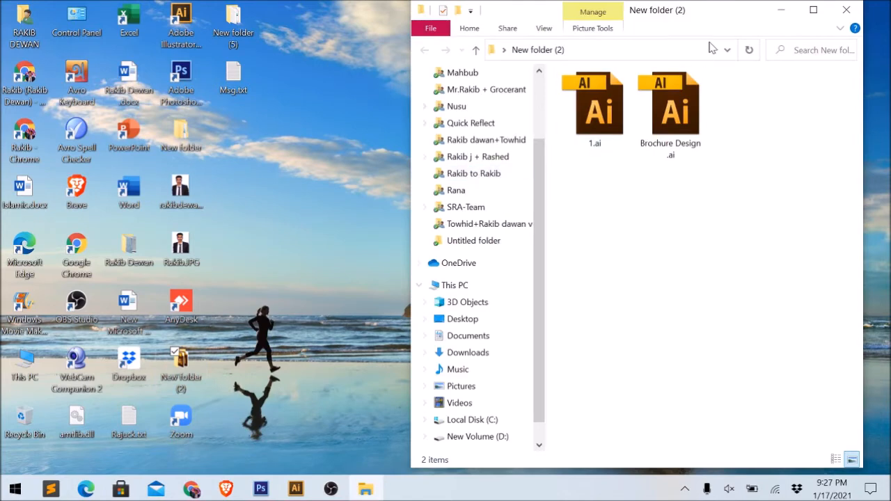
click(813, 9)
- Open the saved 1.ai file from New folder (2) in Illustrator
click(202, 118)
click(235, 272)
click(206, 115)
click(233, 222)
click(187, 129)
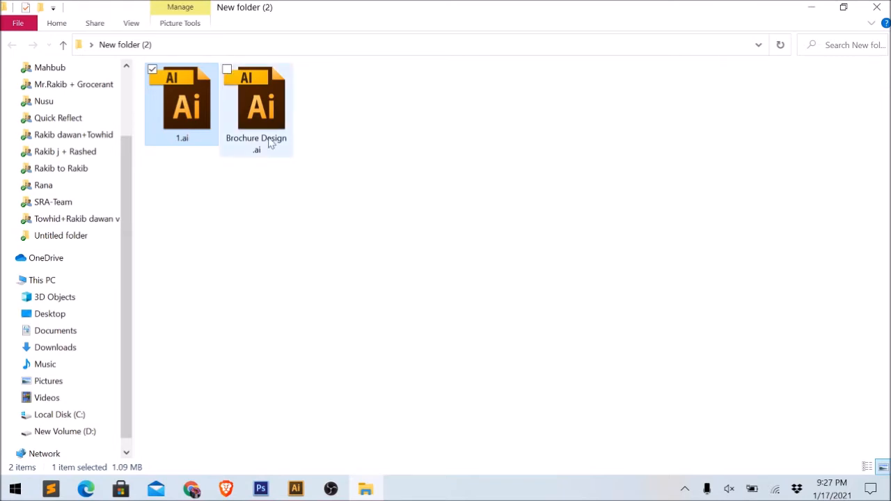
drag(209, 126, 279, 263)
drag(272, 84, 270, 78)
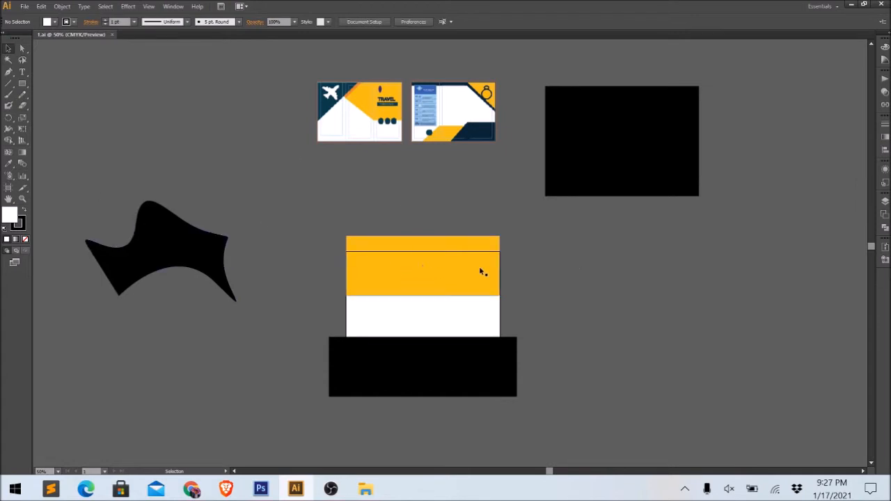
- Save a copy of the document as 1.eps in New folder (2), using the Illustrator EPS (*.EPS) format
click(25, 7)
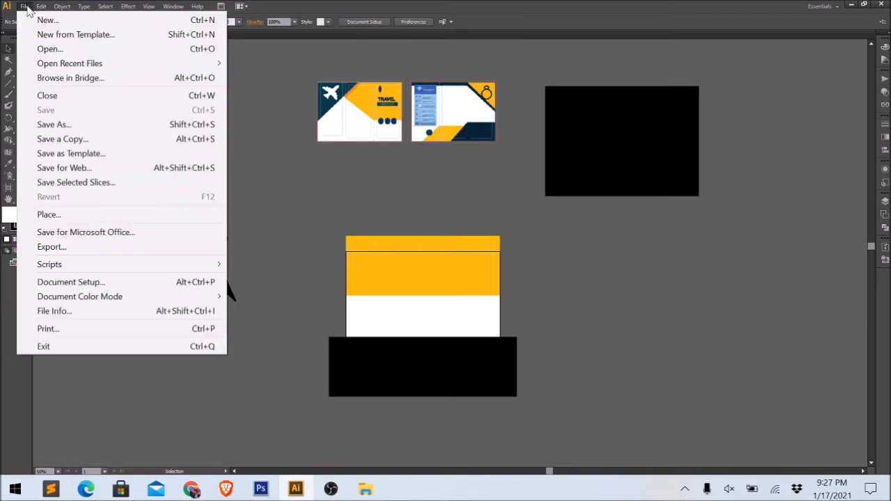
click(79, 130)
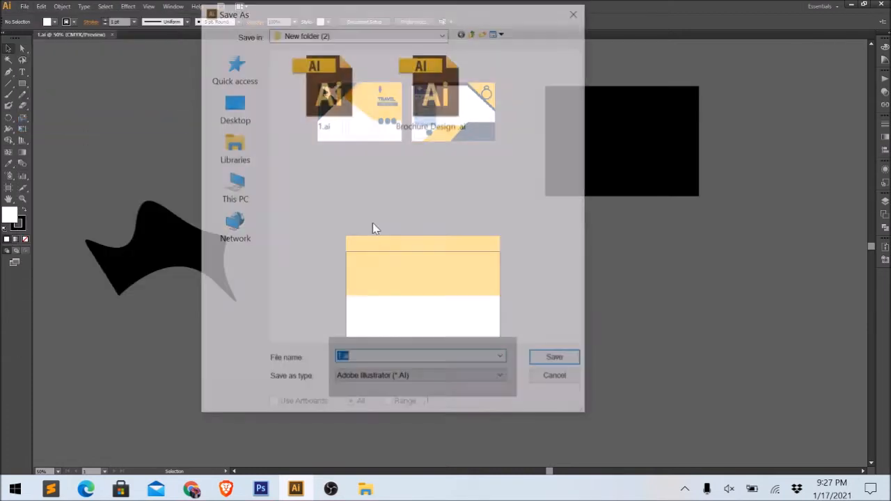
click(401, 378)
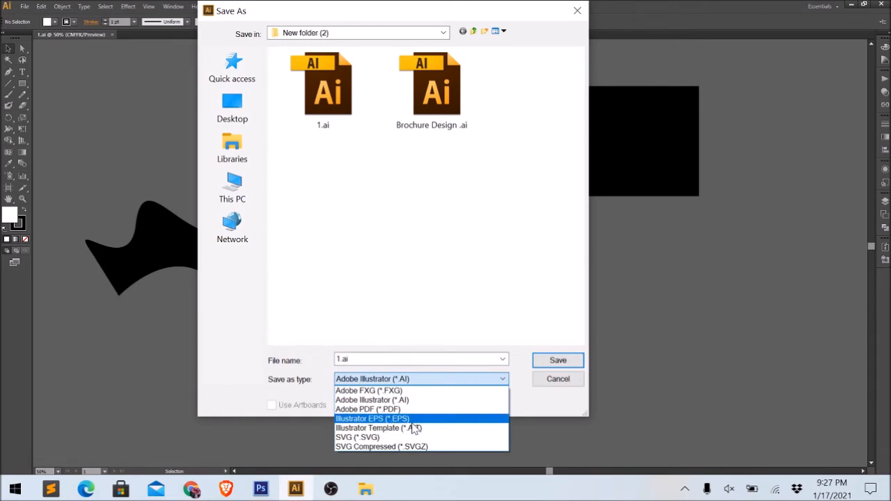
click(413, 420)
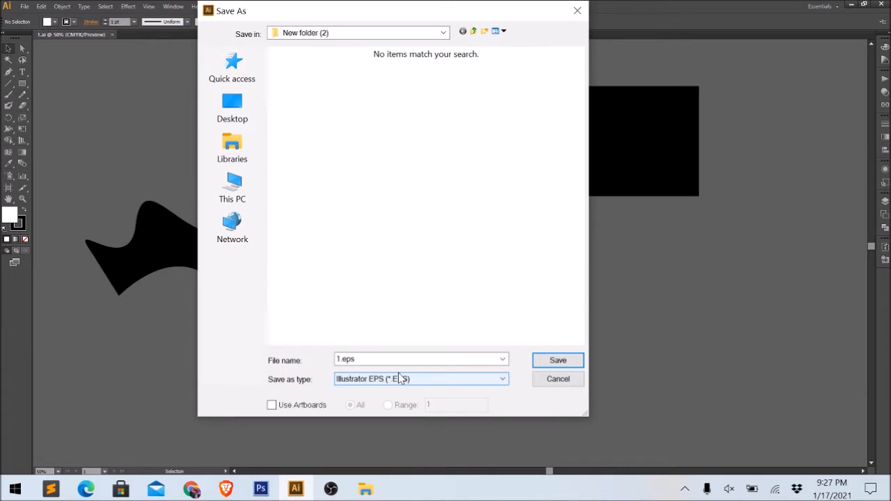
click(559, 362)
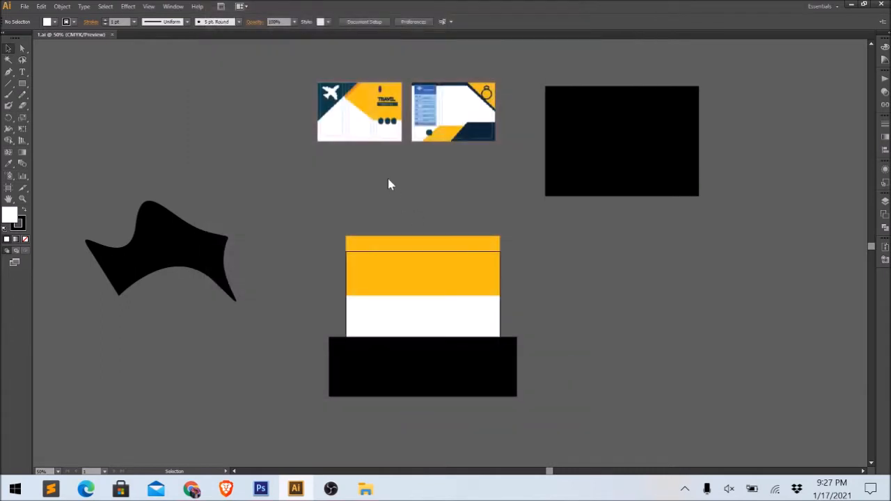
- Set the EPS version to Illustrator 10 EPS and complete the save, accepting the older format
drag(449, 70, 364, 51)
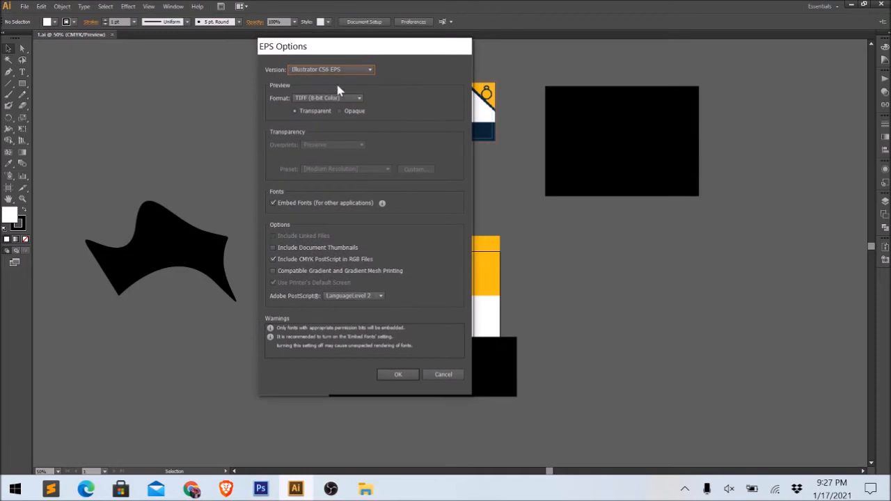
click(337, 72)
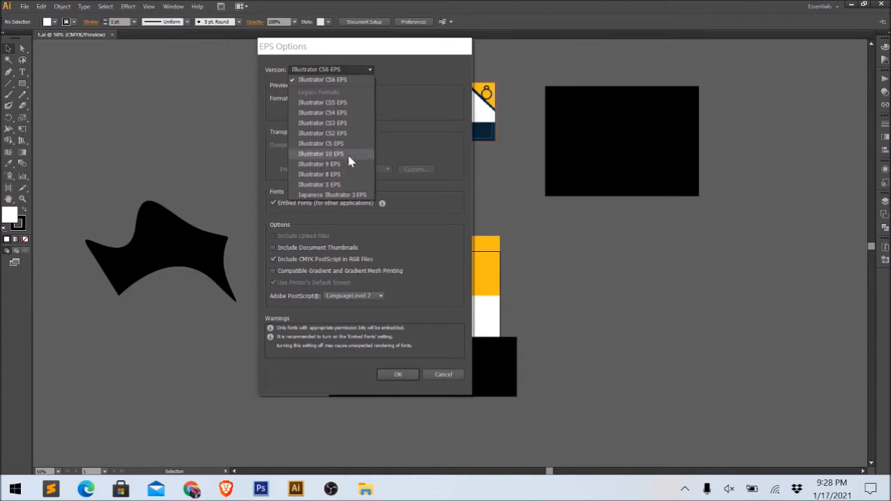
click(348, 158)
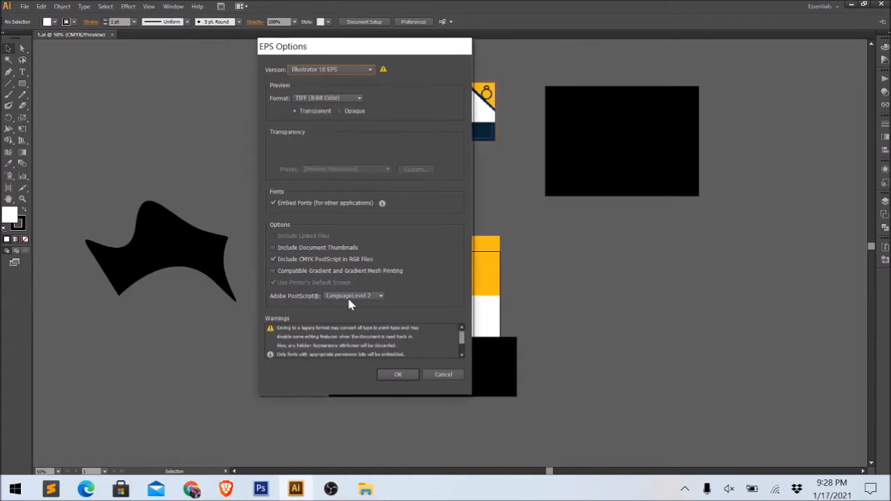
click(391, 379)
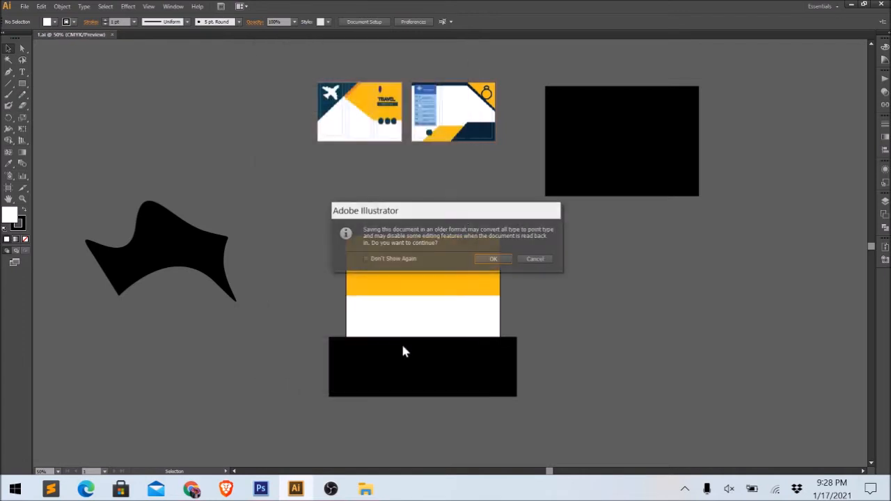
click(495, 260)
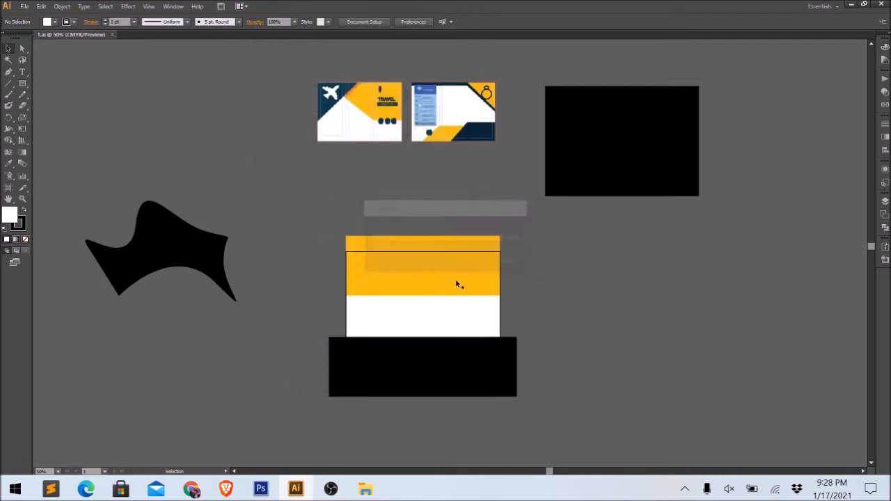
- Switch back to New folder (2) in File Explorer and refresh its contents
click(851, 5)
click(315, 238)
drag(254, 145, 411, 284)
right_click(285, 140)
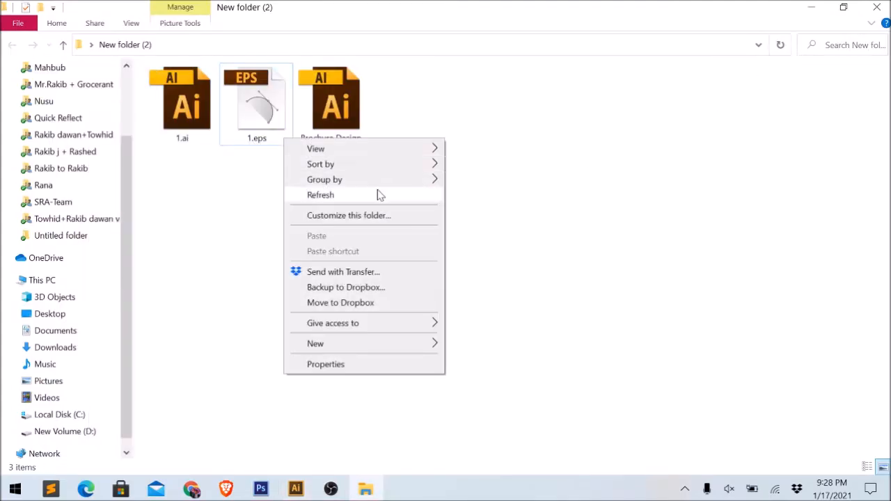
click(377, 202)
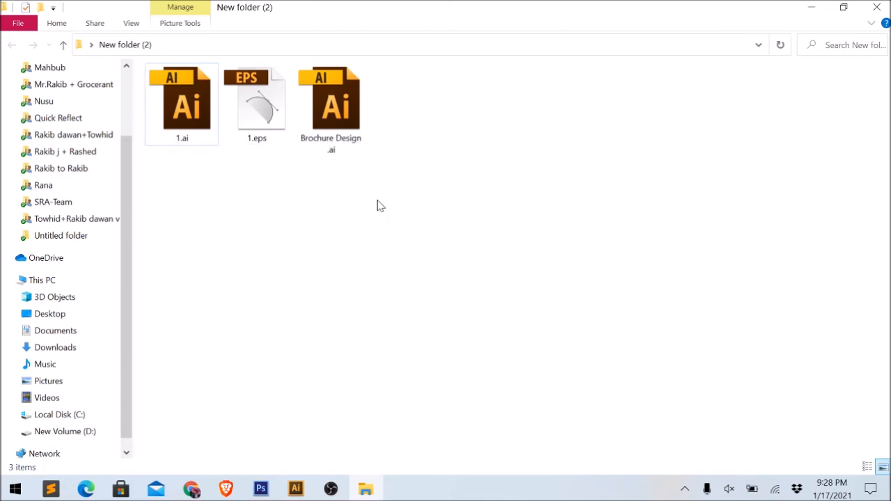
- Examine the 1.eps and 1.ai files in New folder (2) and compare their formats
click(272, 139)
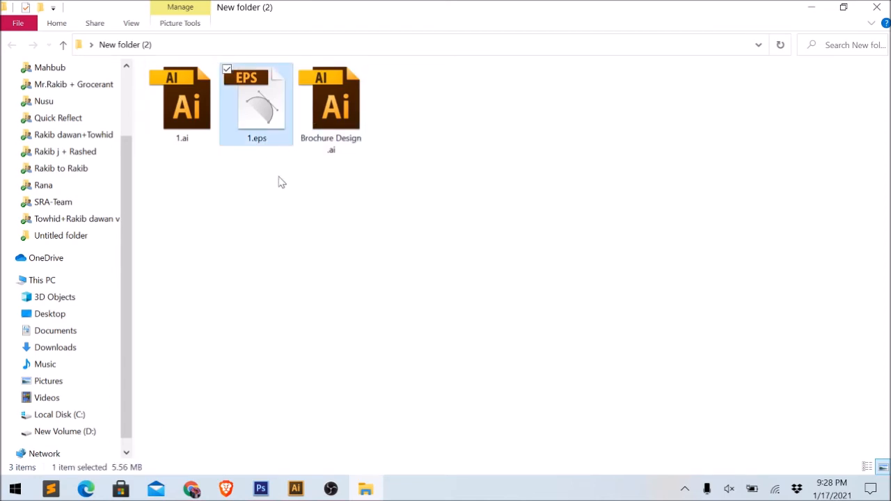
click(292, 239)
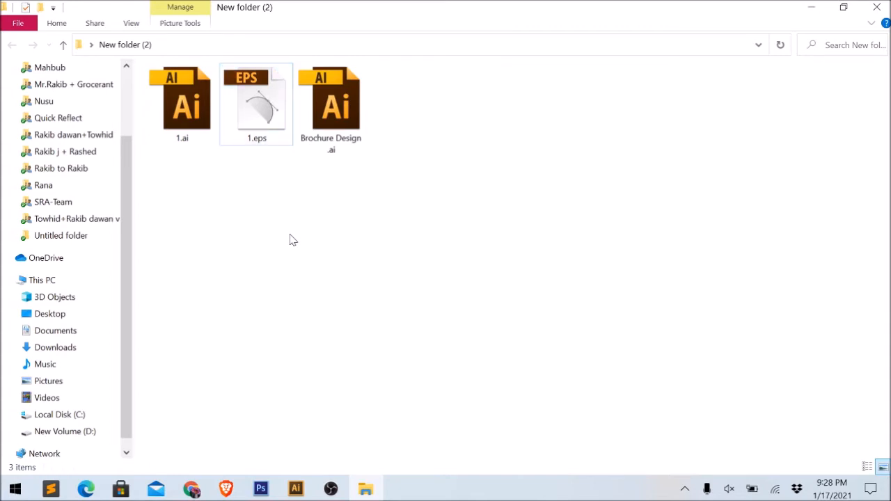
click(259, 111)
right_click(280, 209)
click(206, 263)
click(197, 143)
drag(188, 99, 252, 211)
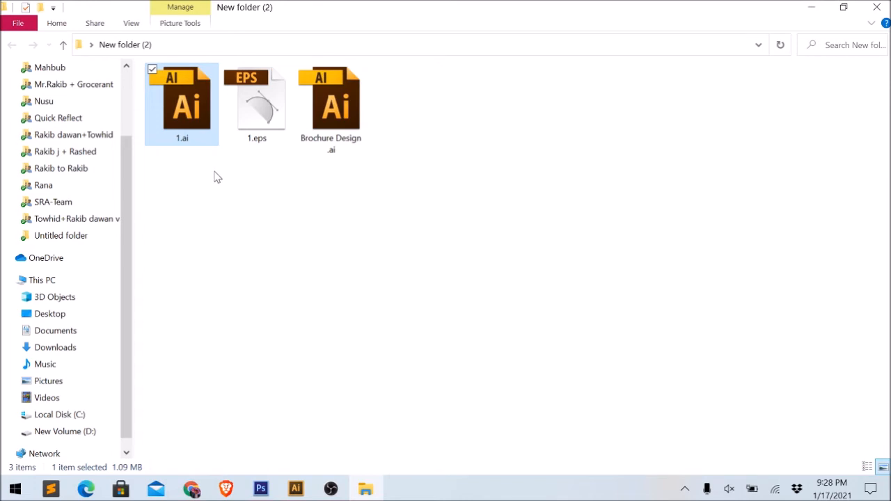
drag(185, 139, 196, 156)
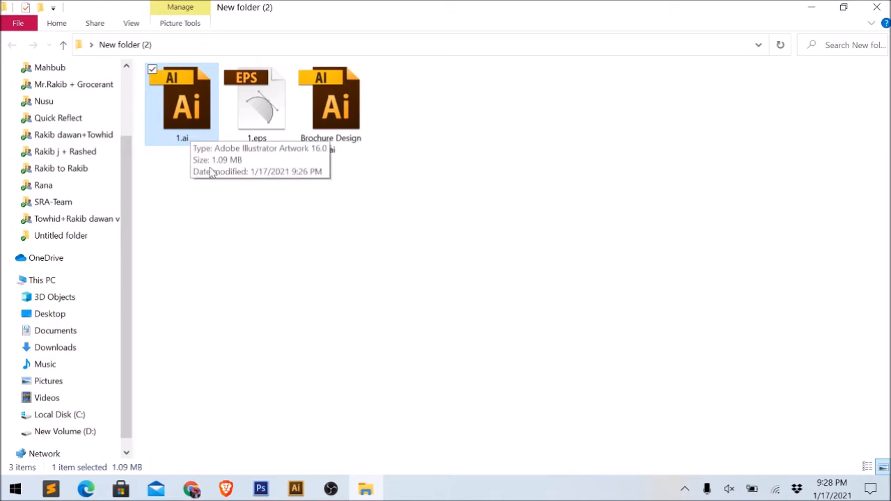
right_click(234, 202)
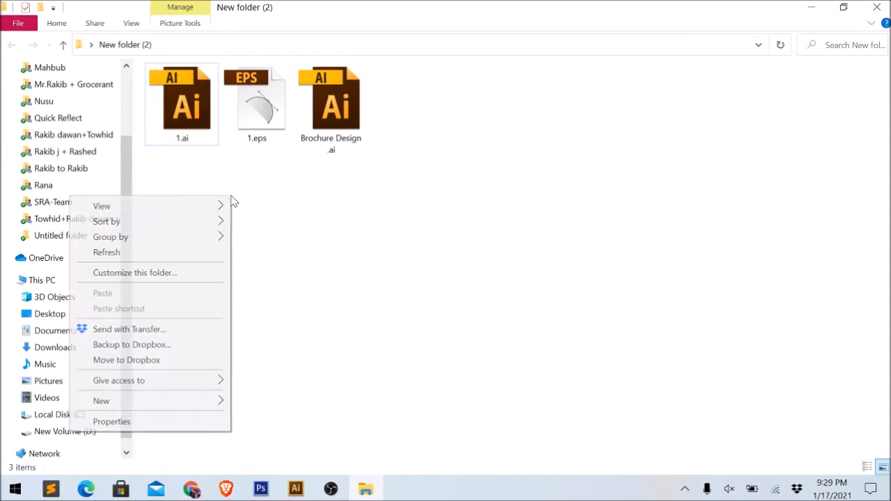
click(169, 254)
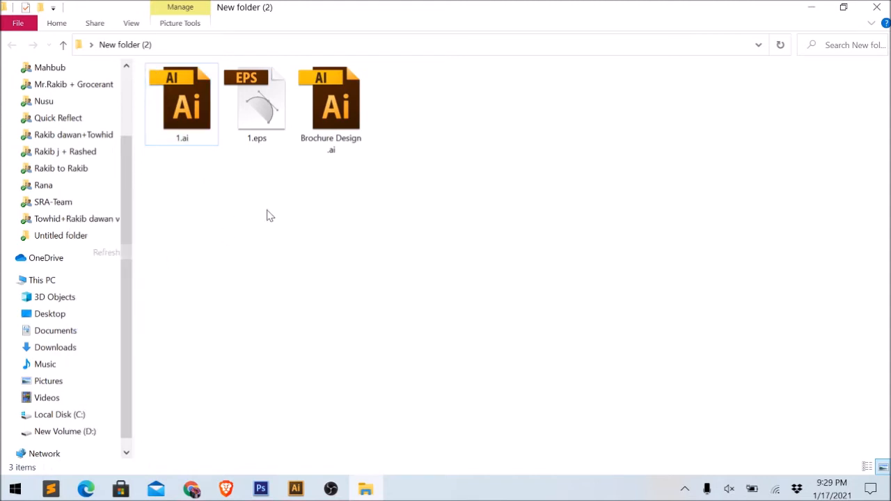
click(255, 117)
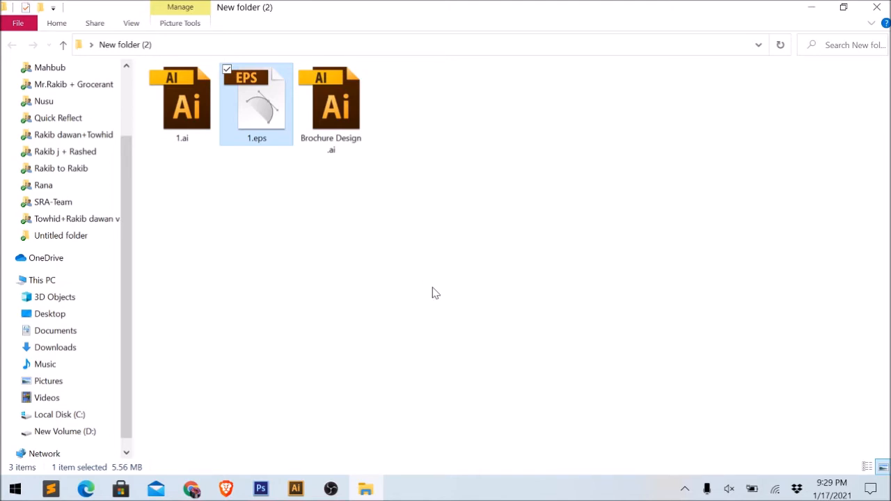
right_click(461, 103)
click(367, 161)
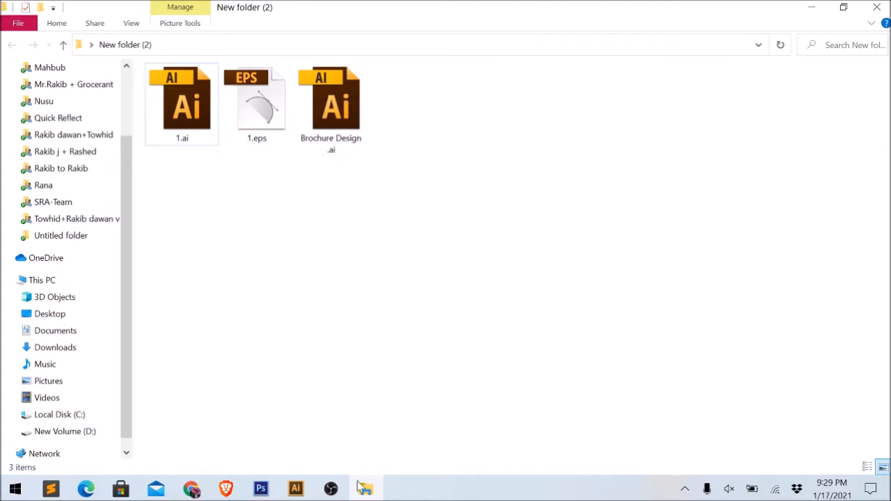
- Close the 1.eps document in Illustrator and reopen it from New folder (2), retaining the 9-slice scaling option for symbols
mouse_move(294, 491)
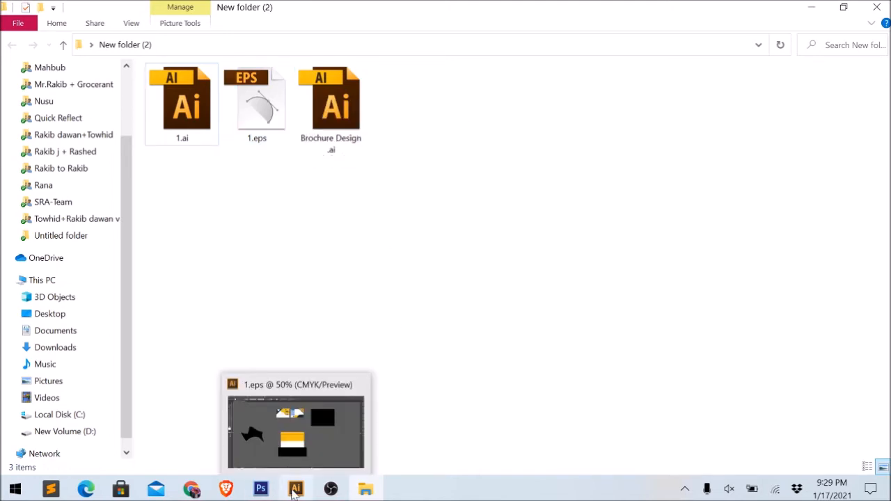
click(295, 491)
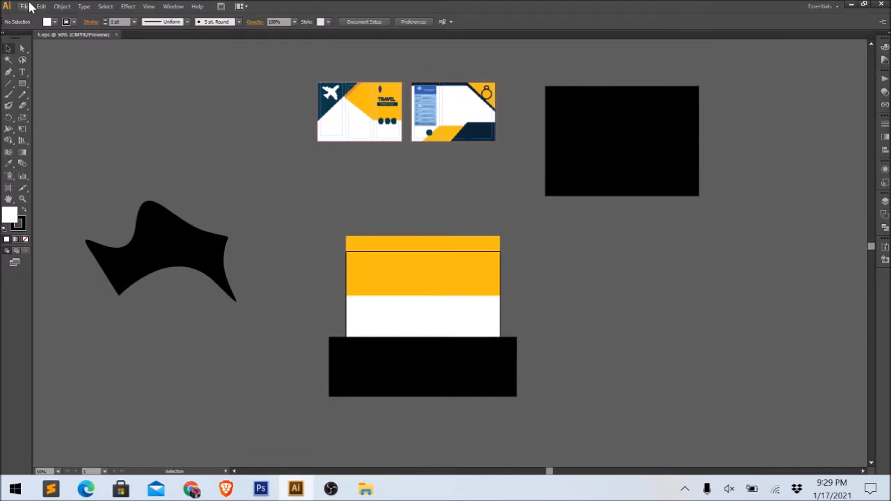
click(117, 34)
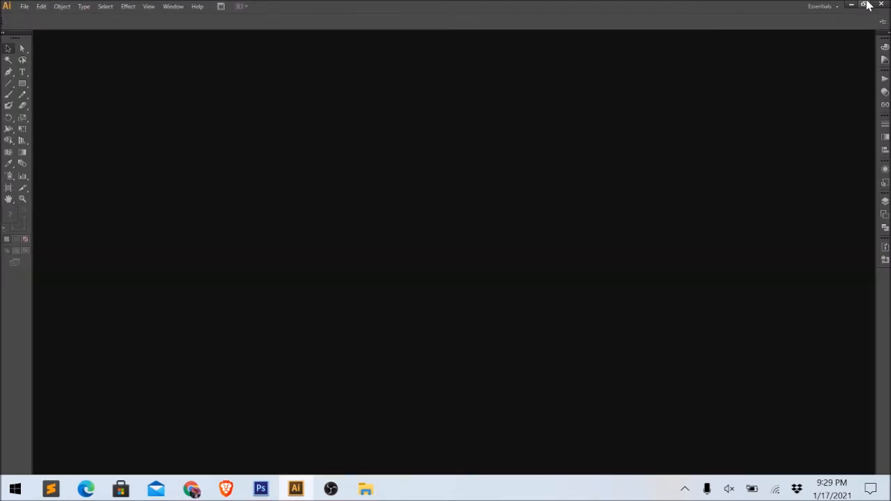
click(850, 4)
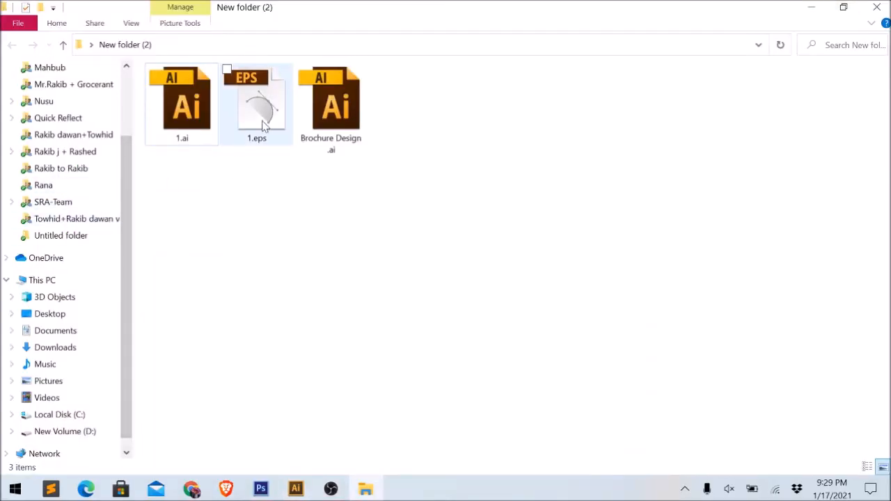
drag(268, 124, 310, 327)
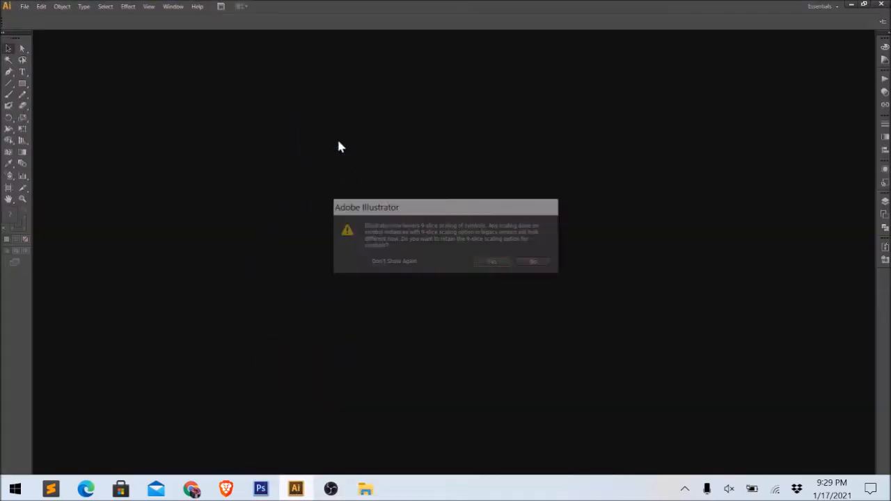
click(495, 262)
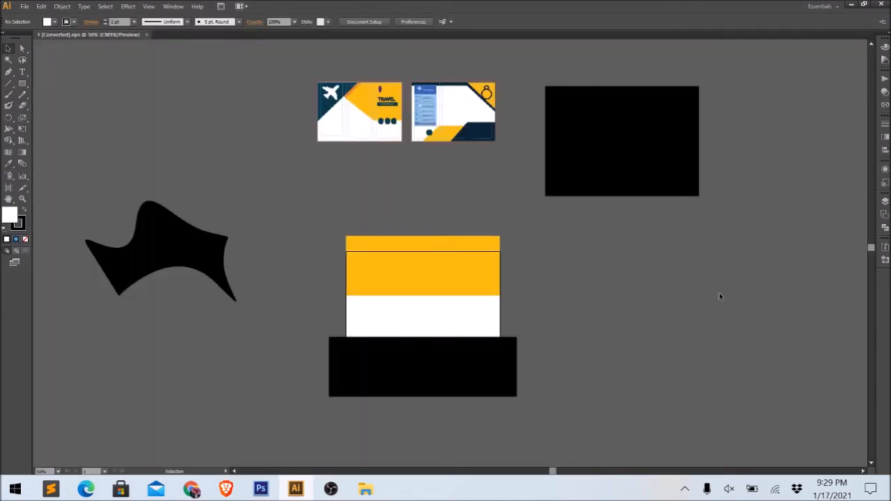
- Move the yellow rectangle up to overlap the white artboard's upper edge and shift the lower black rectangle to the right
drag(453, 269, 453, 198)
drag(463, 344, 547, 355)
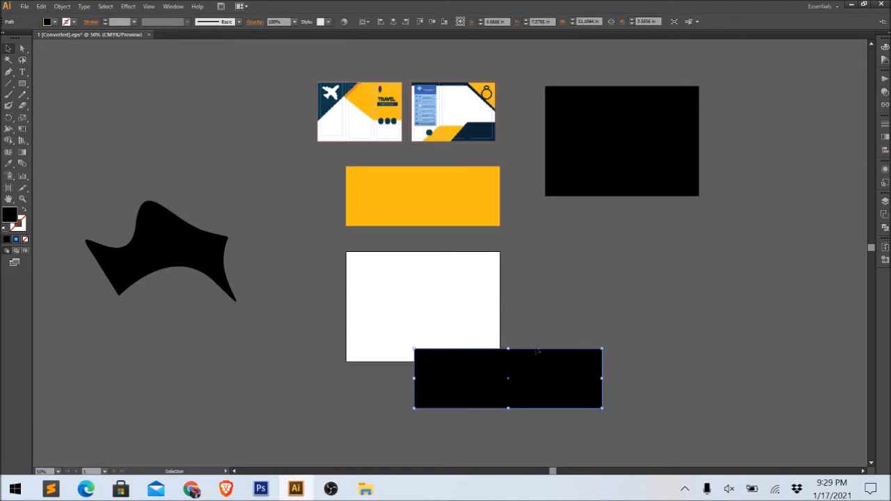
drag(385, 206, 385, 247)
- Save the edited document as an Illustrator EPS named 1 [Converted] in New folder (2), using the Illustrator CS6 EPS version
click(24, 6)
click(42, 122)
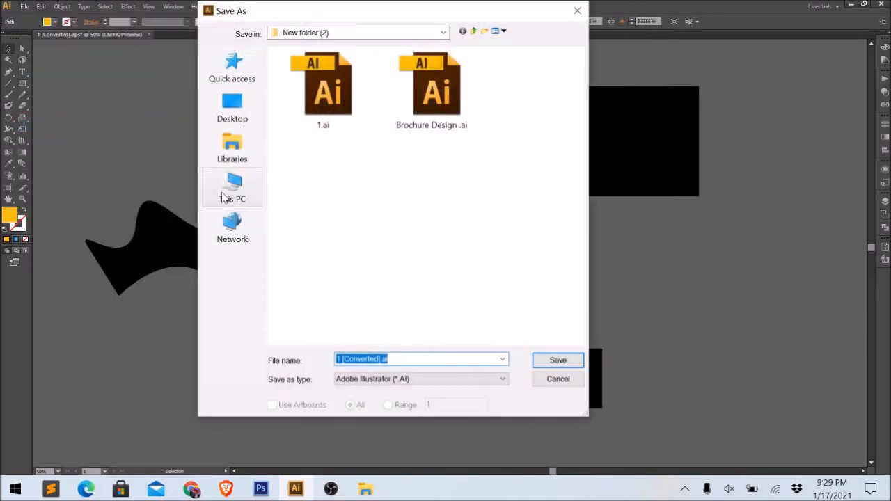
click(457, 381)
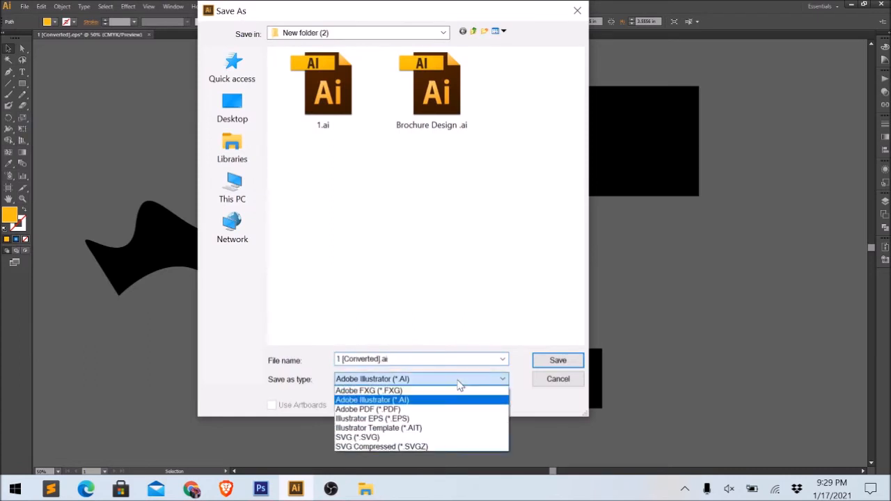
click(447, 422)
click(559, 361)
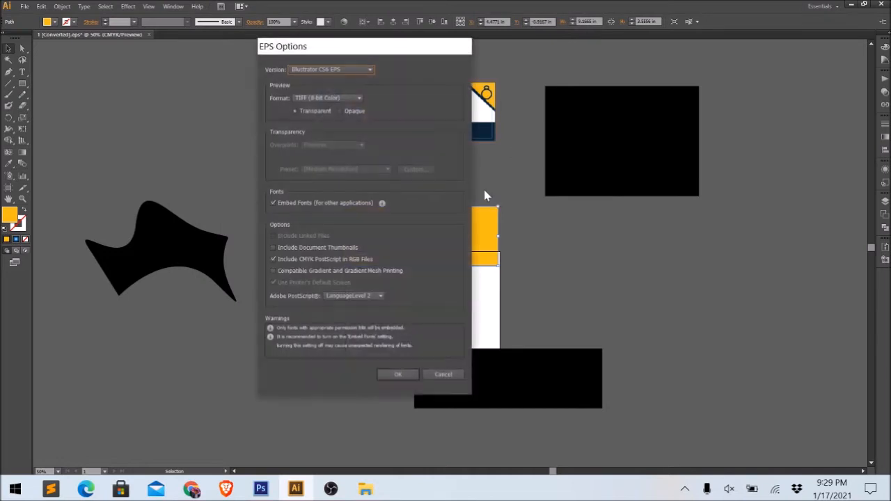
click(355, 69)
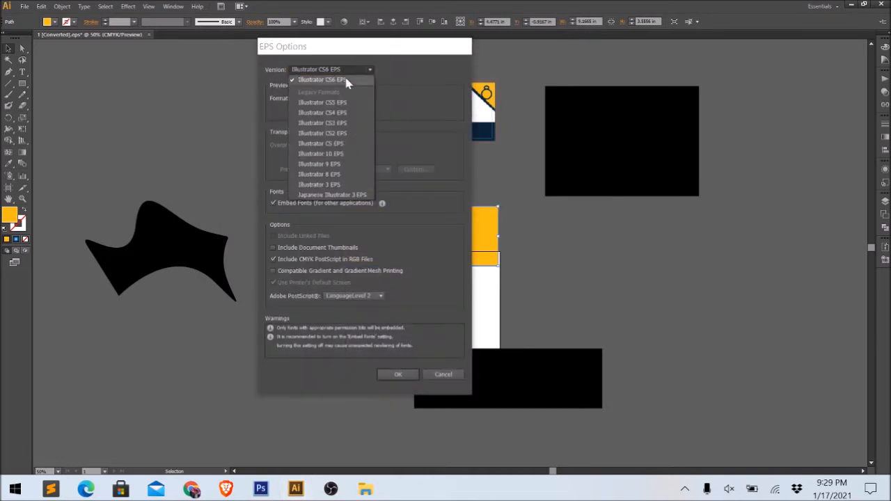
click(345, 71)
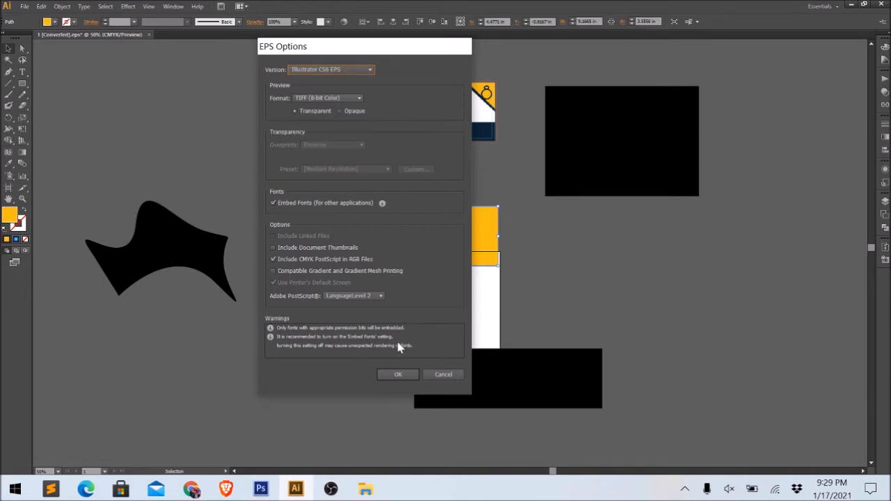
click(400, 375)
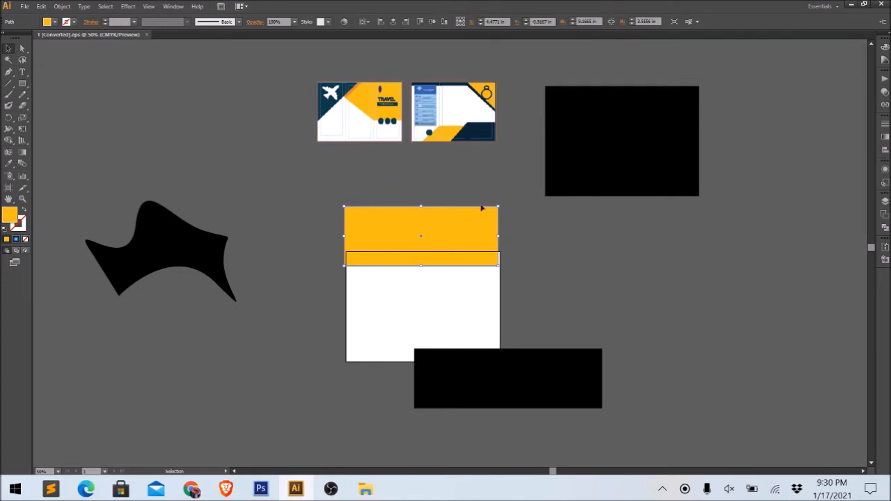
- Switch to New folder (2) in File Explorer and refresh it to check for the saved 1 [Converted].eps file
click(850, 5)
right_click(446, 194)
click(338, 246)
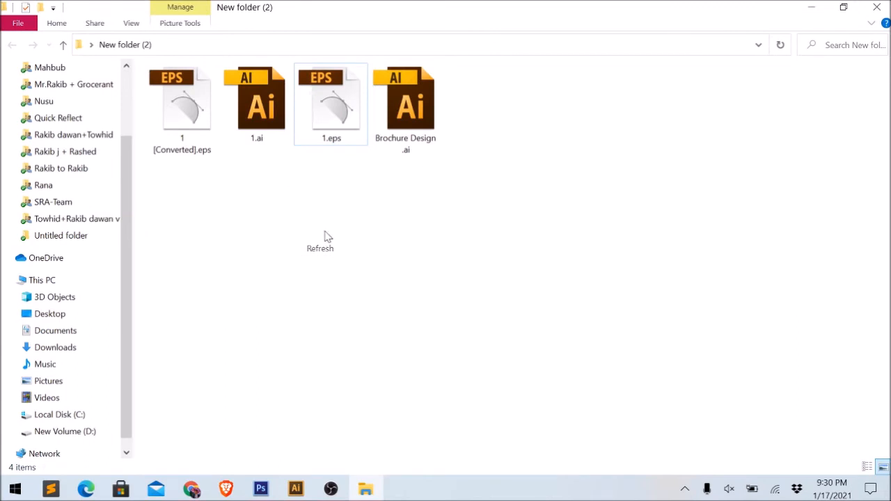
right_click(308, 206)
click(244, 255)
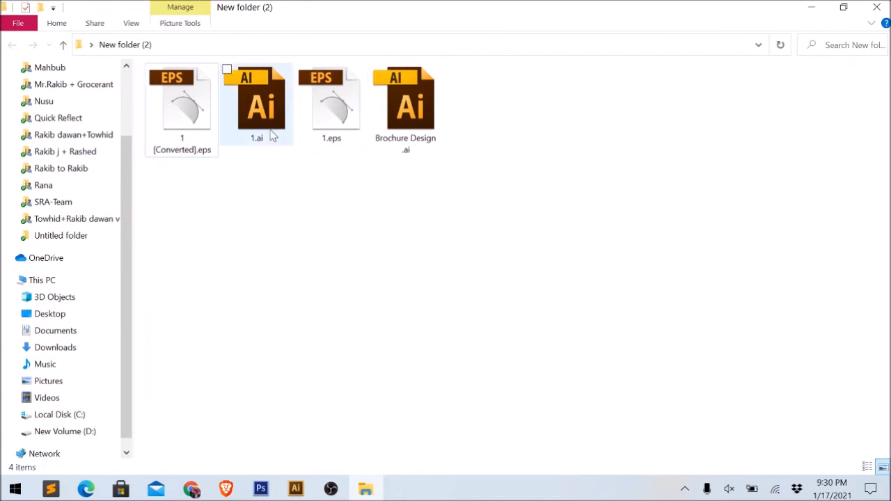
- Compare the 1.ai and 1.eps files in New folder (2) and refresh the folder's contents
drag(263, 137, 314, 264)
click(314, 265)
drag(270, 111, 286, 216)
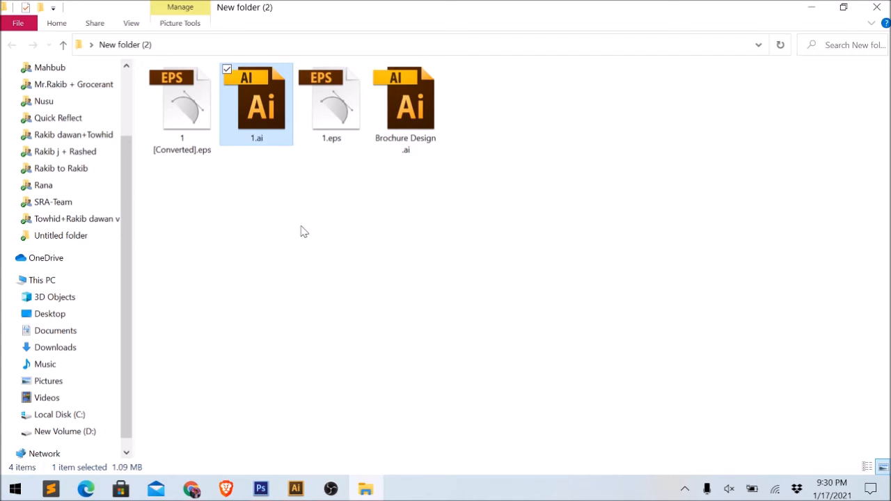
drag(330, 132, 338, 271)
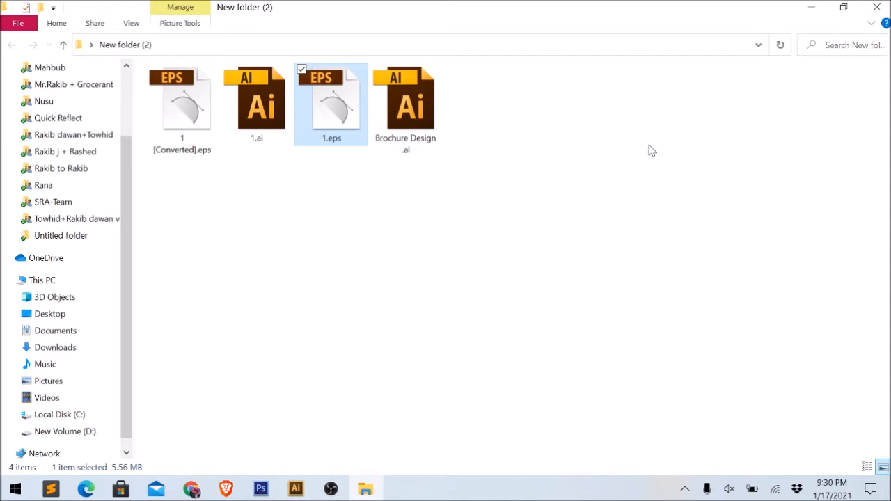
right_click(488, 145)
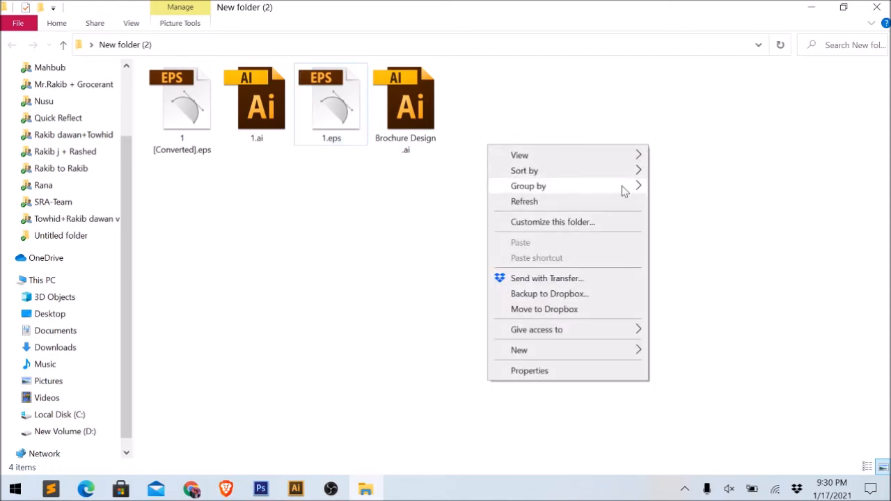
click(587, 203)
right_click(588, 166)
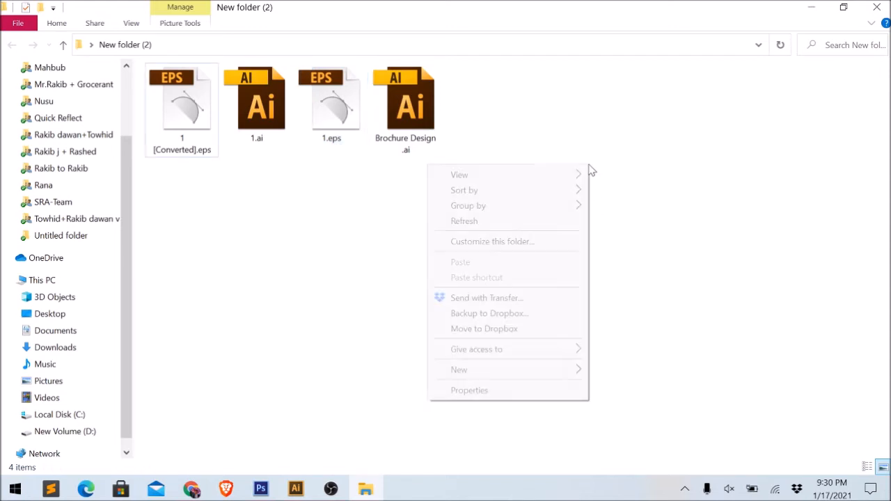
click(516, 226)
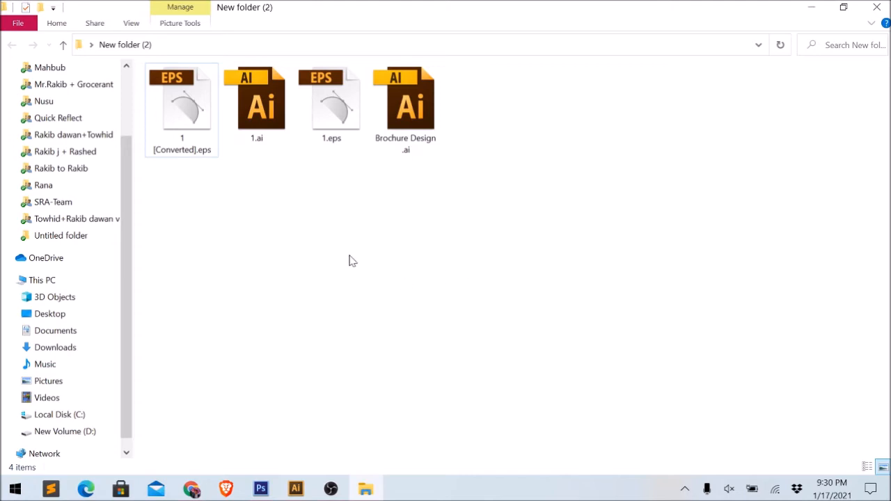
click(280, 138)
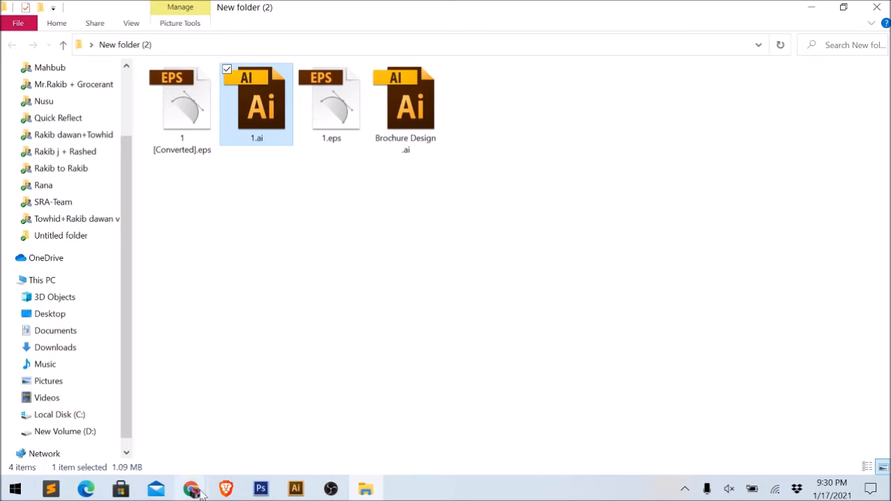
- Check the participant list of the Google Meet call in Chrome, then return to File Explorer
mouse_move(199, 492)
mouse_move(146, 444)
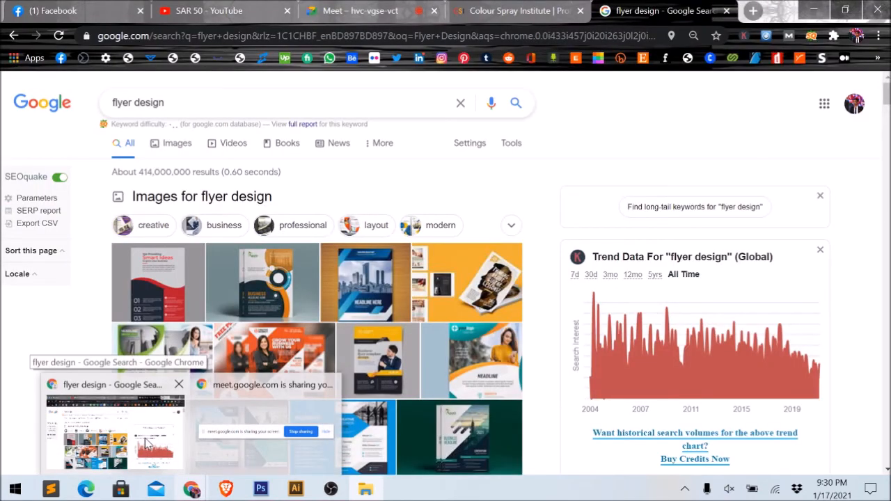
click(146, 444)
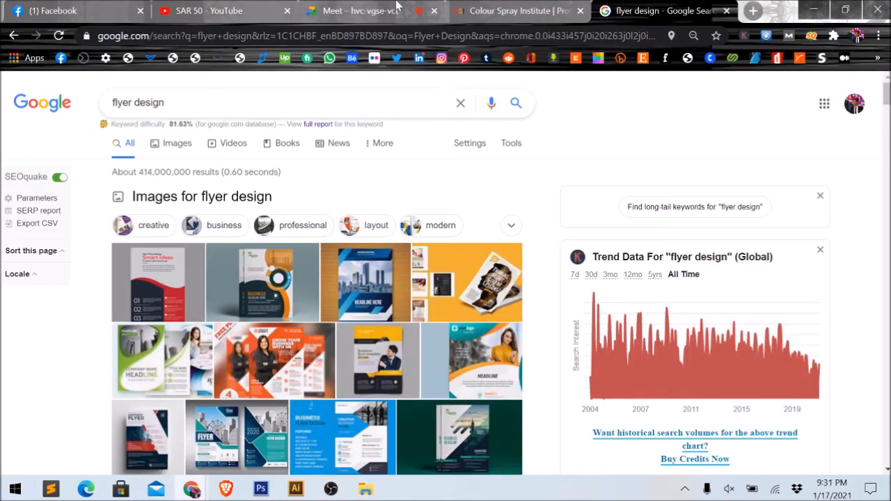
click(400, 11)
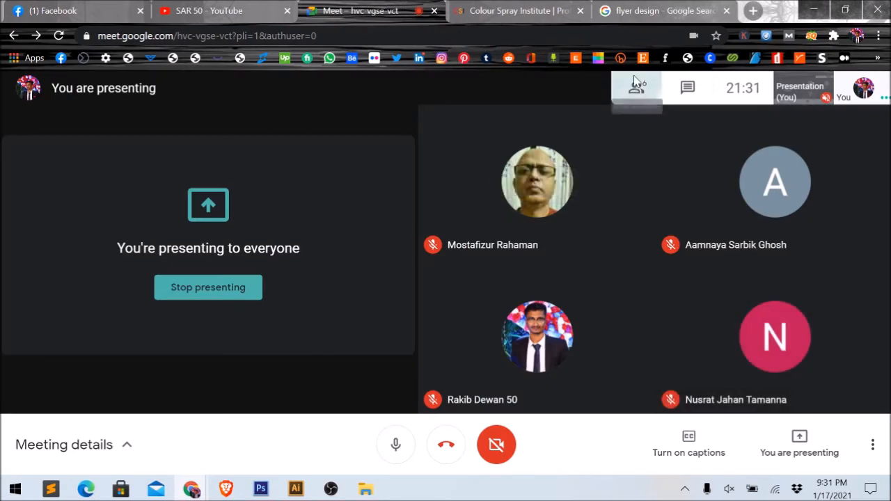
click(635, 84)
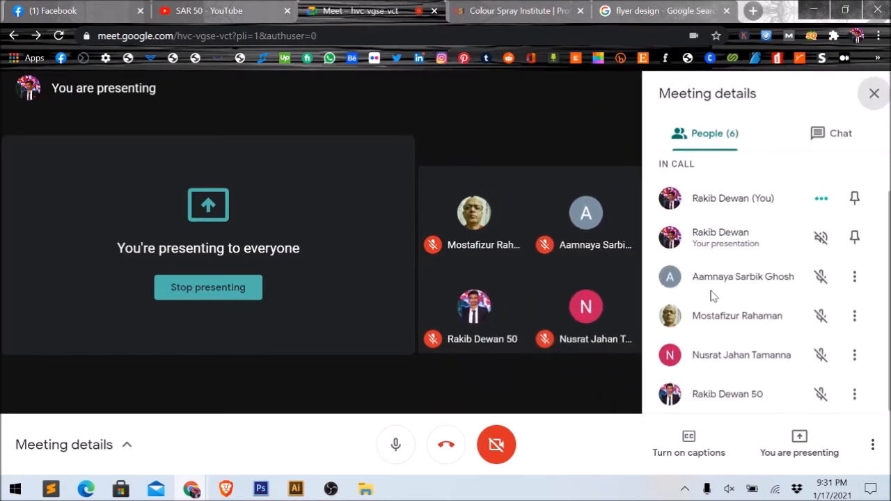
click(814, 11)
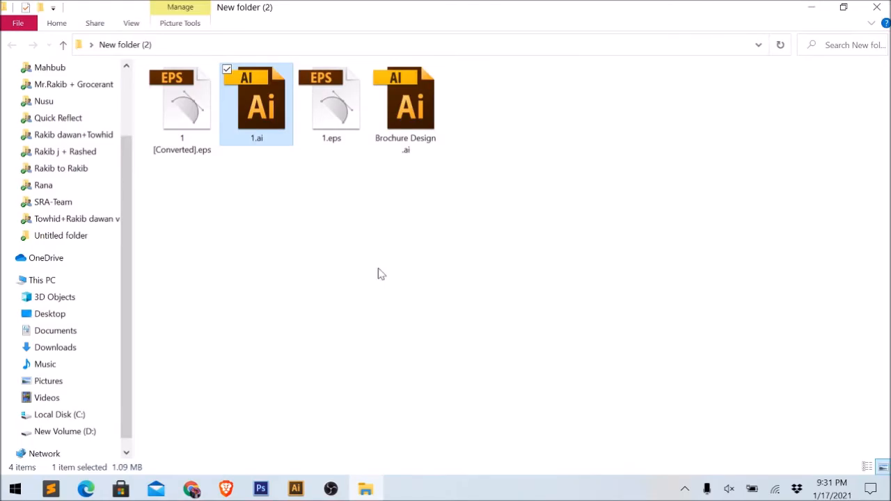
- Switch to Illustrator and move the black rectangle over the white artboard's upper edge and the yellow rectangle over its lower-right corner
click(296, 489)
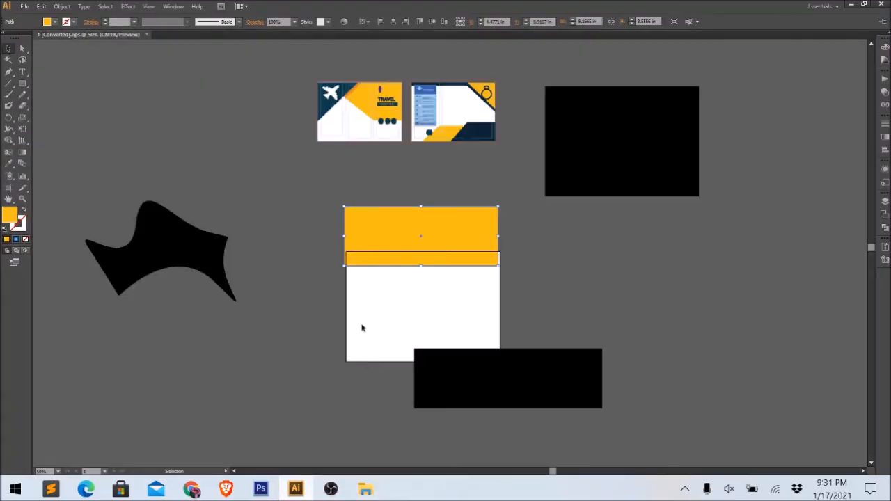
drag(501, 372, 431, 345)
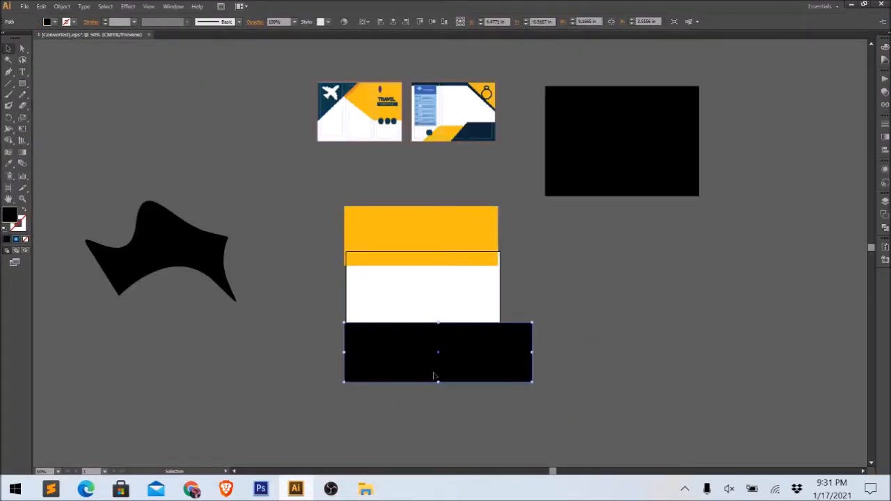
drag(384, 215, 590, 244)
drag(489, 363, 452, 218)
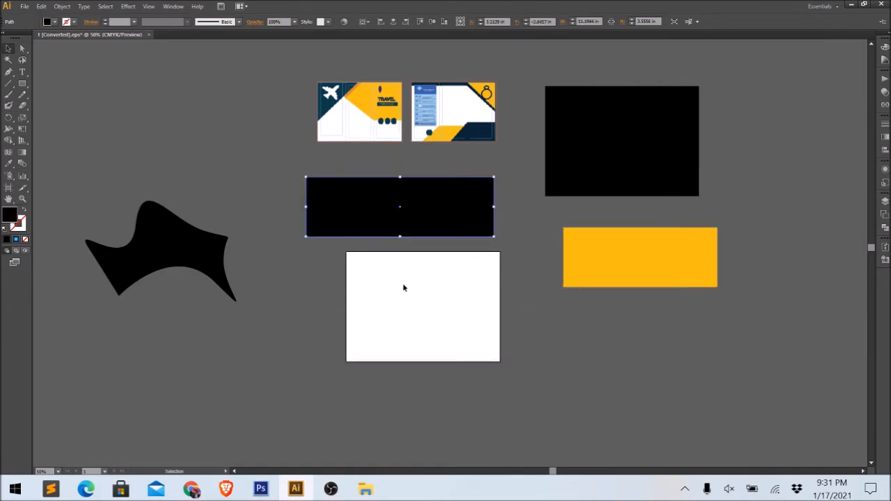
drag(392, 230, 415, 295)
drag(614, 258, 444, 349)
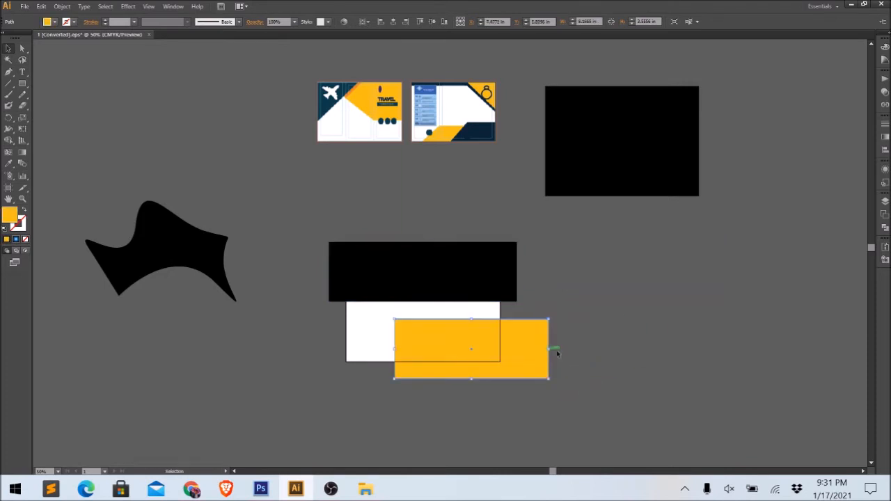
click(582, 356)
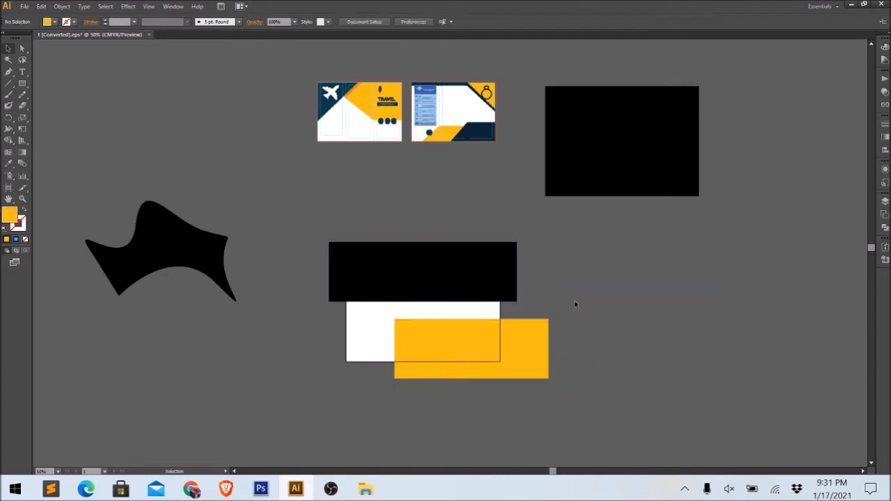
- Shrink the yellow rectangle so its right and bottom edges align with the white artboard's edges
drag(547, 355, 511, 304)
scroll(478, 314, up, 3)
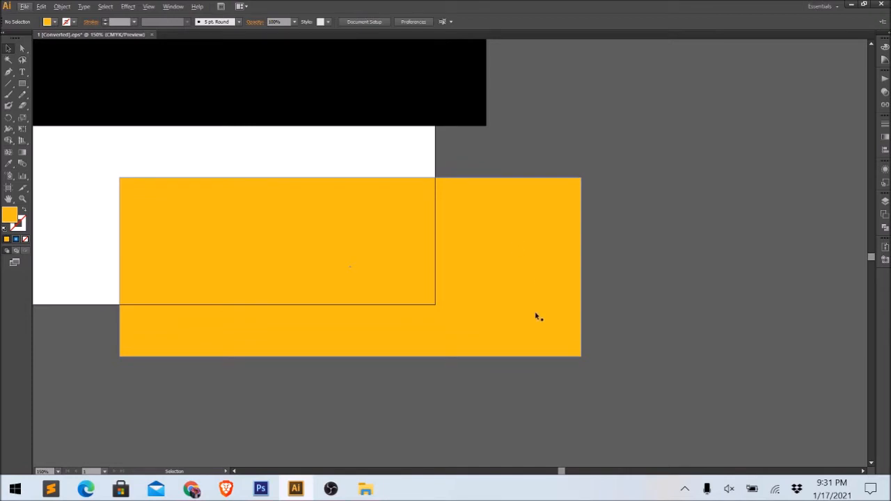
drag(463, 384, 545, 335)
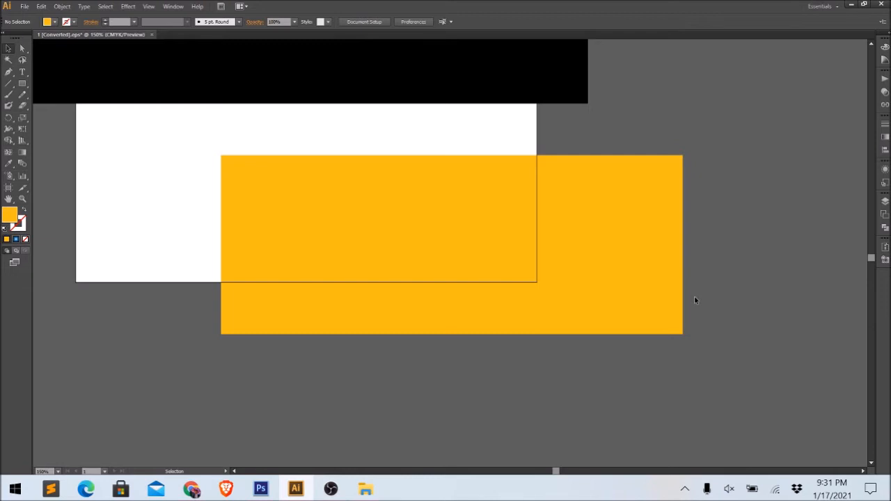
click(630, 282)
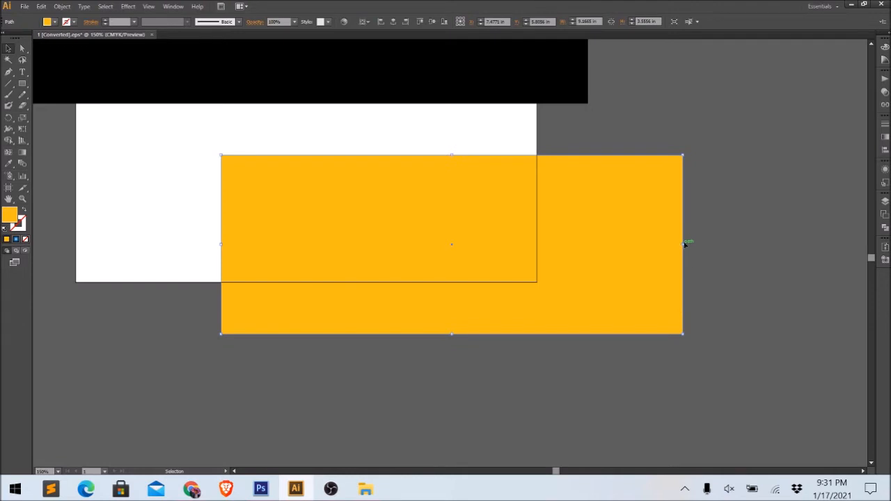
drag(683, 243, 536, 244)
drag(379, 334, 380, 283)
click(501, 341)
scroll(599, 317, right, 1)
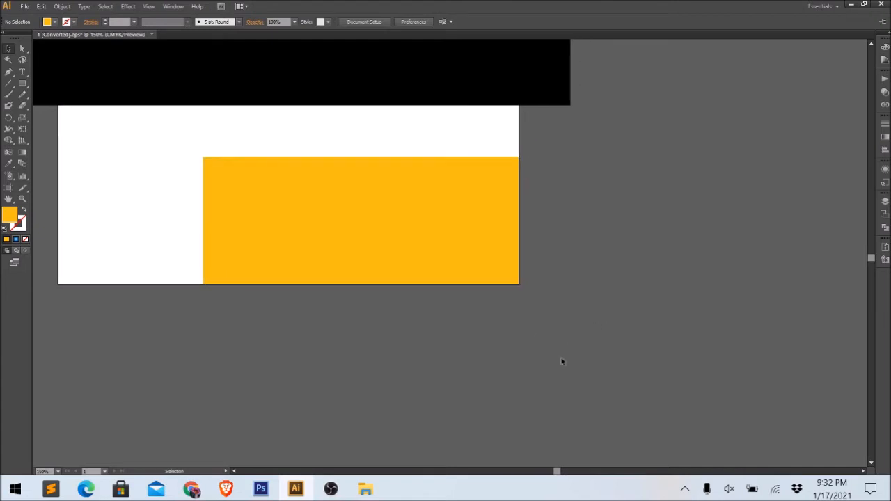
- Extend the yellow rectangle past the artboard's right and bottom edges, to about 7.7 by 3 in
click(478, 270)
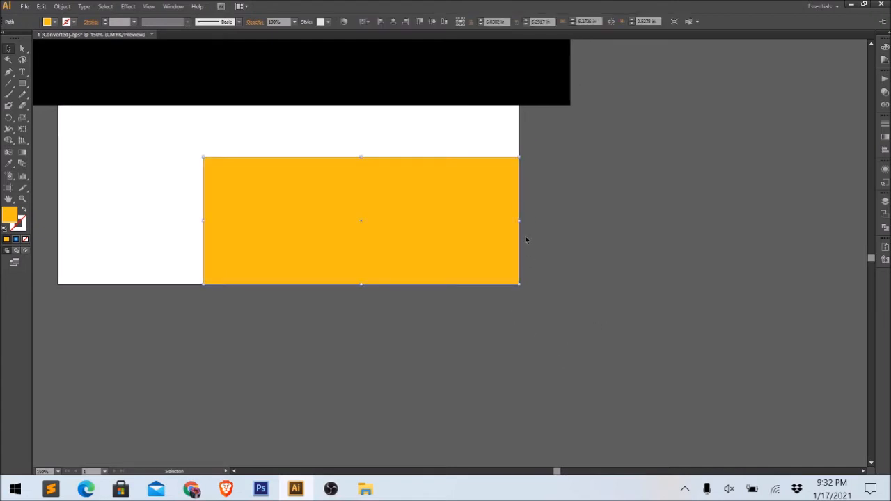
drag(520, 220, 574, 241)
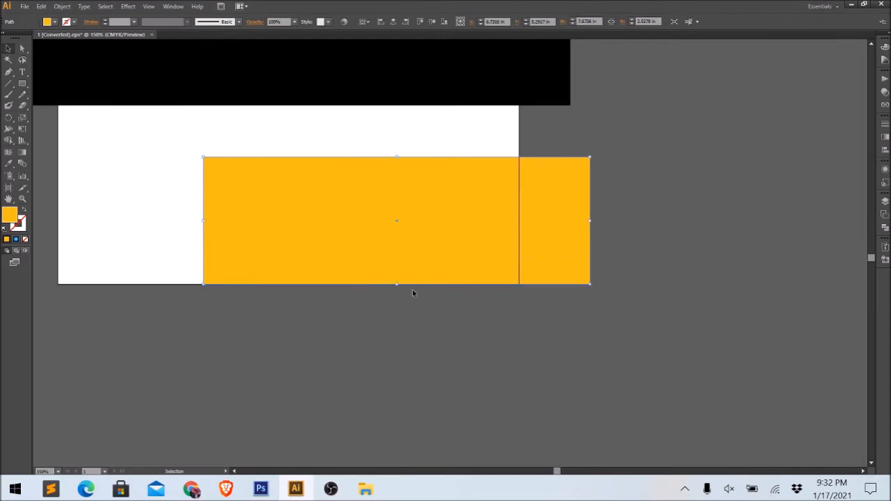
drag(398, 285, 418, 310)
click(513, 360)
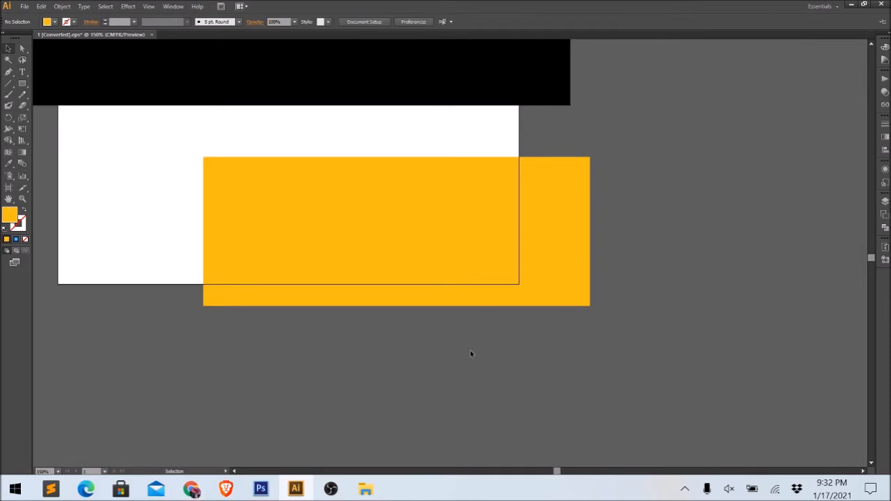
- Shift the yellow rectangle slightly down and to the left, keeping it across the artboard's lower-right corner
mouse_move(408, 258)
mouse_down()
mouse_move(421, 291)
mouse_move(420, 268)
mouse_up()
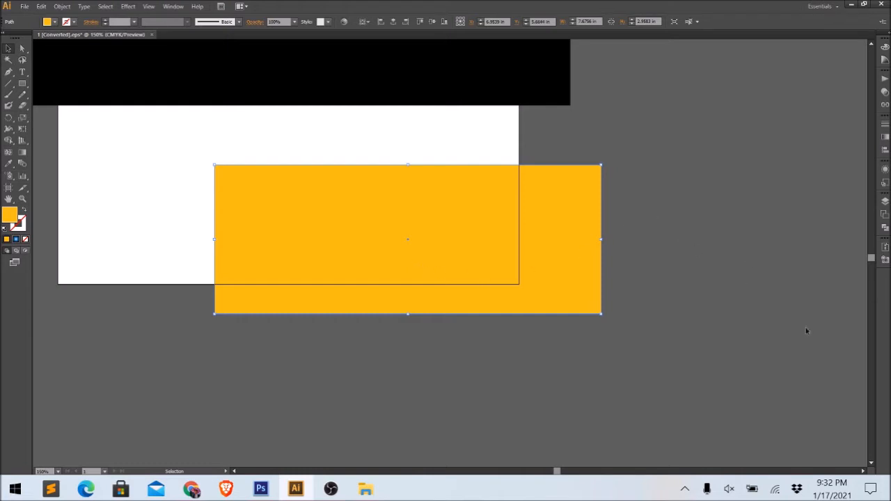
click(685, 334)
drag(622, 276, 719, 301)
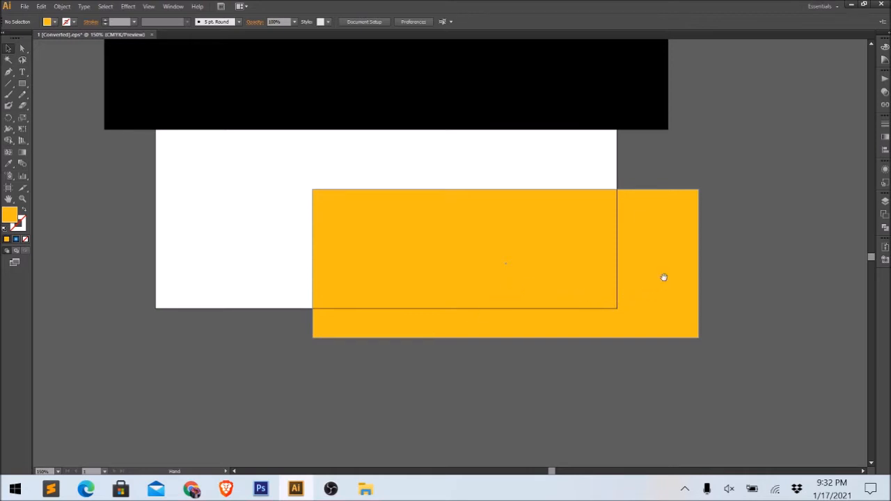
drag(758, 255, 653, 264)
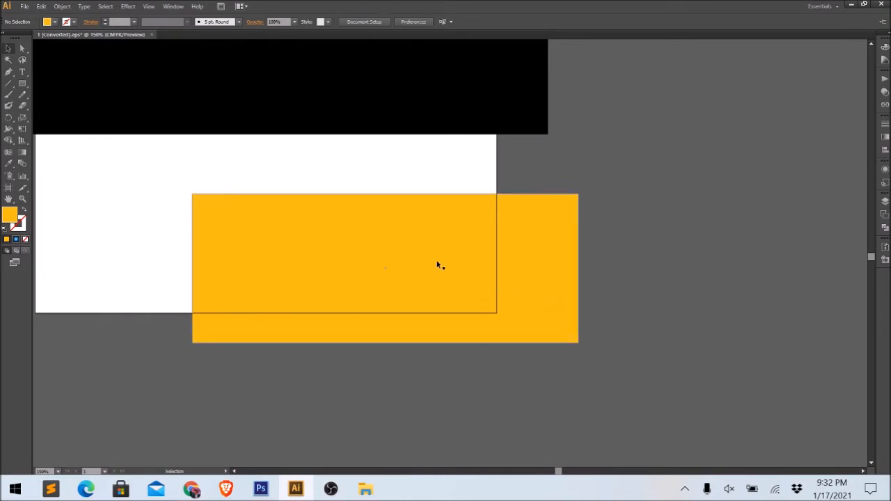
drag(426, 249, 394, 248)
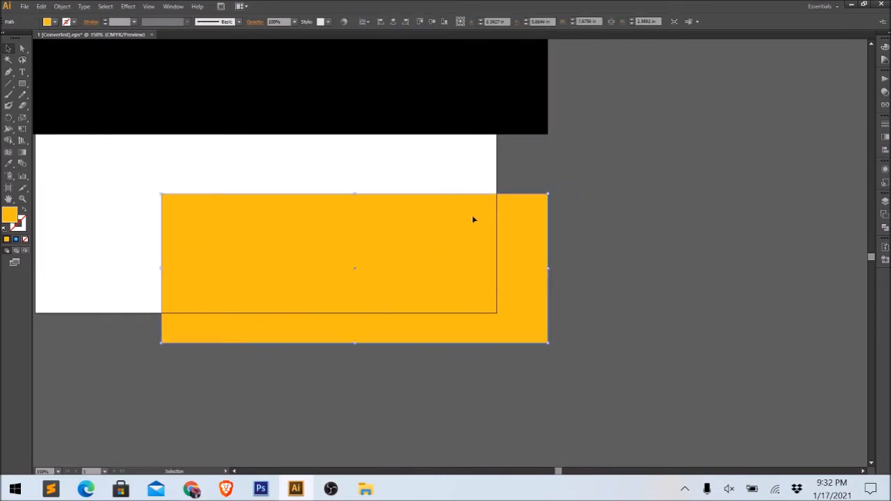
- Draw a yellow rectangle covering the whole artboard on top of the black and yellow rectangles
click(633, 240)
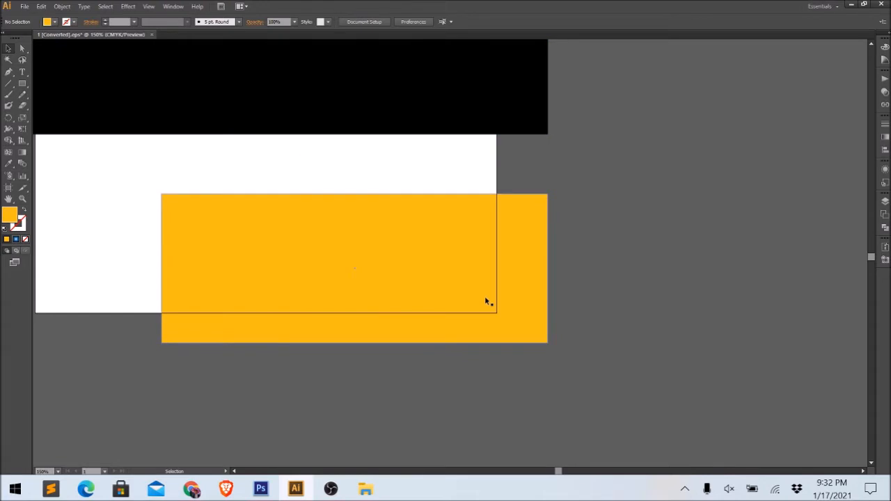
scroll(485, 300, down, 2)
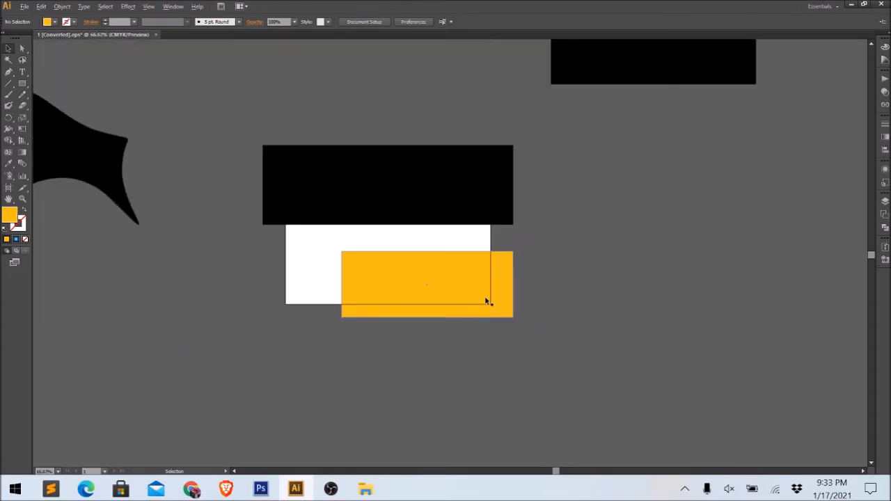
click(23, 83)
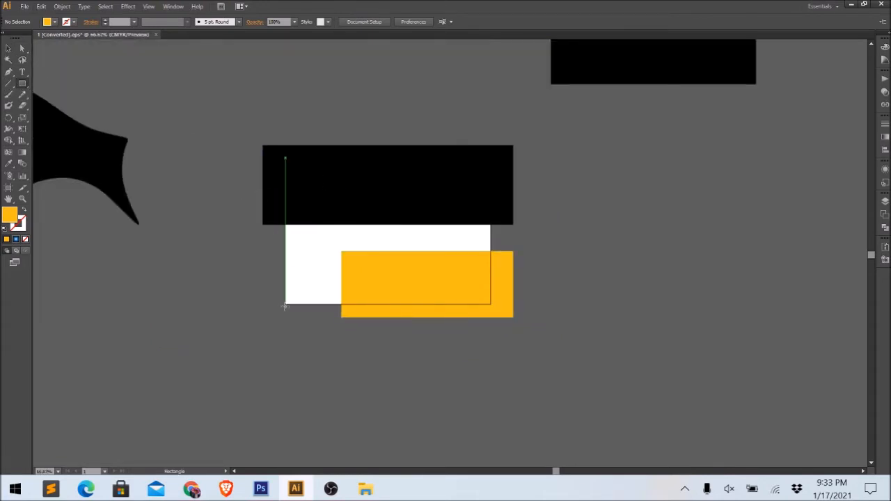
drag(285, 305, 490, 157)
- Clip the black and yellow rectangles to the artboard-sized rectangle with a clipping mask
key(v)
drag(220, 123, 649, 387)
right_click(409, 187)
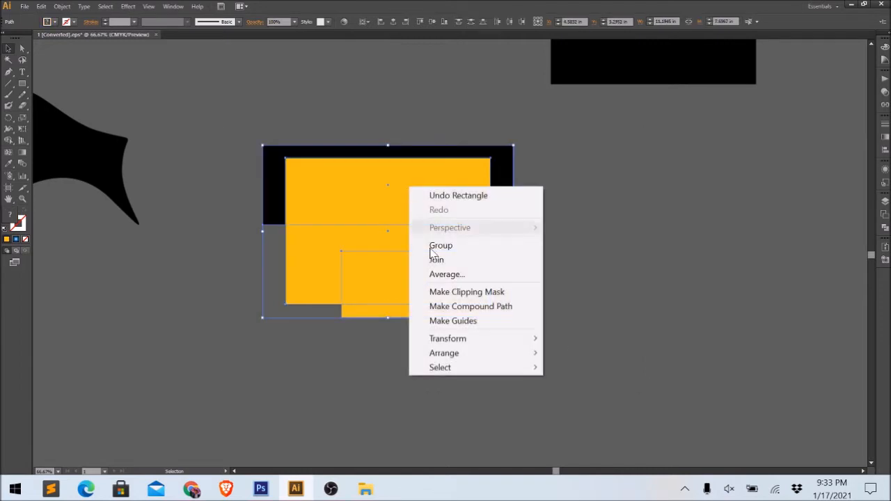
click(465, 292)
click(782, 295)
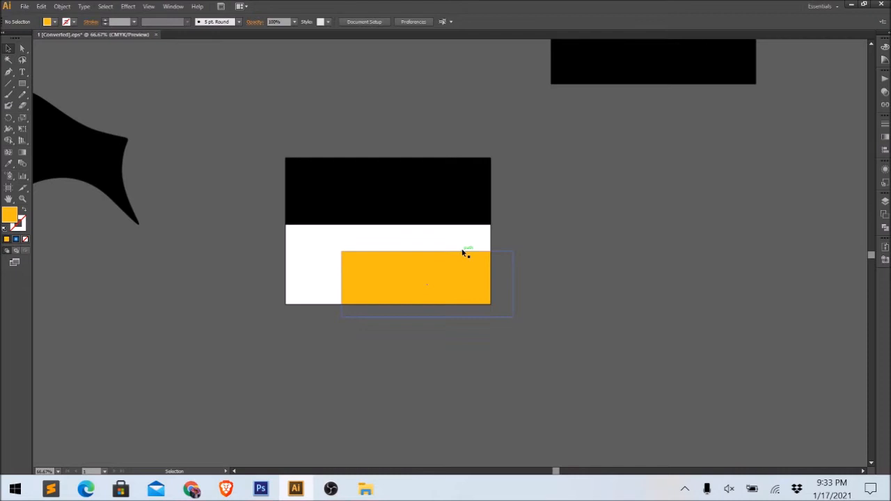
scroll(464, 251, up, 1)
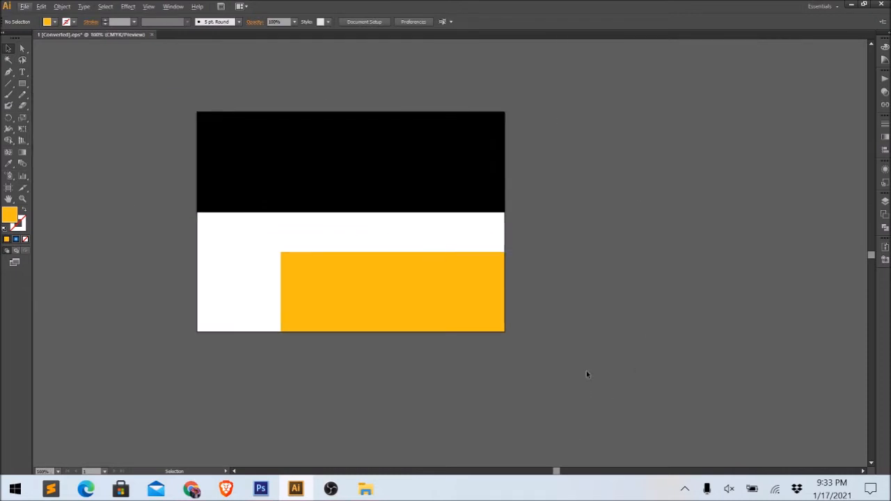
drag(552, 264, 608, 260)
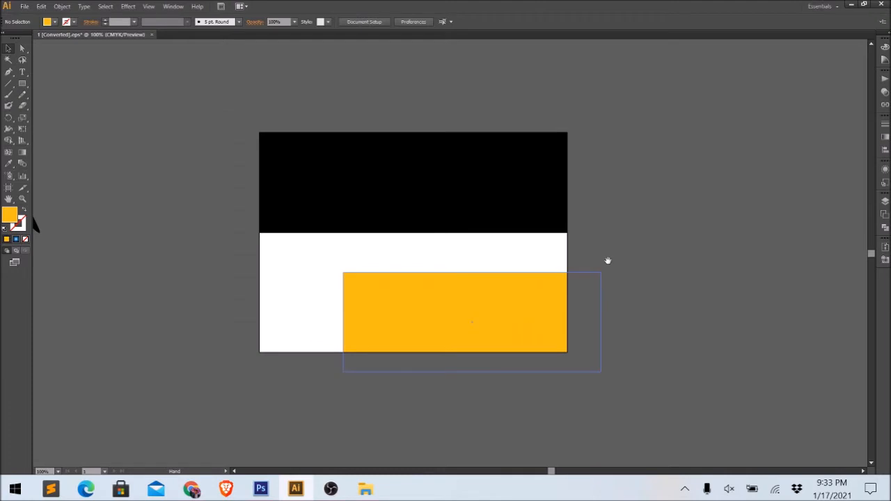
scroll(608, 261, down, 2)
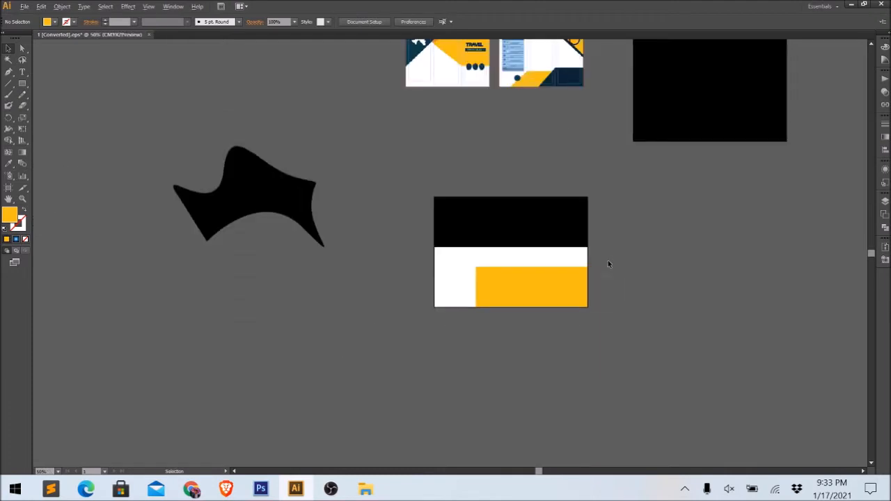
- Undo the clipping mask and the artboard-sized yellow rectangle, keeping the two overhanging rectangles
key(ctrl+z)
click(673, 293)
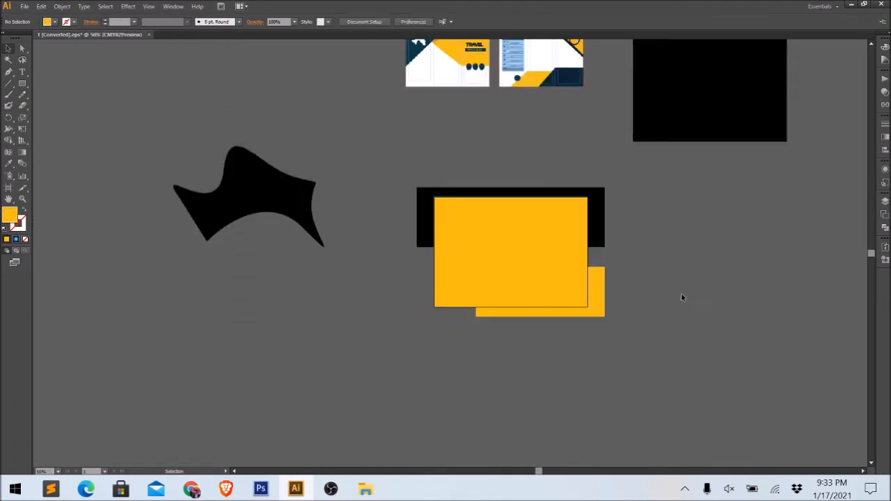
drag(682, 295, 586, 326)
click(509, 223)
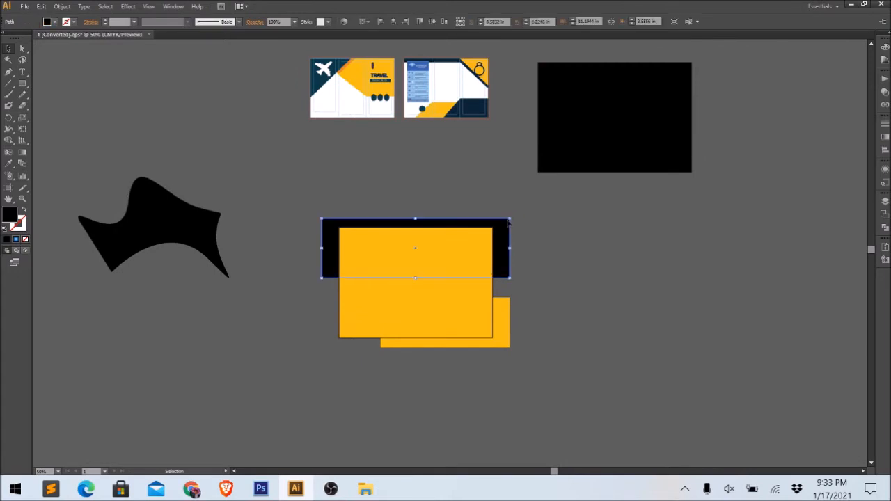
key(Delete)
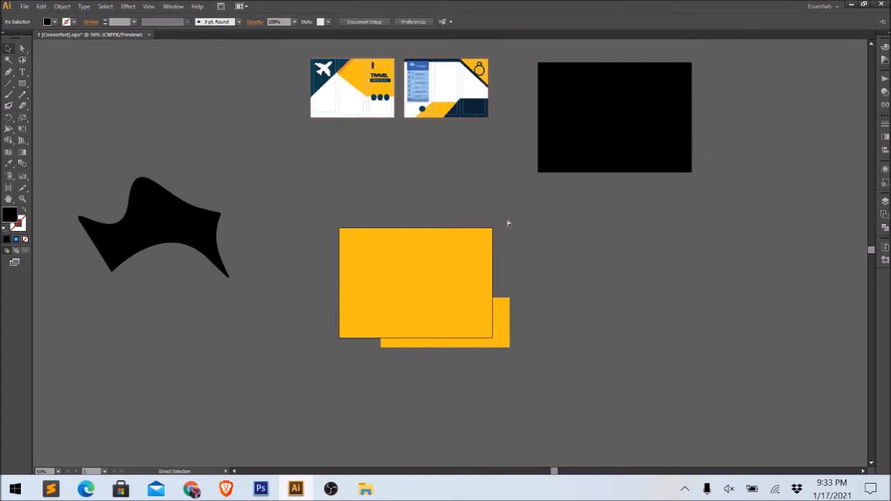
key(ctrl+z)
key(ctrl+z)
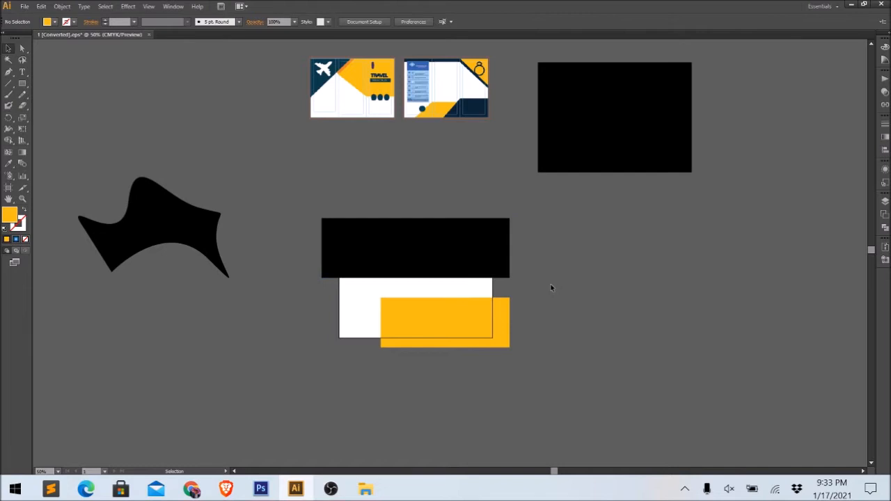
- Draw a yellow rectangle over the artboard and adjust its edges to match the artboard, about 9.17 by 6.56 in
click(22, 84)
mouse_move(333, 222)
mouse_down()
mouse_move(498, 380)
mouse_move(511, 348)
mouse_move(492, 338)
mouse_up()
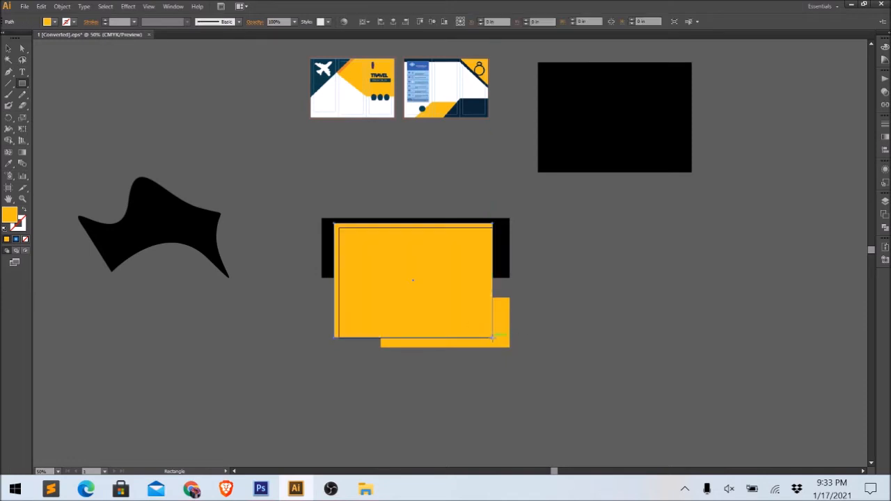
click(9, 48)
scroll(453, 257, up, 2)
drag(335, 163, 337, 173)
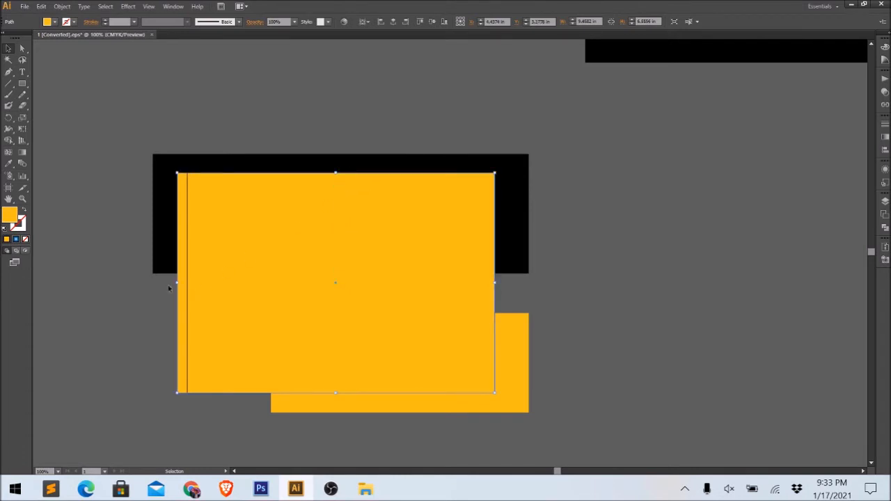
drag(177, 282, 186, 282)
click(664, 265)
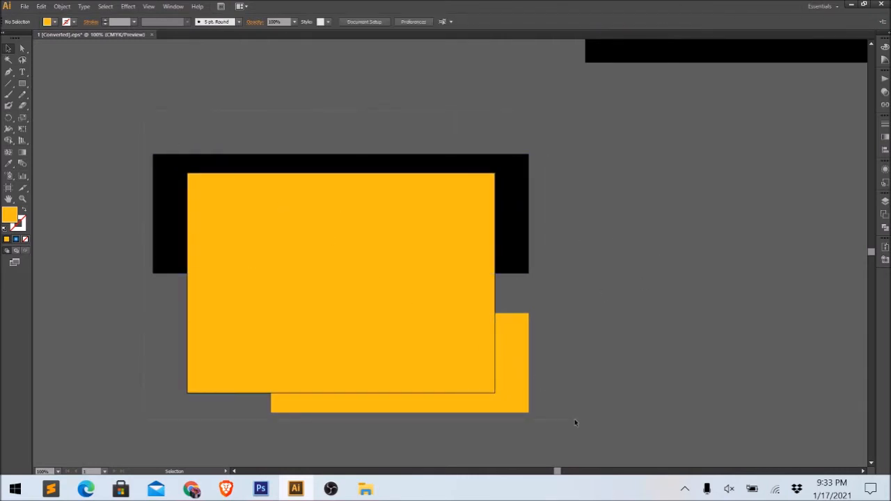
- Select the three overlapping rectangles and make a clipping mask from the artboard-sized one
drag(575, 421, 380, 227)
right_click(380, 227)
click(451, 332)
click(585, 324)
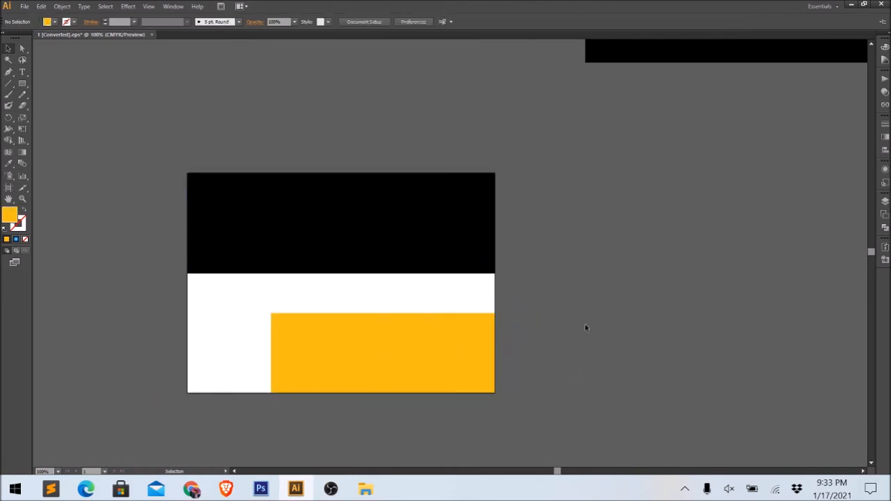
scroll(584, 324, left, 2)
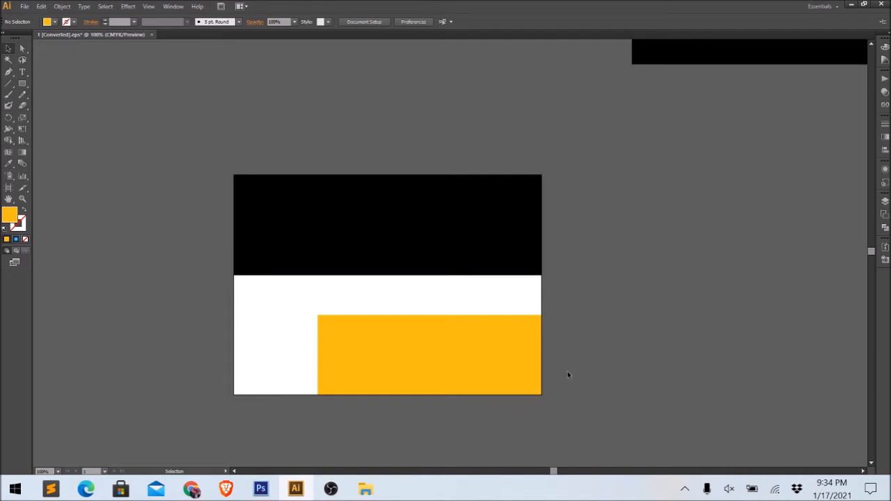
- Release the clipping mask on the artboard's artwork and pick out the leftover unfilled frame
drag(576, 274, 199, 156)
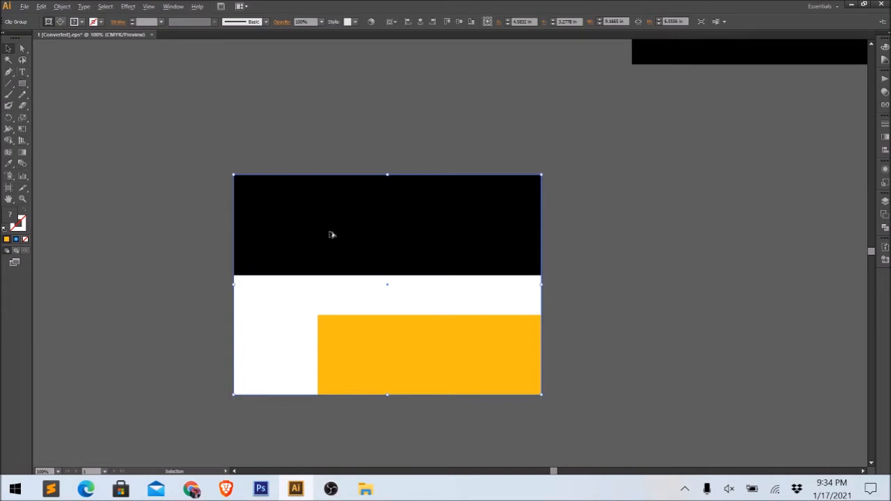
scroll(332, 246, up, 1)
scroll(331, 235, down, 1)
drag(341, 252, 393, 209)
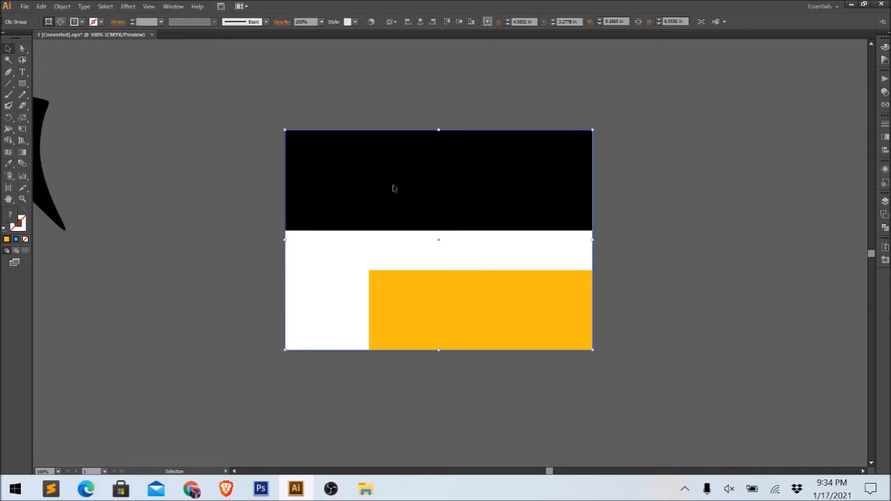
right_click(393, 188)
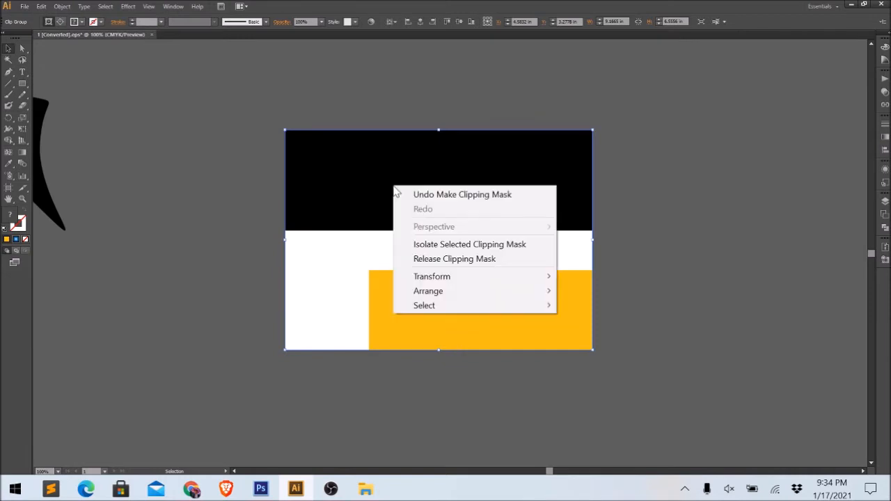
click(435, 263)
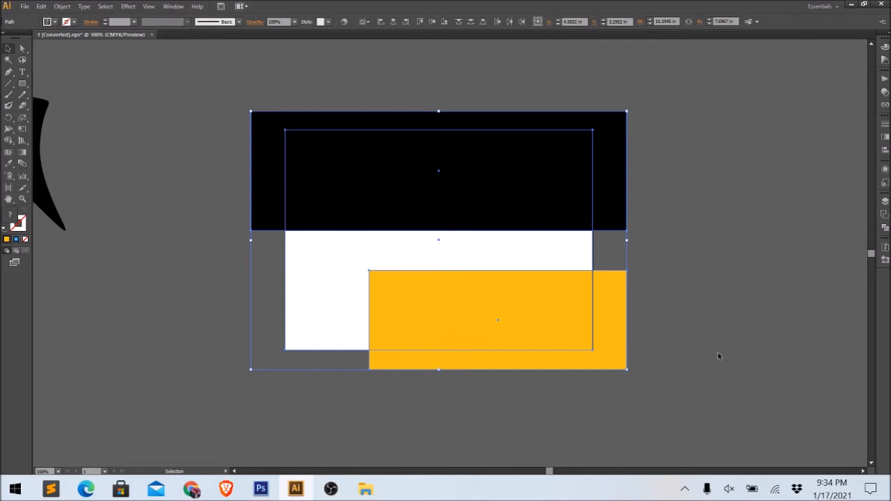
click(764, 349)
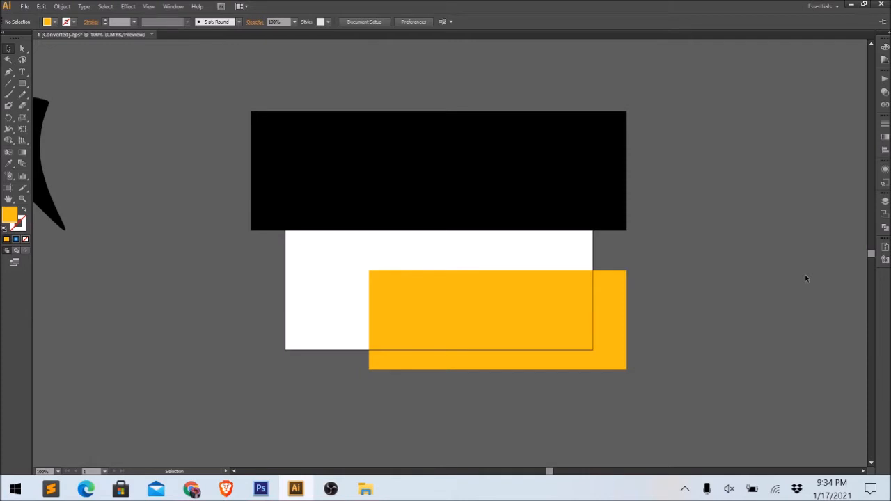
click(567, 242)
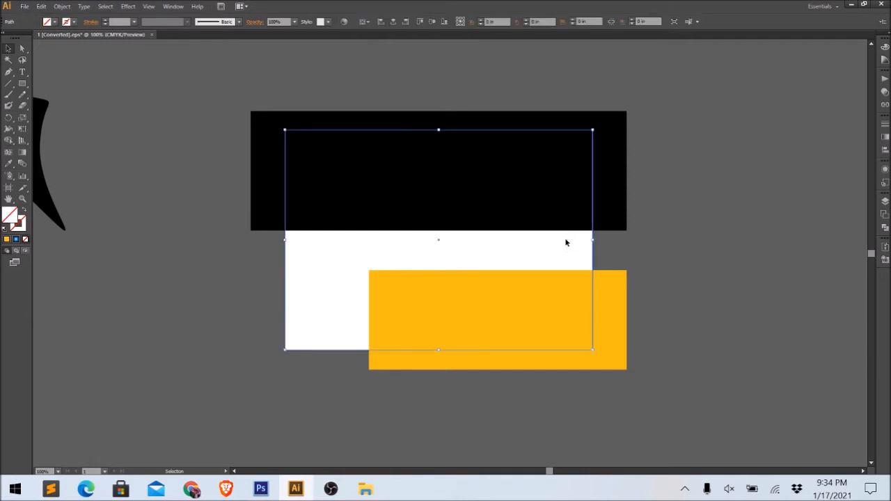
click(628, 281)
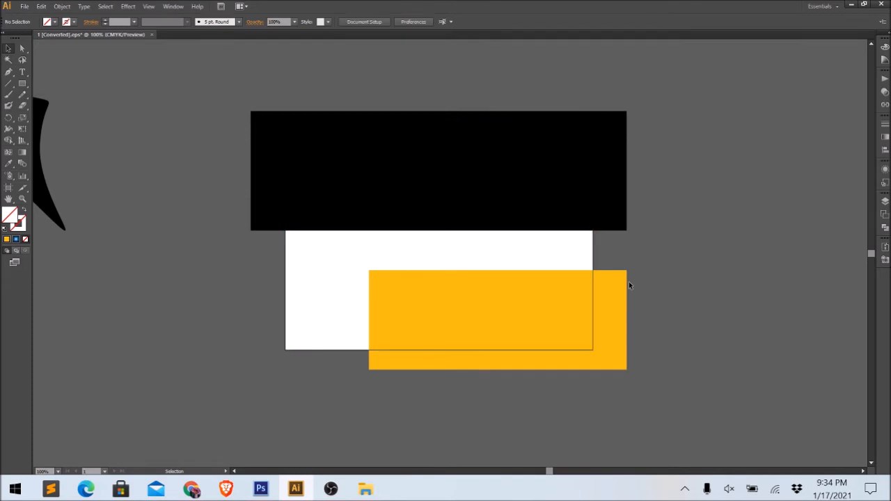
- Move the black rectangle up and the yellow rectangle slightly down and to the left, both still overhanging the artboard
drag(718, 312, 537, 303)
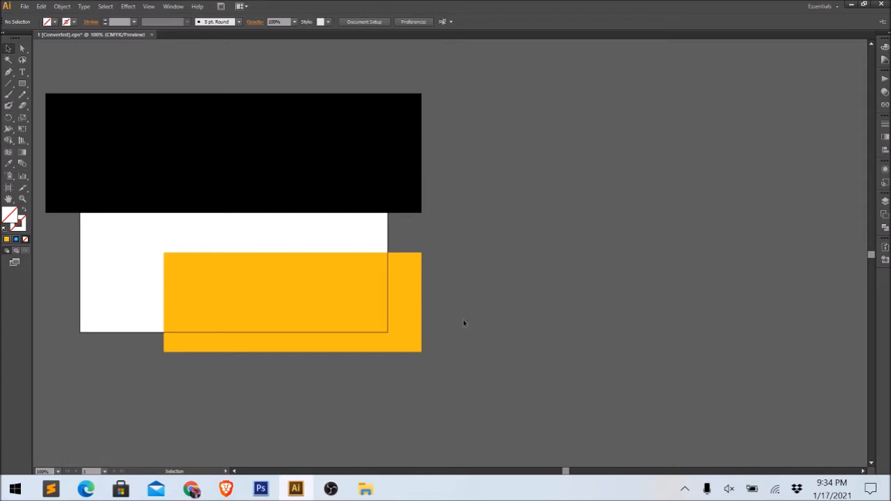
drag(441, 215, 573, 236)
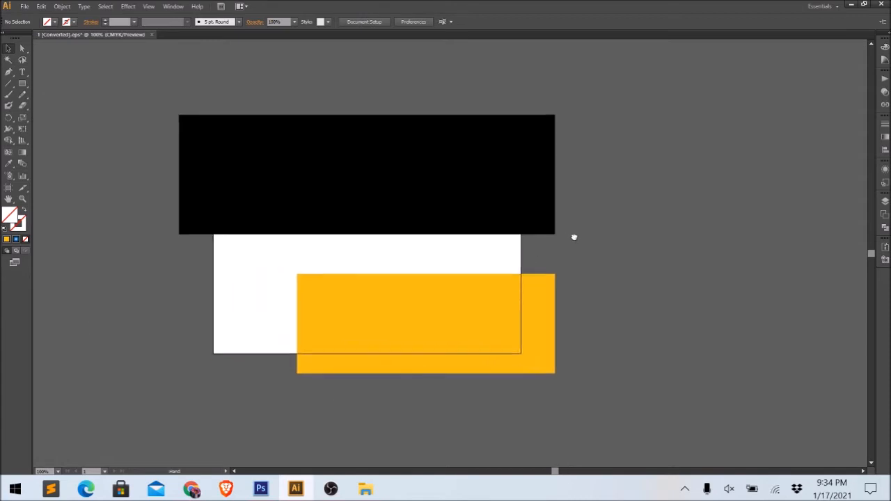
drag(312, 196, 313, 168)
drag(374, 338, 362, 342)
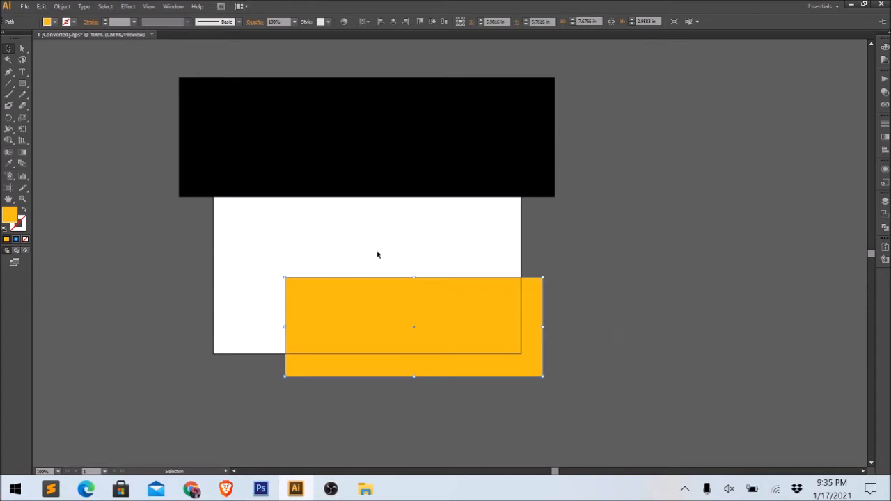
click(662, 353)
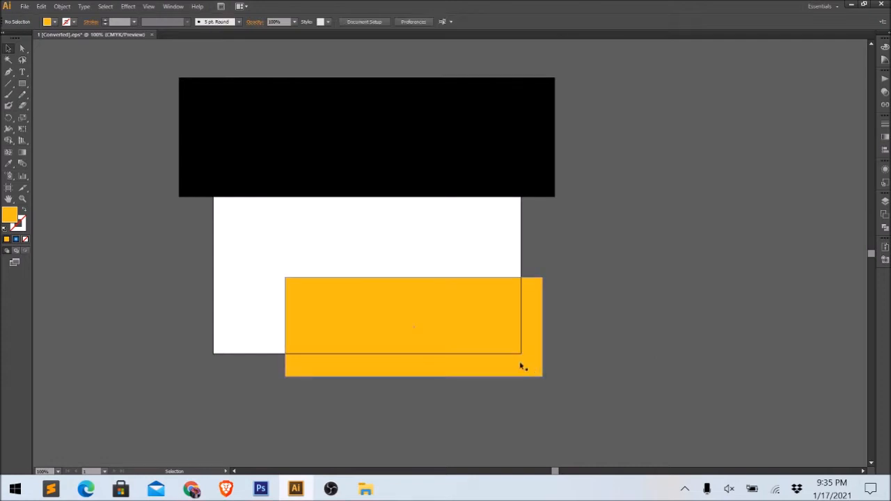
- Start exporting the document as JPEG (*.JPG) with Use Artboards enabled for all artboards
click(24, 6)
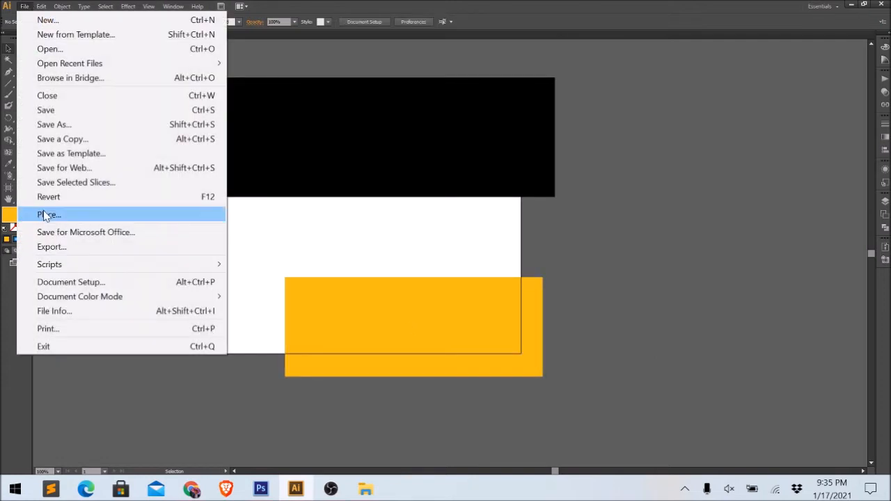
click(68, 248)
drag(380, 16, 527, 16)
click(512, 378)
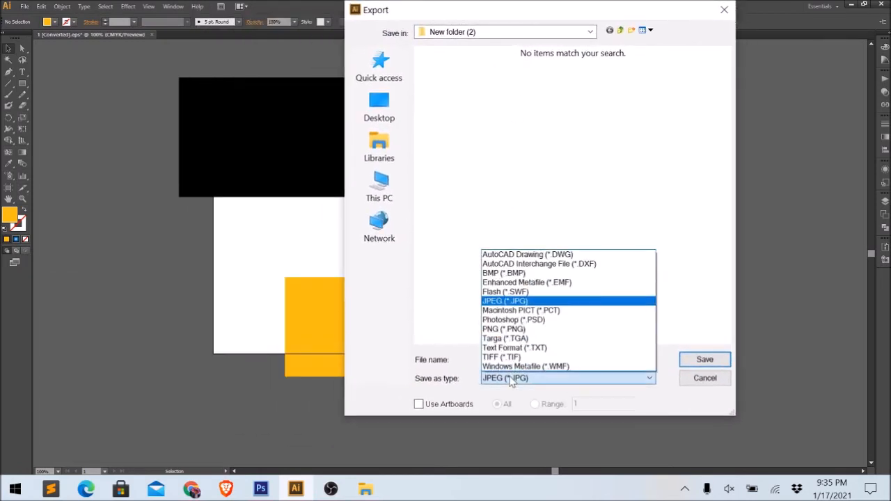
click(536, 304)
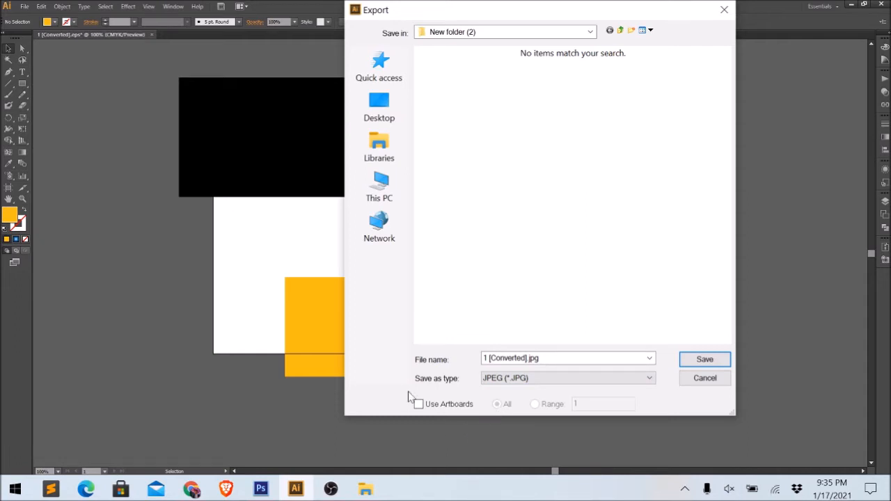
click(442, 409)
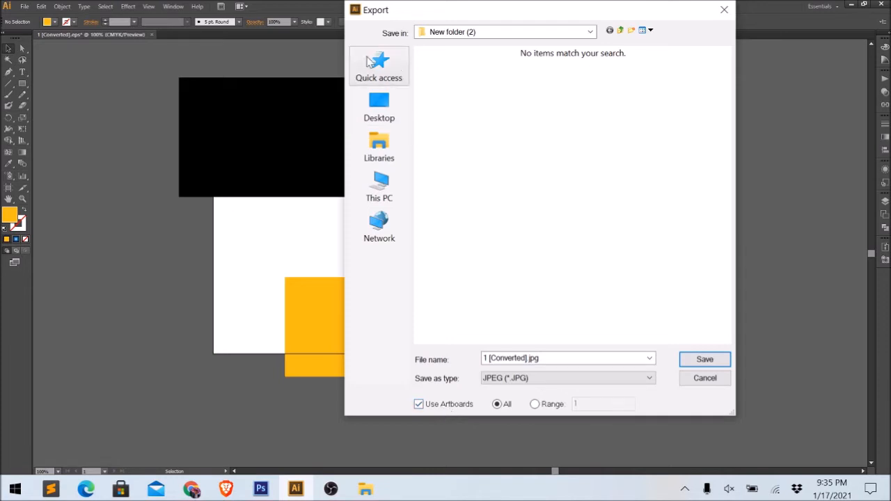
- Choose New folder (2) on the Desktop as the export location
click(380, 199)
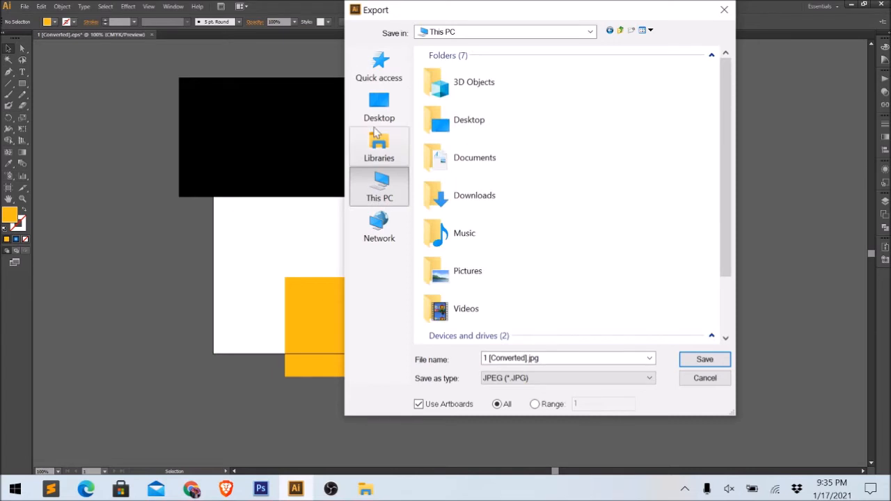
click(375, 135)
click(379, 110)
scroll(527, 248, down, 2)
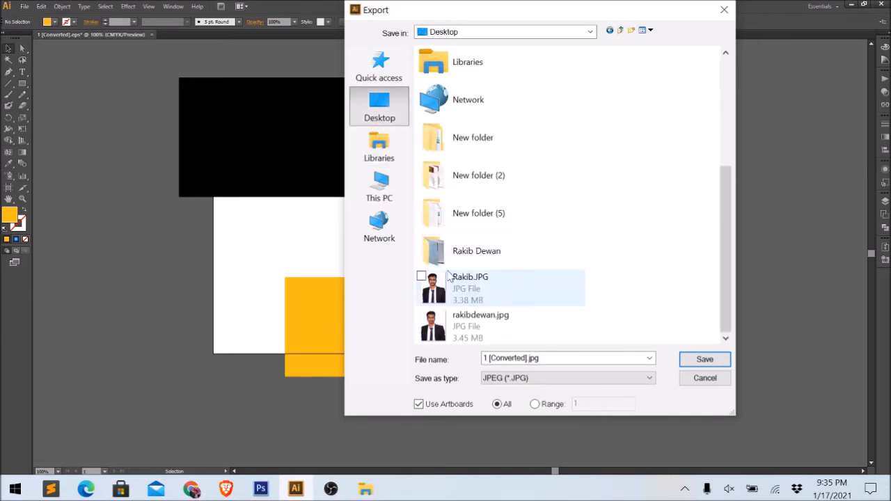
double_click(458, 174)
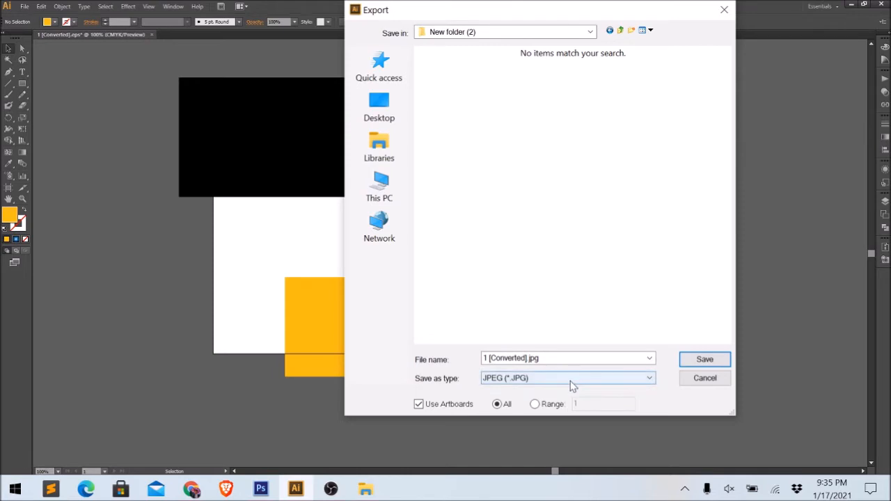
- Save the artboard JPEG export with the RGB color model
click(722, 362)
click(640, 180)
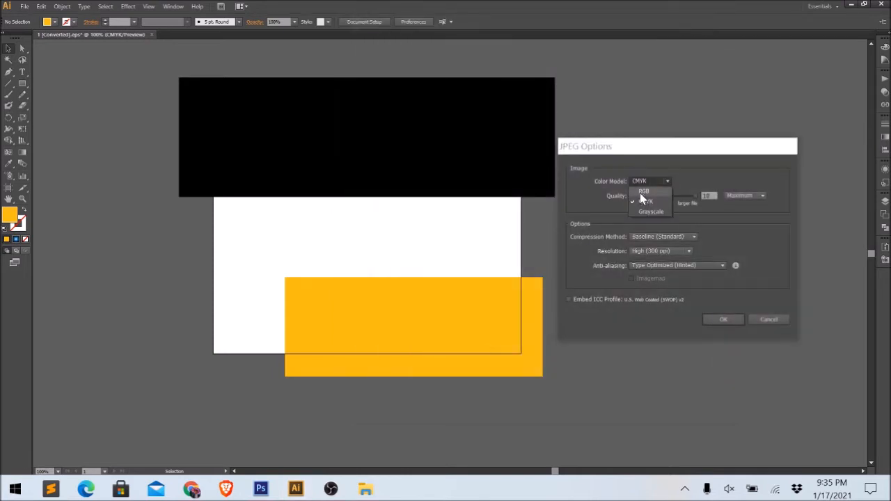
click(641, 193)
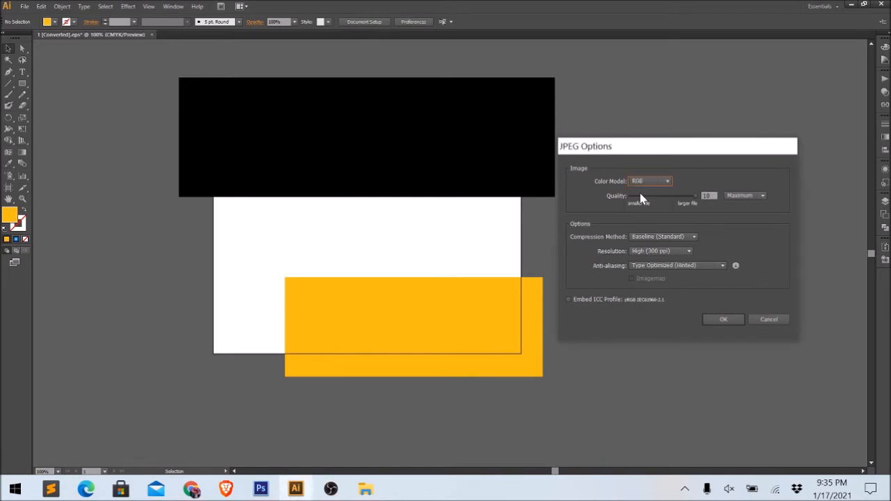
click(734, 320)
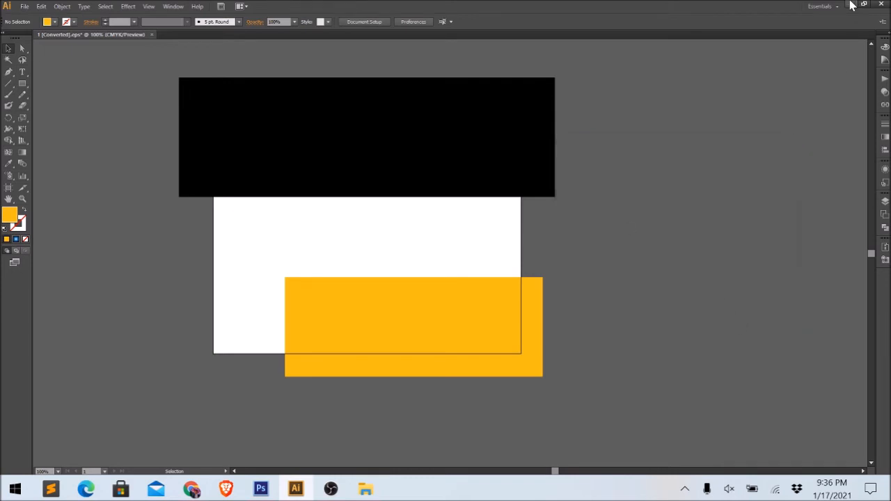
- Switch to File Explorer, refresh New folder (2), and check the exported 1 [Converted]-01.jpg in Photos
click(852, 5)
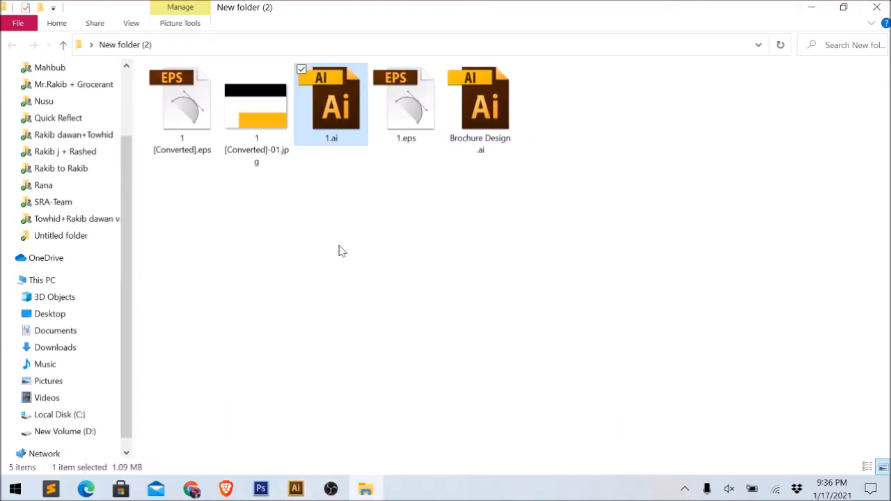
right_click(337, 255)
click(237, 71)
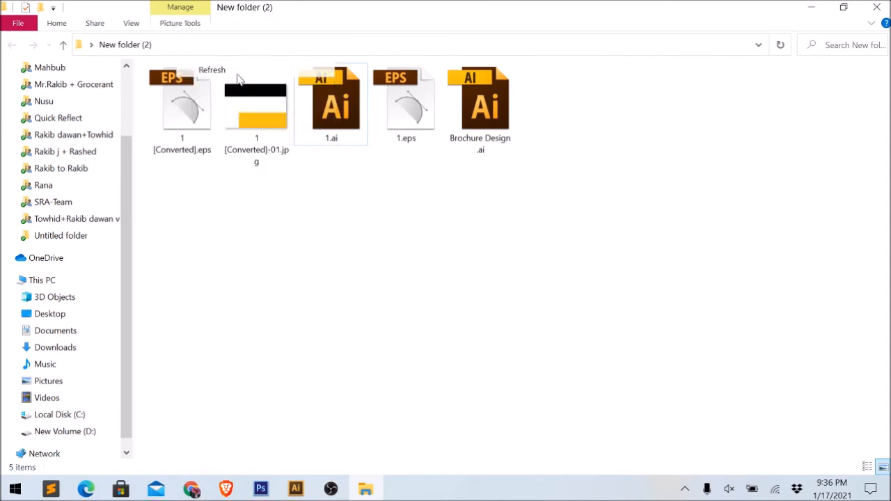
right_click(132, 206)
click(182, 261)
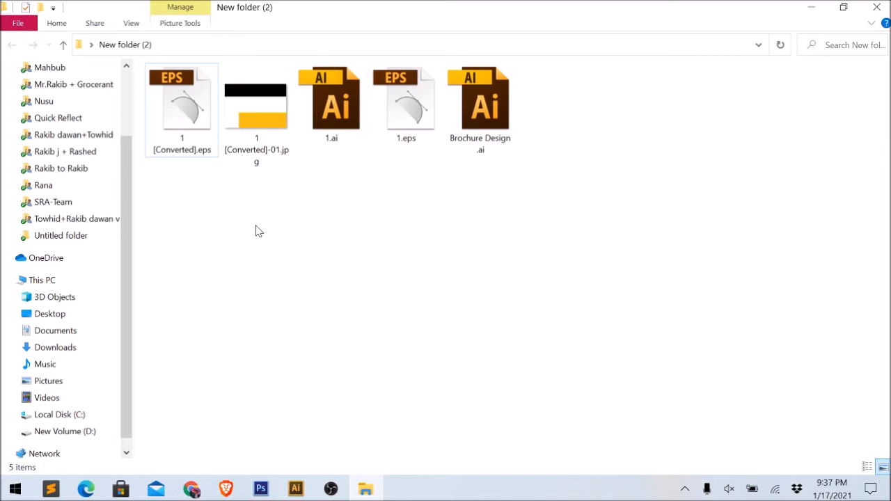
double_click(253, 136)
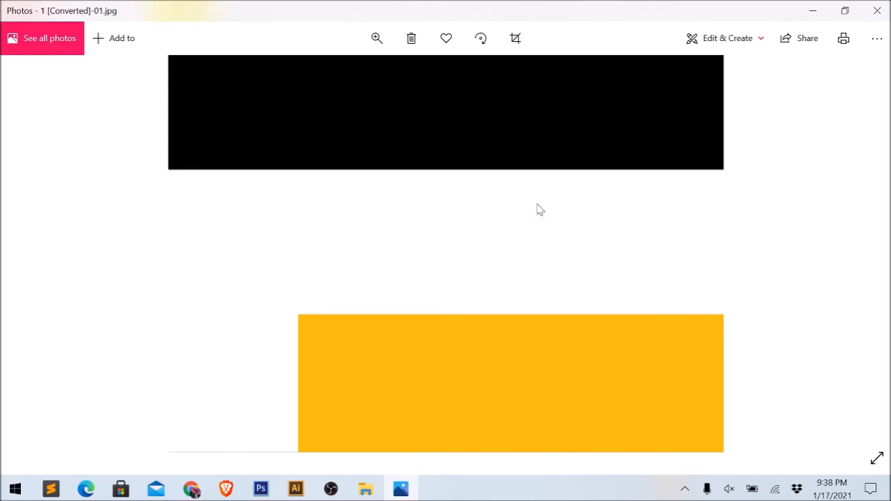
click(877, 10)
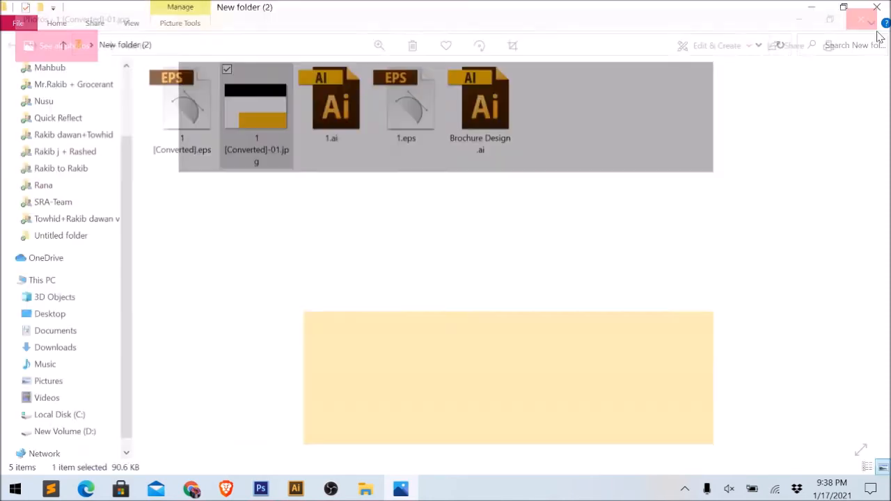
- Switch back to Illustrator and start a JPEG export named [Converted].jpg with Use Artboards left off
click(295, 488)
click(25, 6)
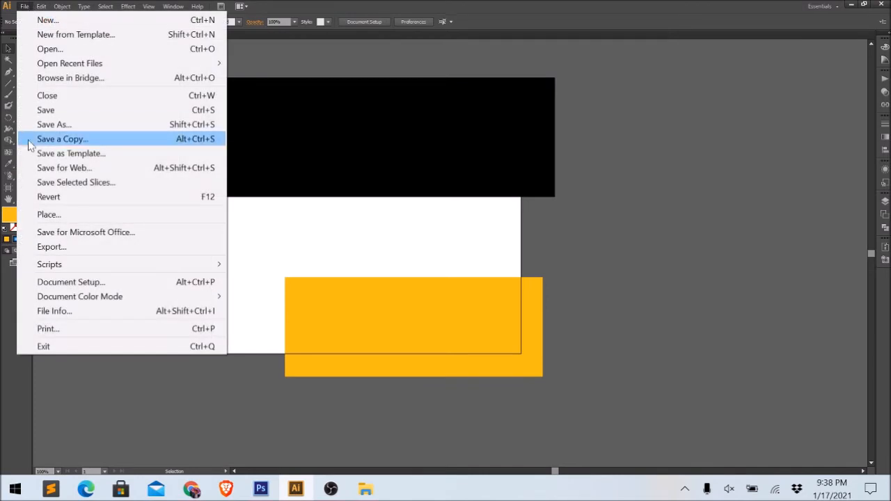
click(42, 248)
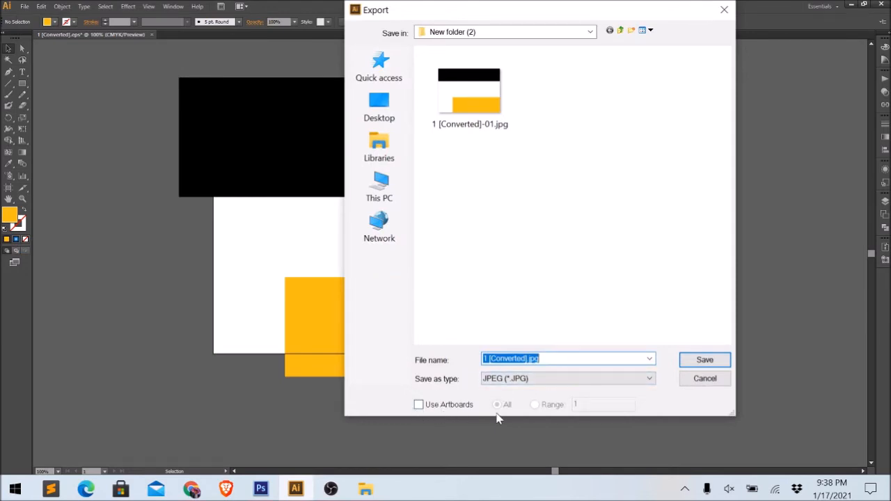
click(501, 359)
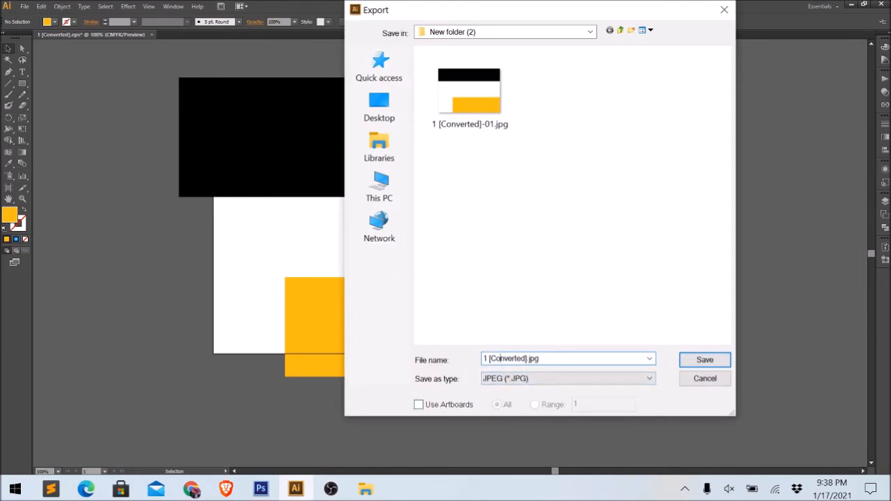
key(Home)
key(Delete)
key(Delete)
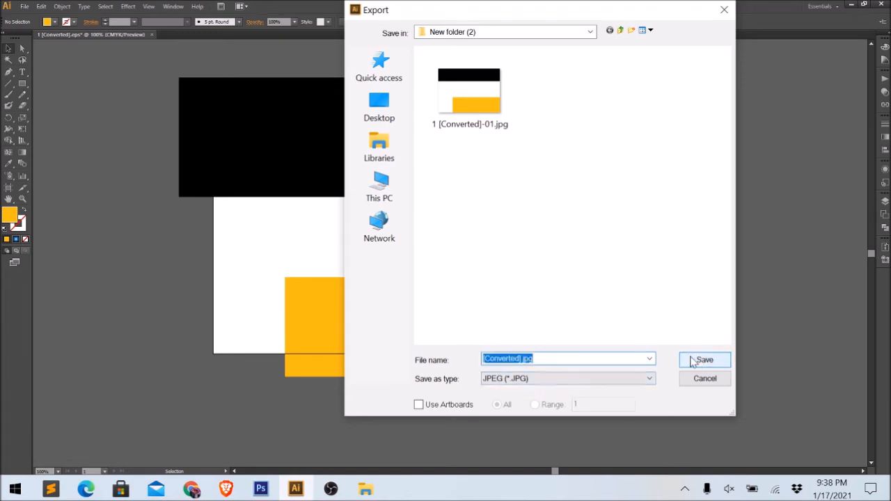
click(703, 361)
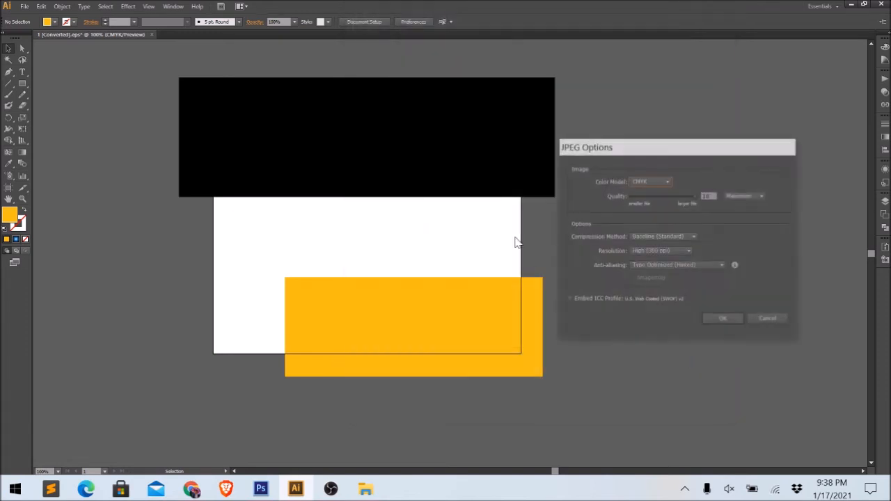
- Set the export's color model to RGB and complete the JPEG
click(658, 184)
click(646, 199)
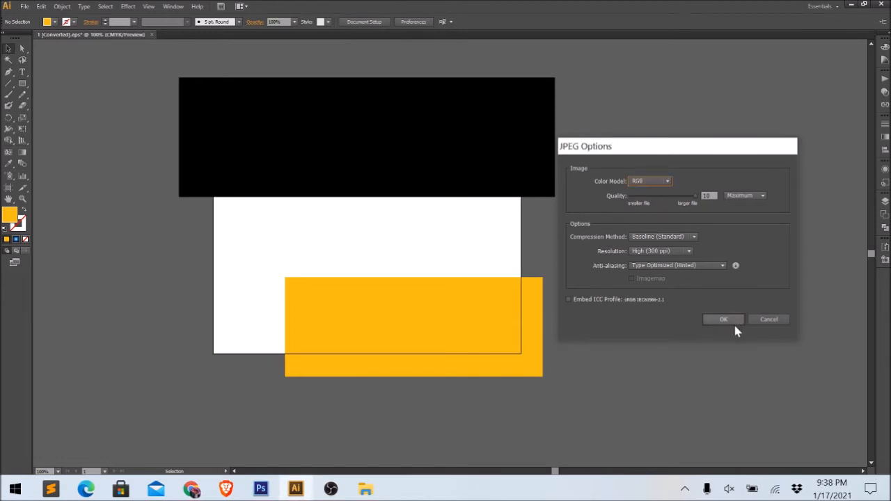
click(733, 322)
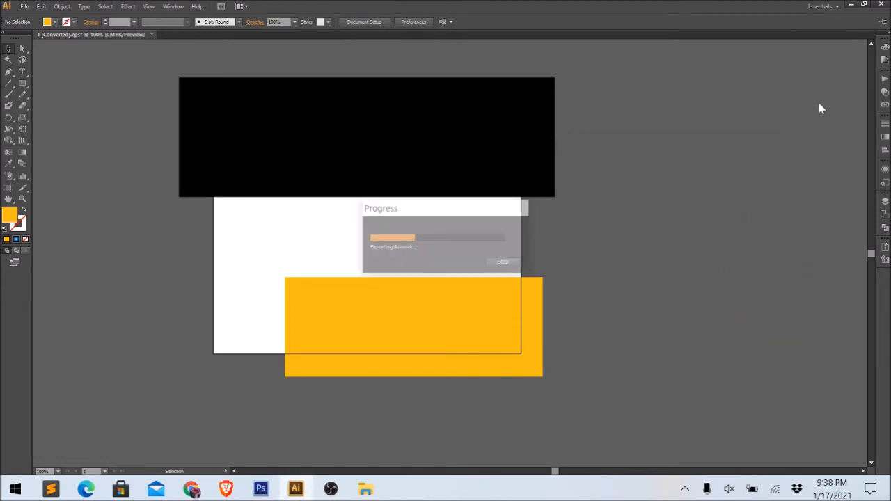
- Return to New folder (2) in File Explorer, refresh it, and view [Converted].jpg in Photos
click(850, 5)
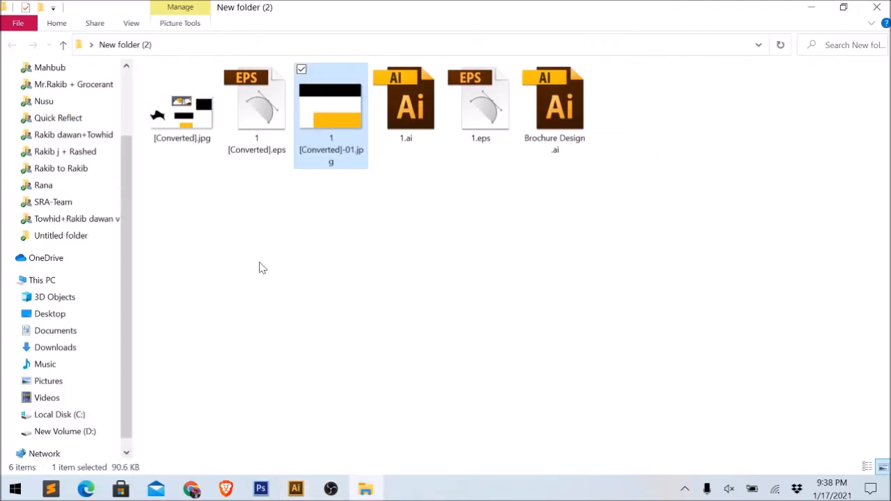
right_click(260, 264)
click(142, 83)
double_click(163, 114)
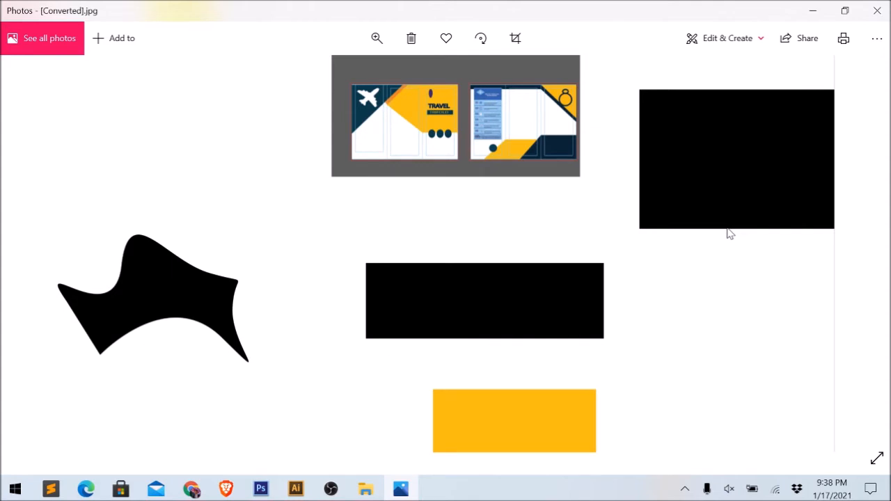
click(877, 10)
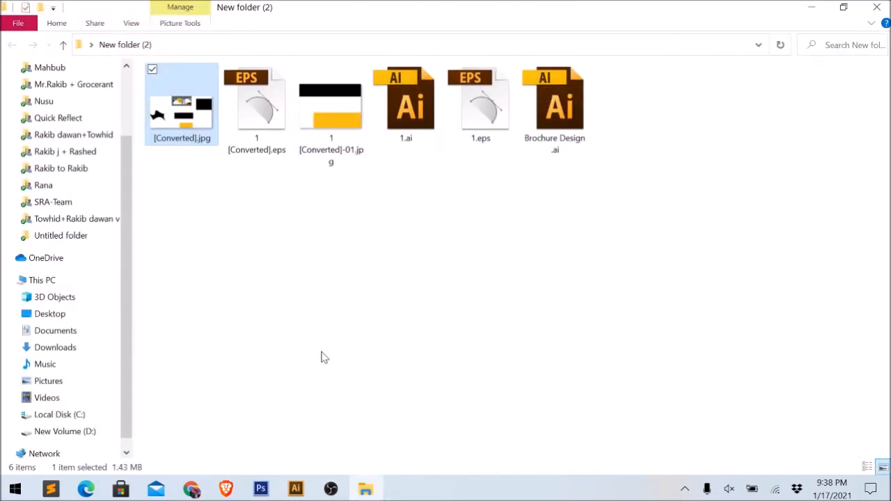
- Switch to Illustrator and move the travel brochure image and the curved black shape up and left, farther from the artboard
click(296, 489)
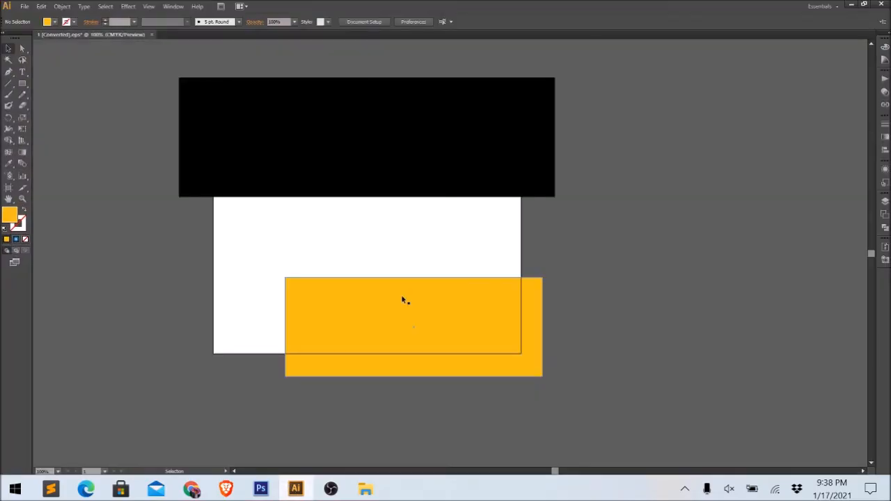
scroll(454, 296, down, 1)
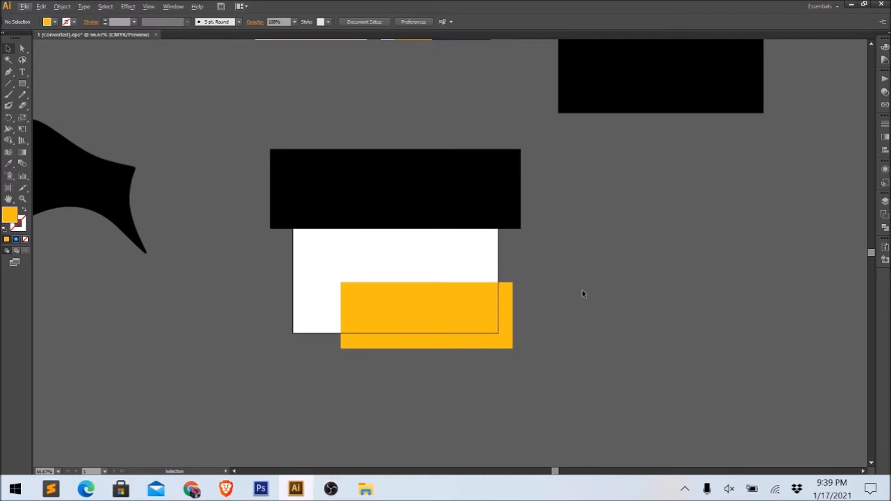
alt+scroll(572, 301, down, 2)
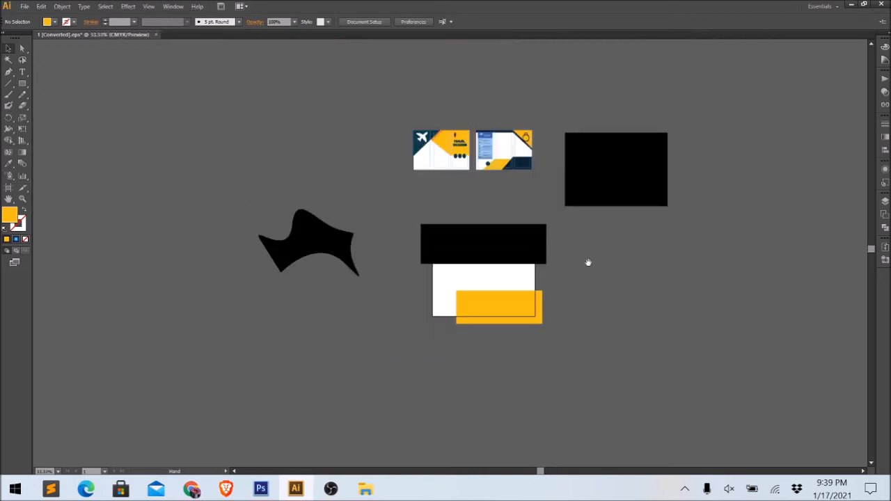
drag(587, 260, 529, 283)
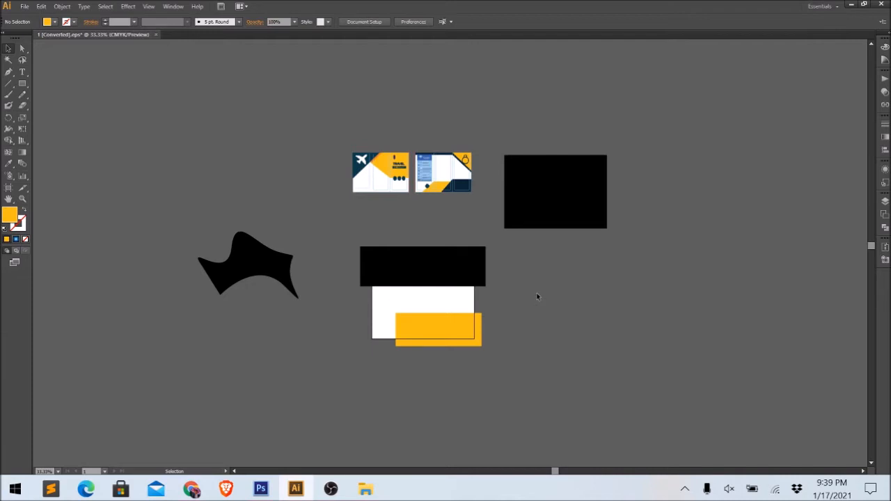
drag(568, 270, 559, 268)
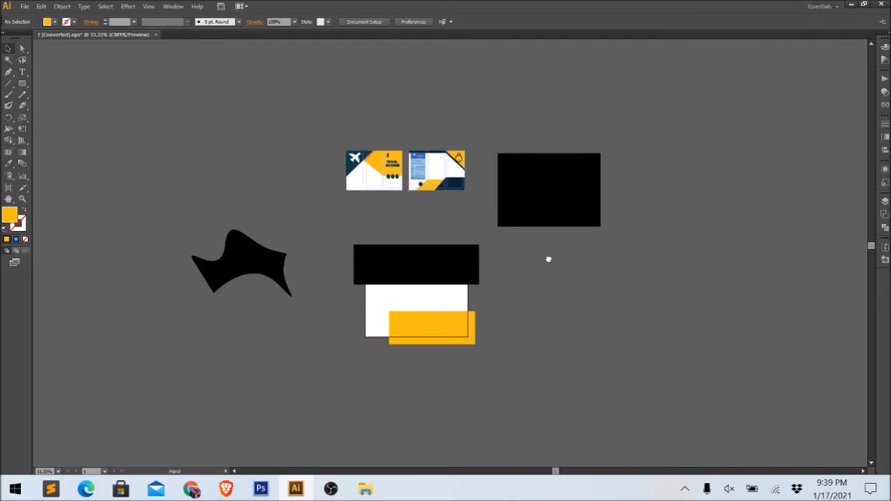
click(402, 172)
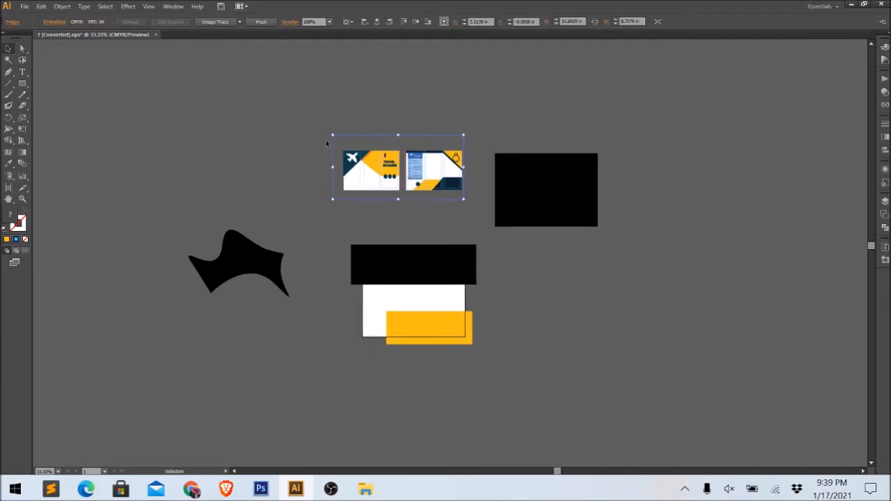
drag(360, 166, 291, 147)
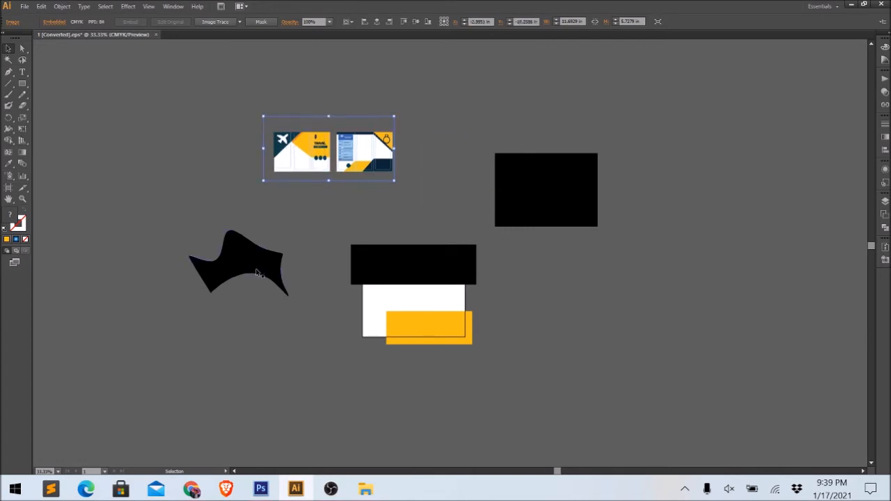
drag(257, 270, 186, 193)
- Shift the yellow rectangle slightly to the right so it overhangs the artboard's right edge more, and deselect it
scroll(434, 284, up, 2)
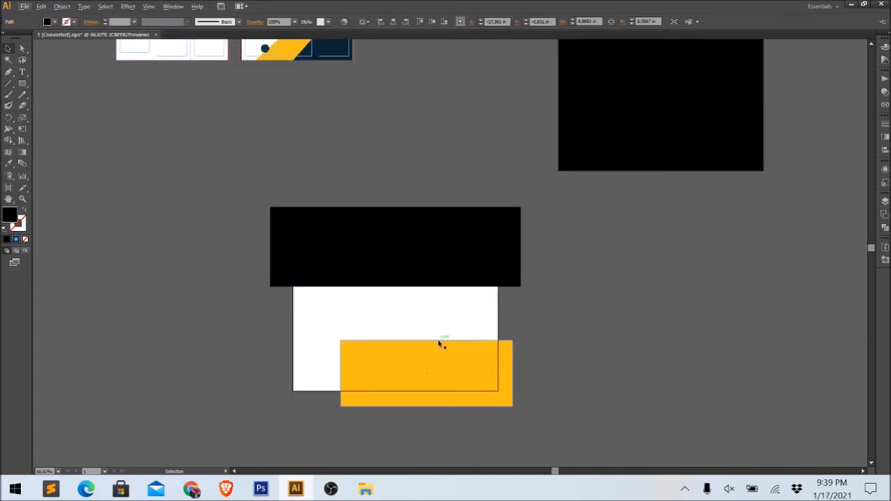
drag(439, 342, 460, 308)
scroll(455, 283, up, 1)
scroll(522, 285, up, 1)
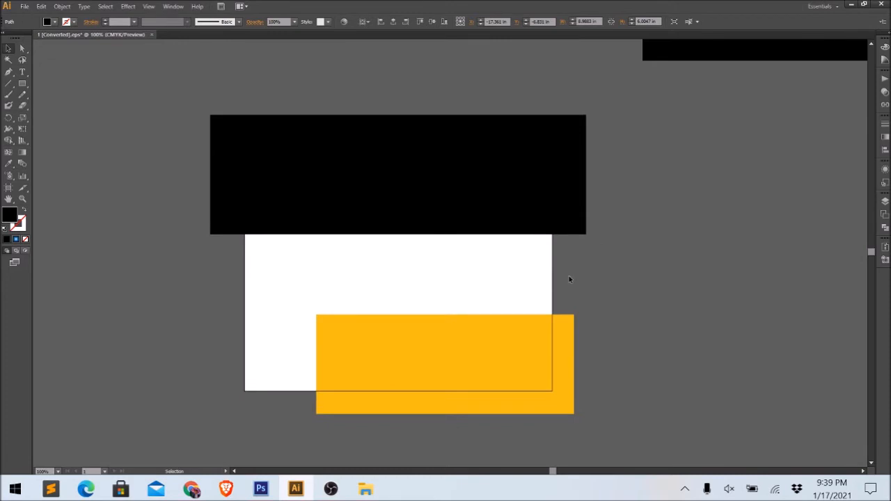
drag(631, 358, 605, 351)
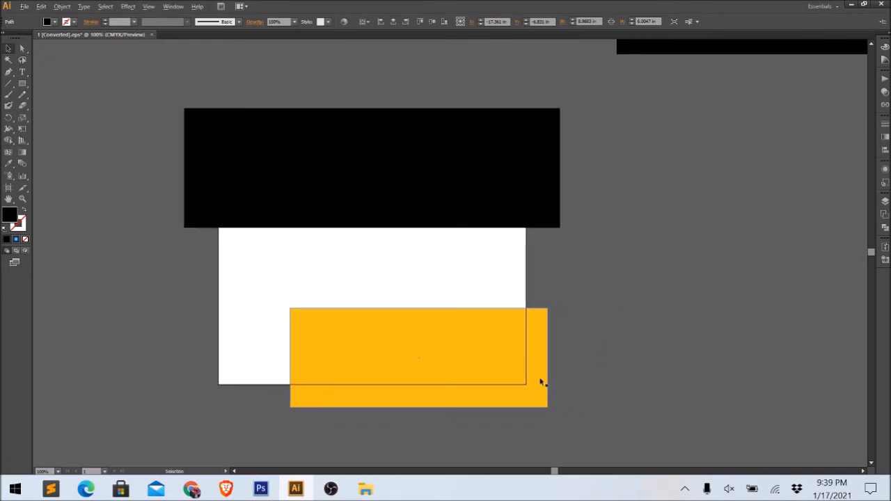
scroll(542, 382, up, 2)
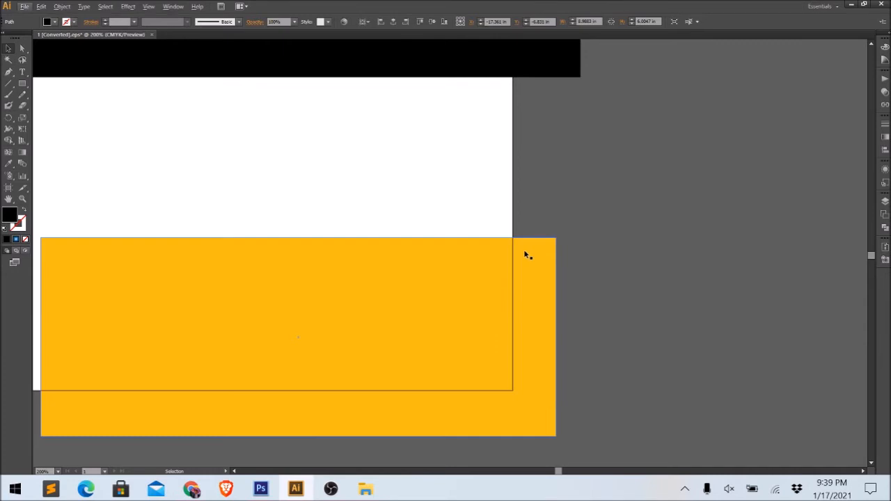
drag(527, 255, 537, 253)
click(606, 277)
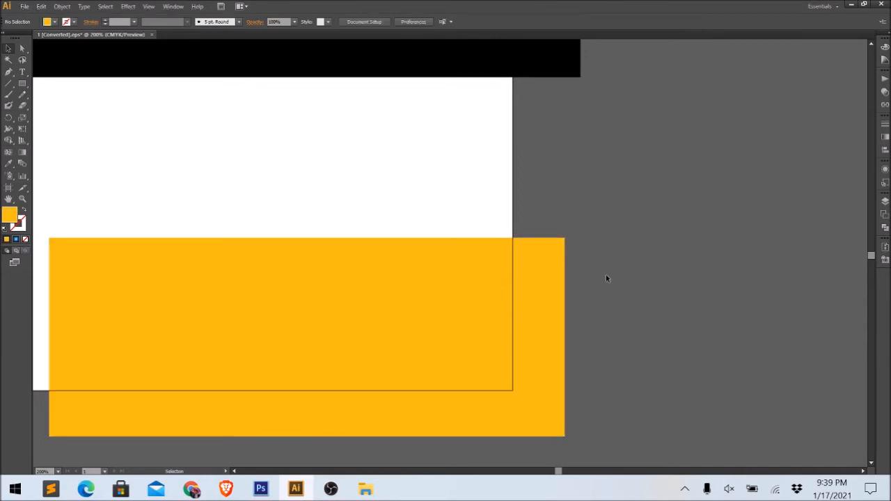
- Shift the brochure image slightly, move the separate black rectangle left and up, and move the curved black shape right and down
scroll(605, 278, up, 1)
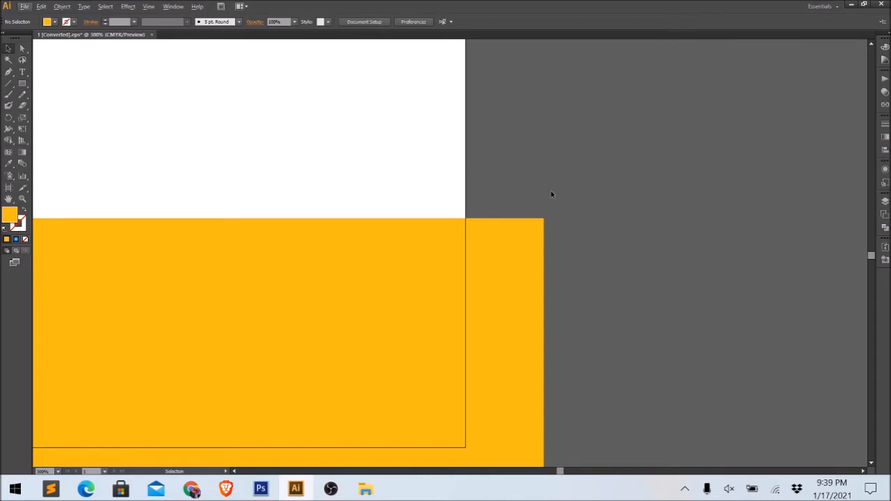
scroll(552, 195, down, 4)
scroll(579, 213, up, 2)
scroll(565, 306, down, 1)
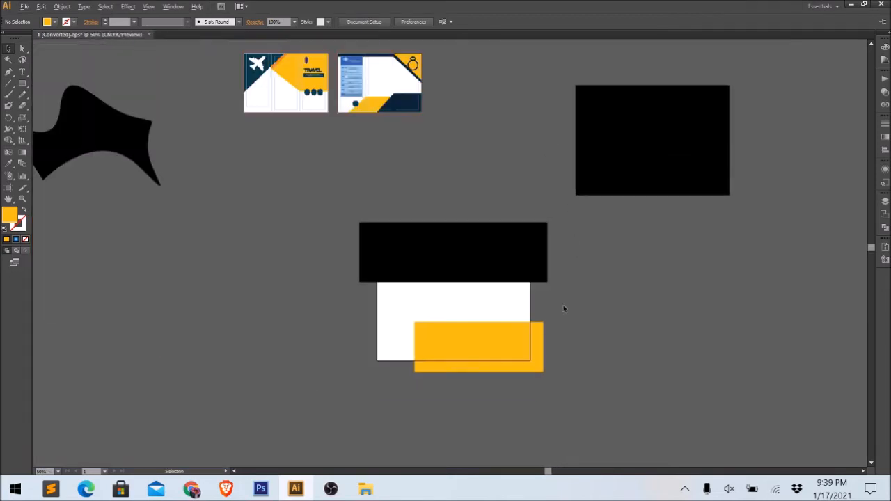
drag(454, 212, 536, 265)
drag(445, 153, 480, 211)
drag(734, 193, 643, 133)
drag(456, 212, 435, 147)
drag(149, 198, 217, 288)
drag(590, 265, 497, 235)
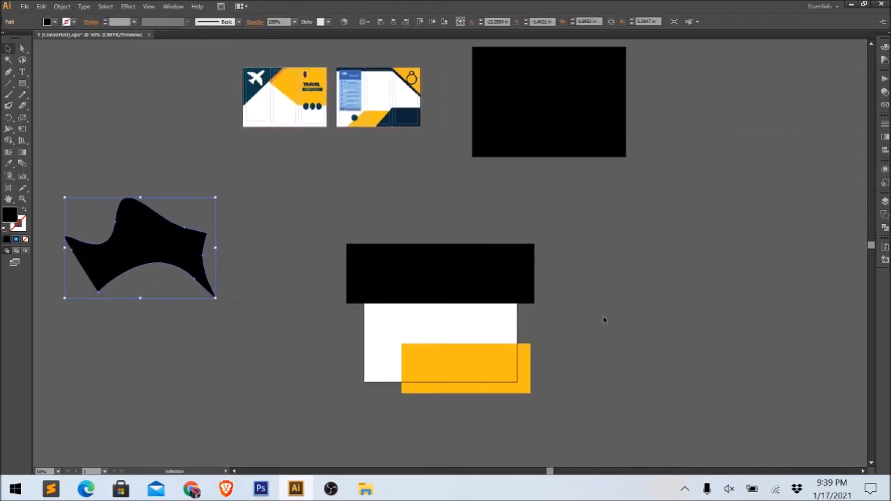
- Set up a JPEG export to New folder (2) with Use Artboards on for all artboards and the file name 2
alt+scroll(603, 318, up, 1)
scroll(603, 318, down, 1)
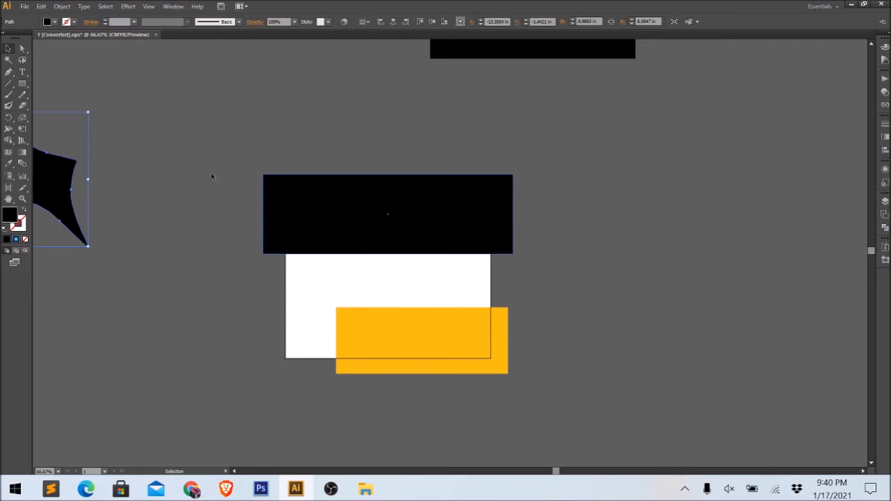
click(24, 6)
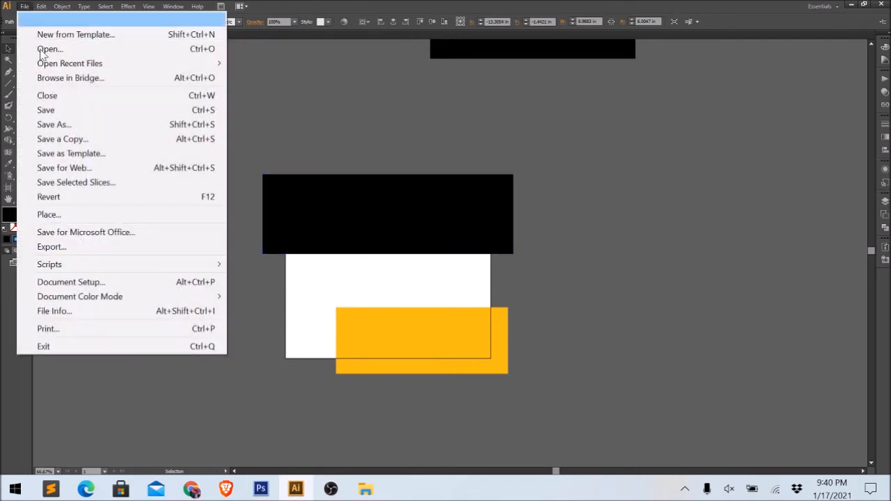
click(52, 252)
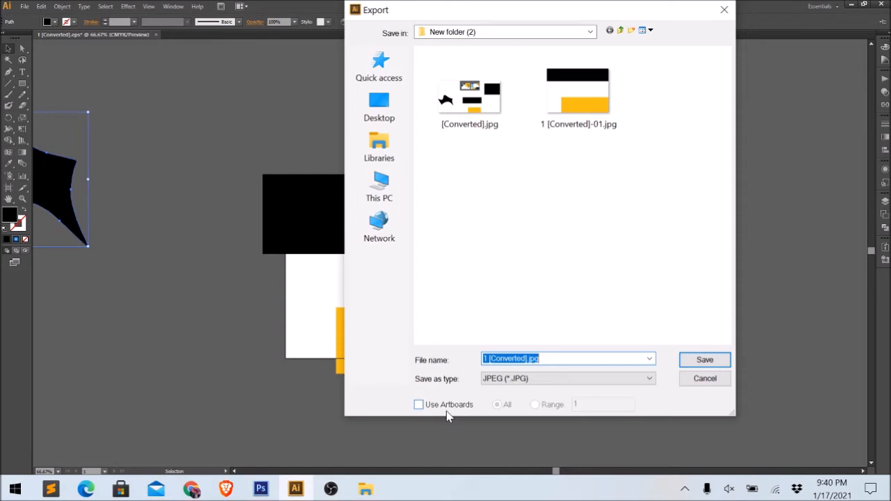
click(447, 406)
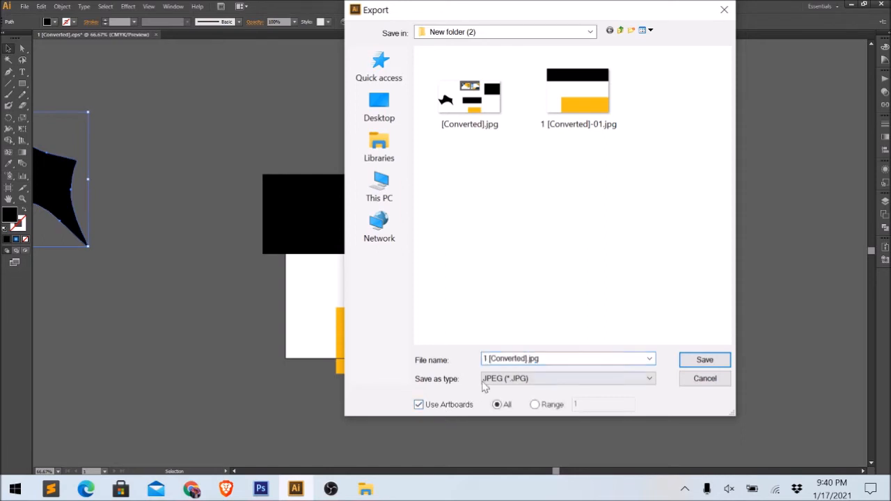
click(518, 383)
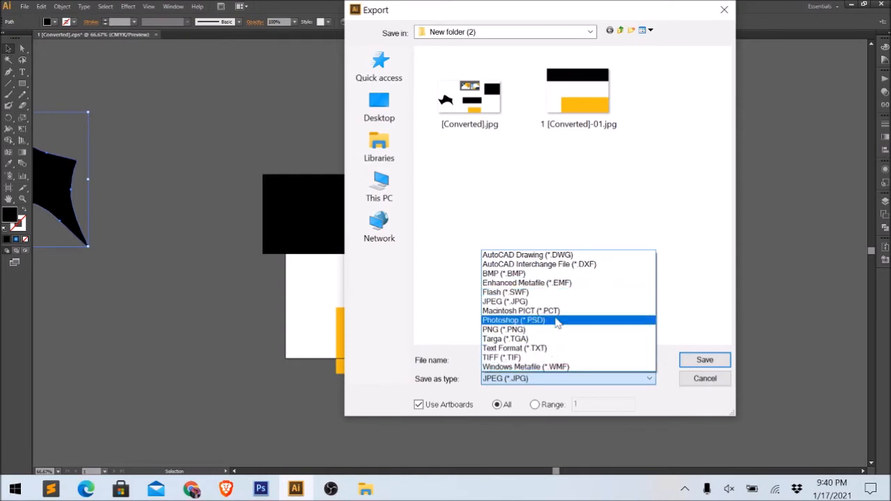
click(525, 303)
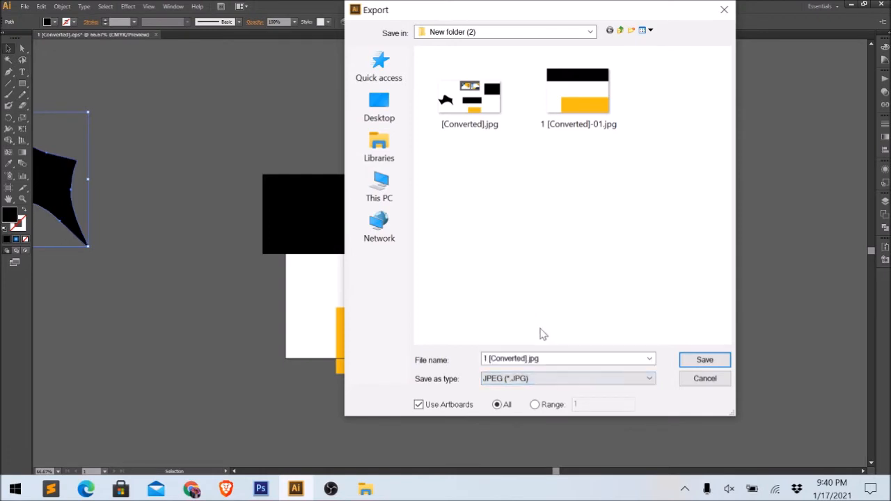
click(536, 359)
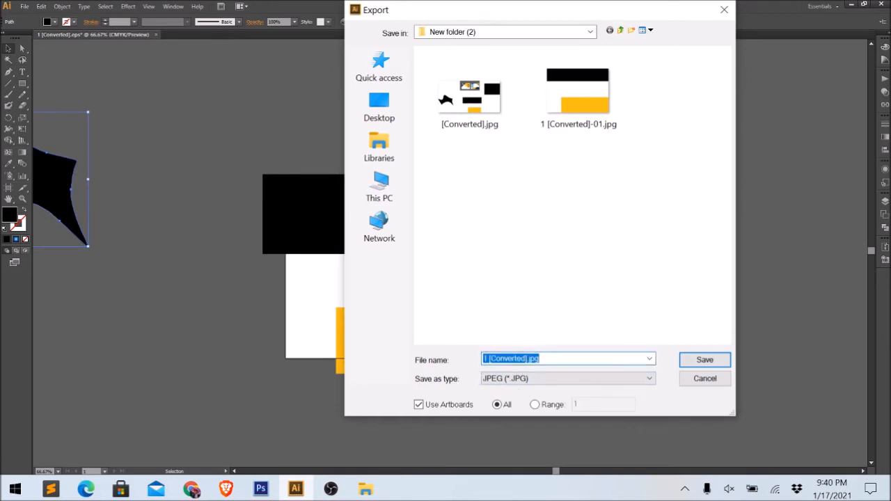
text(2)
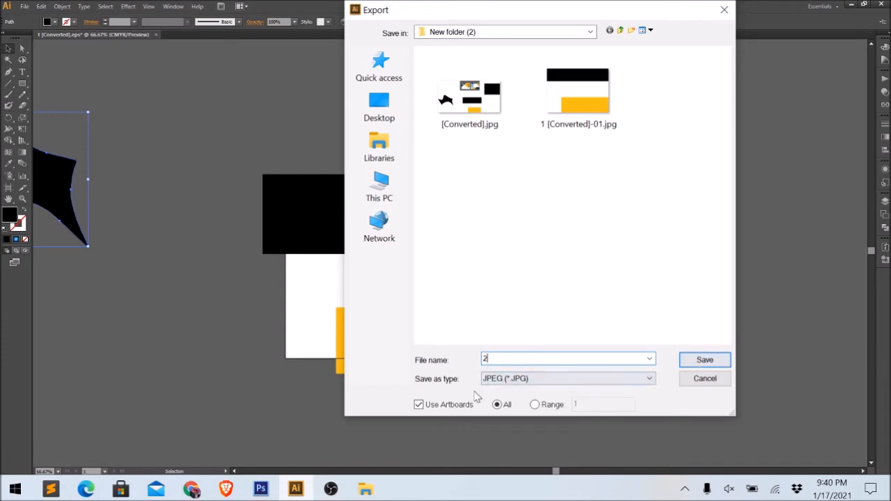
- Save the JPEG export using the RGB color model, maximum quality and High (300 ppi) resolution
click(717, 362)
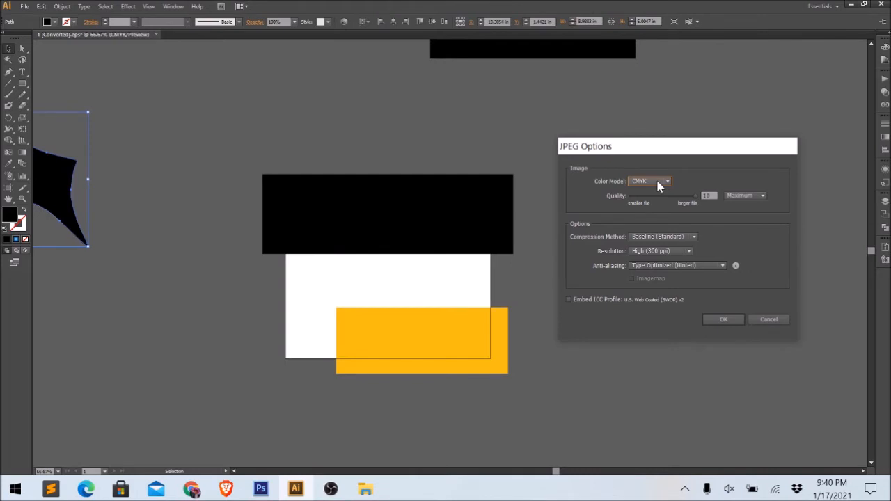
click(659, 184)
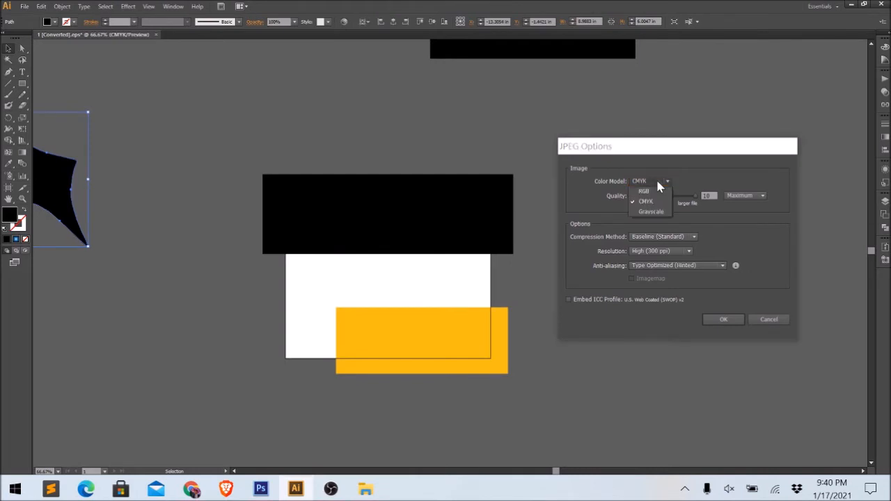
click(647, 191)
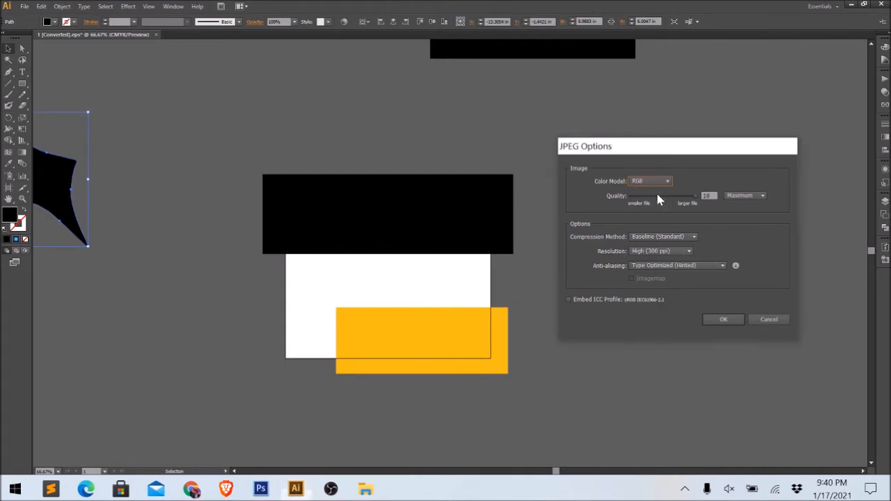
click(724, 320)
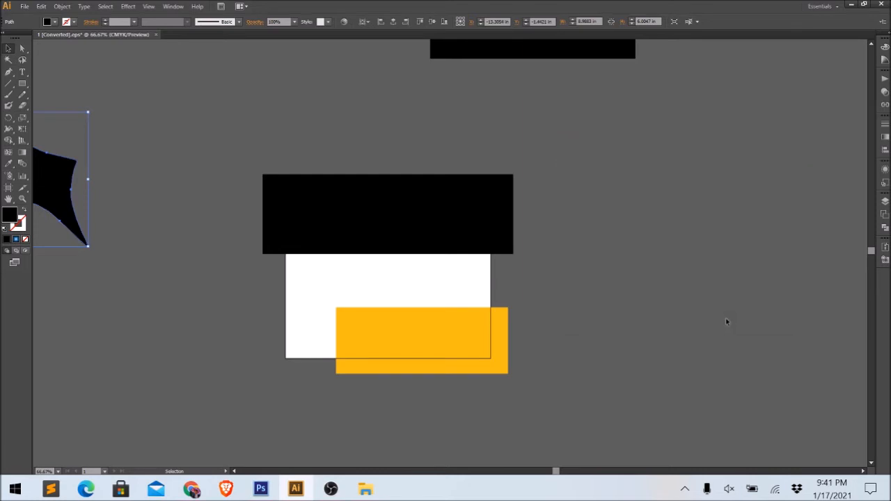
- Switch to New folder (2) in File Explorer, refresh it, and examine 2-01.jpg in Photos
click(850, 5)
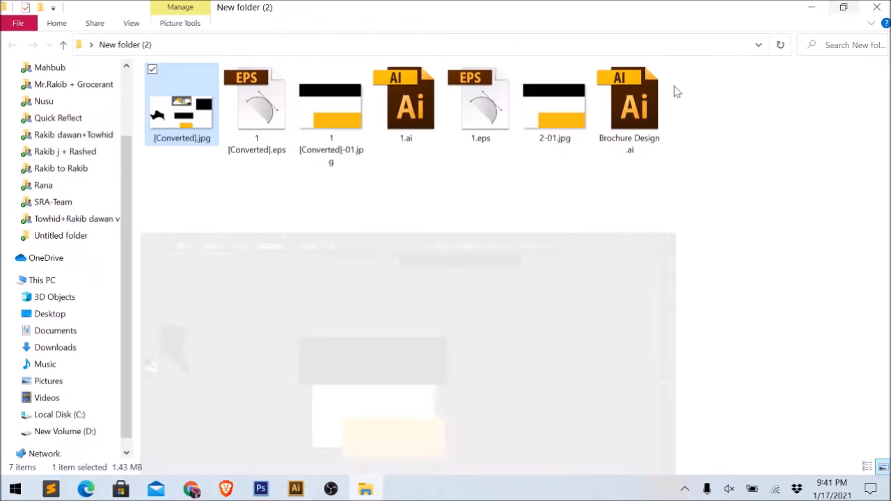
right_click(383, 255)
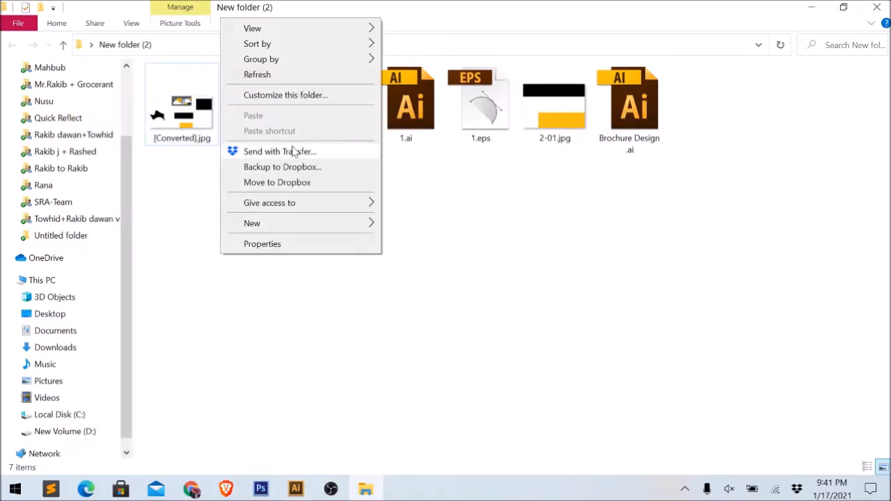
click(271, 75)
double_click(543, 113)
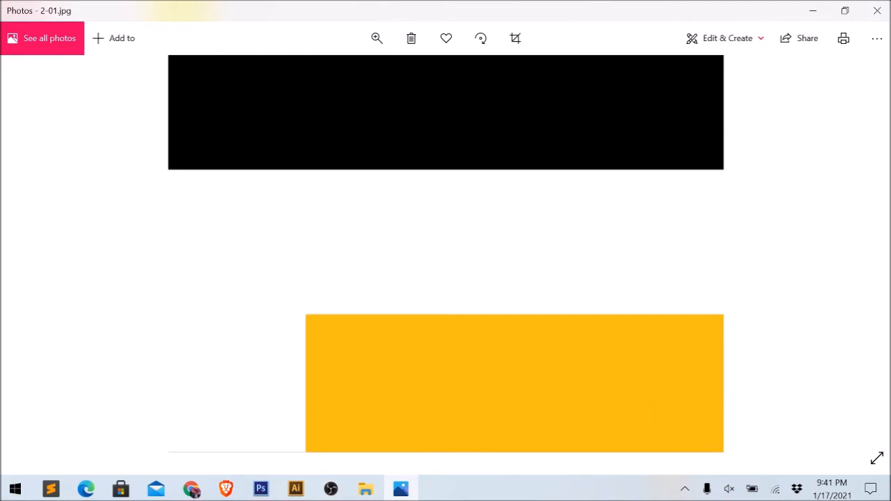
click(877, 11)
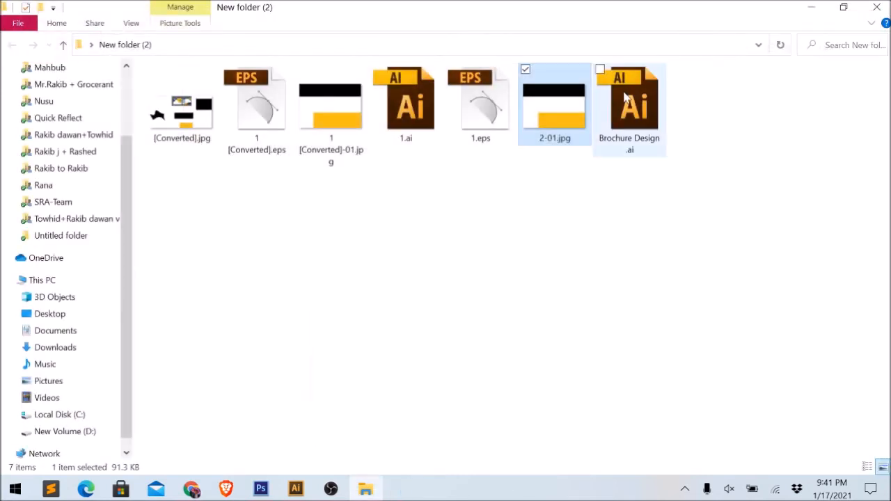
double_click(556, 111)
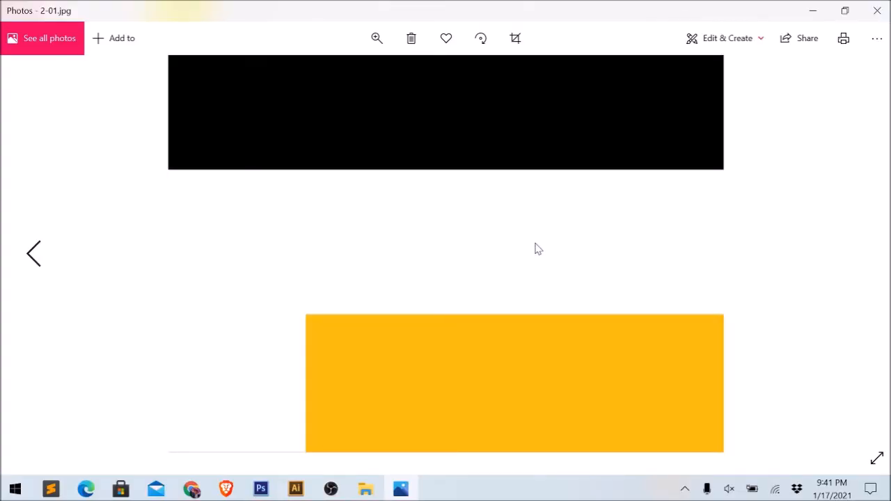
click(877, 11)
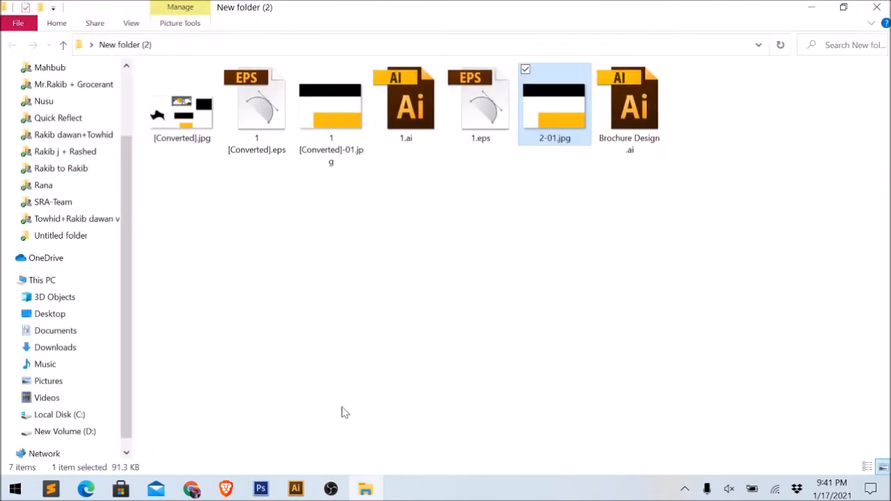
- Switch to Illustrator and export the artwork as 1 [Converted].jpg in JPEG format with Use Artboards off and the RGB color model
click(295, 488)
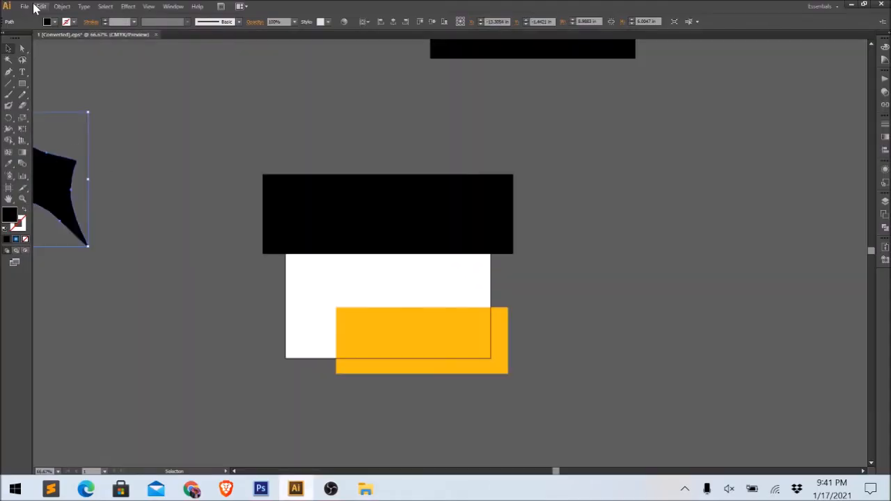
click(28, 7)
click(54, 245)
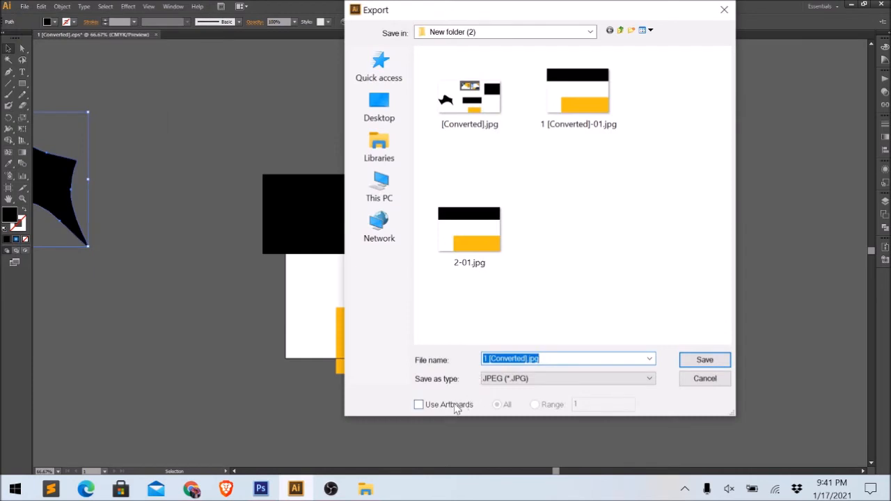
click(629, 379)
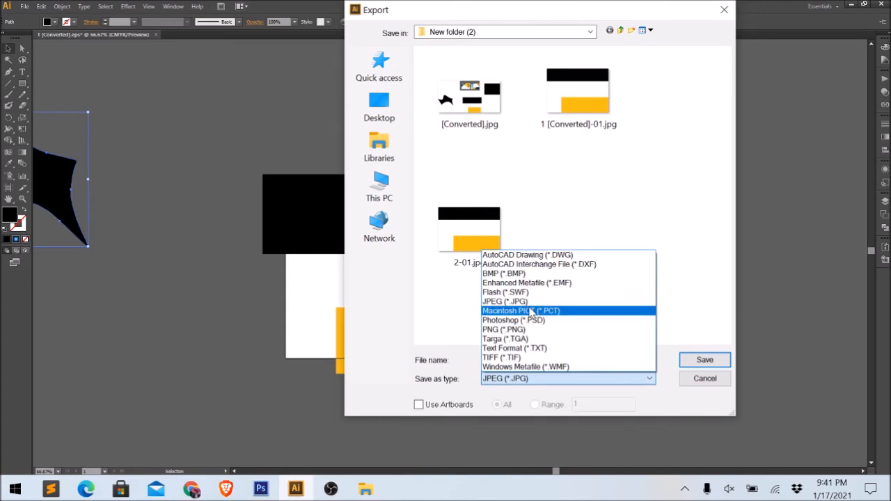
click(515, 301)
click(706, 360)
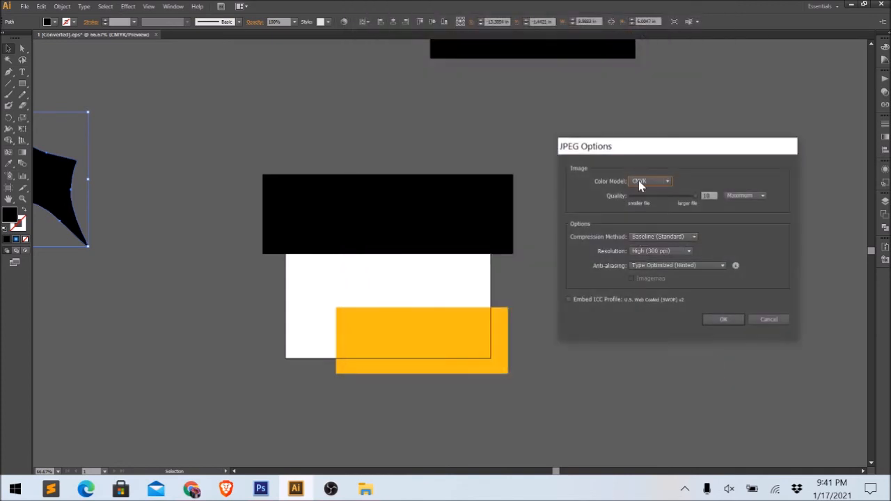
click(638, 181)
click(644, 190)
click(722, 319)
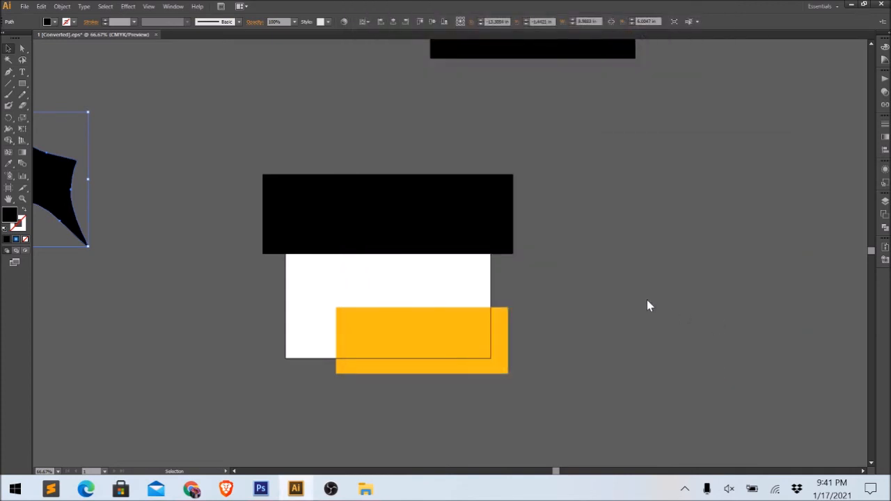
- Return to New folder (2) in File Explorer, examine 1 [Converted].jpg in Photos, and put the folder window away
click(850, 5)
double_click(329, 123)
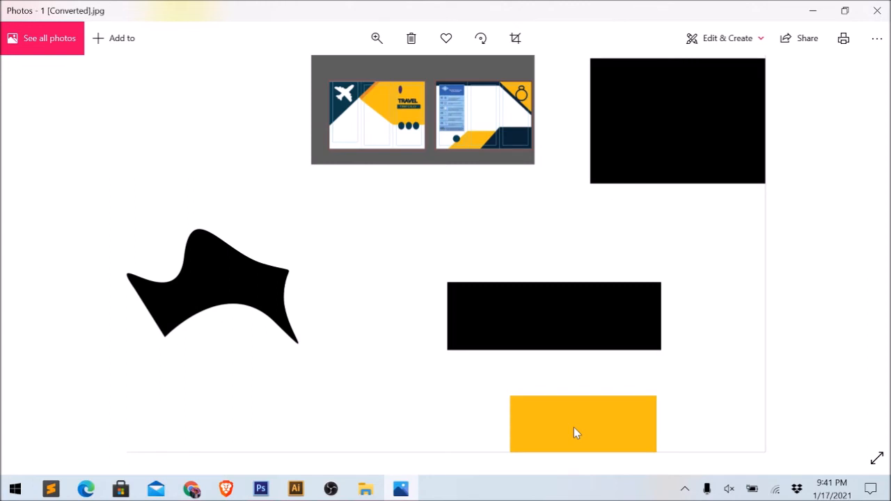
click(876, 10)
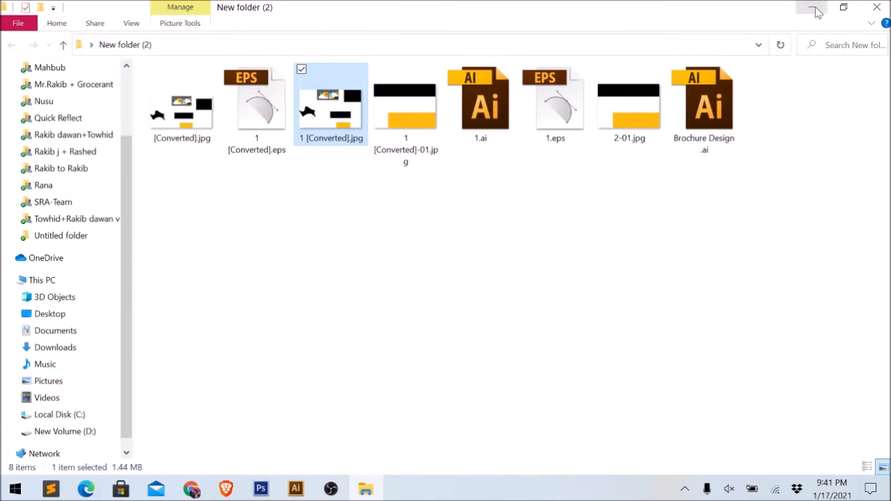
click(815, 10)
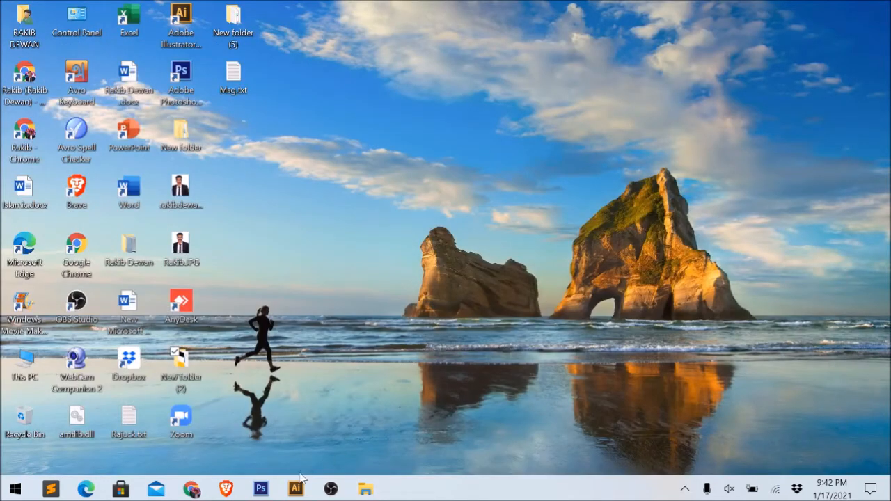
- Switch to Illustrator and delete the curved black shape, the travel brochure image and the separate black rectangle outside the artboard
mouse_move(299, 490)
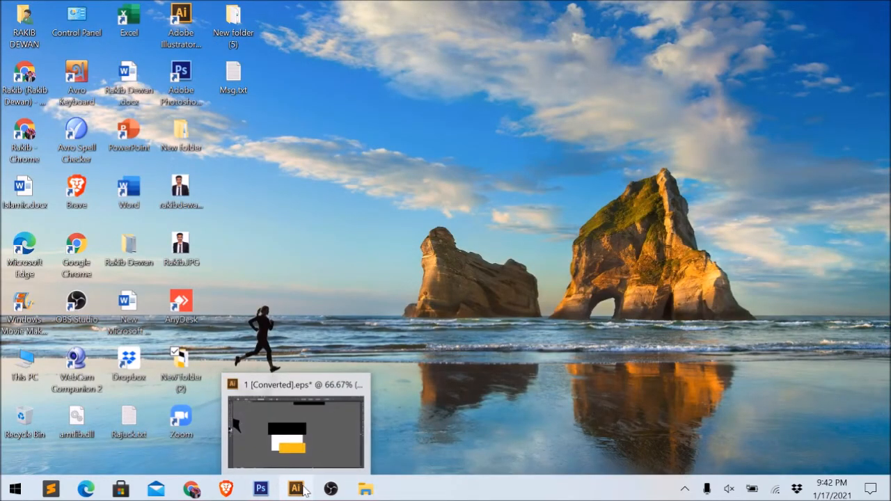
click(304, 490)
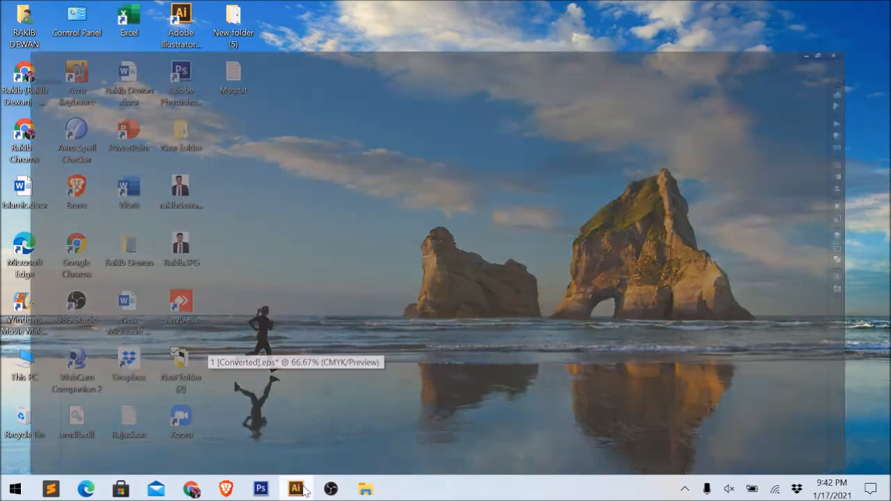
scroll(398, 274, down, 2)
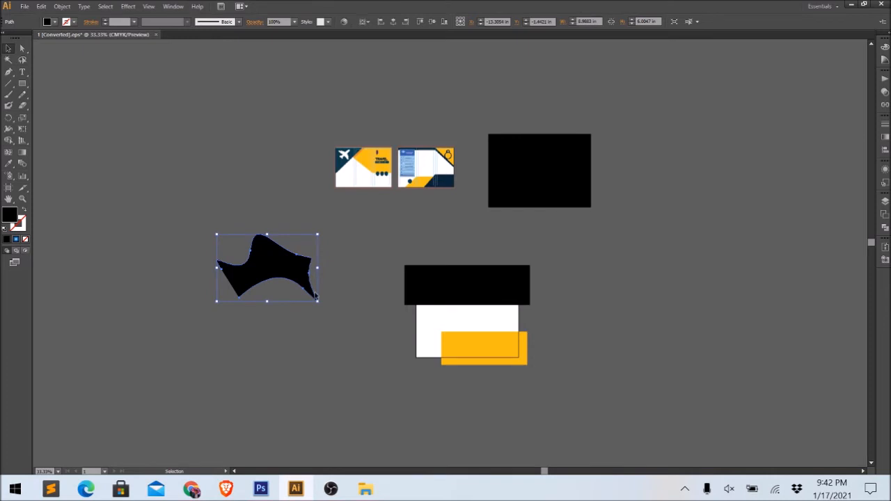
key(Delete)
click(382, 172)
key(Delete)
click(542, 174)
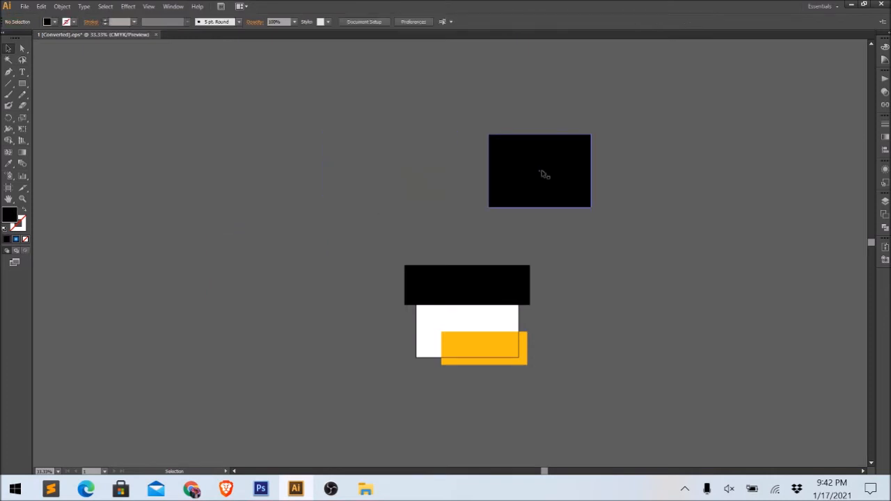
key(Delete)
- Draw a black rectangle about 9.1 by 7.8 in from the artboard's lower-right corner up over the black banner
click(499, 285)
scroll(502, 296, up, 2)
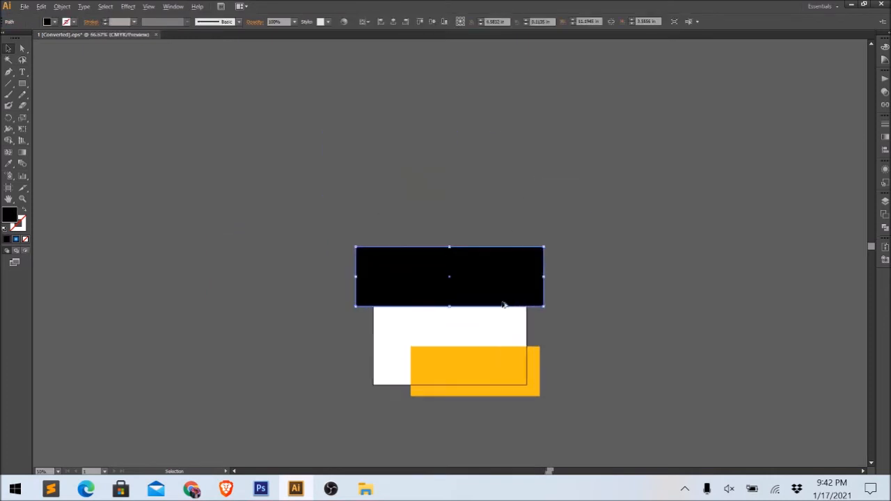
drag(509, 339, 483, 251)
click(25, 84)
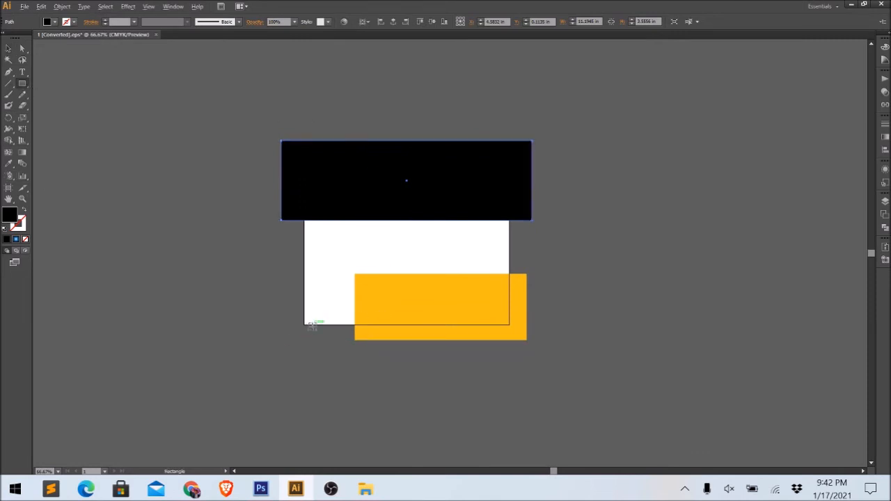
scroll(313, 325, up, 1)
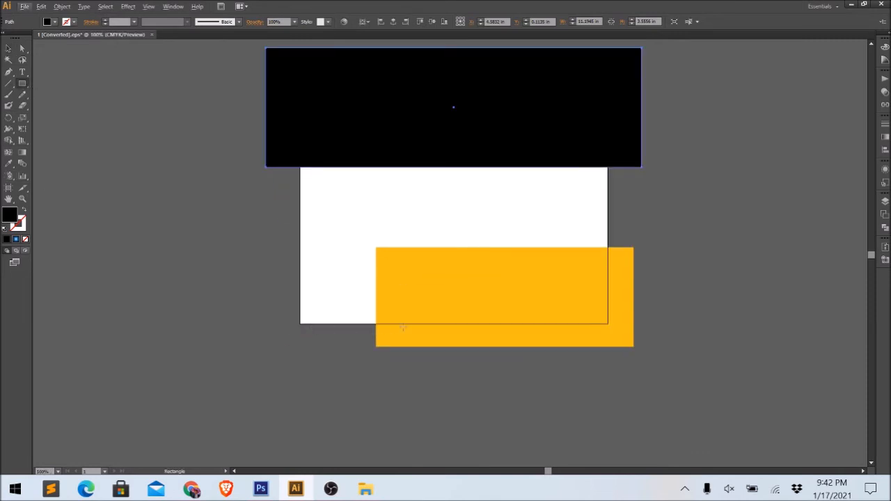
scroll(402, 327, down, 2)
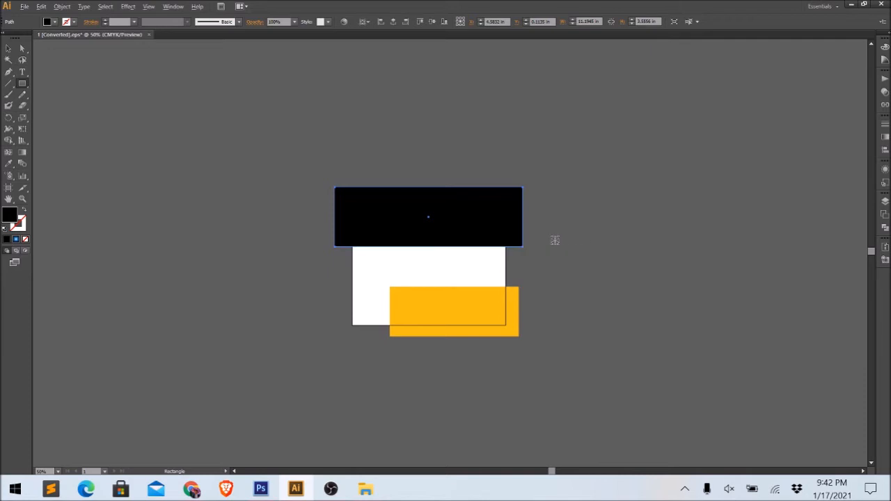
scroll(554, 241, up, 2)
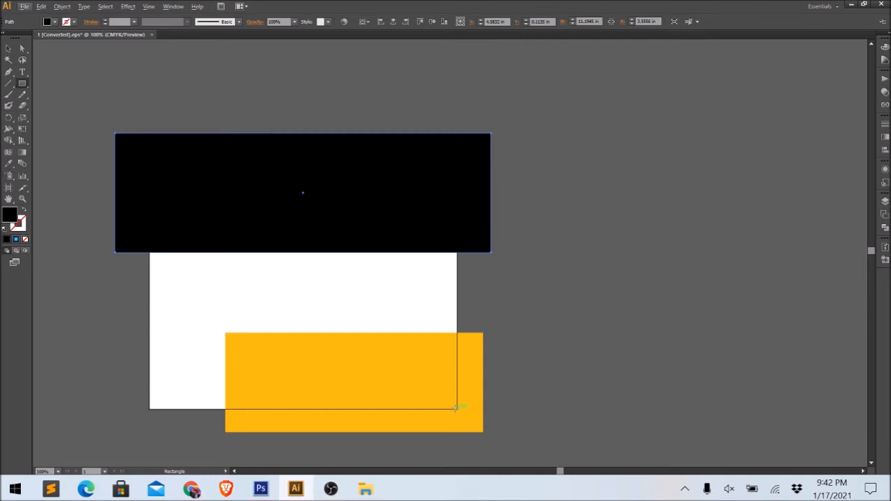
drag(456, 408, 149, 147)
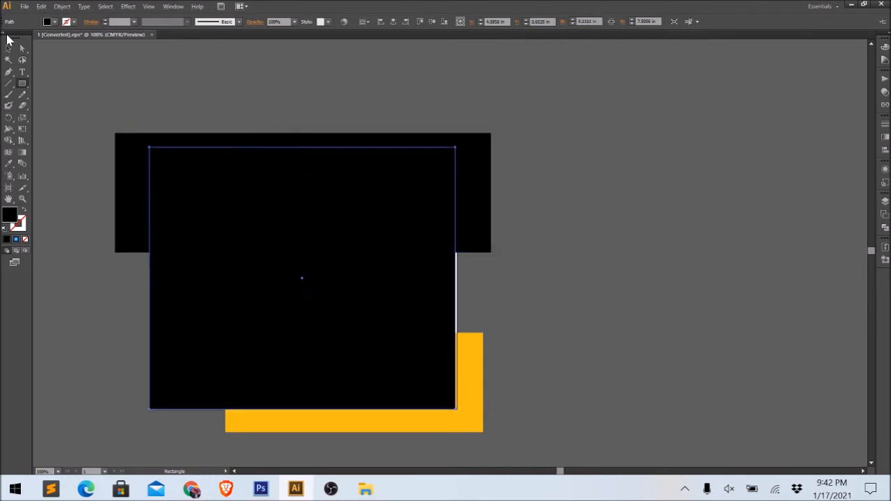
- Fill the new rectangle with the orange sampled from the orange rectangle using the Eyedropper
click(9, 163)
click(68, 106)
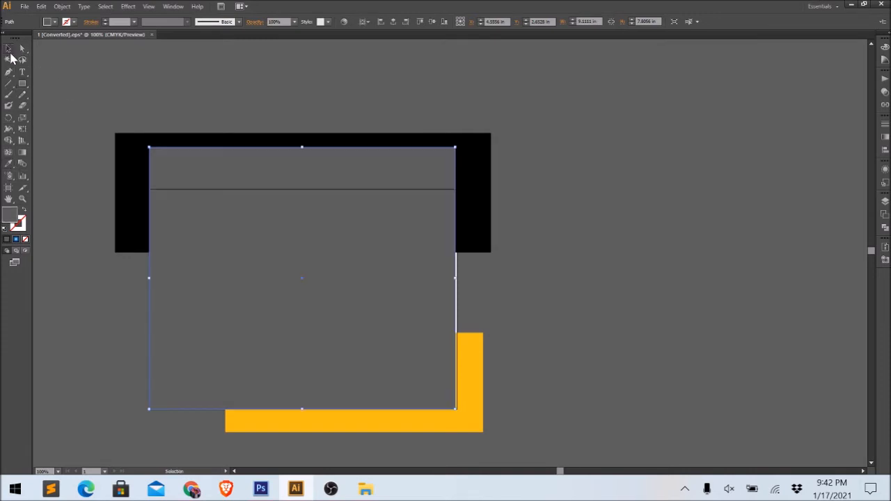
click(435, 415)
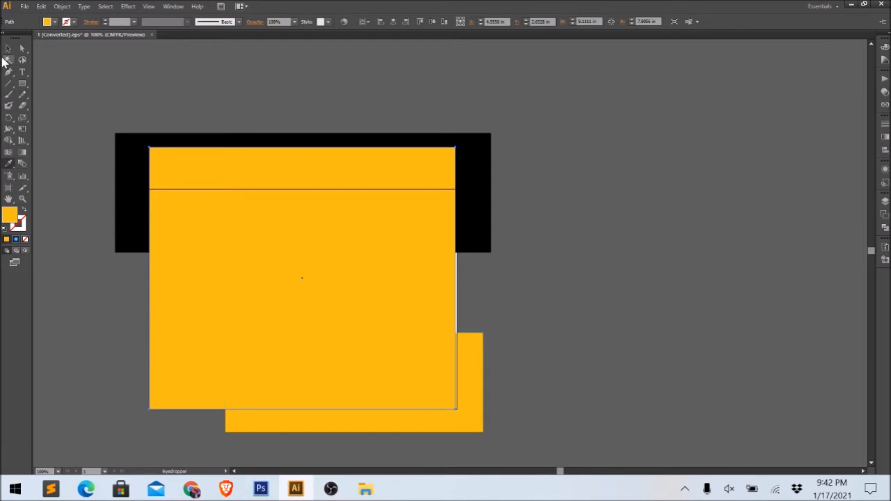
- Resize the new orange rectangle's top and right edges to match the artboard's edges, and deselect it
click(9, 48)
drag(301, 147, 302, 189)
drag(456, 298, 457, 297)
click(520, 359)
- Select all the artwork and make a clipping mask with the artboard-sized orange rectangle
drag(520, 393, 623, 303)
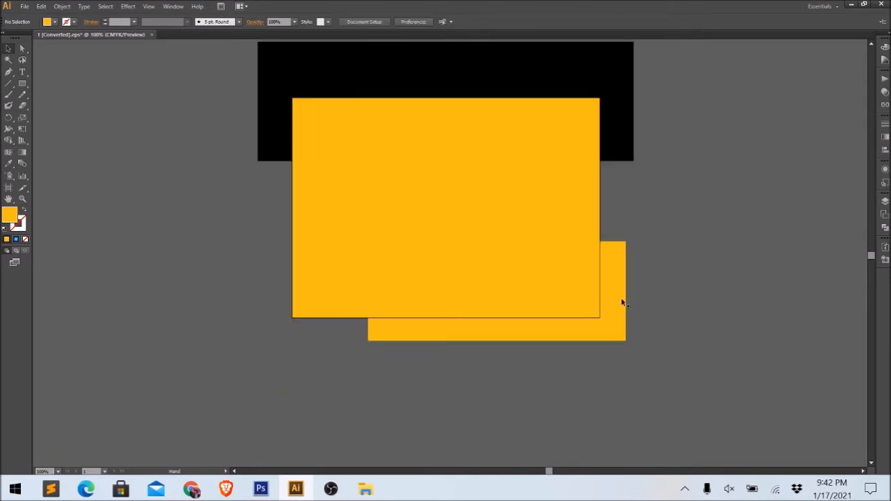
scroll(498, 351, up, 2)
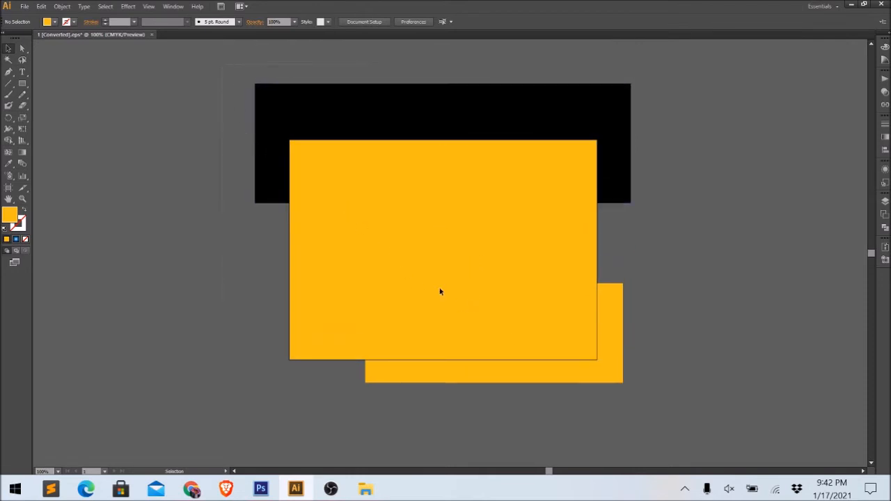
key(ctrl+a)
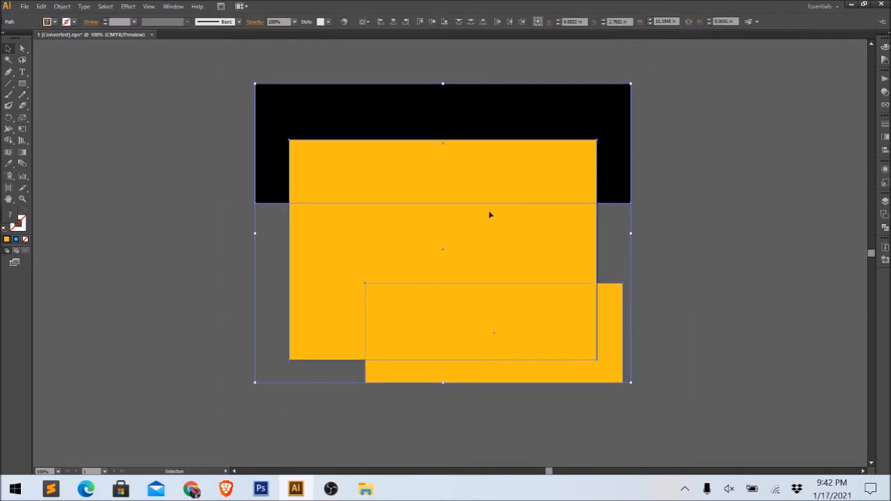
right_click(489, 215)
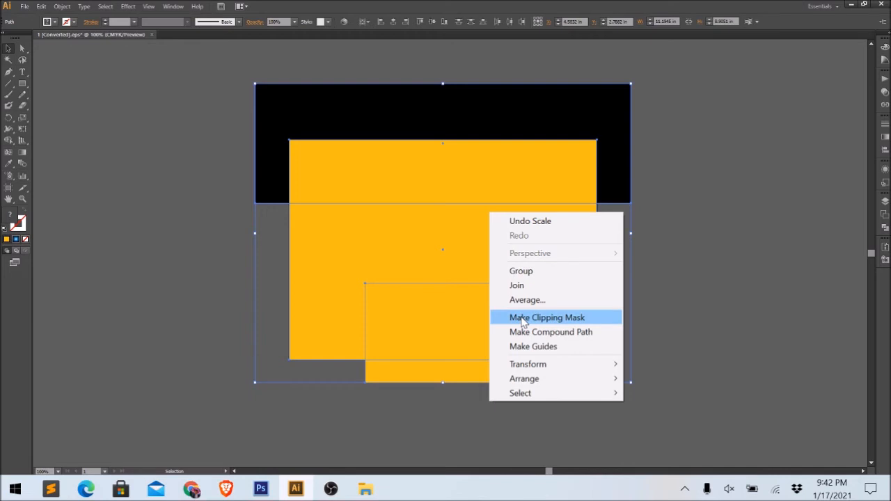
click(523, 320)
click(792, 318)
drag(763, 333, 650, 355)
scroll(742, 339, down, 1)
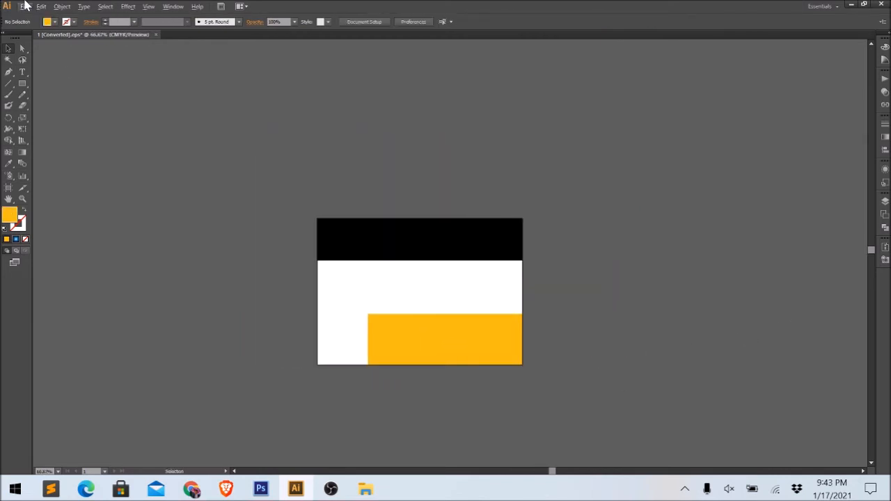
- Export the clipped artwork over 1 [Converted].jpg in JPEG format with Use Artboards off and the RGB color model
click(24, 6)
click(48, 249)
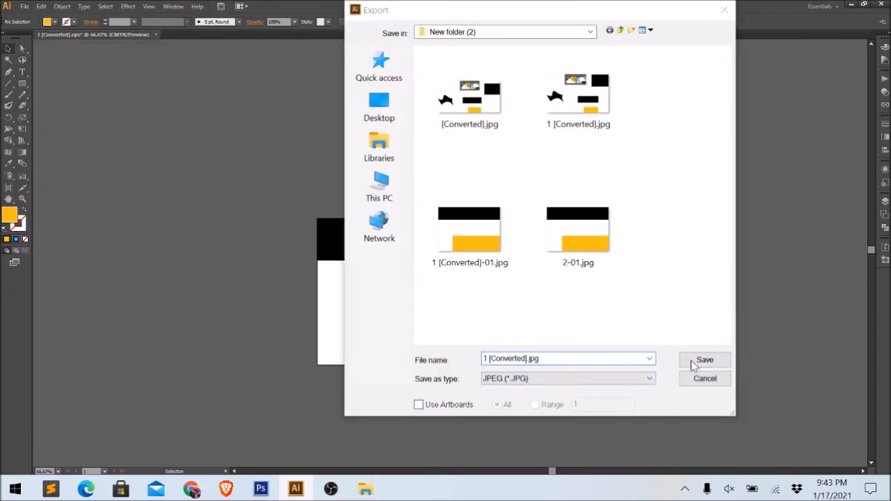
click(704, 360)
click(506, 295)
click(661, 182)
click(653, 191)
click(729, 319)
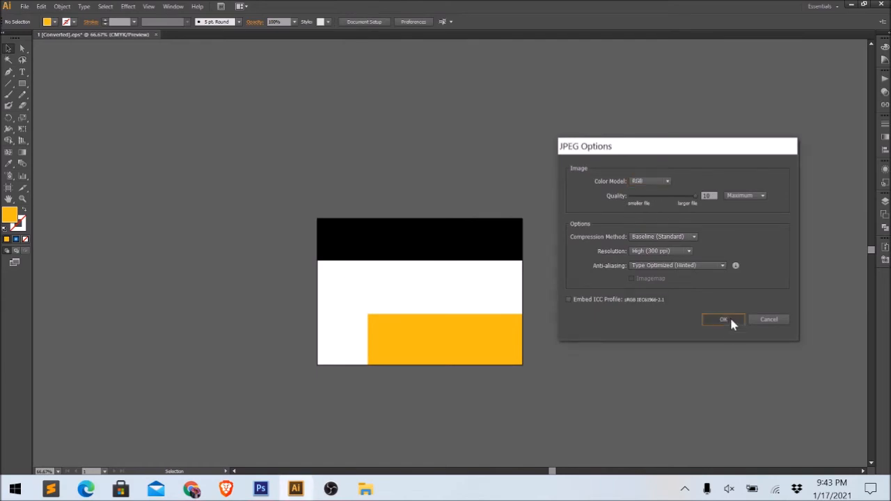
- Switch to New folder (2) in File Explorer and examine 1 [Converted].jpg in Photos
click(851, 5)
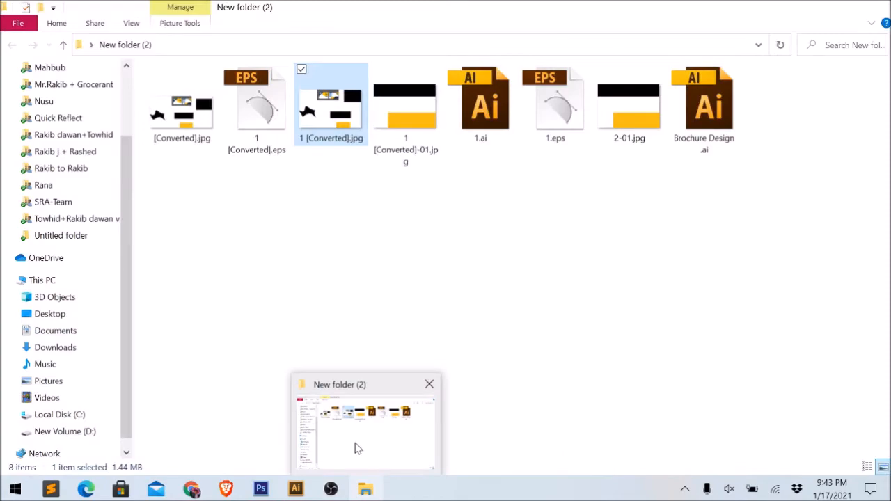
click(356, 448)
double_click(334, 140)
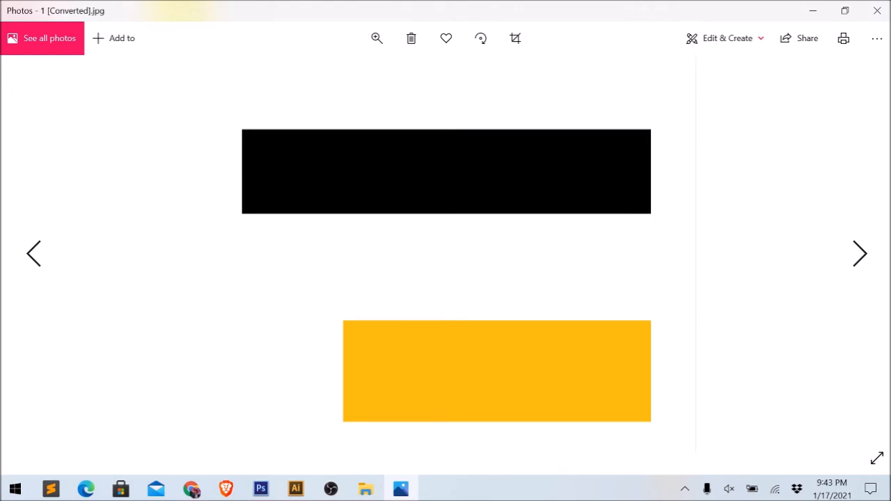
click(877, 10)
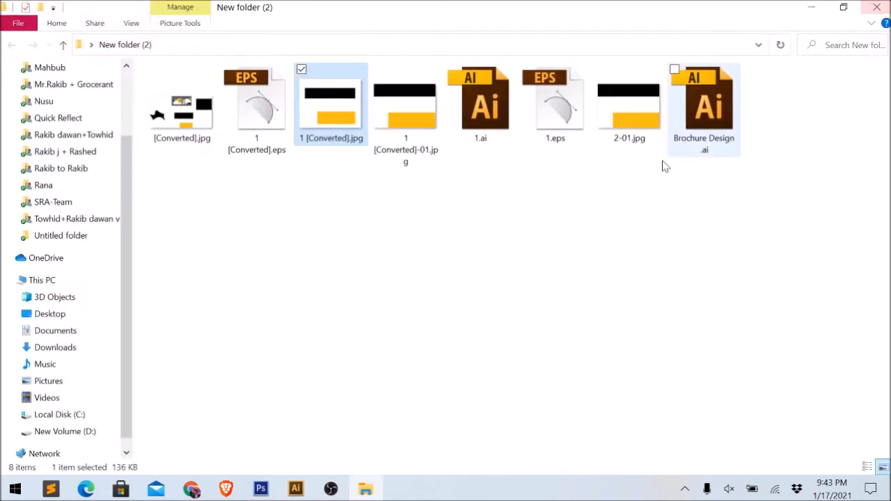
- Switch to Illustrator and undo the clipping mask, the covering rectangle and the deletions of the brochure image, curved shape and separate black rectangle
click(306, 481)
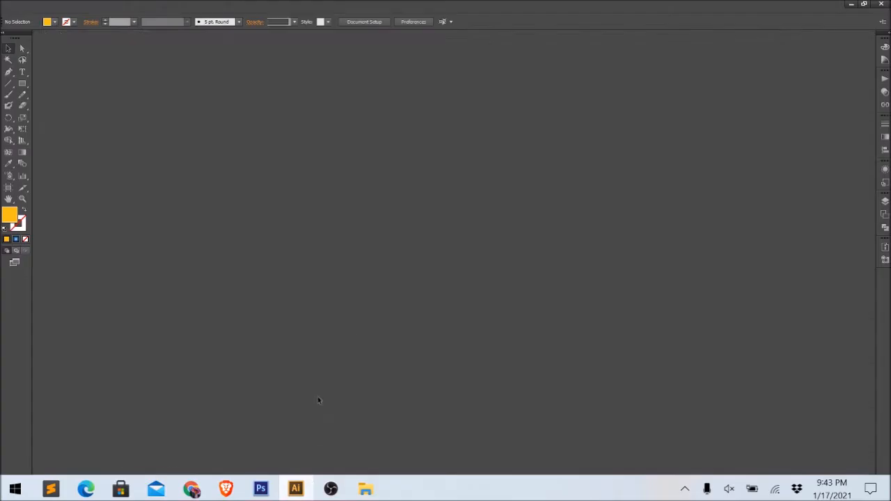
click(392, 252)
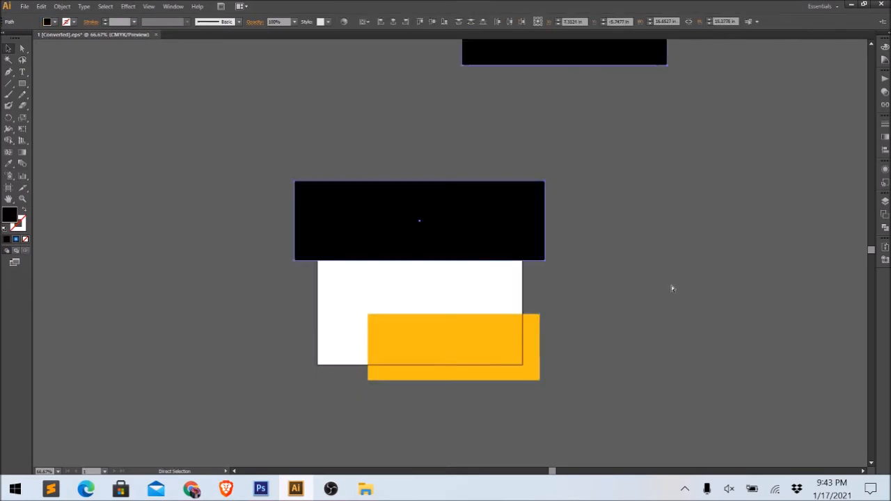
key(v)
scroll(671, 284, down, 2)
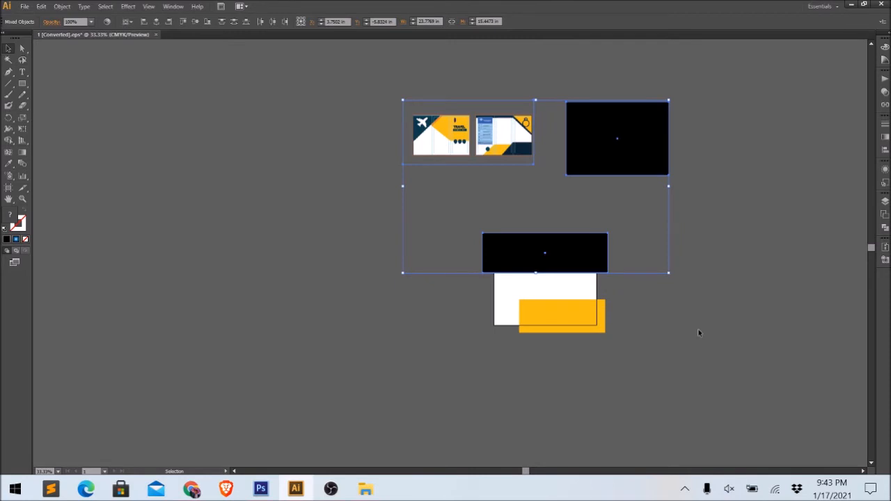
click(698, 327)
key(ctrl+z)
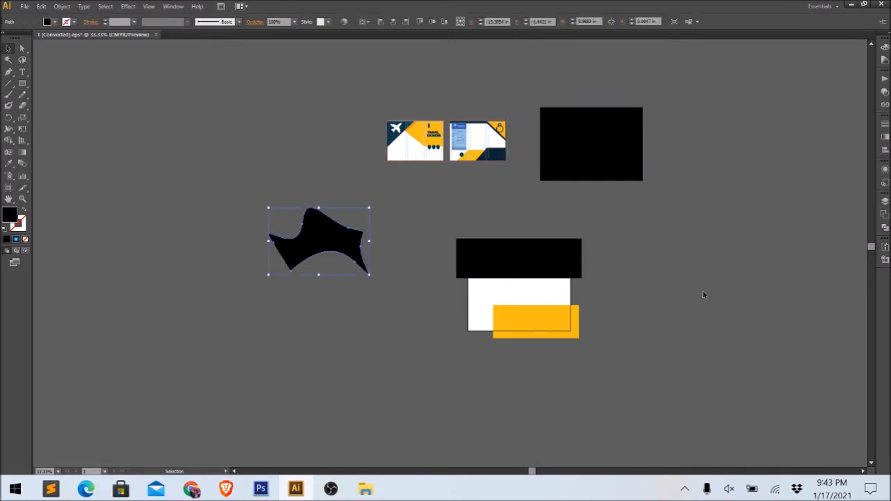
click(703, 294)
drag(752, 321, 621, 340)
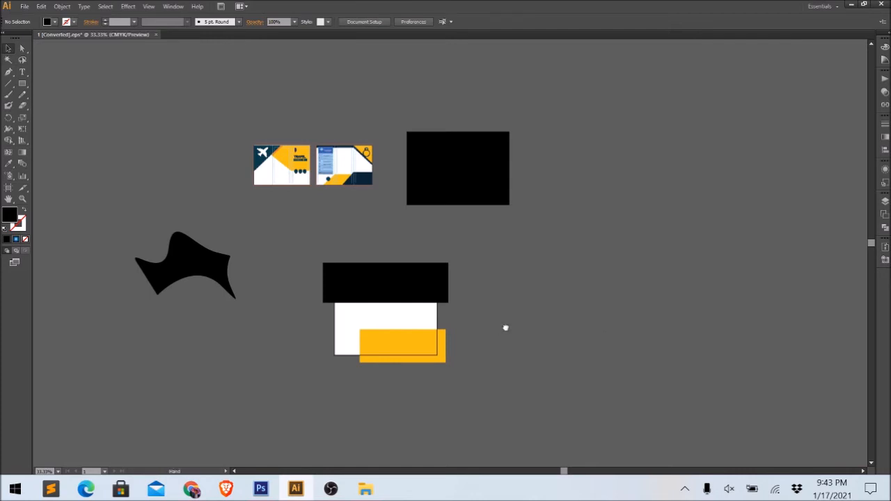
drag(501, 329, 529, 321)
drag(424, 286, 448, 287)
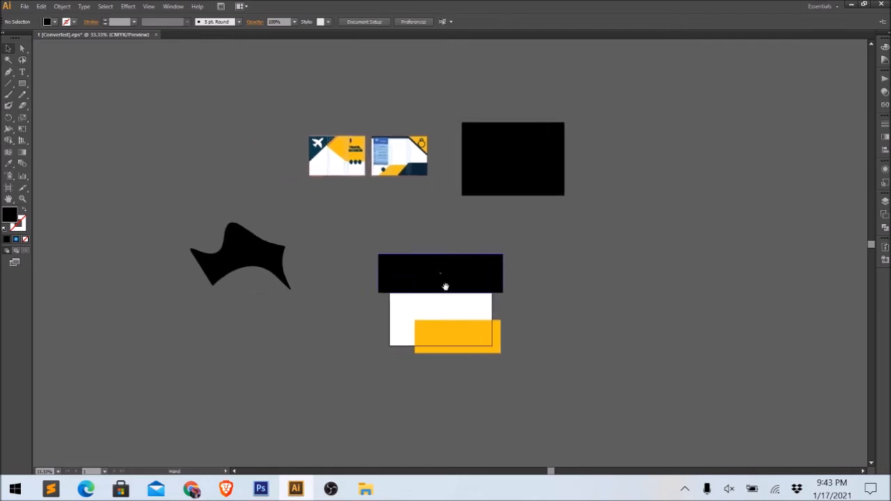
- Enlarge the two travel brochure pages above the artboard proportionally
click(330, 162)
drag(298, 120, 182, 64)
click(280, 323)
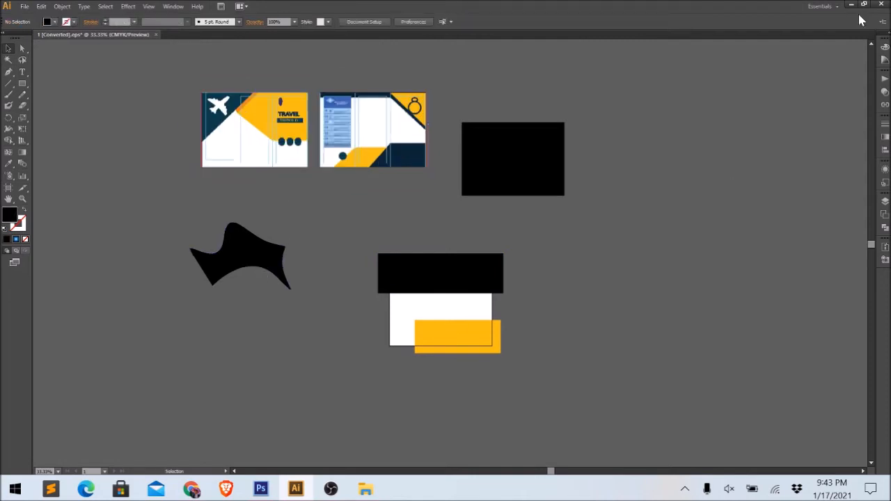
- Switch to OBS to check the recording status and minimize its window
mouse_move(343, 491)
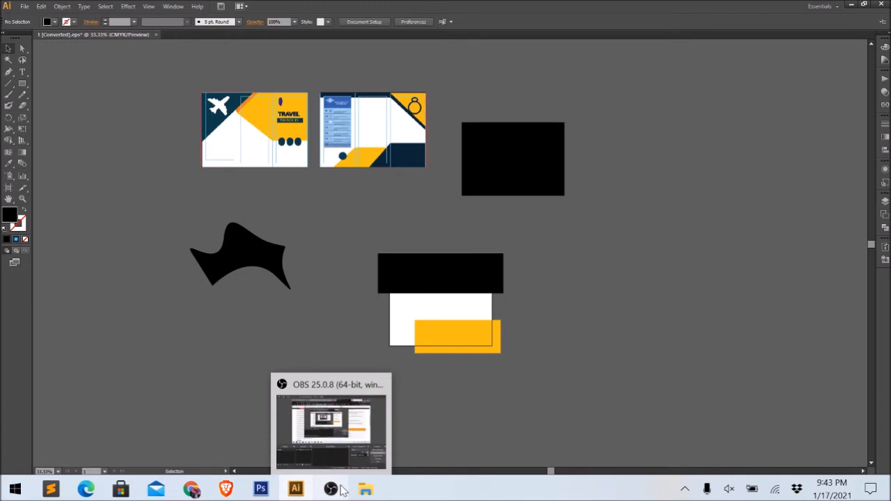
click(332, 426)
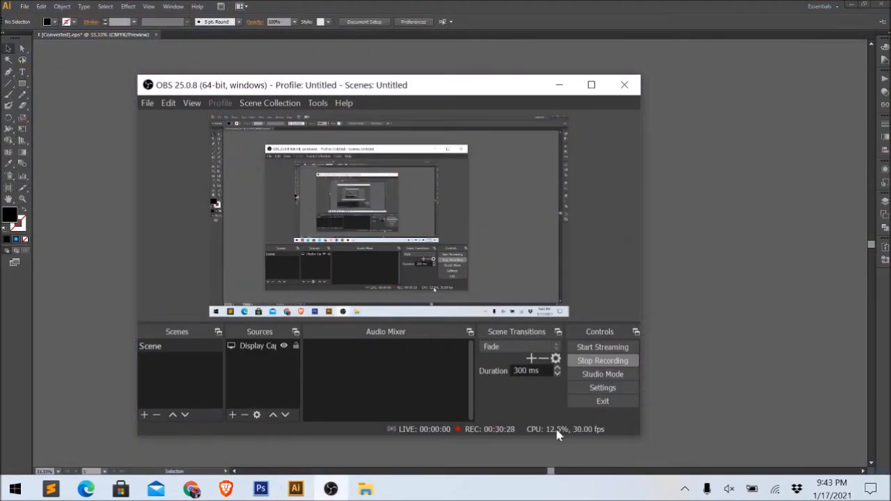
click(559, 85)
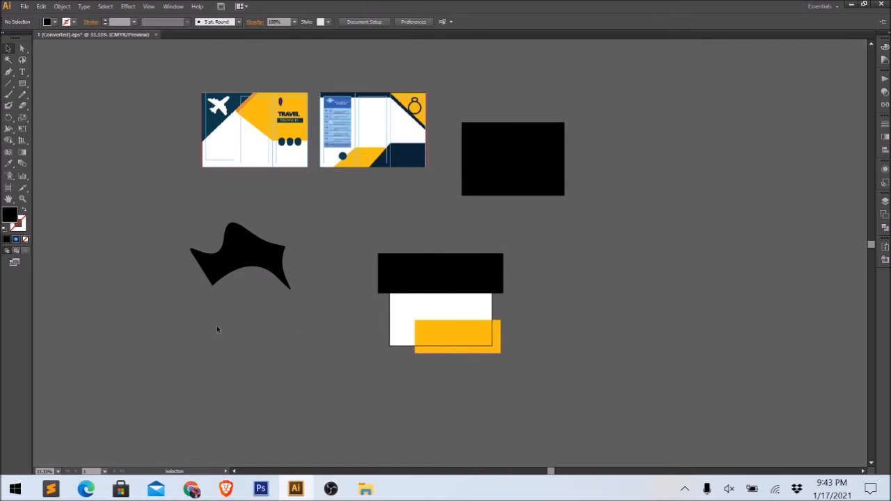
- Clear the artboard by moving the yellow and black rectangles and the black wavy shape well away from it
drag(559, 313, 537, 318)
drag(430, 327, 689, 173)
drag(237, 276, 114, 159)
drag(509, 139, 531, 99)
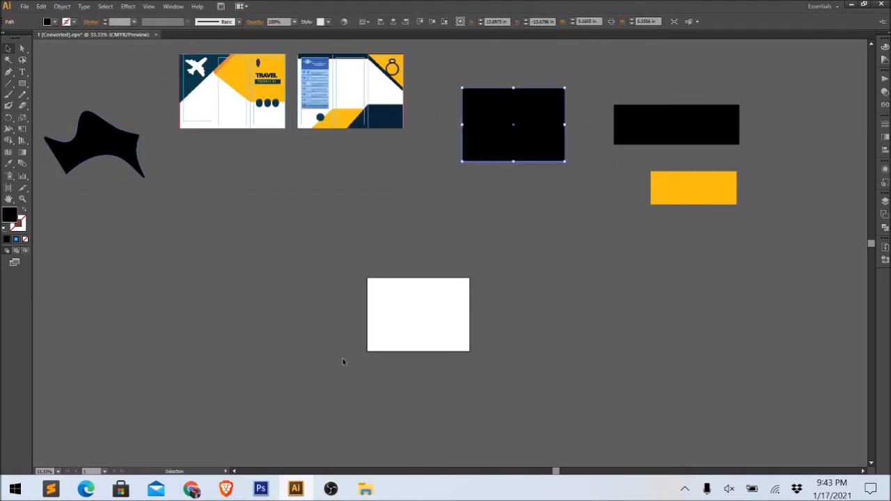
- Switch to Chrome and browse the Google image results for "flyer design"
mouse_move(193, 490)
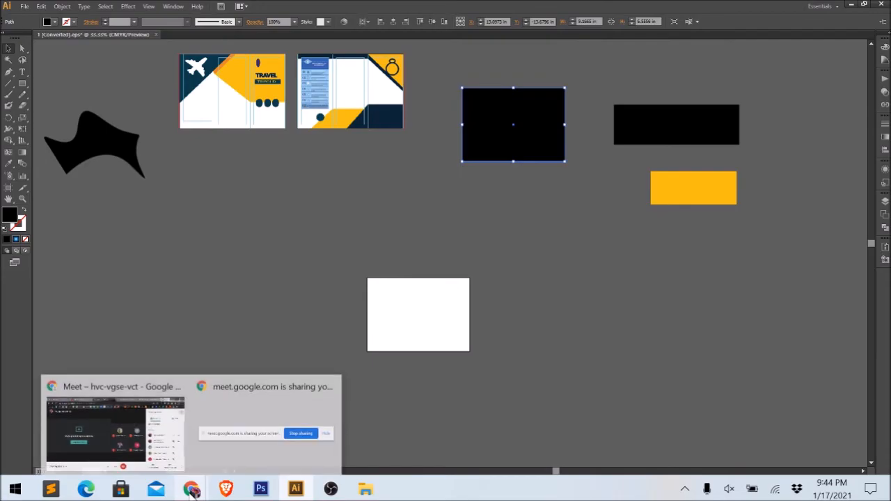
click(112, 425)
click(627, 10)
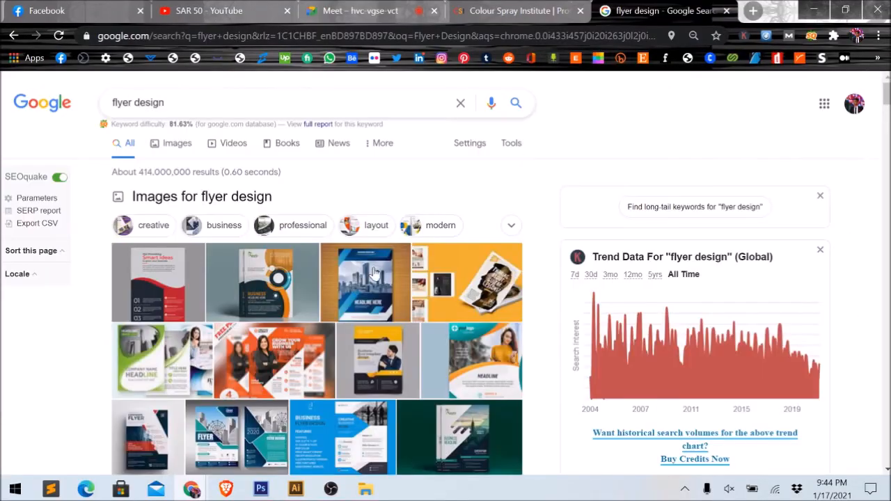
click(291, 233)
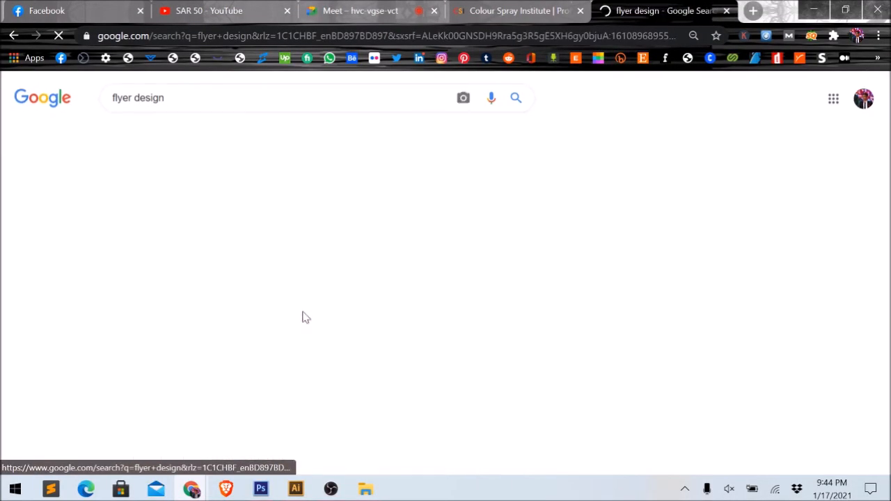
scroll(463, 288, down, 2)
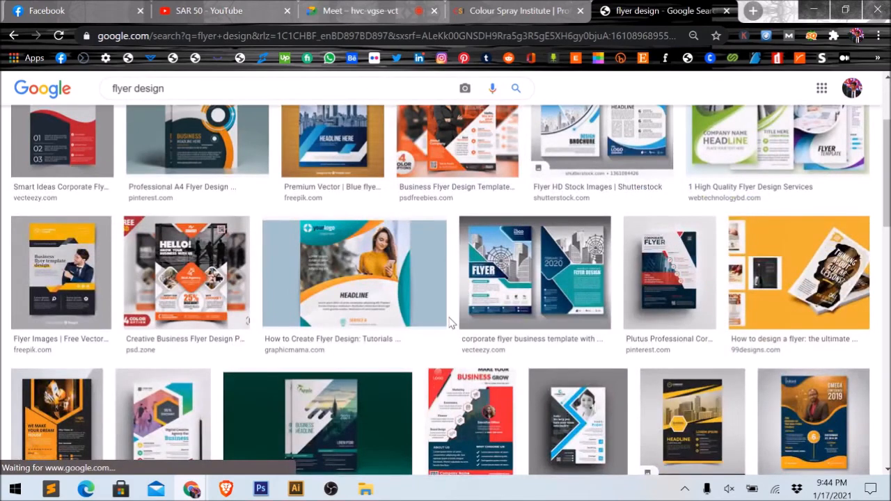
scroll(450, 323, down, 2)
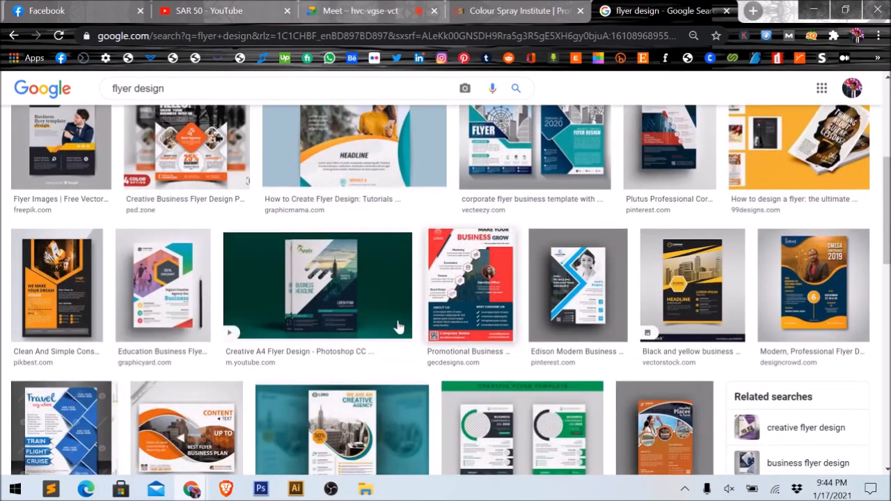
scroll(493, 316, down, 1)
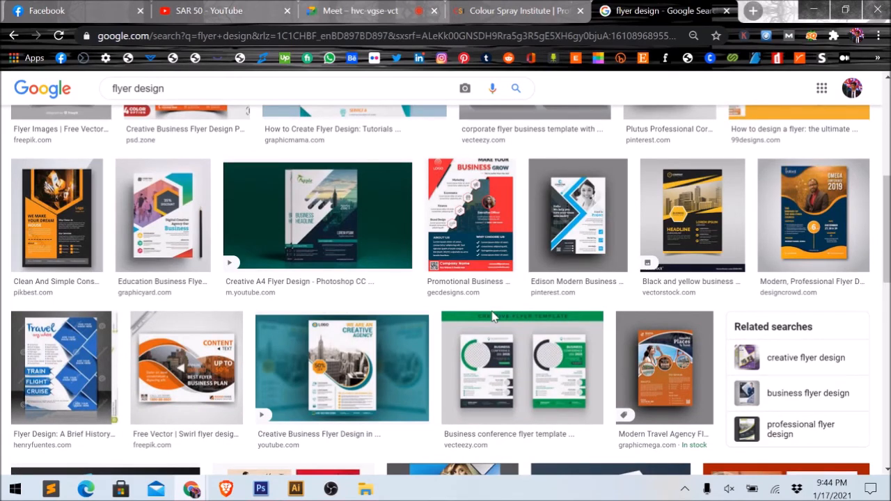
scroll(493, 317, up, 5)
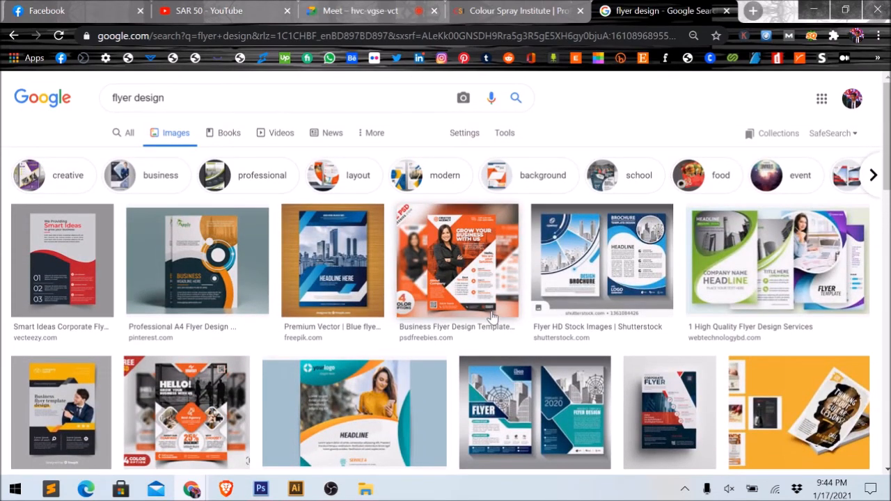
- Copy the orange "Business Flyer Design Templates PSD" image from the results and paste it into the Illustrator document
click(481, 260)
right_click(705, 164)
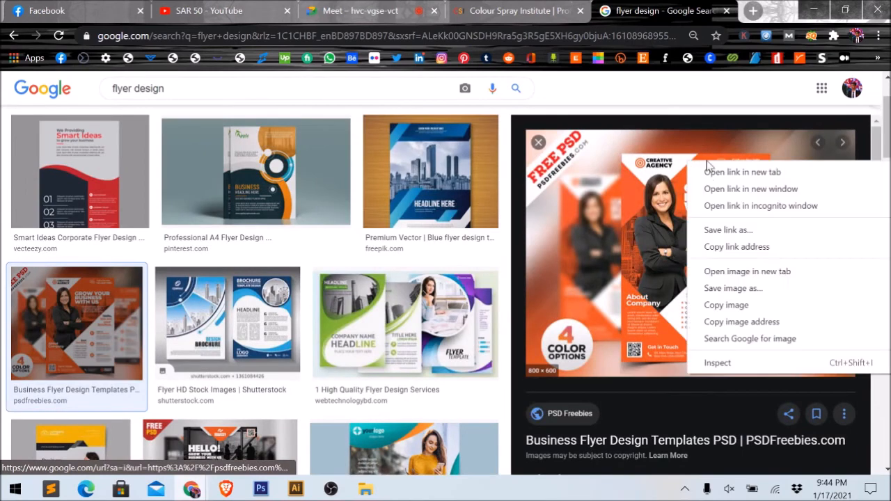
click(726, 305)
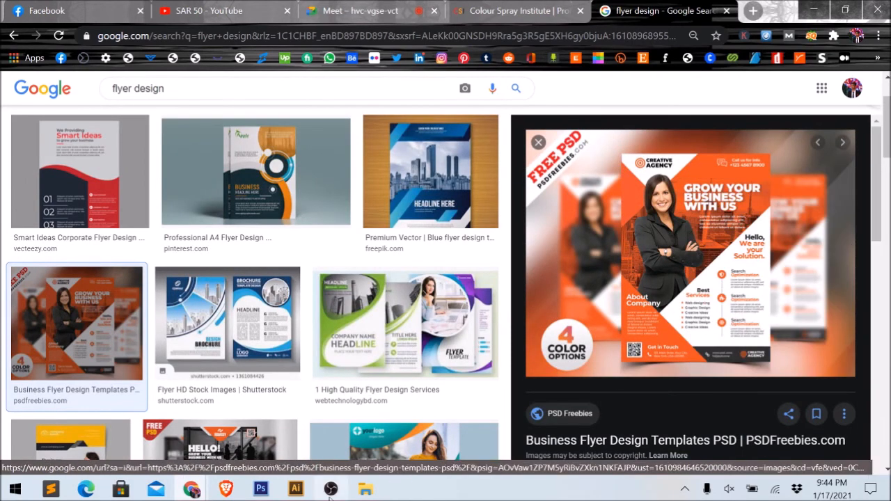
click(303, 494)
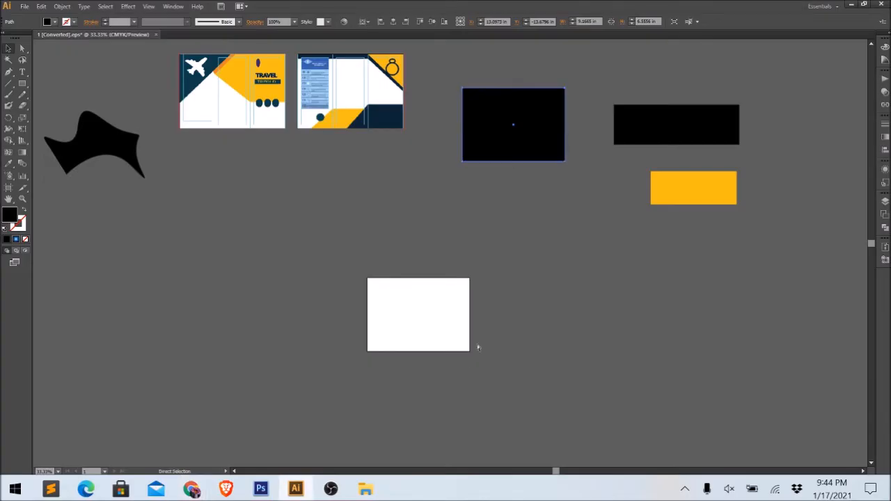
key(ctrl+v)
- Place the pasted flyer image on the canvas just to the right of the white artboard
drag(480, 234, 625, 236)
alt+scroll(625, 243, up, 3)
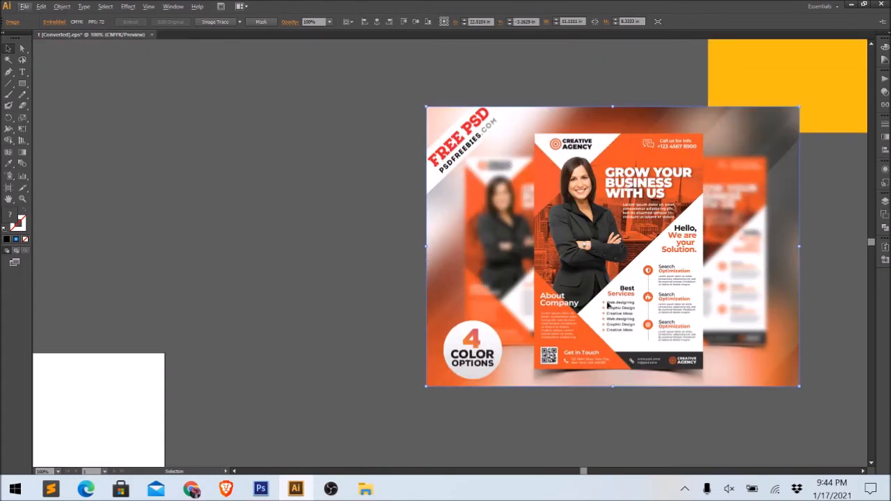
drag(614, 308, 522, 324)
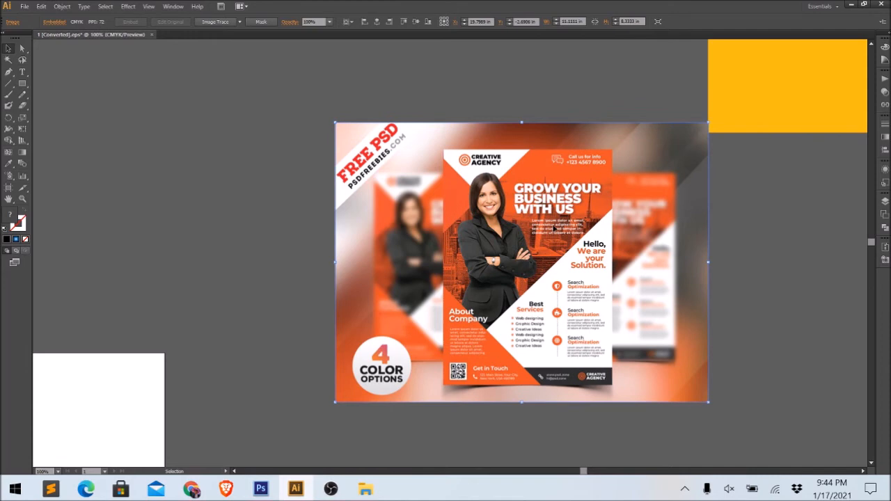
click(765, 346)
drag(628, 334, 695, 188)
drag(554, 243, 444, 380)
drag(438, 308, 460, 311)
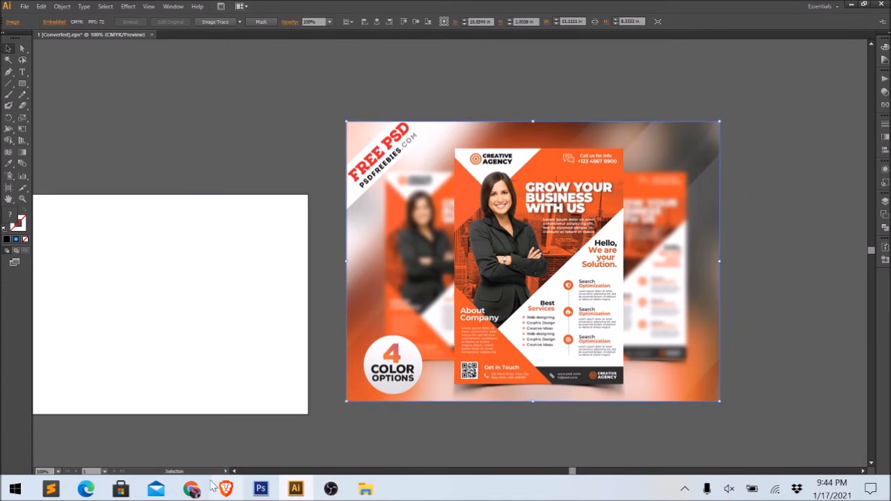
- Switch to the Colour Spray Institute course page in Chrome and review its catalog, brochure and flyer design topics
mouse_move(199, 489)
click(115, 435)
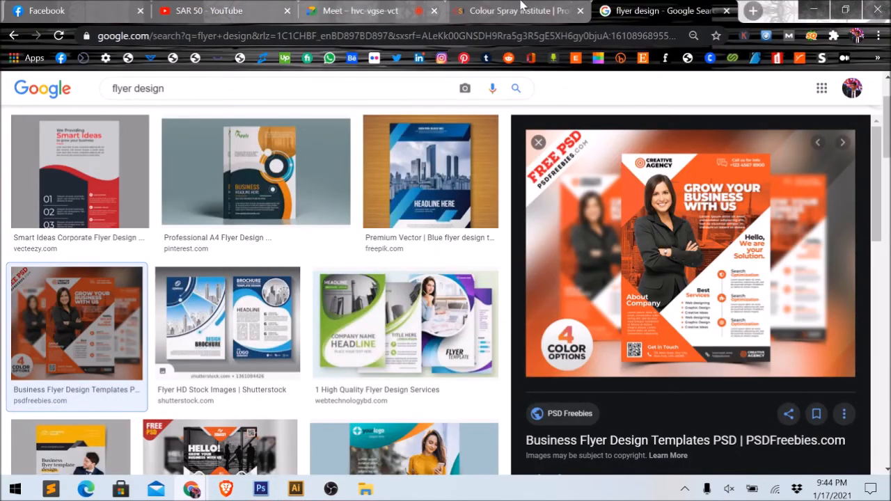
click(521, 10)
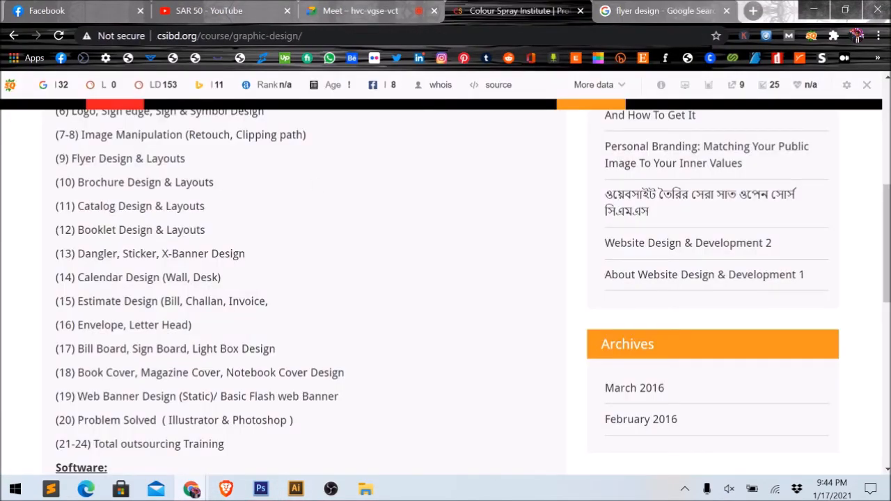
drag(77, 206, 132, 206)
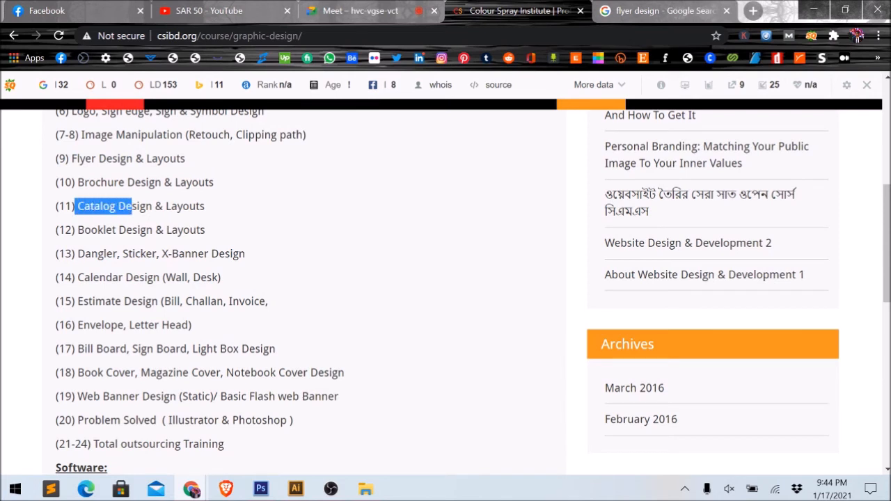
click(132, 207)
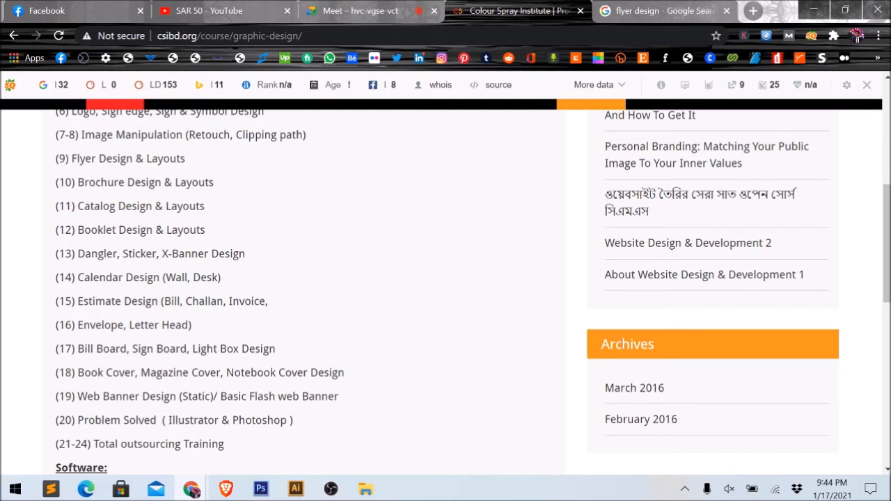
drag(84, 183, 154, 182)
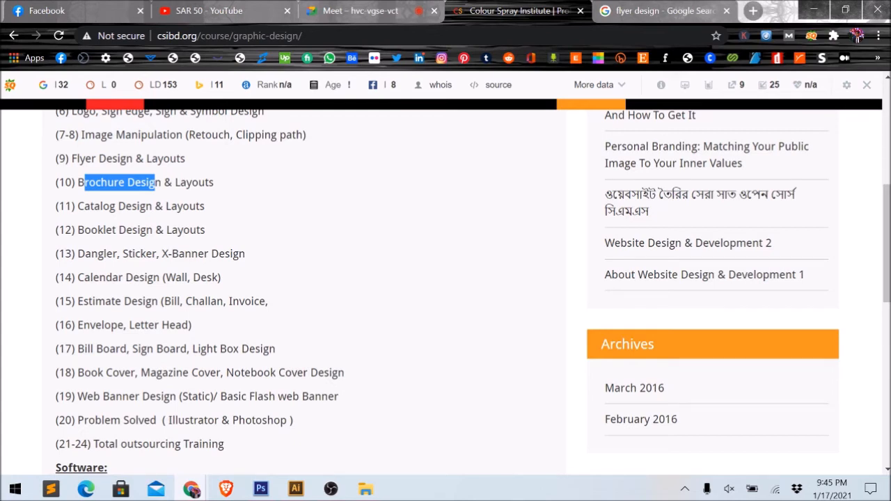
drag(91, 159, 107, 159)
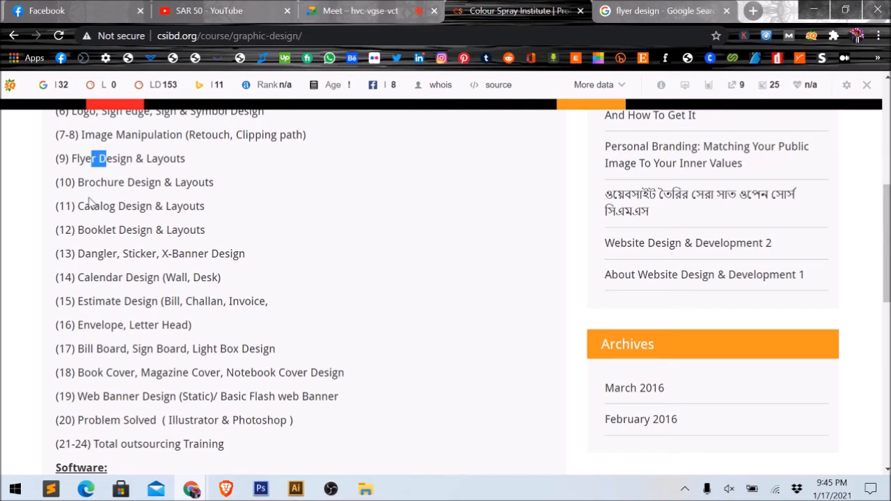
drag(89, 206, 155, 206)
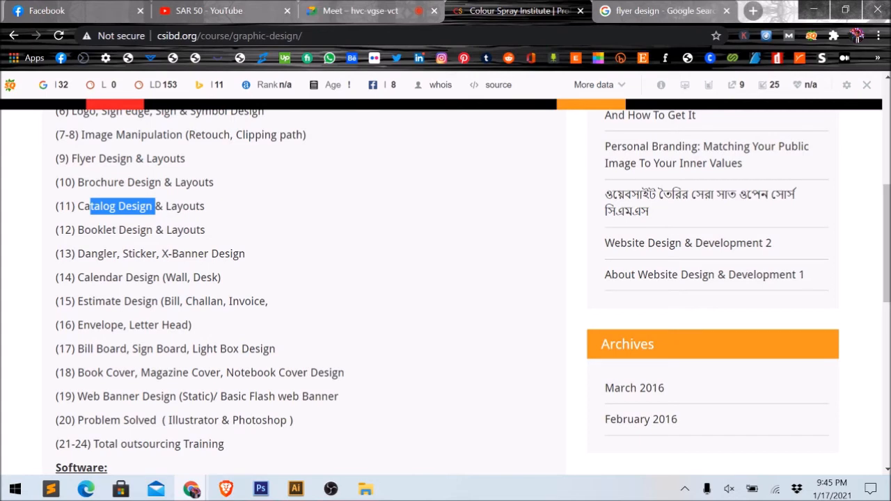
click(155, 207)
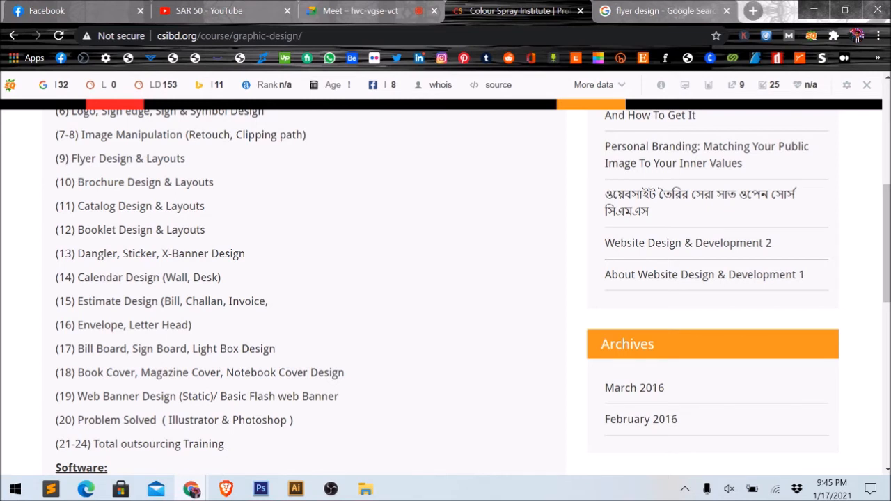
- Examine the "Flyer Design & Layouts" topic in the course outline along with the brochure and catalog topics below it
drag(72, 159, 132, 159)
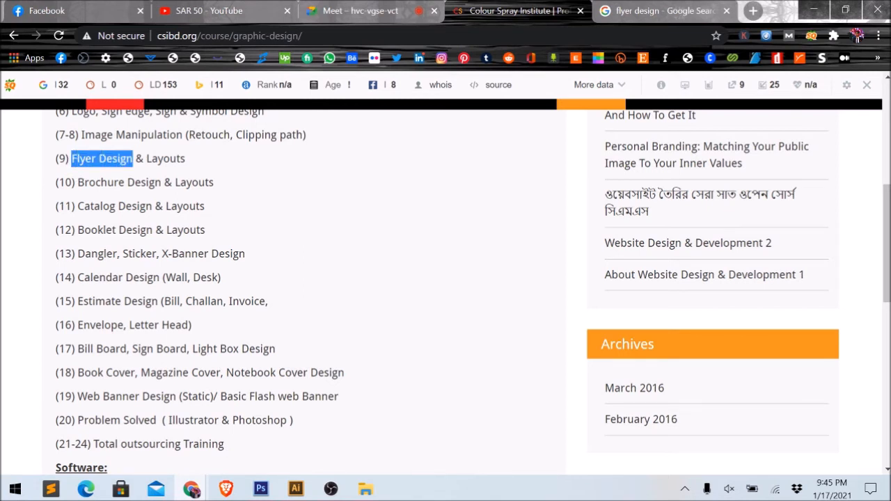
click(134, 164)
drag(77, 159, 126, 158)
click(126, 160)
scroll(446, 292, up, 1)
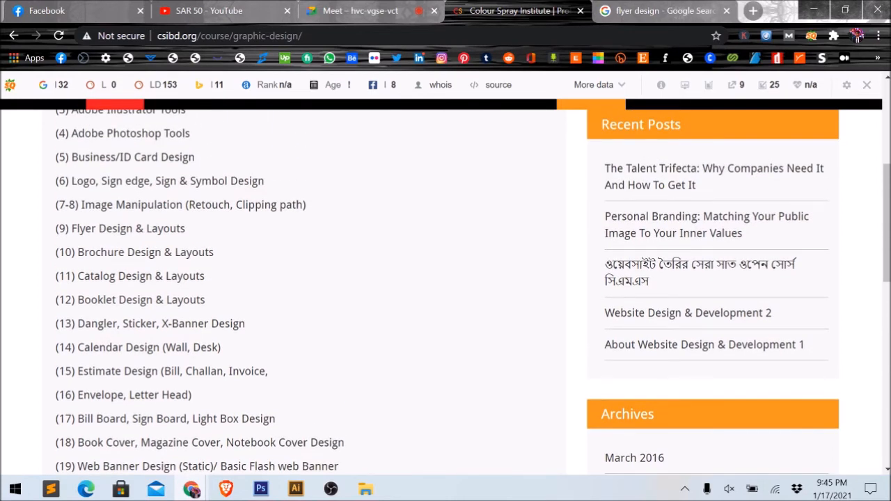
scroll(104, 223, down, 1)
drag(71, 160, 132, 160)
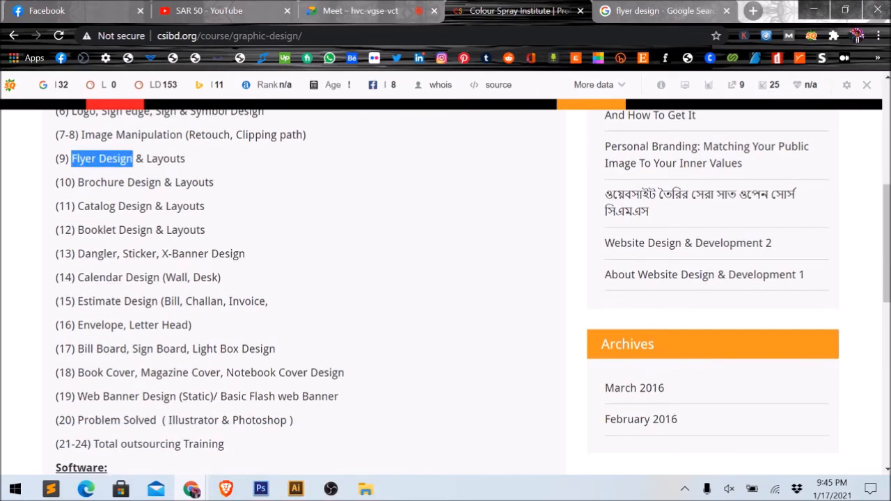
click(196, 181)
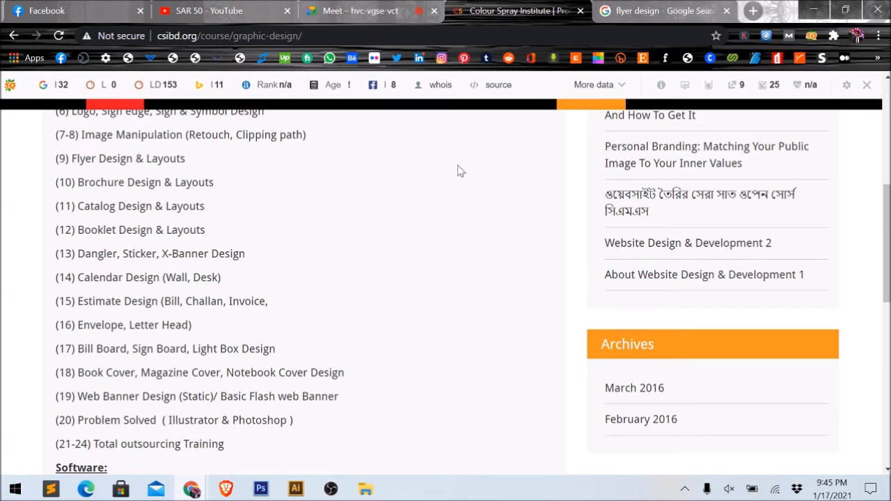
drag(72, 158, 132, 159)
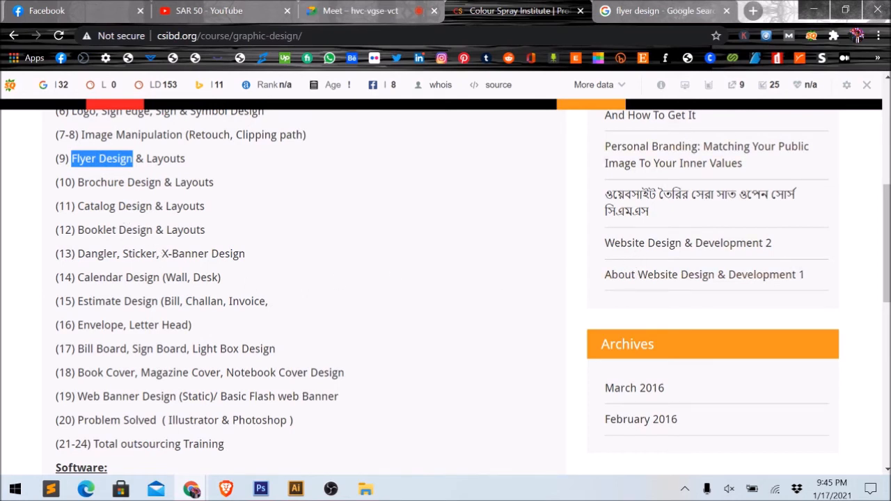
click(432, 209)
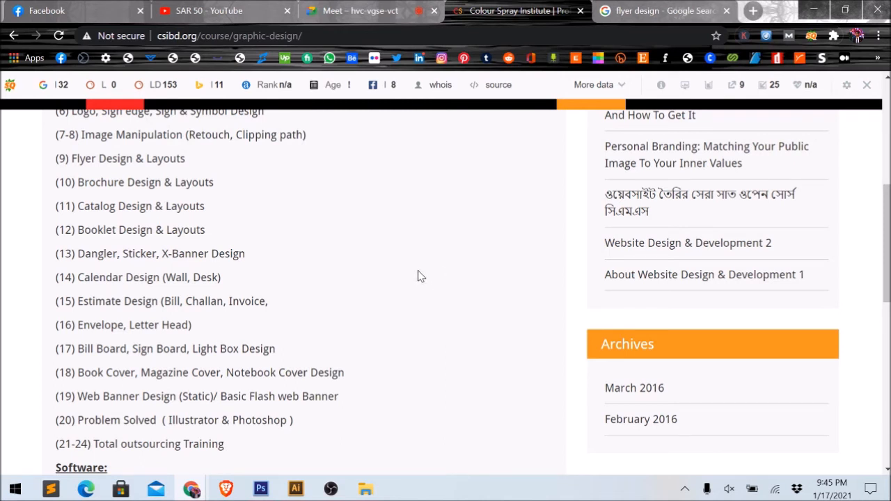
drag(71, 158, 165, 183)
drag(110, 206, 149, 220)
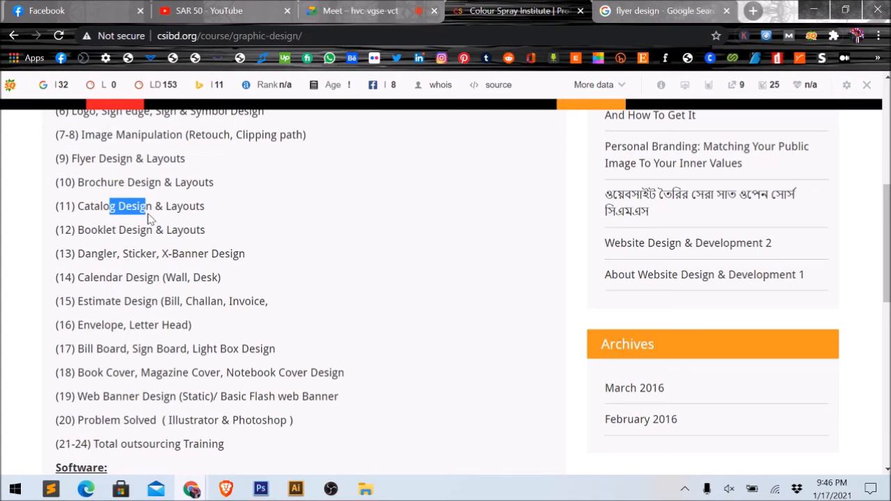
- Return to the flyer design image results and look over the selected orange business flyer
click(655, 8)
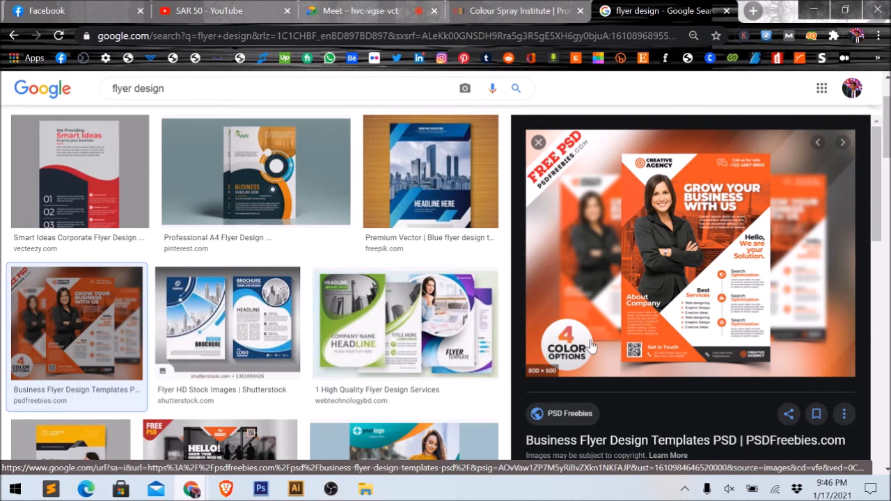
scroll(712, 307, down, 3)
scroll(713, 293, up, 3)
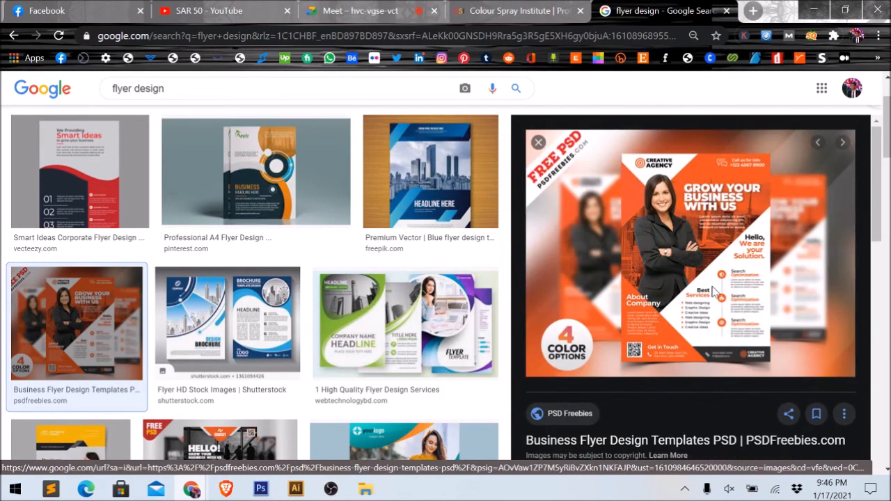
click(518, 10)
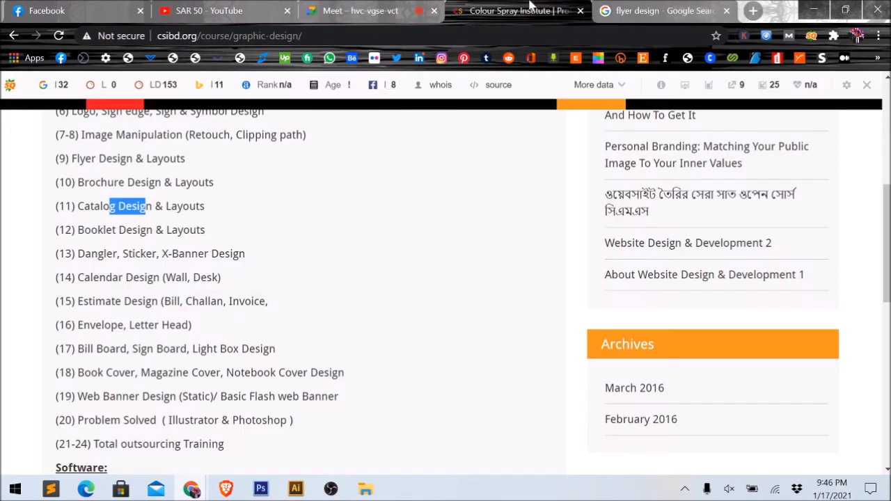
click(356, 7)
click(646, 11)
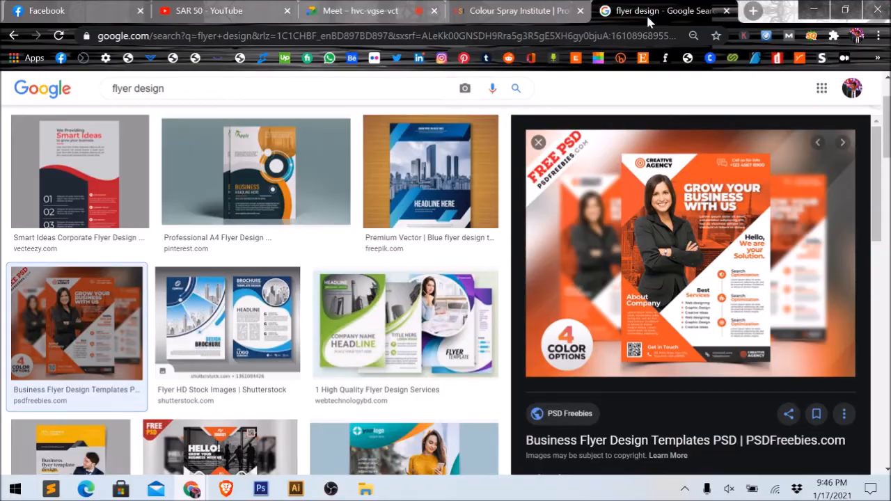
- Switch to Illustrator and create a new portrait A4 document with the Print profile and units in inches
click(808, 9)
drag(387, 304, 499, 262)
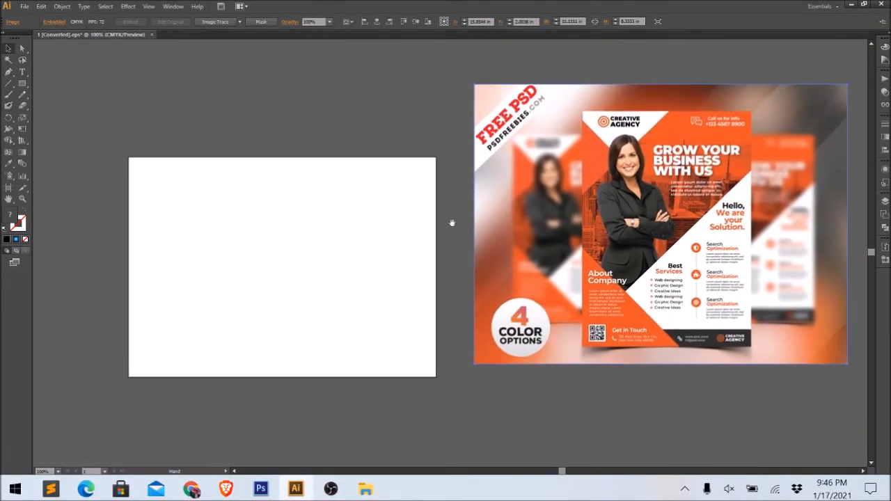
click(24, 7)
mouse_move(42, 7)
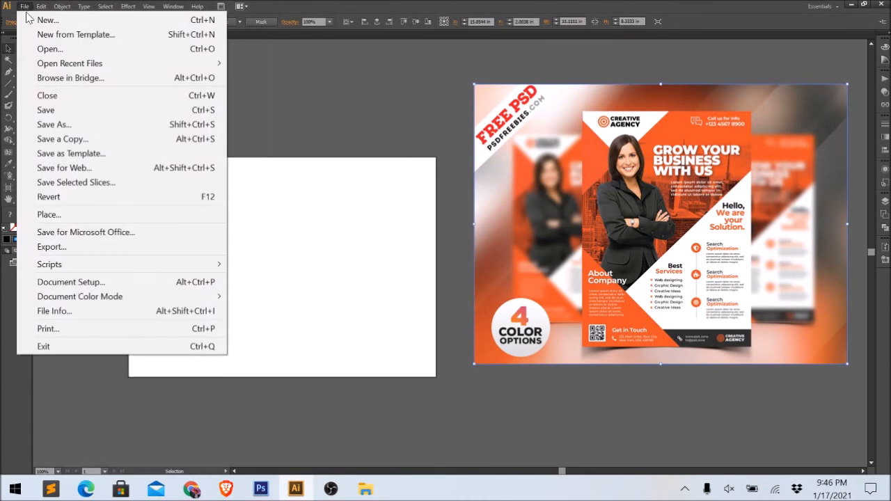
click(28, 20)
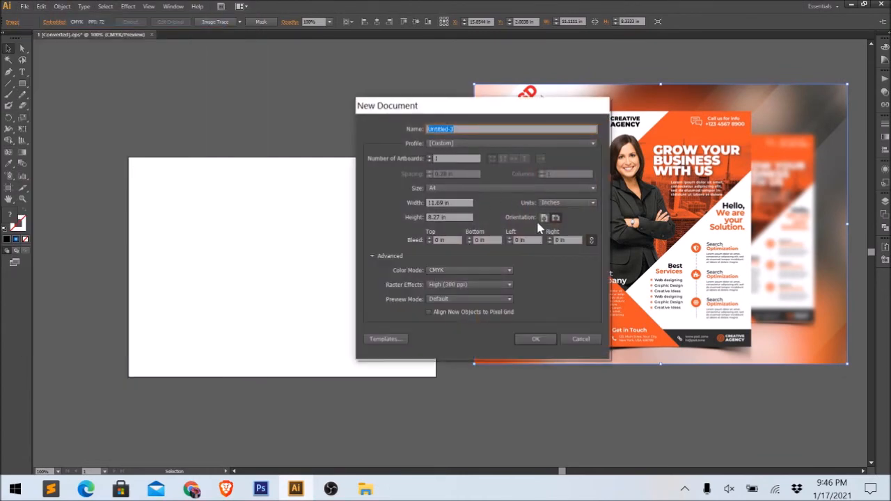
click(474, 144)
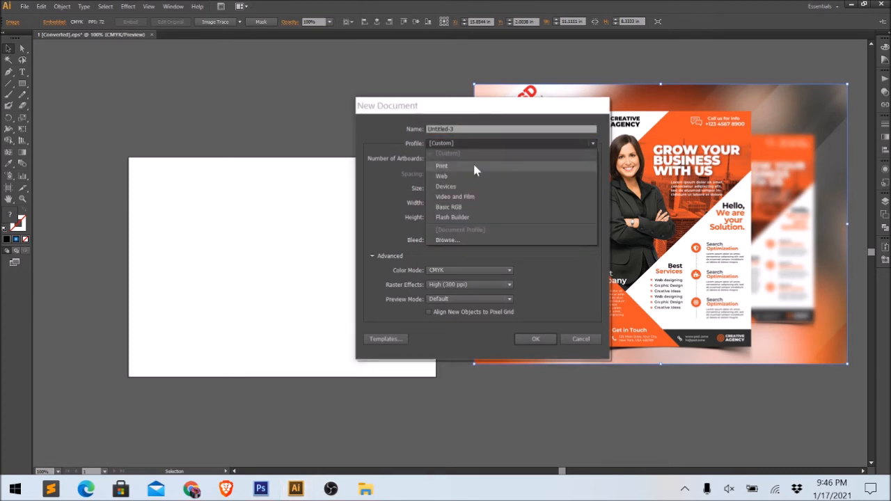
click(473, 165)
click(474, 187)
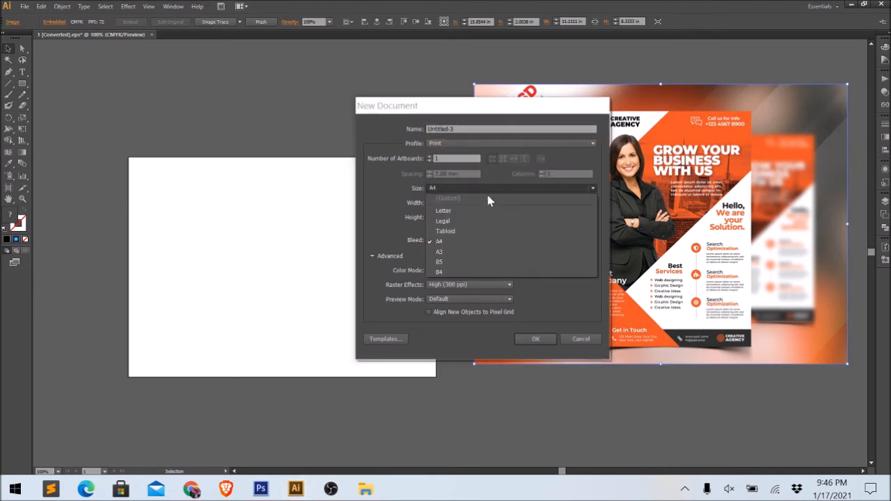
click(453, 242)
click(561, 203)
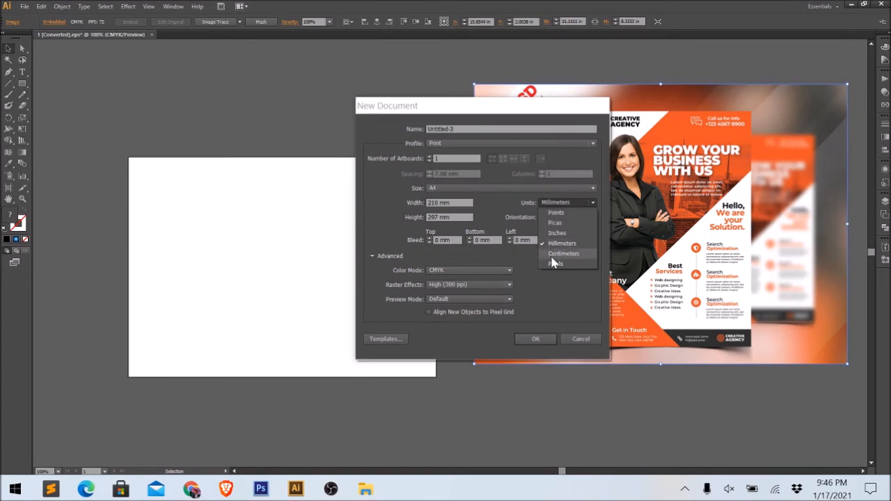
click(555, 234)
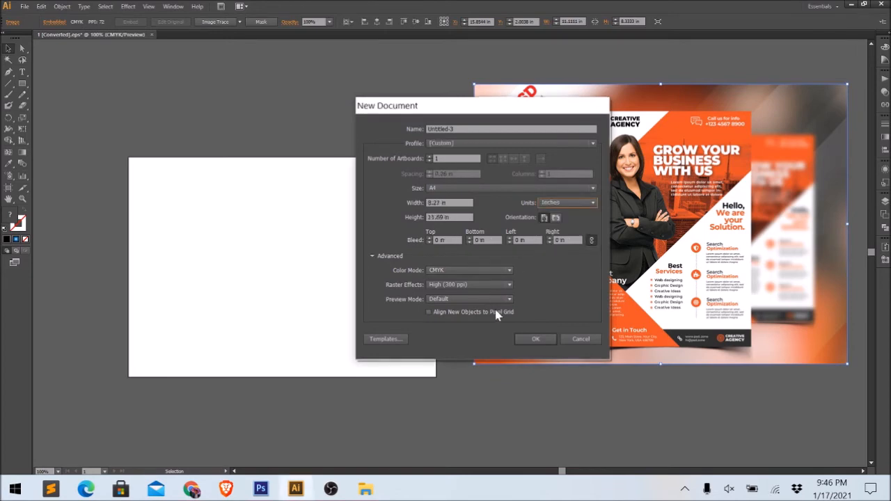
click(537, 341)
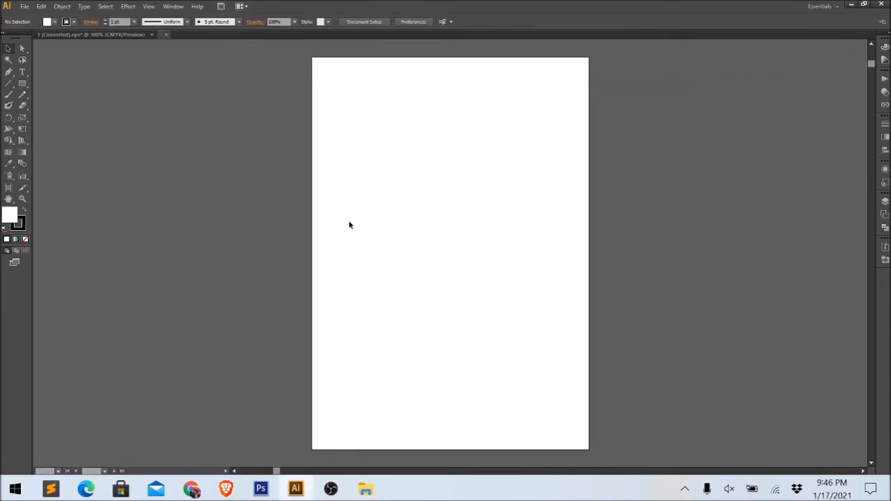
- Copy the orange flyer image from 1 [Converted].eps into the new document and close the original document
click(68, 33)
drag(630, 282, 565, 356)
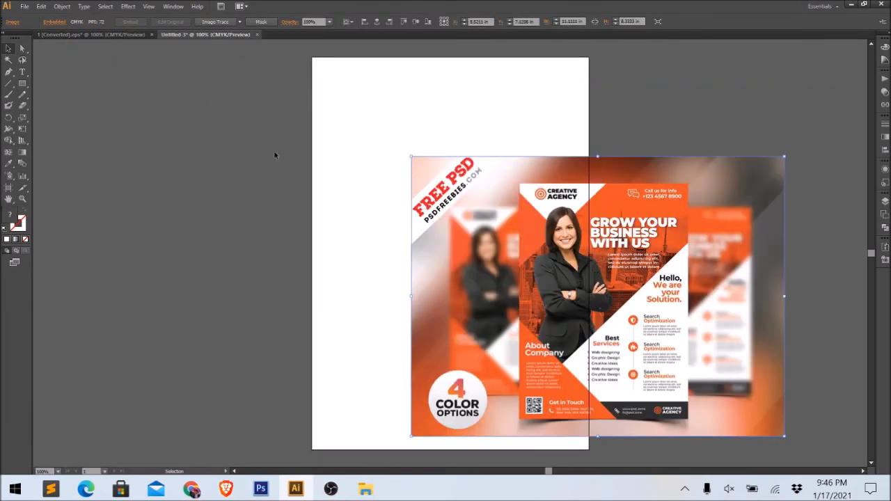
click(151, 34)
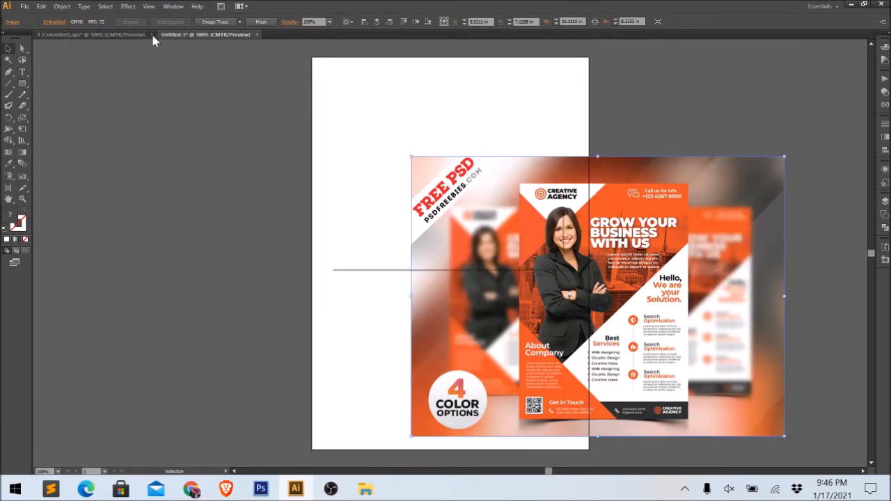
click(493, 257)
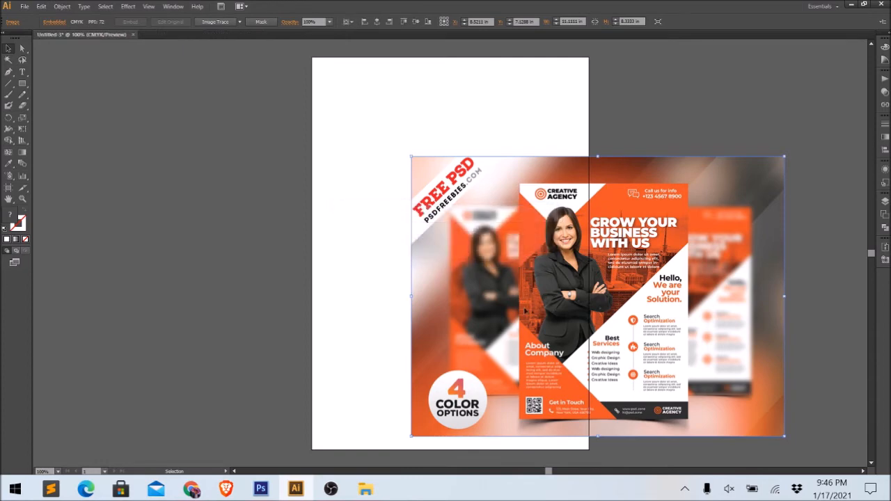
- Move the flyer image off the artboard, placing it beside the blank page's left edge as a reference
drag(626, 336, 377, 316)
drag(320, 285, 193, 279)
drag(265, 289, 235, 286)
click(466, 304)
drag(461, 288, 632, 292)
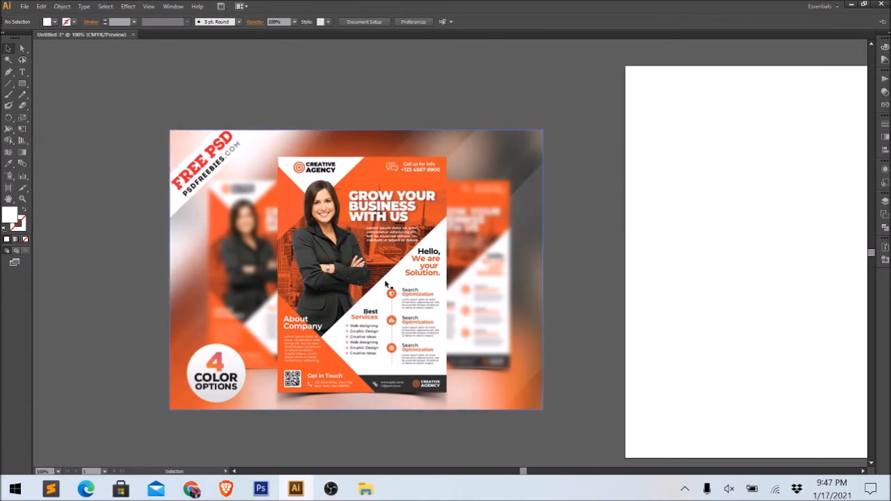
drag(387, 283, 381, 264)
drag(491, 287, 386, 295)
drag(508, 328, 503, 304)
click(546, 333)
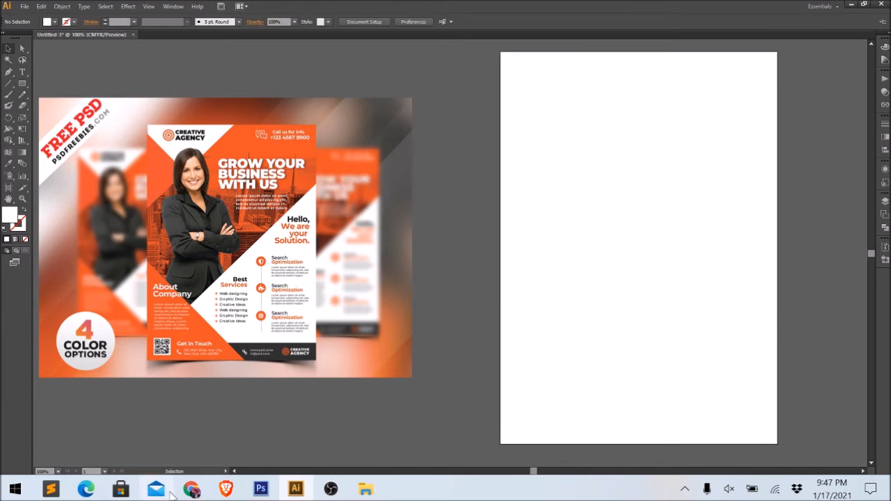
- Switch to the flyer image results in Chrome and try to save the orange business flyer as Business-Flyer-Design-Templates-PSD.jpg
mouse_move(190, 489)
click(112, 425)
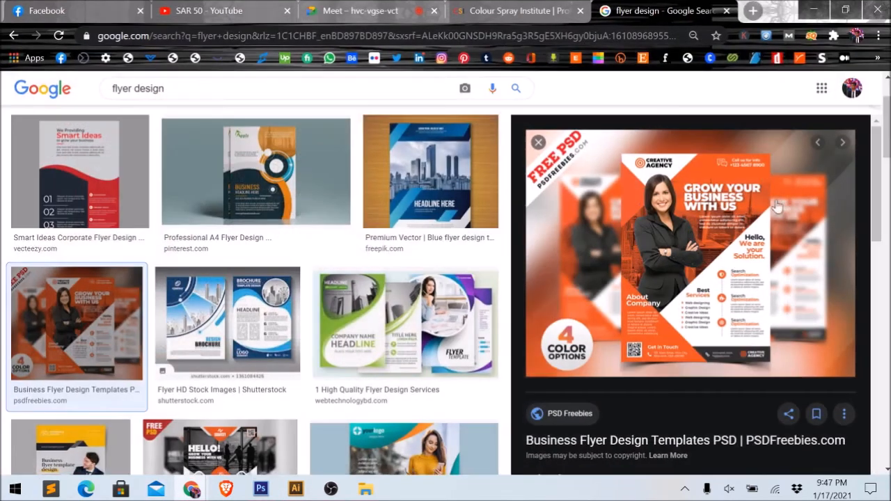
right_click(703, 212)
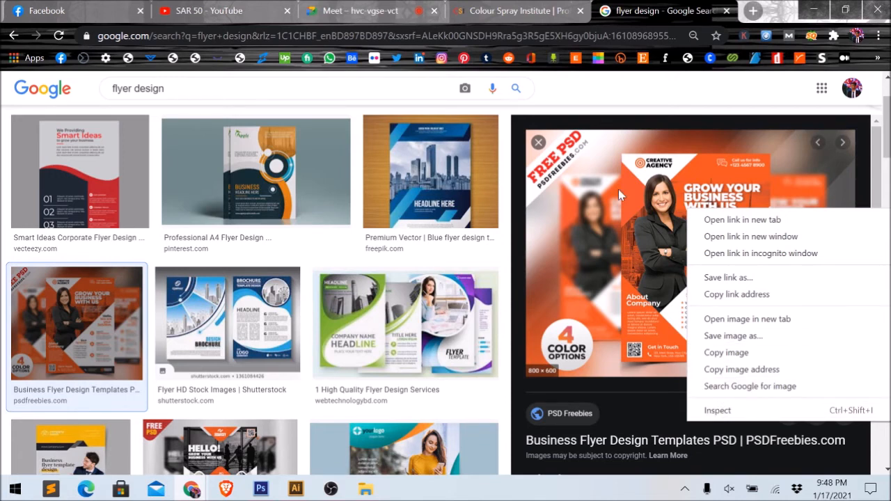
click(731, 336)
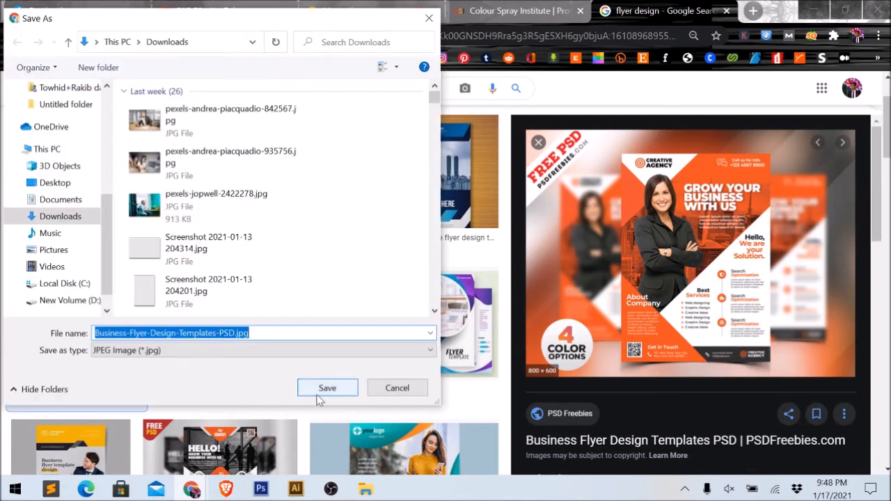
click(394, 390)
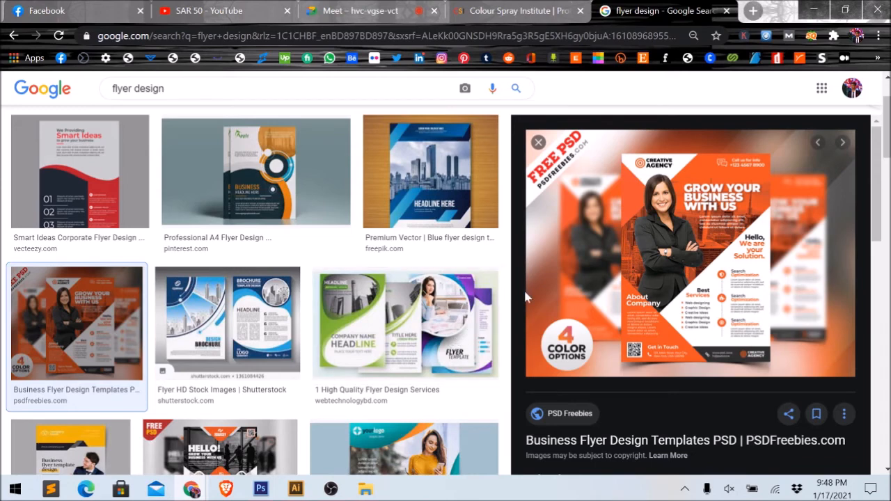
- Open "How to Make Brochure Design In Illustrator Tutorial" from the SAR 50 YouTube channel in Chrome and skim to about 2:58
click(209, 10)
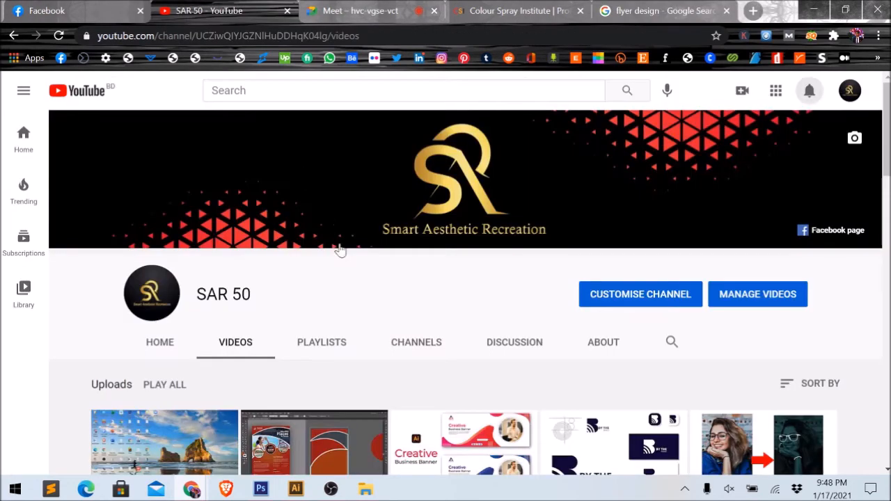
scroll(331, 225, down, 5)
scroll(230, 286, up, 2)
click(227, 280)
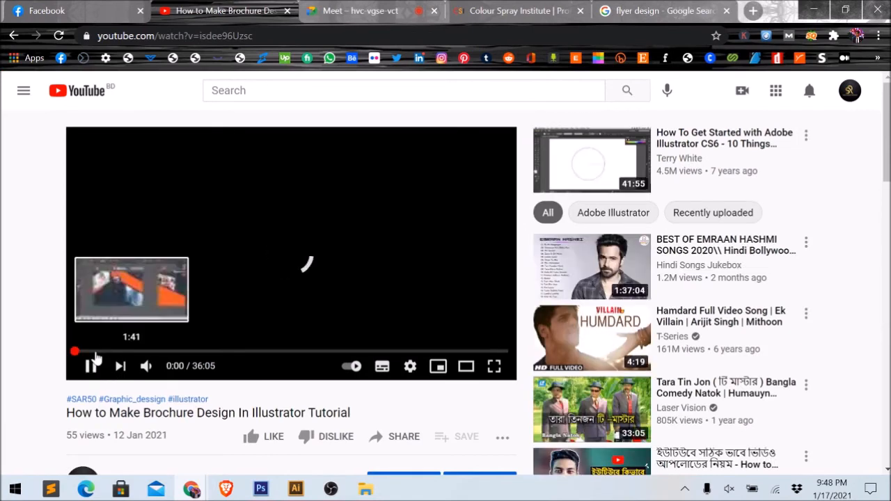
click(96, 352)
click(109, 352)
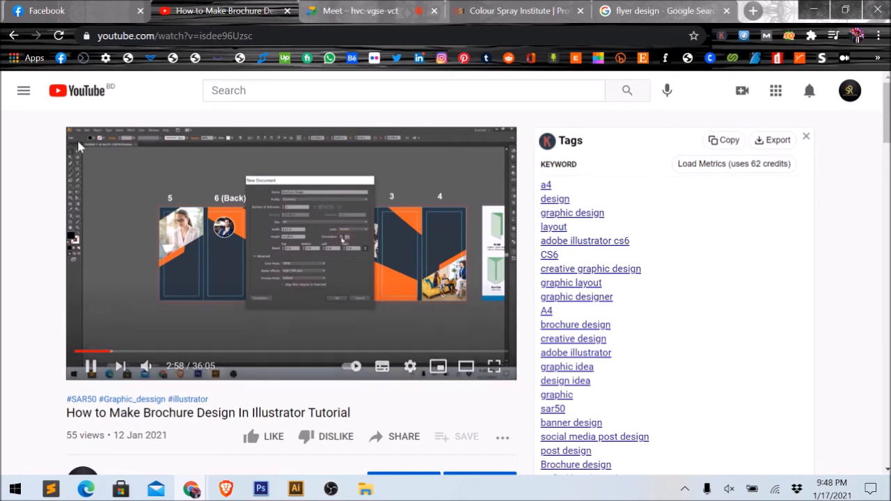
- Return to the channel's uploads, open "Creative A4 Flyer Design Adobe Illustrator CS6" and skim ahead to about 7:35
click(13, 35)
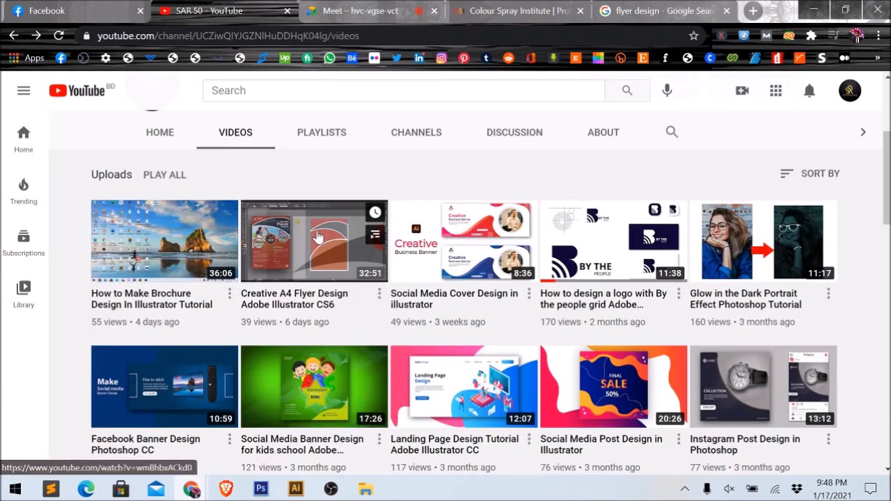
click(314, 297)
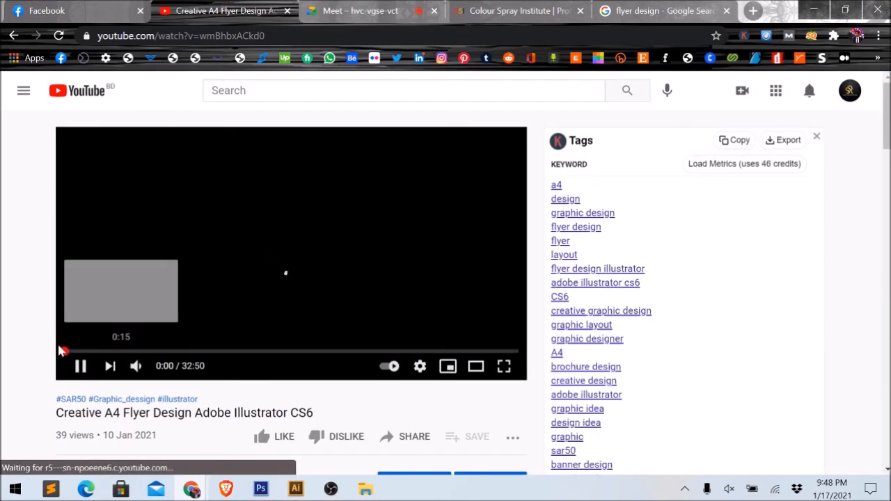
click(119, 352)
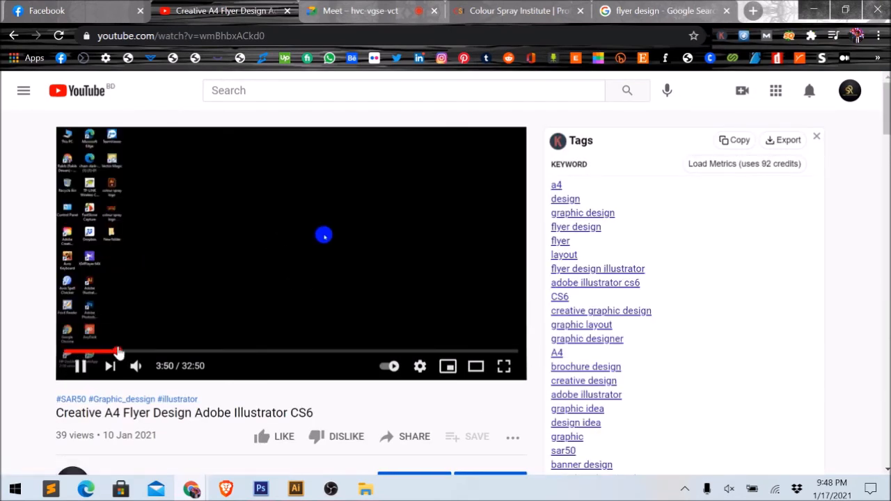
click(132, 352)
click(145, 352)
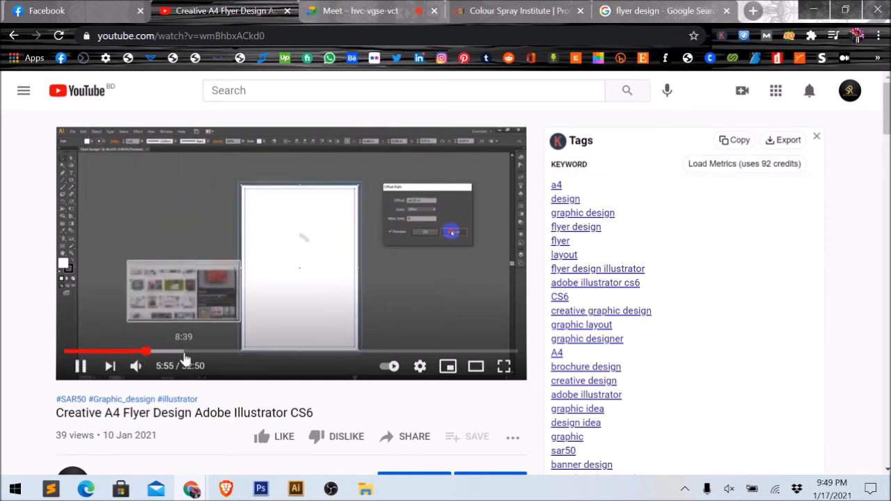
click(170, 352)
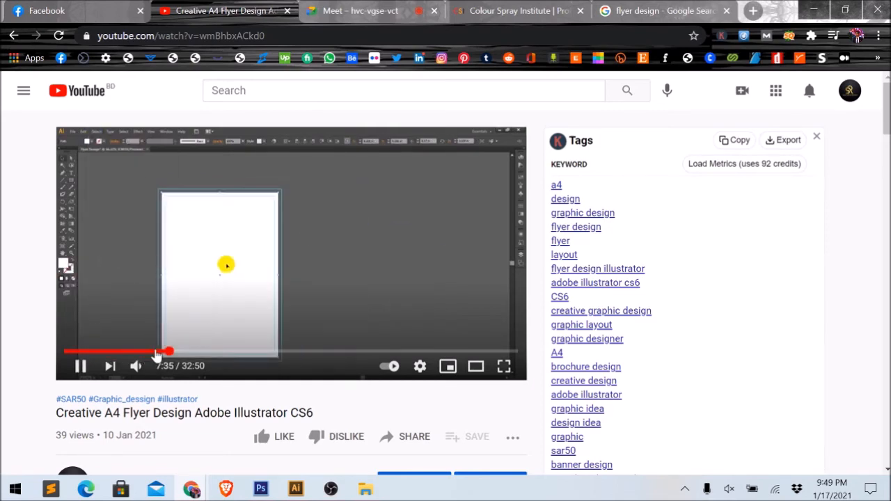
- Skim the flyer tutorial onward to about 12:32, examining the reference placement and the curved shapes drawn on the page
click(183, 352)
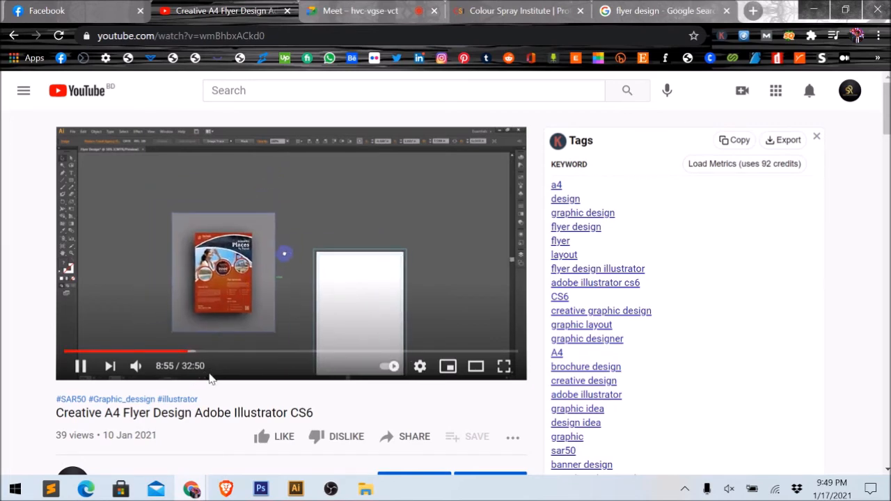
click(192, 352)
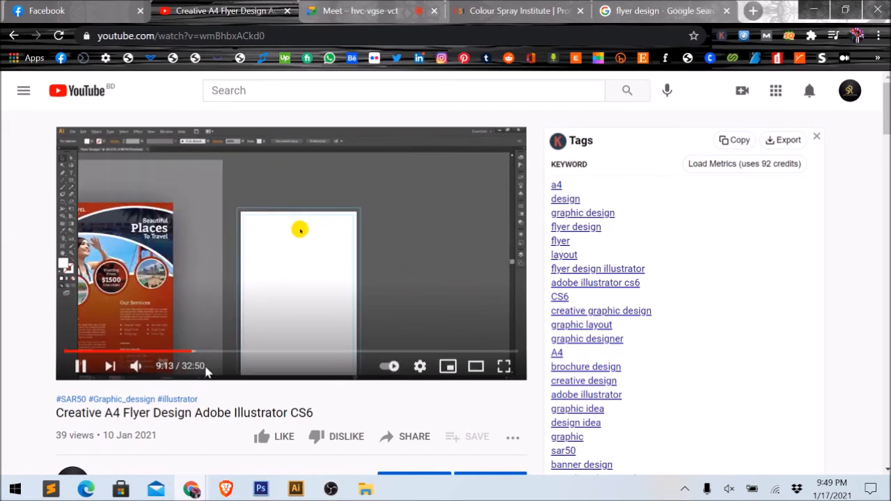
click(197, 352)
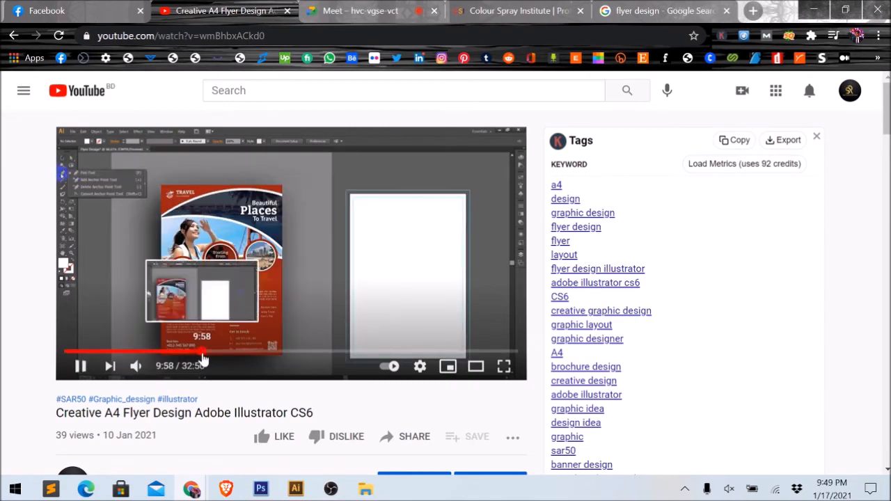
click(202, 351)
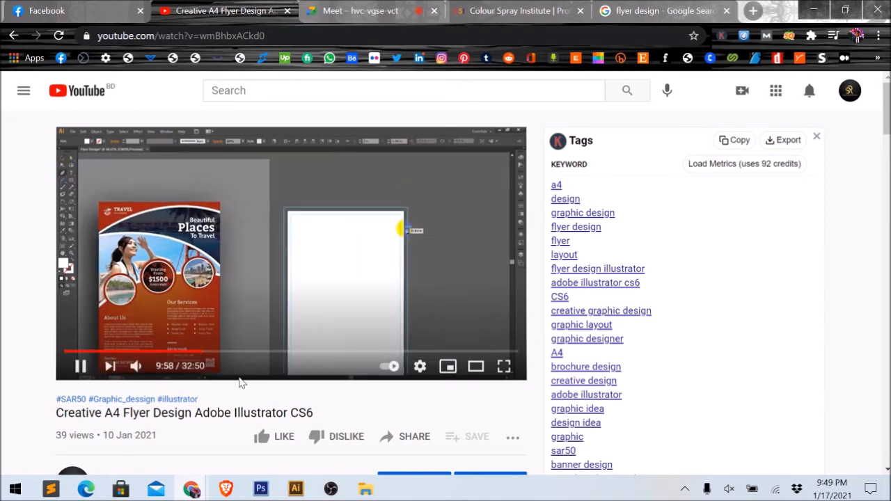
click(214, 352)
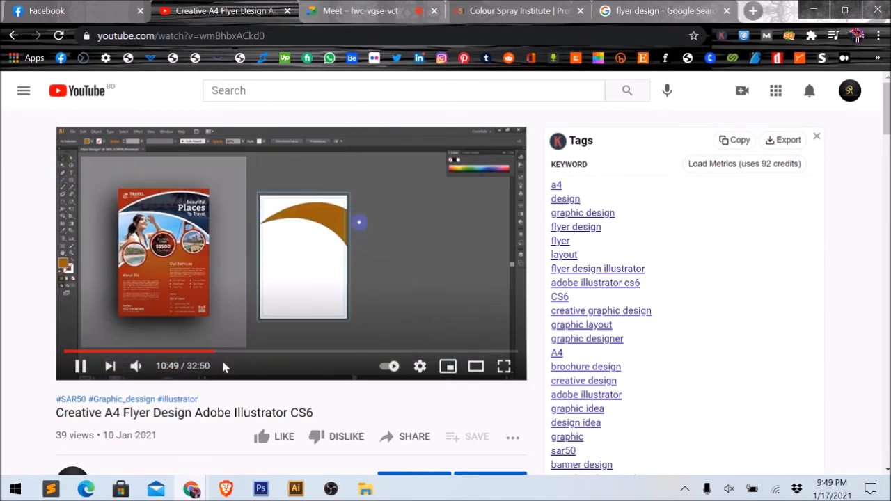
click(226, 352)
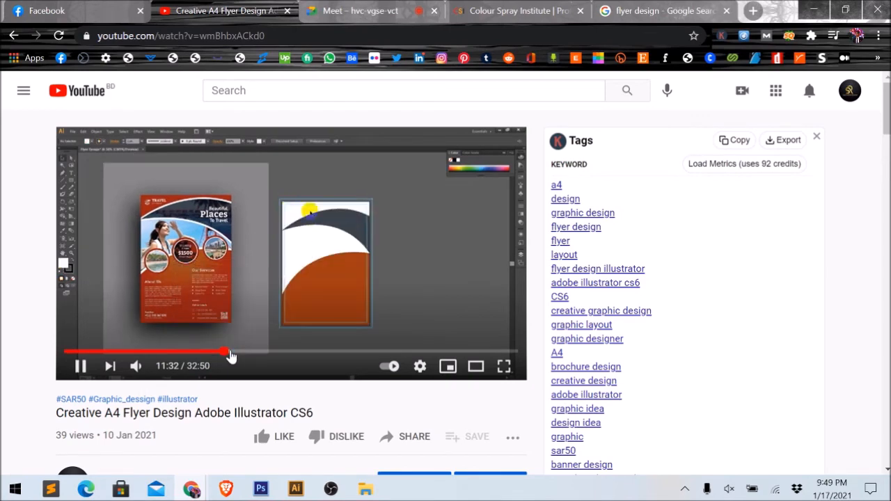
click(230, 352)
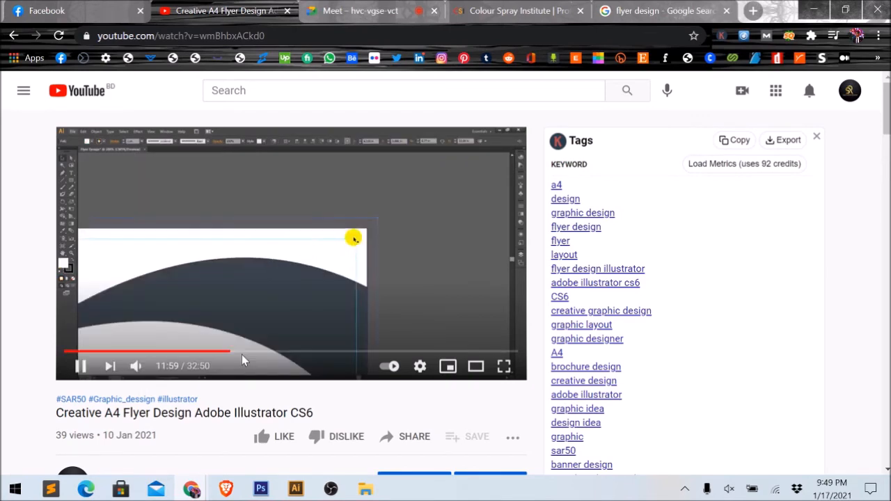
click(237, 352)
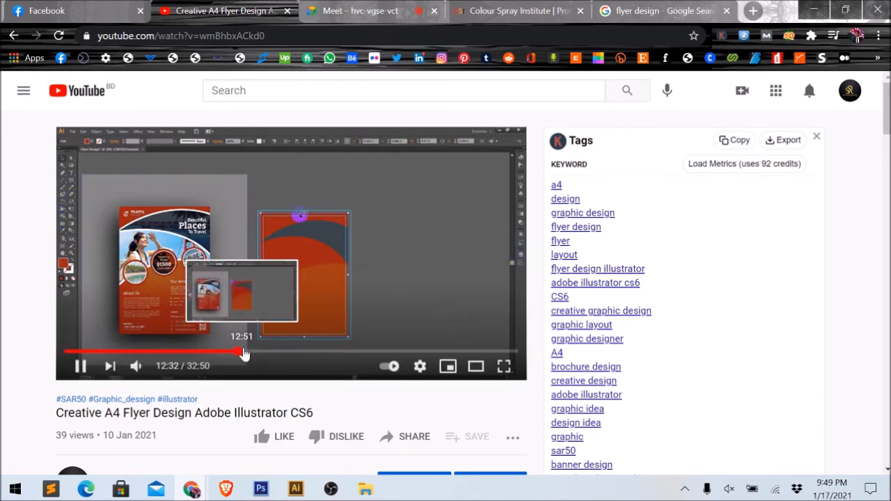
- Watch the flyer tutorial from 12:51 to about 13:50, examining how the page shapes are split with Pathfinder, and return to the channel's uploads
click(243, 352)
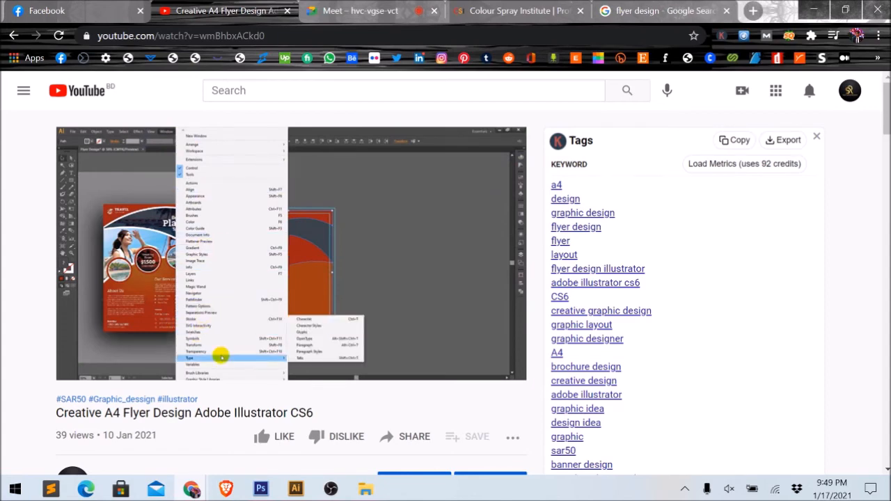
mouse_move(236, 358)
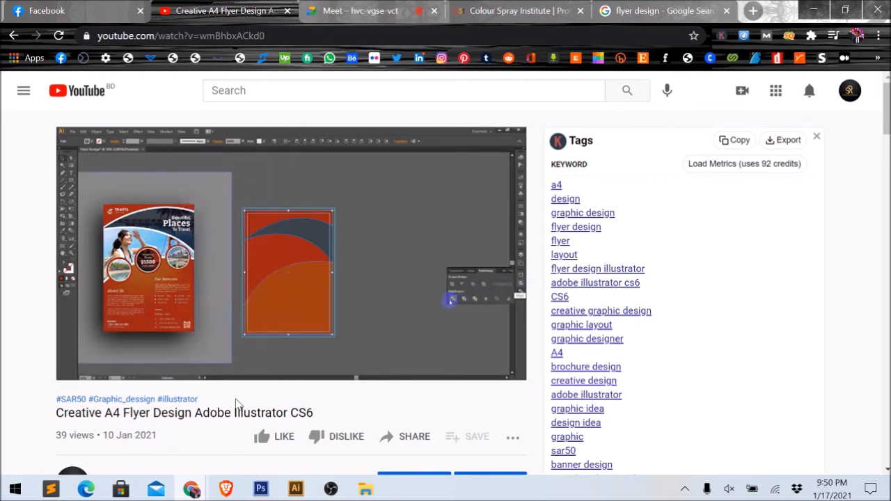
mouse_move(369, 330)
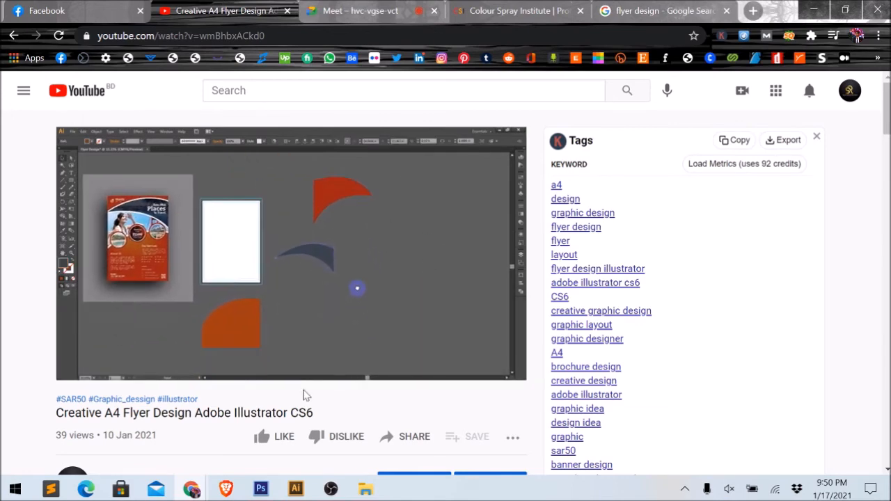
click(81, 369)
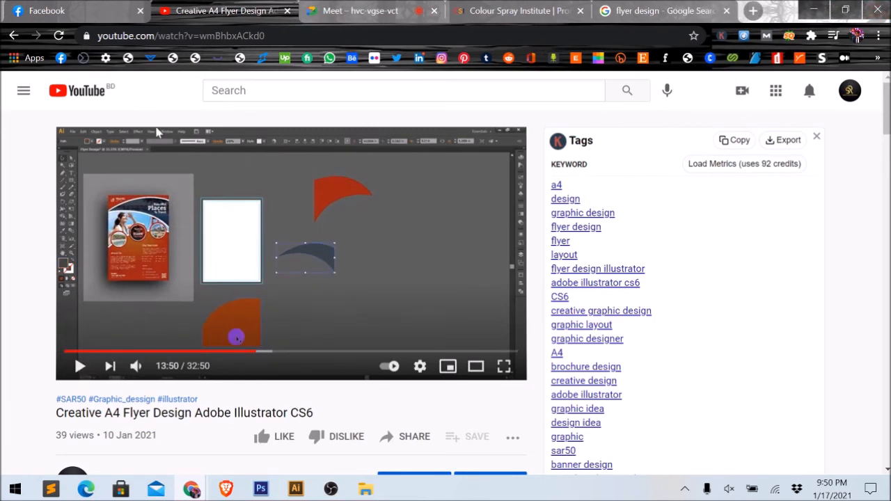
click(13, 36)
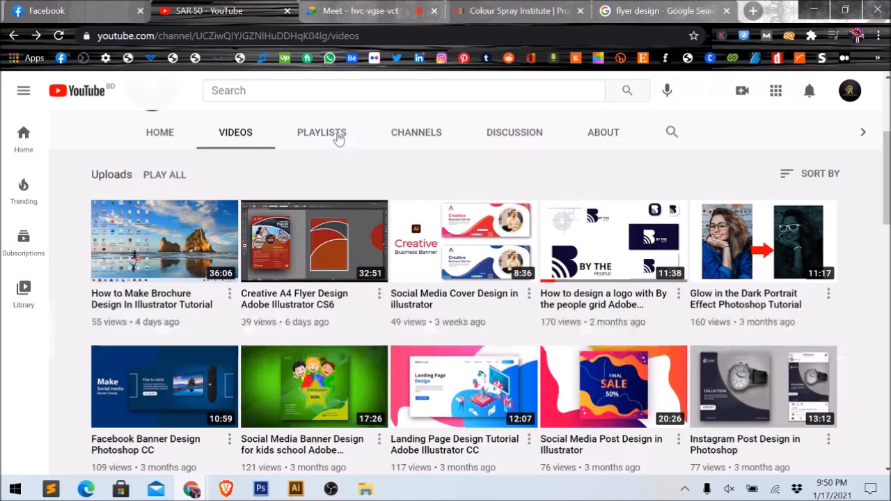
- Switch to Illustrator and draw a rectangle of about 8.27 by 11.75 in covering the whole A4 page
click(814, 9)
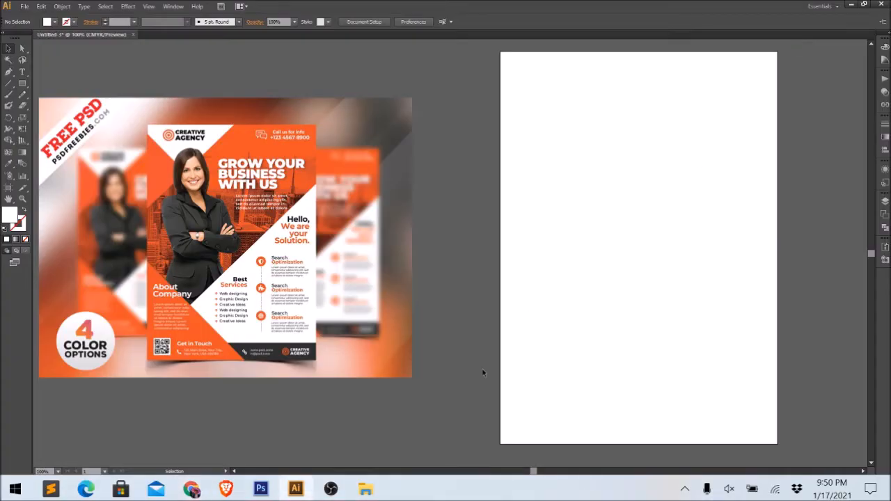
drag(620, 333, 565, 341)
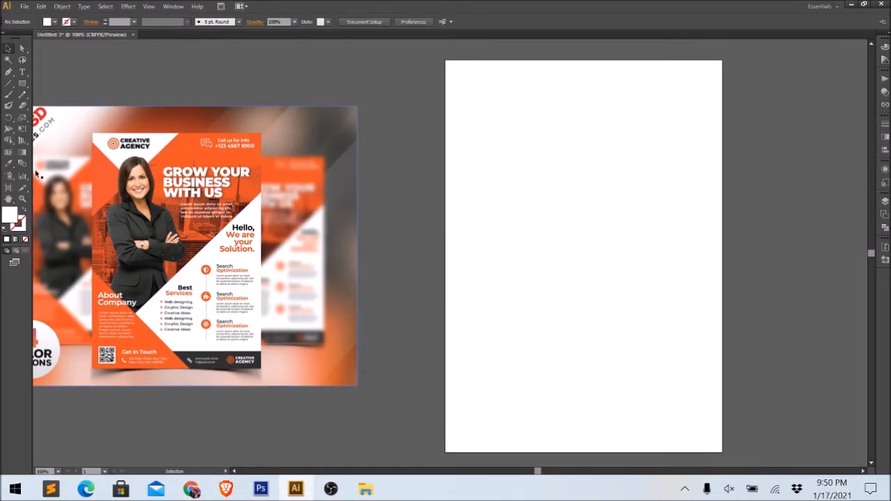
click(23, 83)
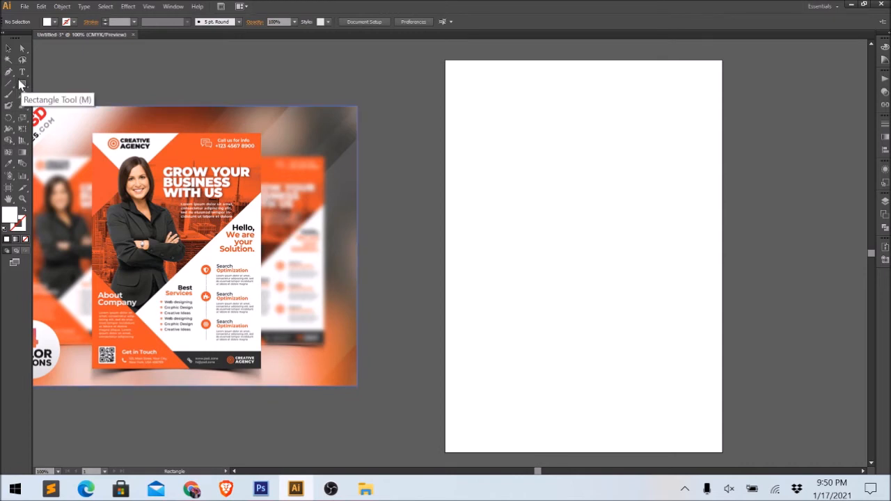
drag(648, 118, 483, 124)
drag(270, 66, 547, 459)
click(8, 49)
- Fill the page rectangle with the flyer's orange, sampled from the reference image with the Eyedropper
click(9, 163)
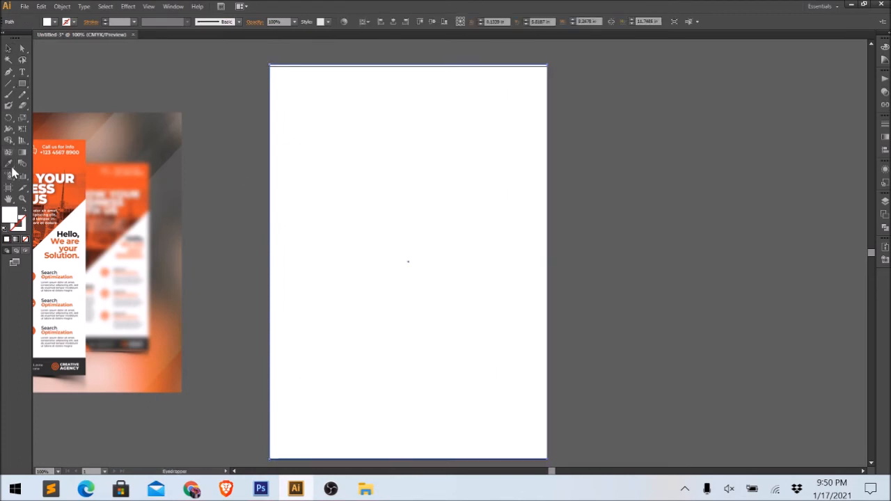
click(92, 172)
click(8, 48)
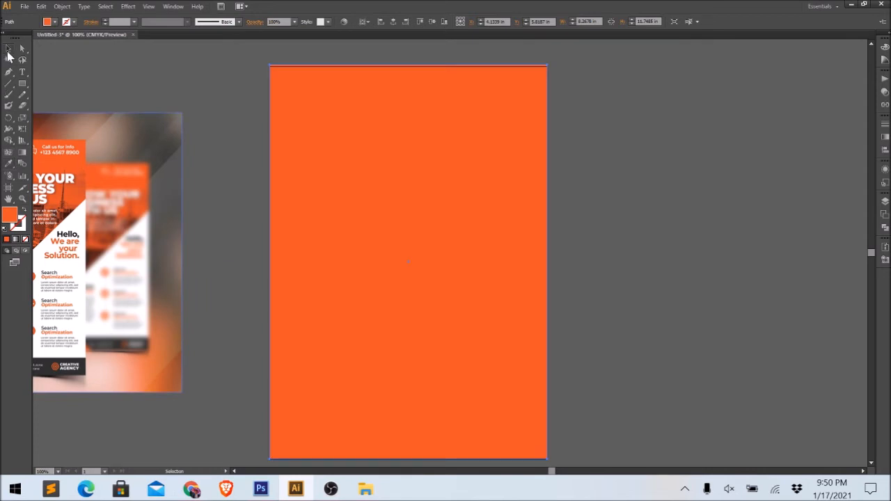
click(205, 136)
drag(241, 174, 221, 169)
click(406, 252)
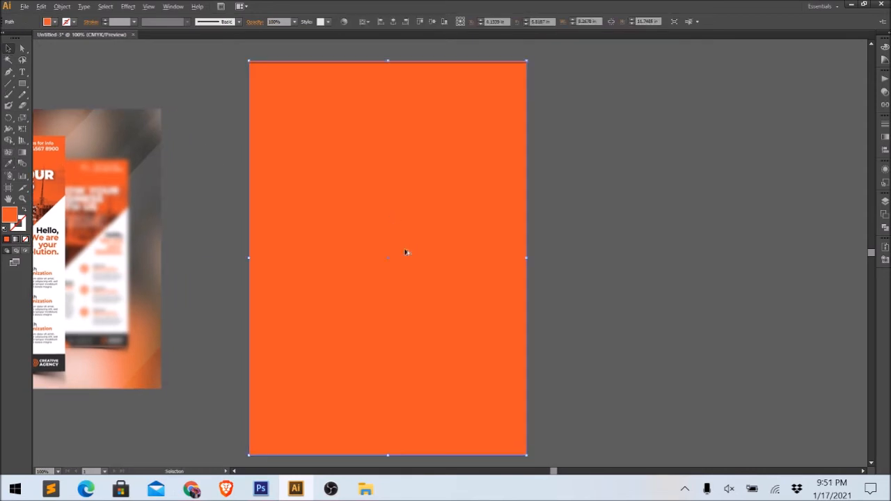
click(9, 73)
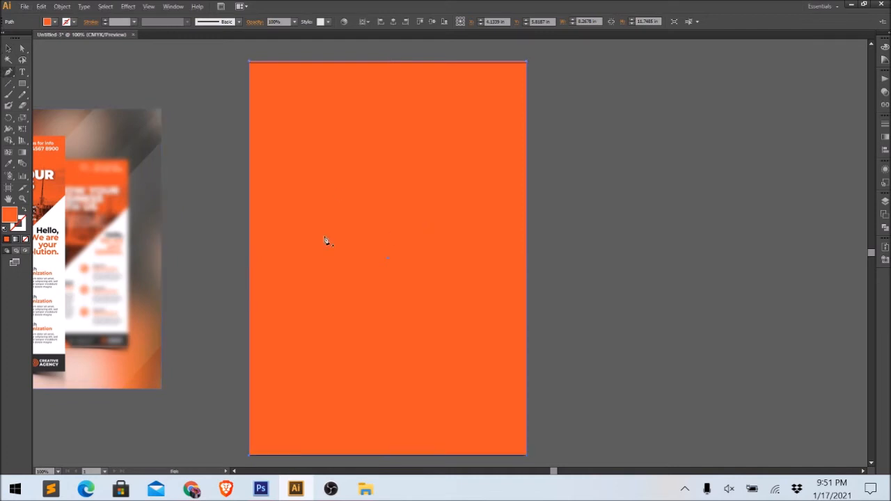
click(250, 147)
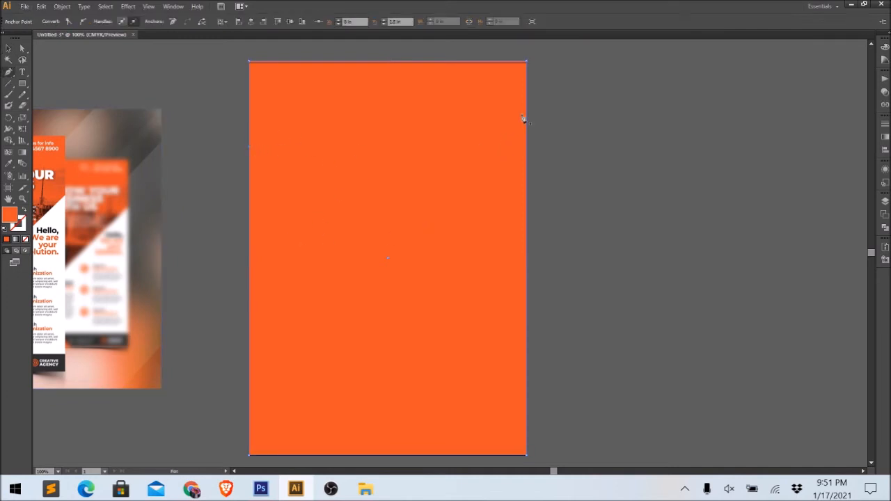
key(ctrl+z)
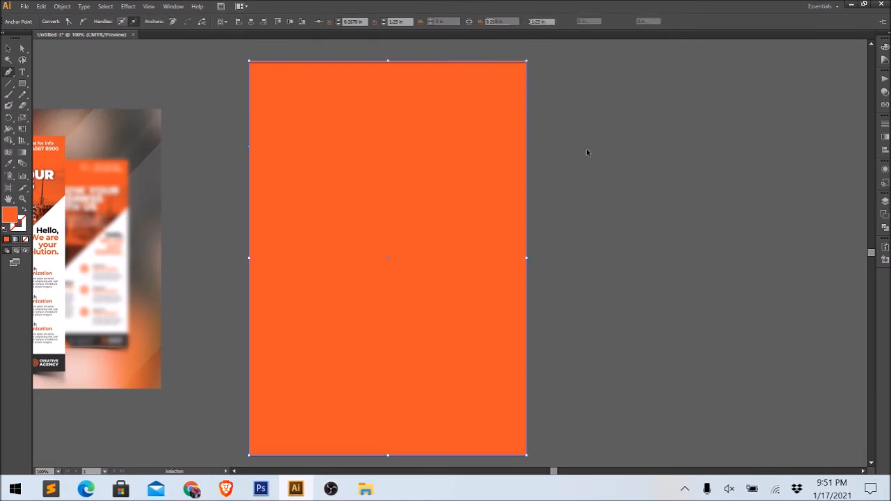
key(ctrl+z)
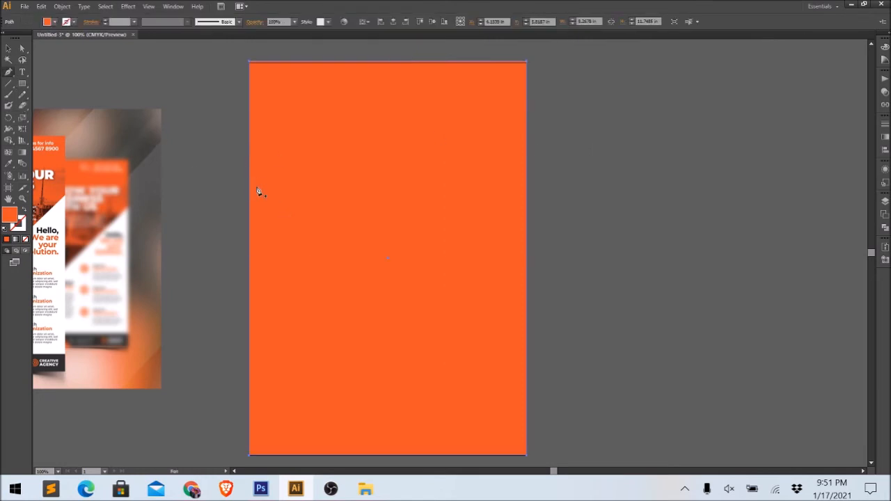
key(ctrl+z)
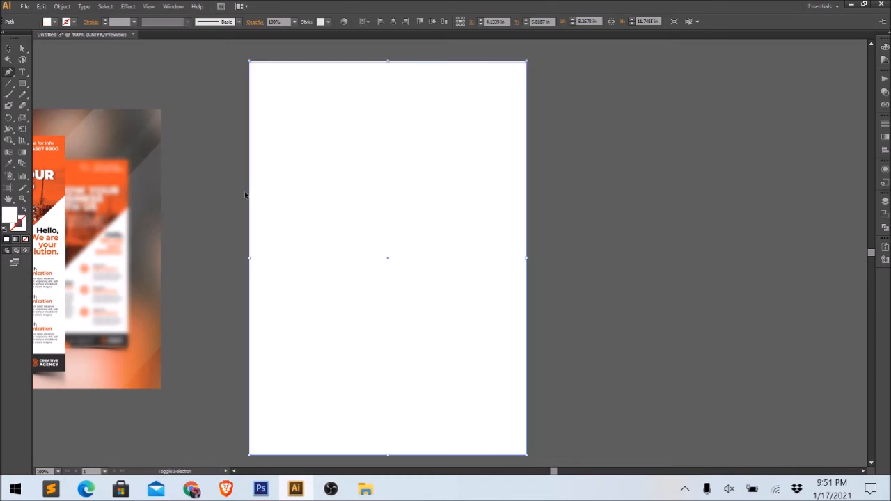
key(ctrl+shift+z)
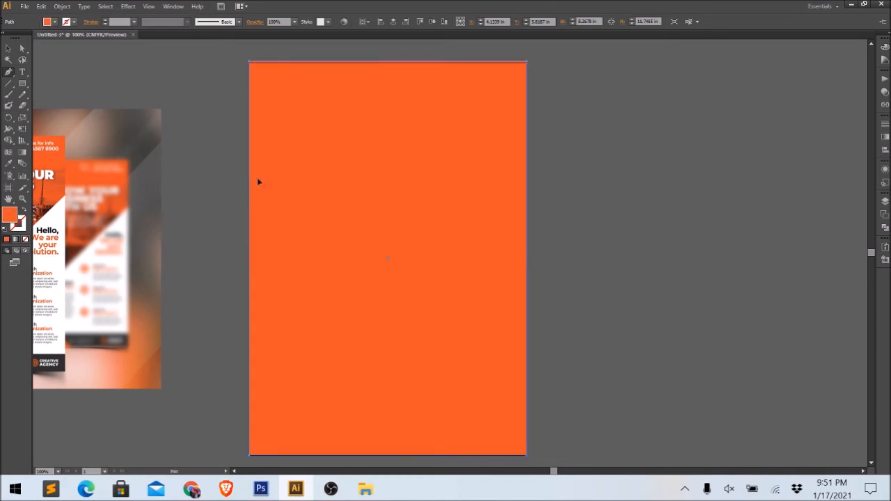
- Draw a closed curved shape about 8.8 by 4.2 in with the Pen tool across the page's upper part, extending past its right edge
click(257, 179)
drag(518, 98, 569, 123)
drag(636, 137, 640, 147)
click(521, 99)
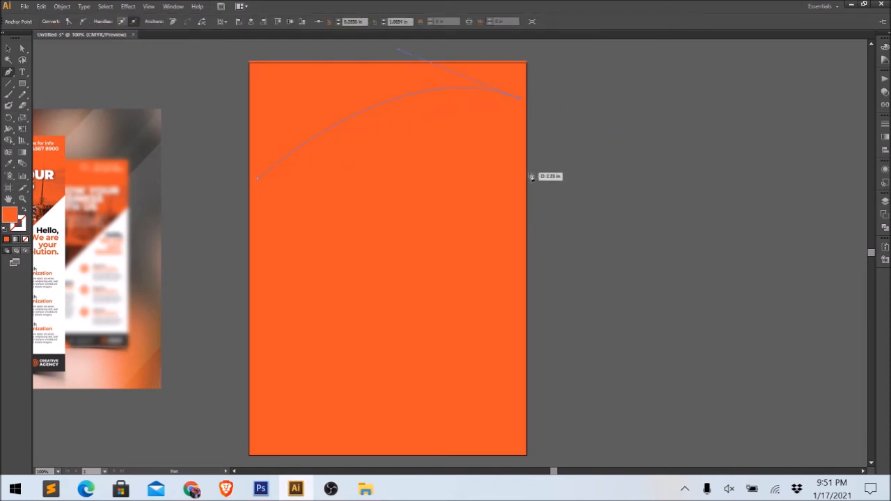
click(553, 129)
click(553, 167)
click(547, 212)
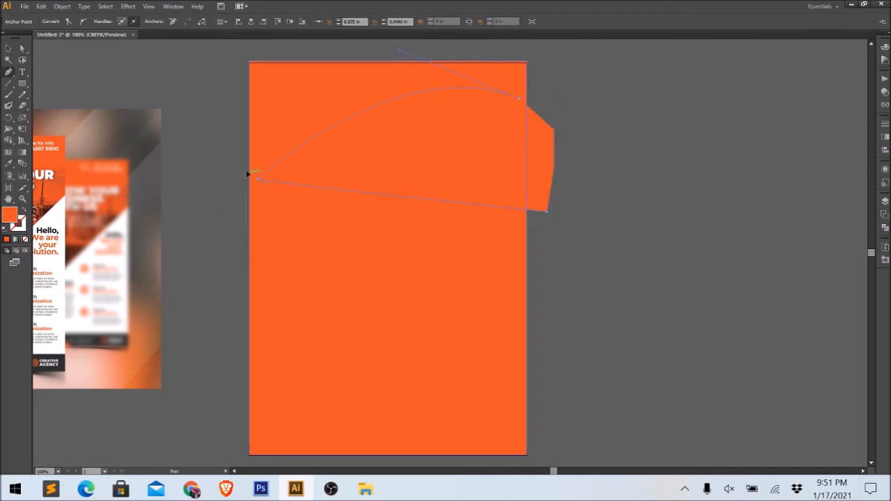
click(8, 48)
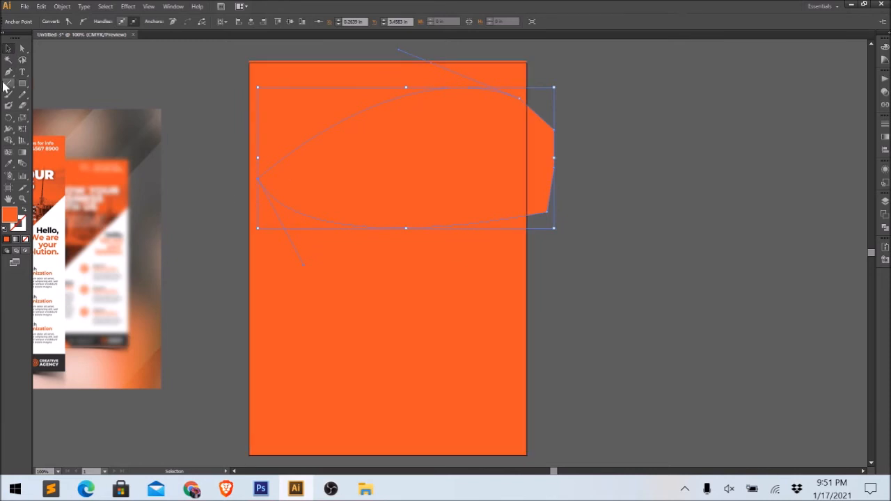
- Shift the curved shape left to reach the page's left edge and fill it with black
drag(349, 202, 343, 205)
click(224, 183)
click(535, 161)
click(885, 46)
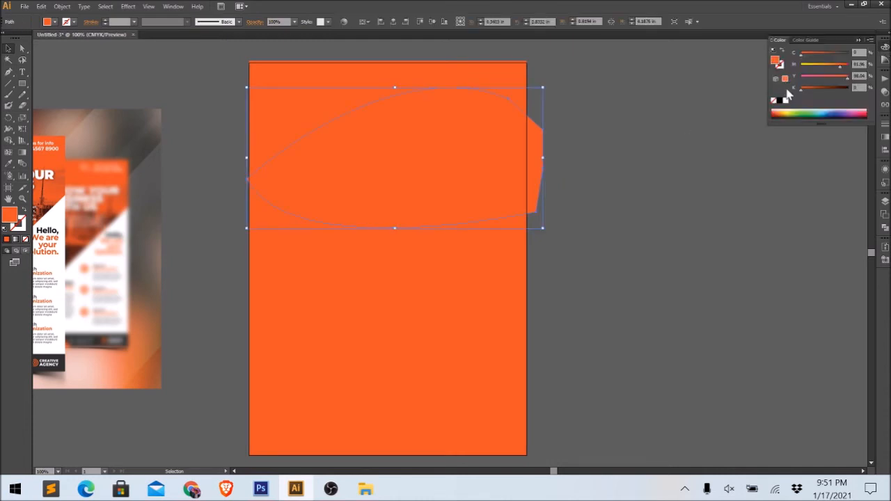
click(780, 101)
click(675, 175)
- Select the black curved shape together with the orange rectangle and bring up the Pathfinder options
key(ctrl+minus)
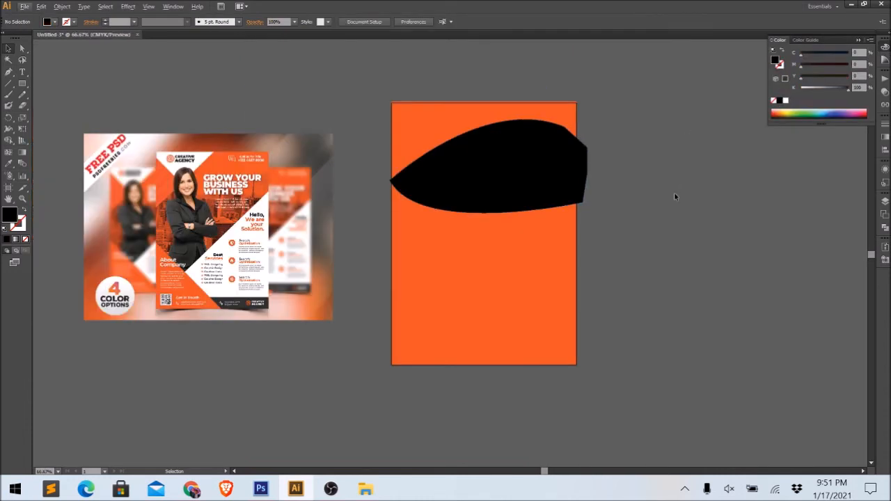
drag(389, 83, 534, 271)
click(859, 40)
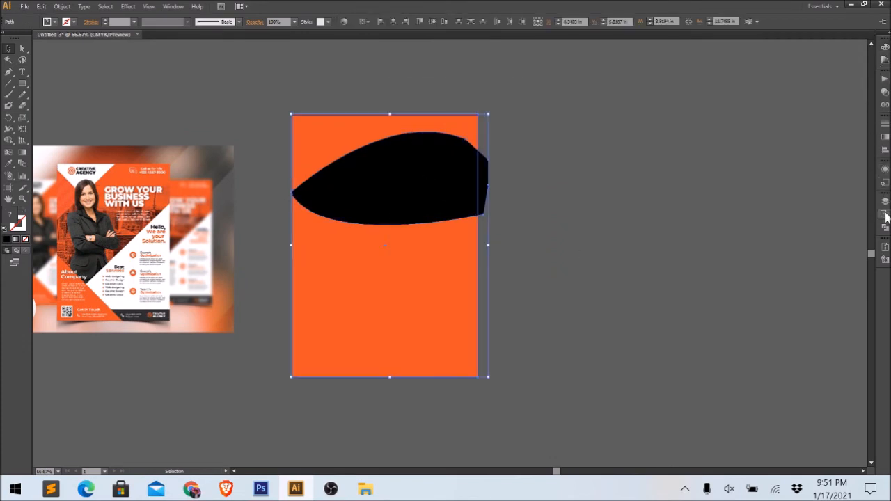
click(885, 227)
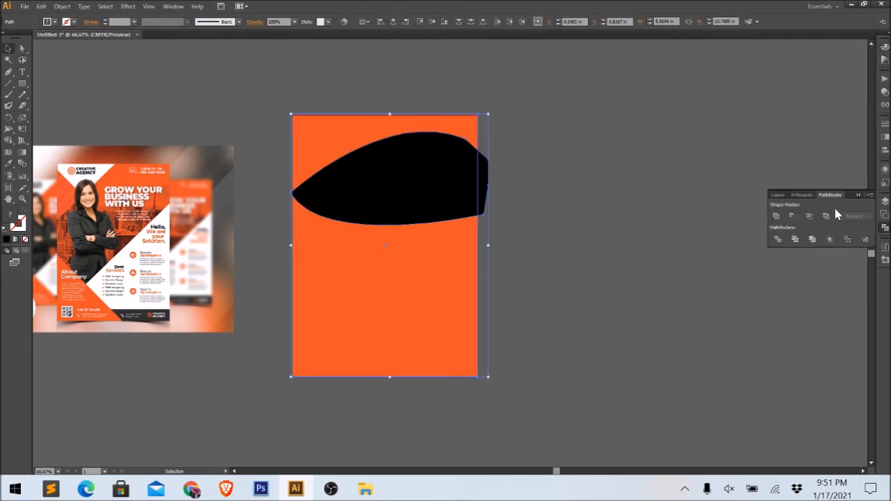
- Undock Pathfinder, hide it, show it again and dock it back beside Layers and Artboards
drag(827, 200, 532, 178)
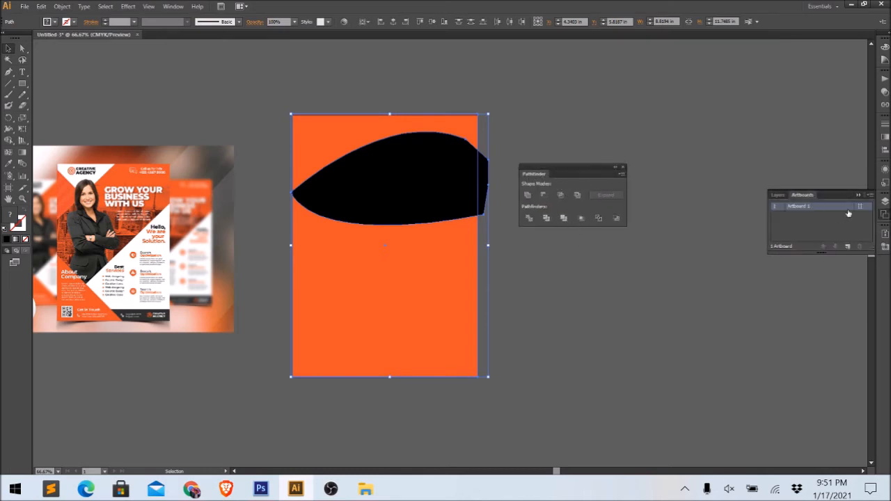
click(172, 6)
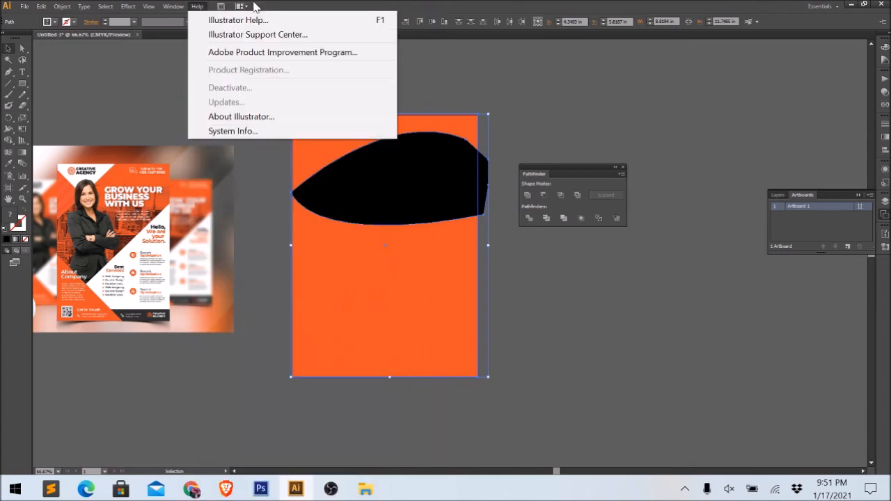
mouse_move(173, 6)
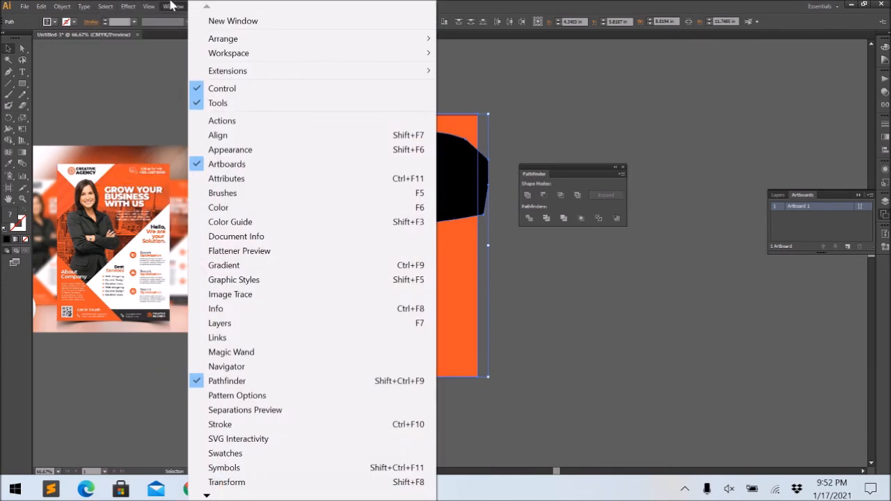
click(227, 384)
click(883, 203)
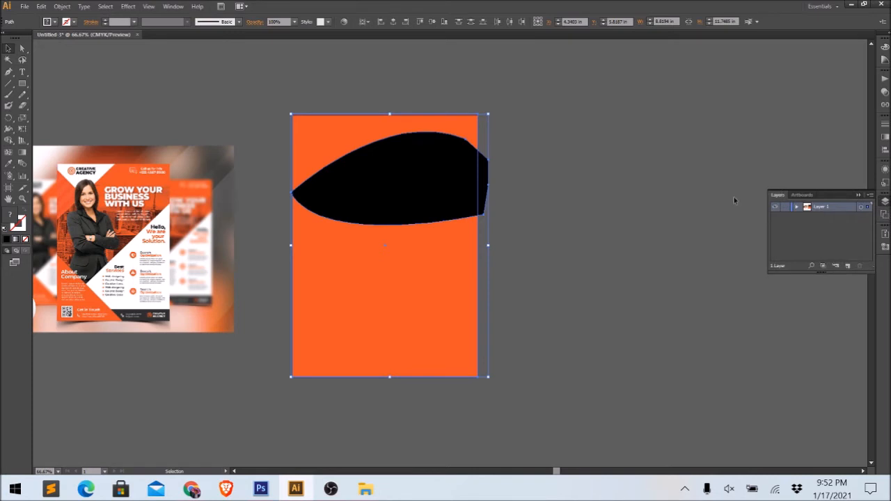
click(173, 6)
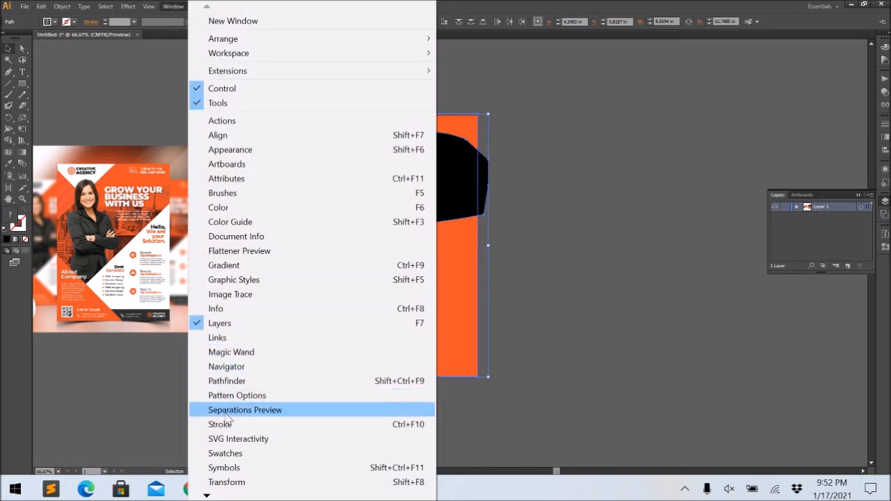
click(251, 380)
drag(594, 173, 838, 195)
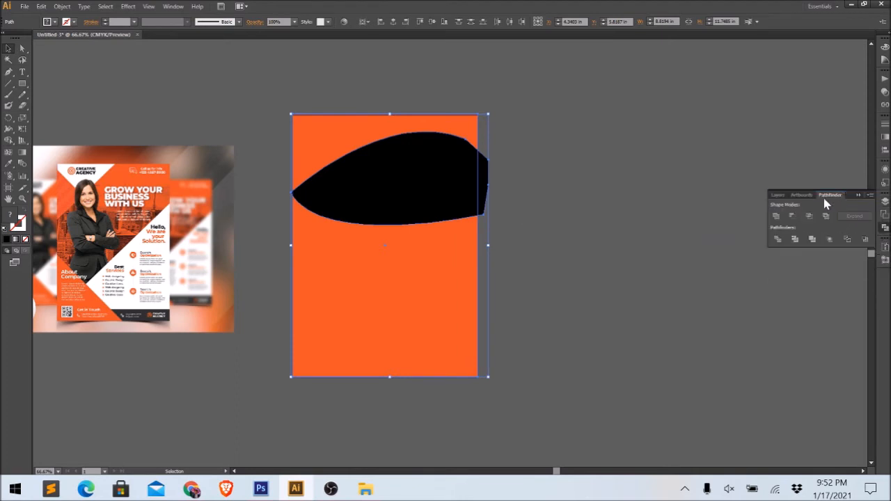
- Divide the selected rectangle and curved shape with Pathfinder, and ungroup the resulting pieces
click(778, 245)
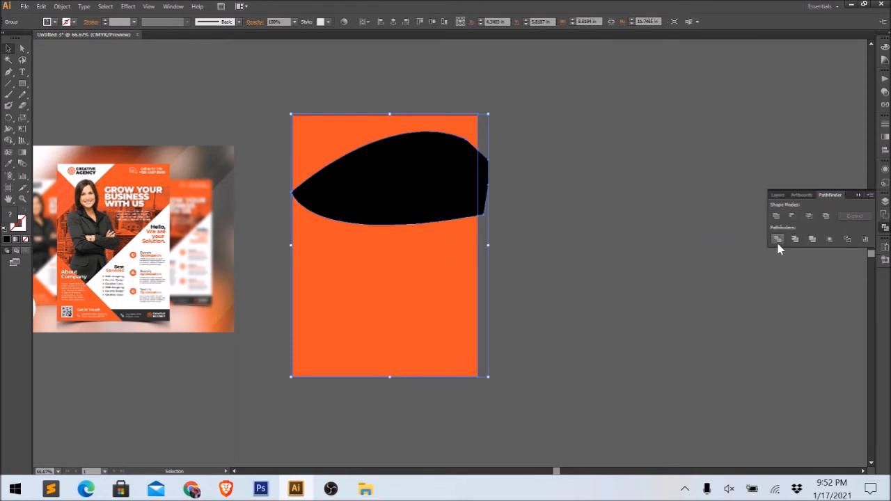
right_click(429, 161)
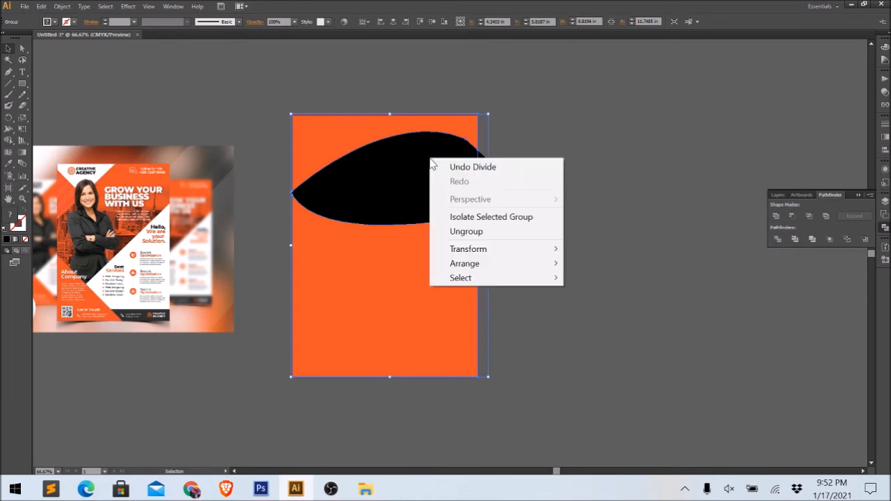
click(460, 232)
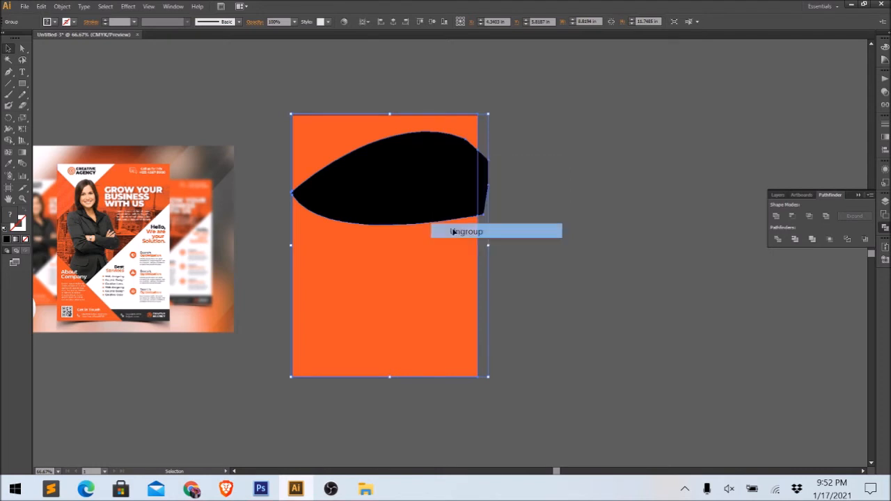
click(597, 262)
- Pull the divided pieces apart: both black pieces right of the page, the upper orange piece up and left, the lower one over the page's lower right
drag(397, 180, 552, 214)
drag(551, 247, 662, 120)
drag(412, 281, 565, 454)
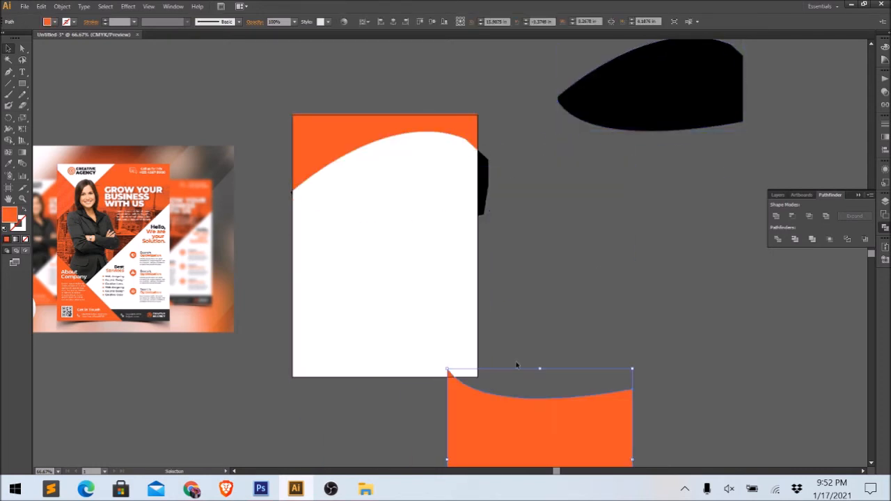
drag(314, 126, 249, 73)
drag(484, 182, 606, 234)
click(665, 299)
drag(699, 308, 590, 243)
scroll(619, 317, down, 1)
drag(418, 355, 373, 254)
click(632, 272)
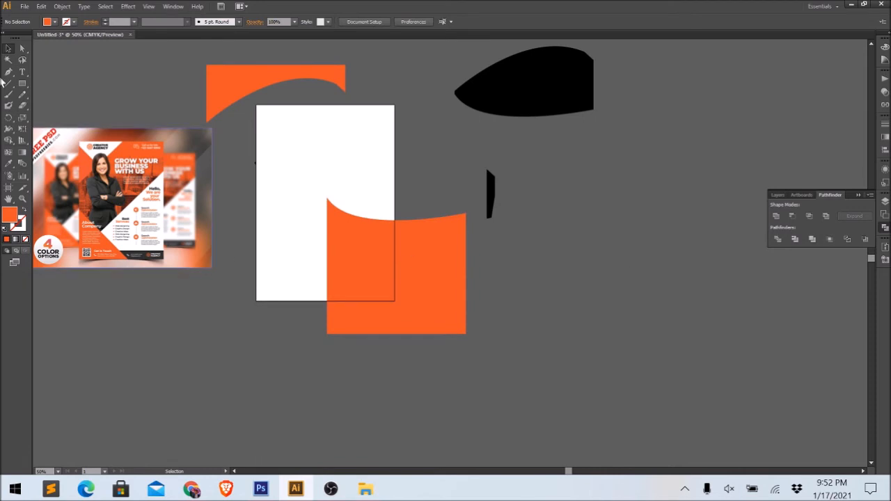
- Draw an orange circle about 7.06 in across right of the page and place an overlapping copy half a diameter to its right
drag(22, 83, 75, 105)
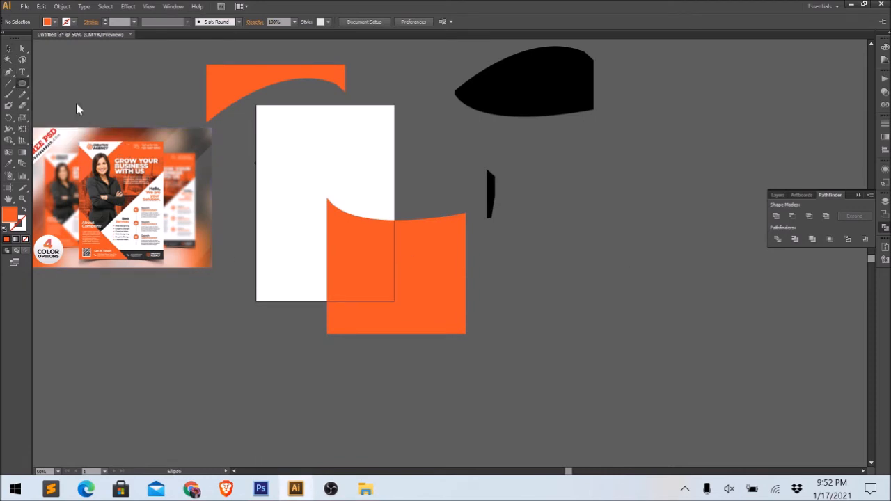
scroll(410, 223, right, 5)
drag(440, 209, 502, 258)
click(8, 48)
drag(460, 220, 514, 215)
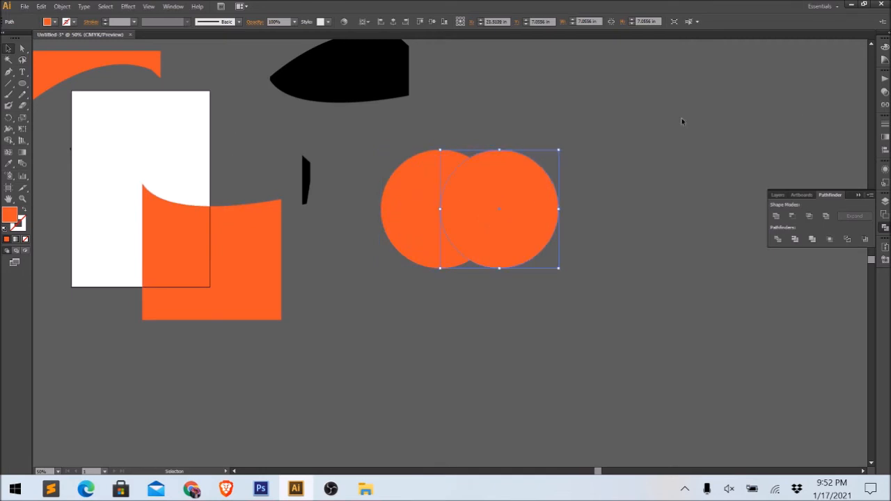
- Divide the two overlapping circles with Pathfinder and ungroup the resulting pieces
drag(540, 250, 670, 349)
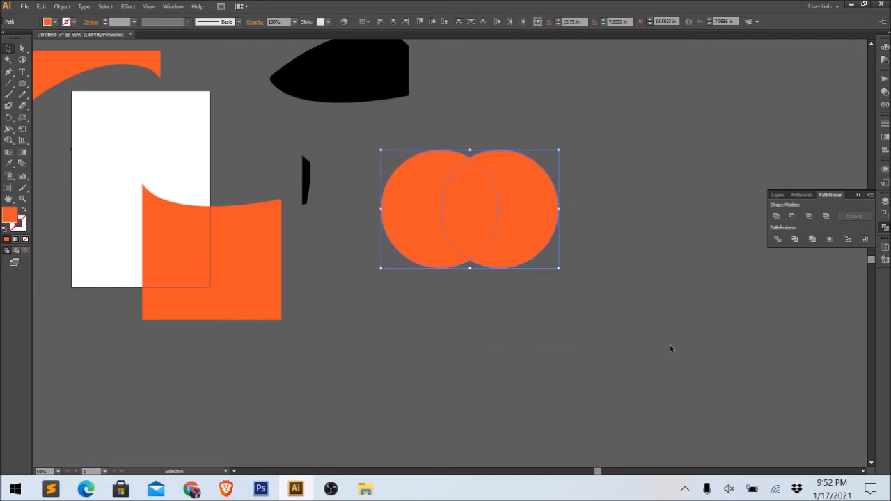
click(777, 239)
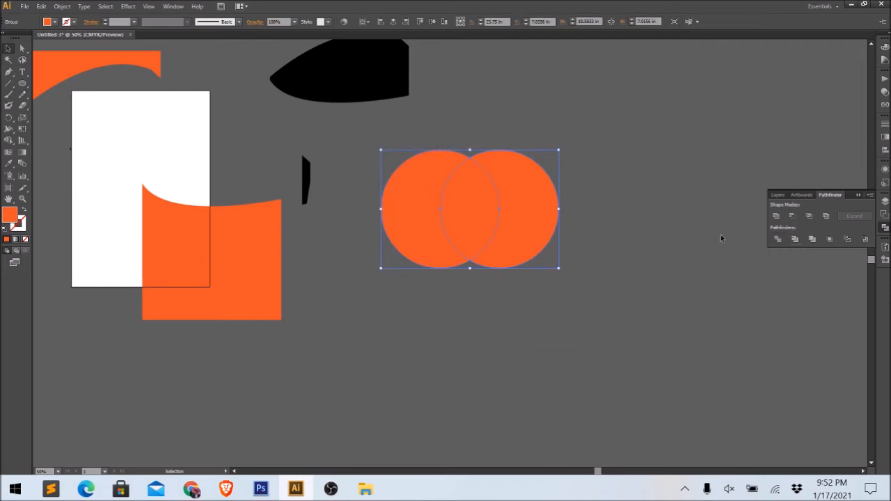
right_click(517, 200)
click(540, 270)
click(621, 273)
- Pull the divided circle apart: one crescent to the right, the other down and left, and the central lens shape up
drag(495, 205, 604, 249)
drag(399, 235, 325, 295)
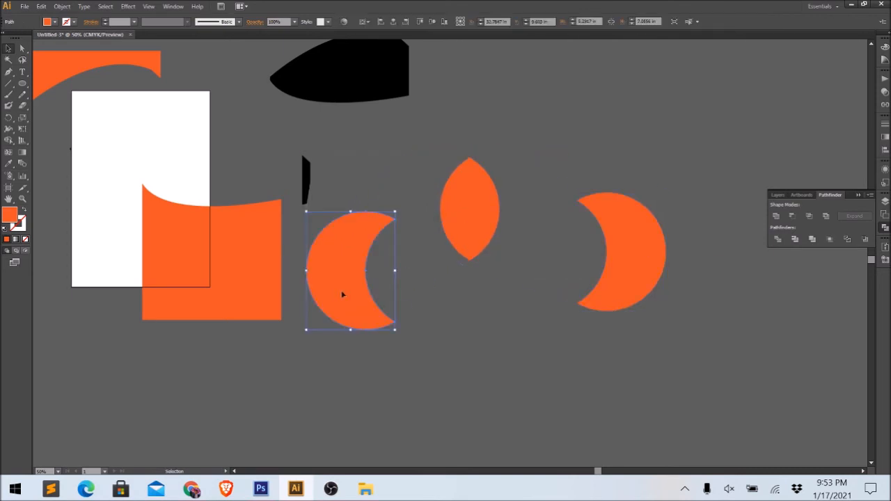
drag(475, 206, 543, 114)
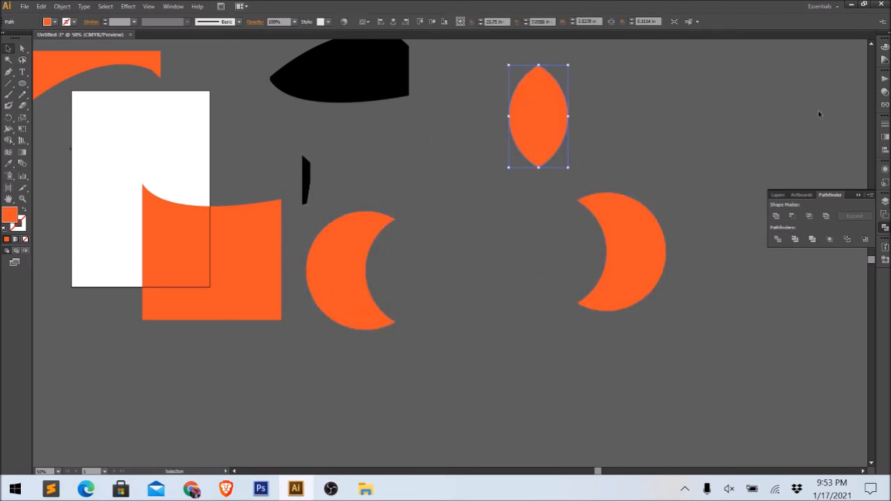
click(710, 150)
- Clear the page by moving the orange lower piece and both black pieces farther right and the upper orange piece up and left
drag(728, 254, 662, 277)
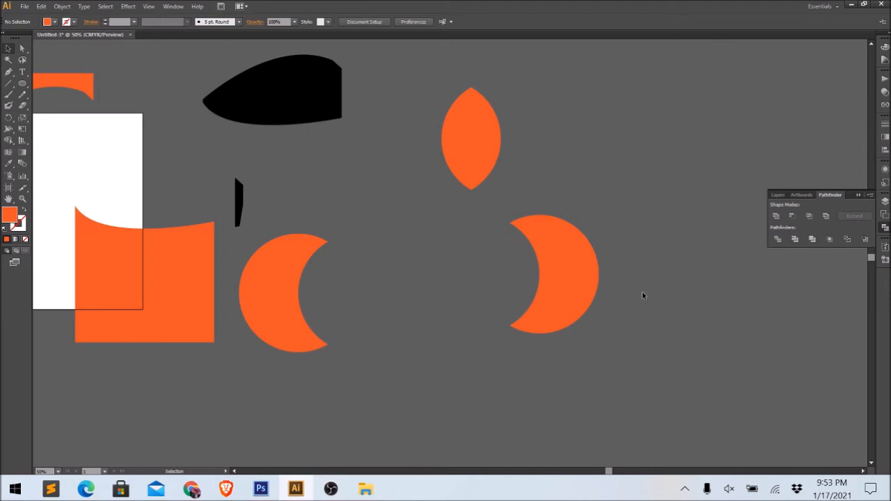
drag(583, 271, 724, 259)
drag(475, 244, 545, 266)
drag(489, 267, 611, 270)
drag(374, 257, 597, 298)
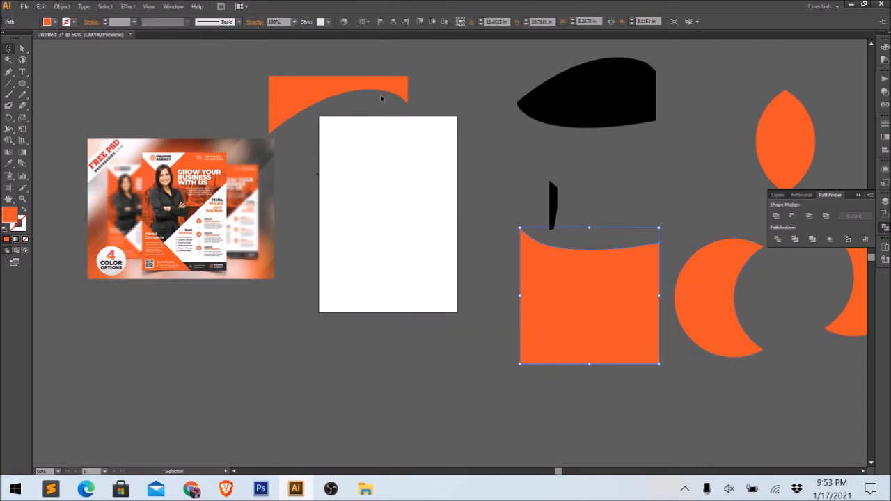
drag(270, 103, 213, 75)
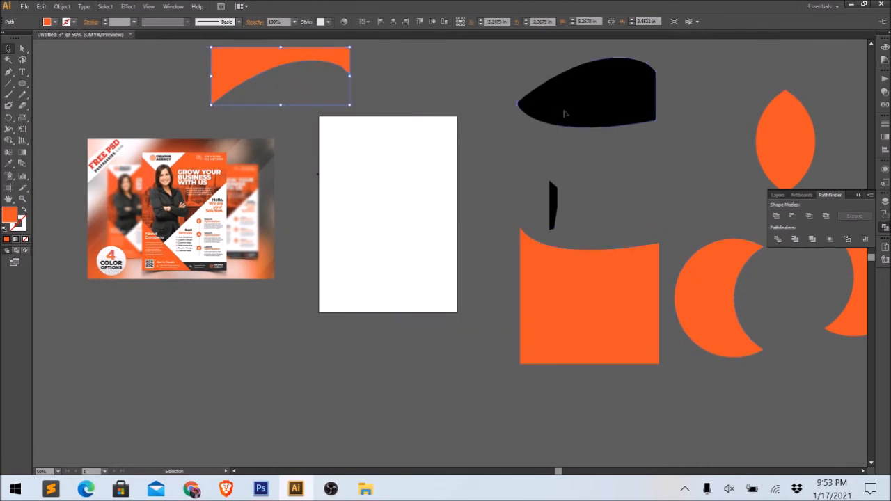
drag(563, 113, 610, 126)
drag(560, 298, 639, 312)
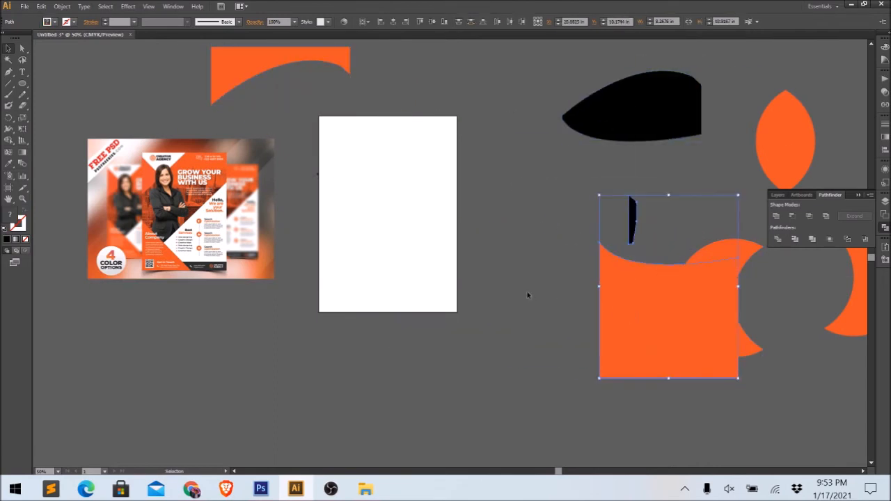
click(527, 295)
- Collapse Pathfinder and examine the reference flyer's overall layout, from the header and photo down to the contact footer
scroll(367, 224, up, 1)
drag(367, 224, 499, 260)
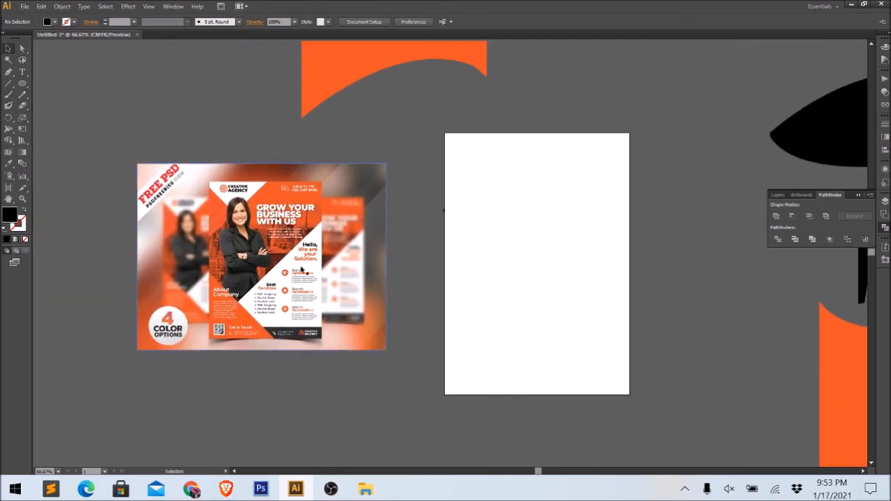
scroll(254, 222, up, 2)
drag(285, 321, 322, 303)
drag(283, 135, 259, 68)
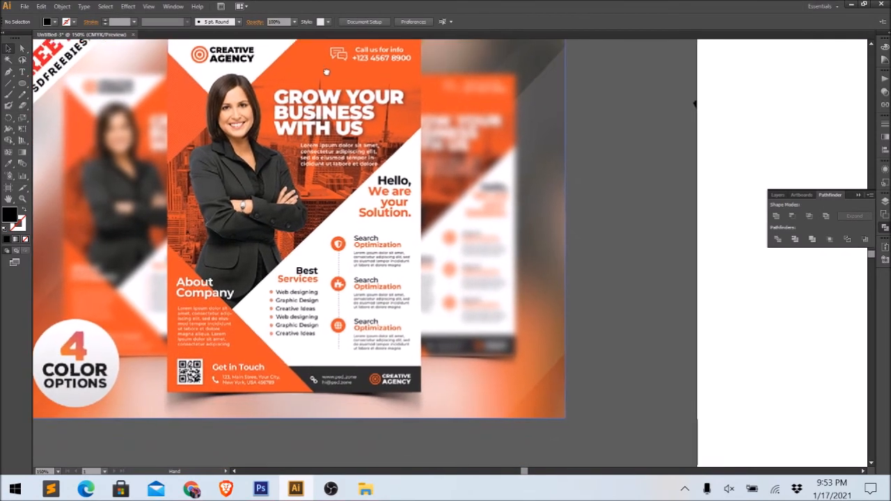
drag(291, 163, 292, 178)
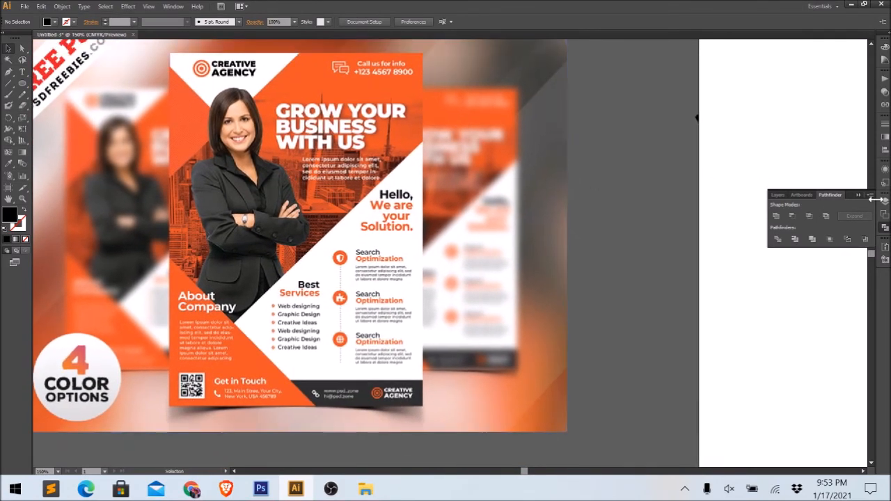
click(864, 198)
drag(483, 210, 492, 238)
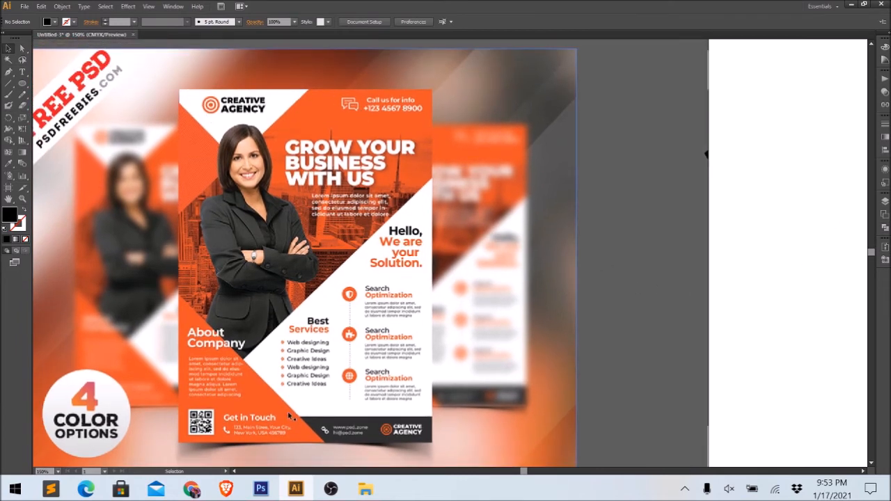
drag(358, 371, 341, 367)
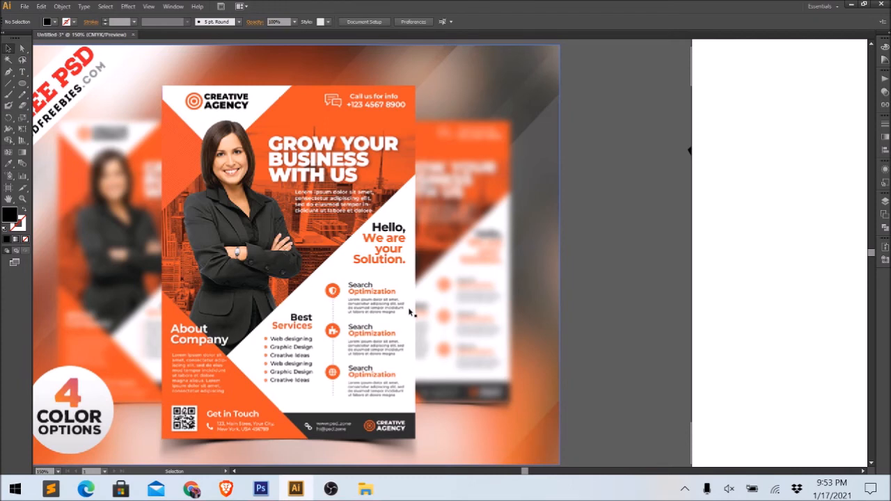
drag(411, 313, 339, 204)
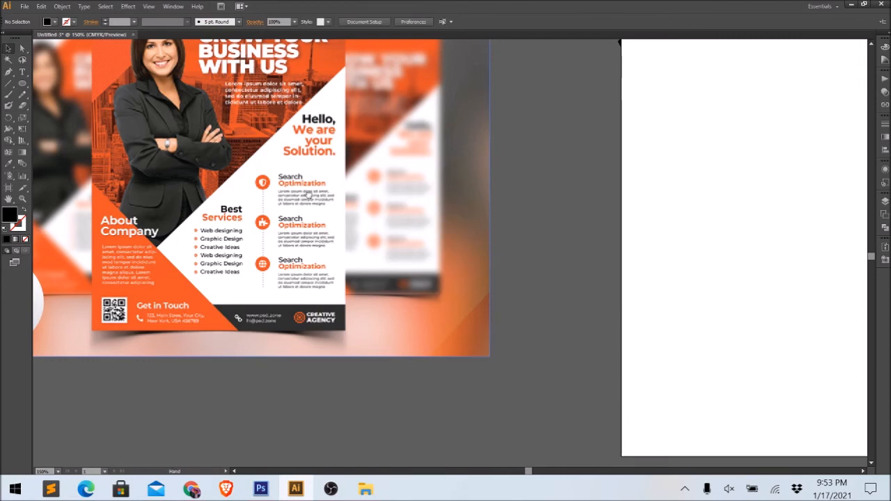
drag(308, 195, 314, 272)
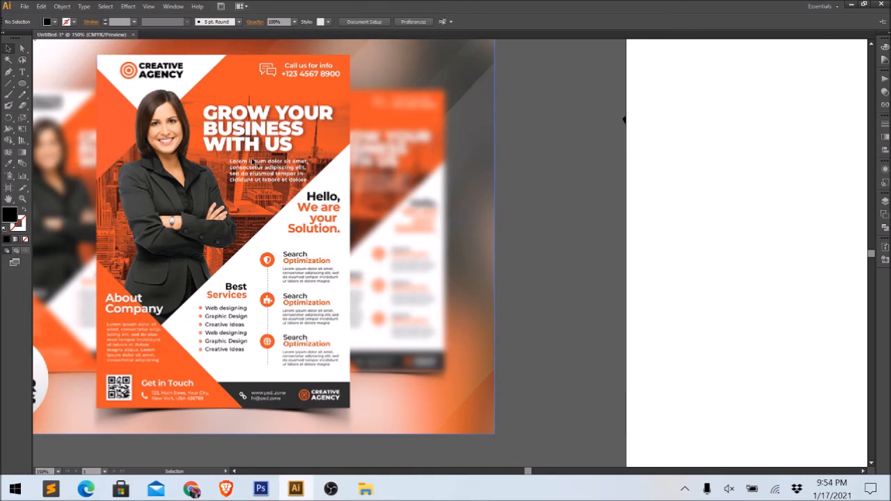
scroll(487, 268, right, 2)
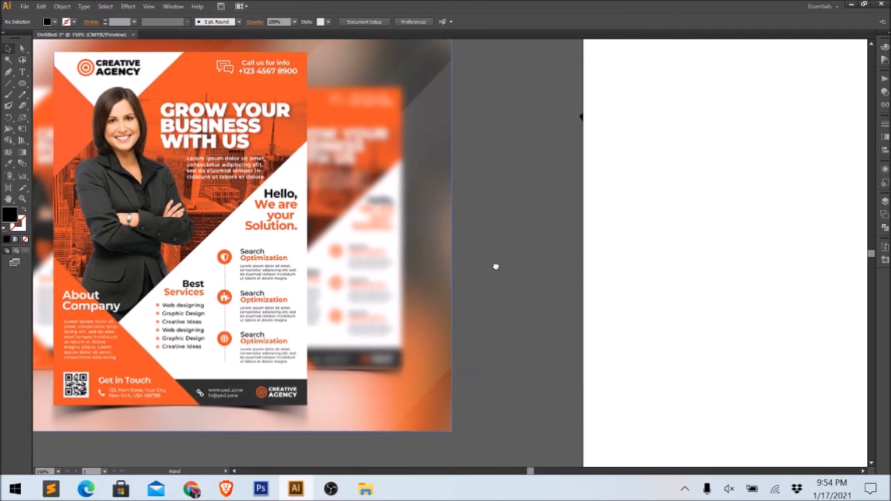
drag(331, 250, 430, 305)
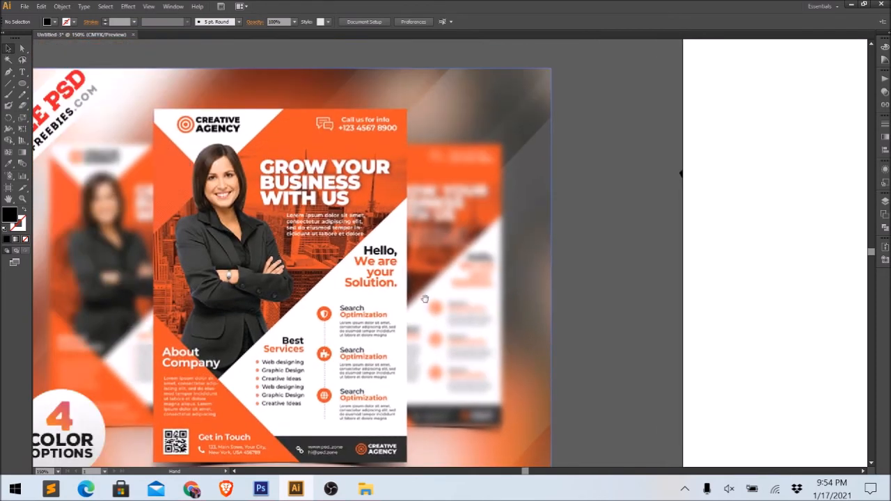
drag(414, 267, 374, 244)
drag(401, 282, 346, 217)
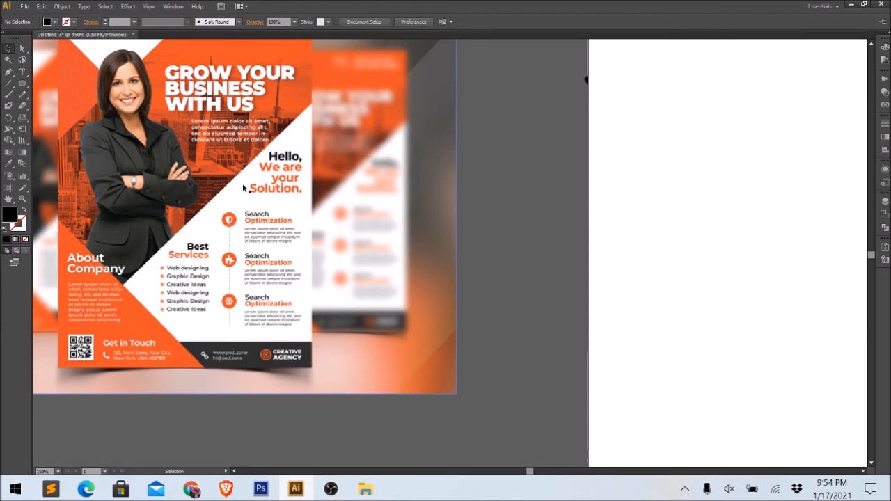
- Examine the reference flyer's headline, body text, service list, icon entries and footer bar in close-up
scroll(242, 188, up, 2)
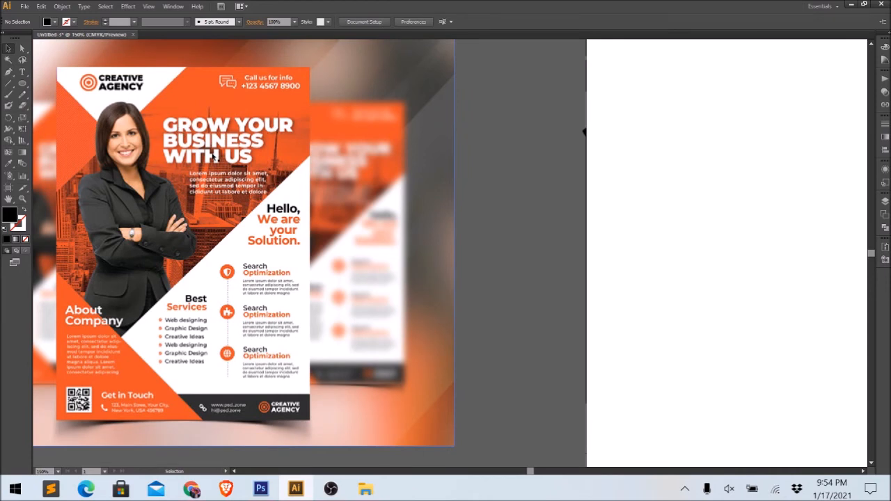
scroll(222, 169, up, 2)
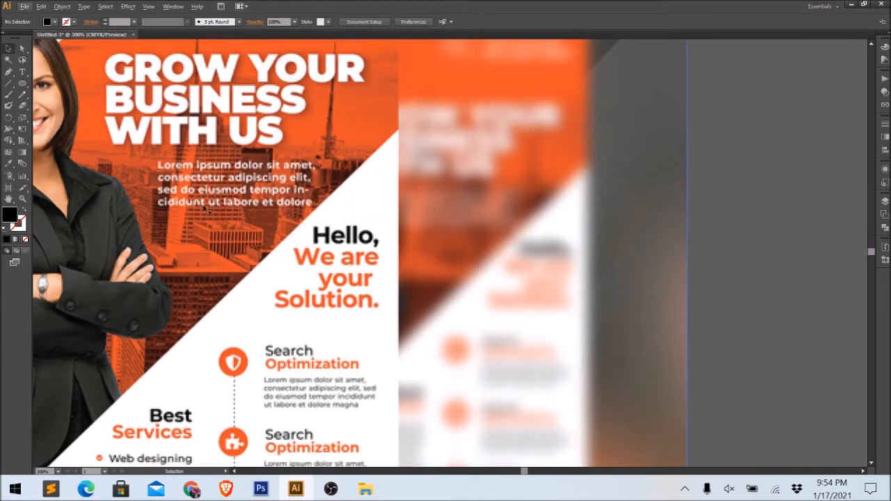
scroll(289, 390, down, 5)
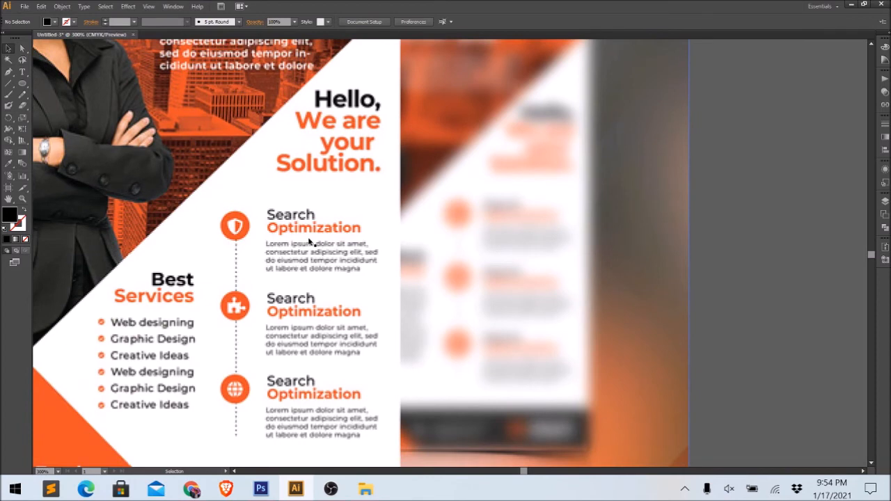
scroll(310, 282, down, 5)
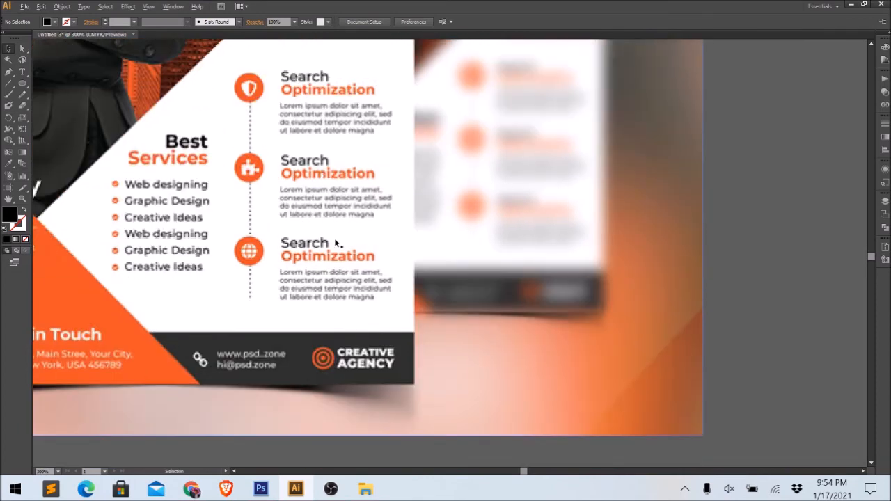
scroll(334, 238, down, 1)
scroll(365, 215, down, 1)
drag(357, 176, 338, 234)
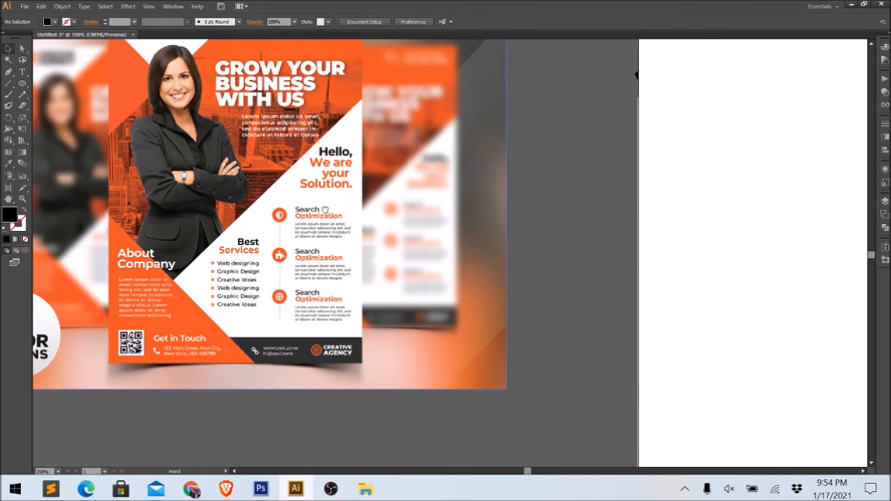
drag(326, 210, 322, 249)
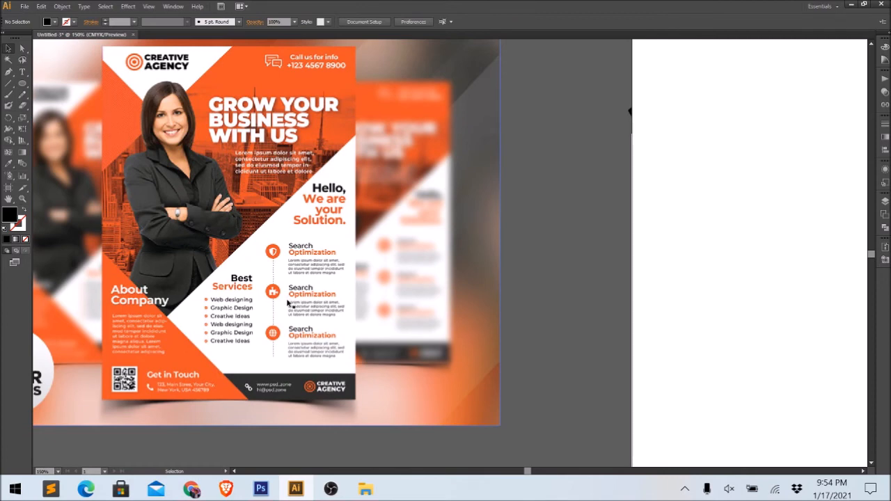
- Inspect the flyer's greeting text and Search Optimization entries at higher magnification, and switch to the YouTube window in Chrome
scroll(249, 157, up, 1)
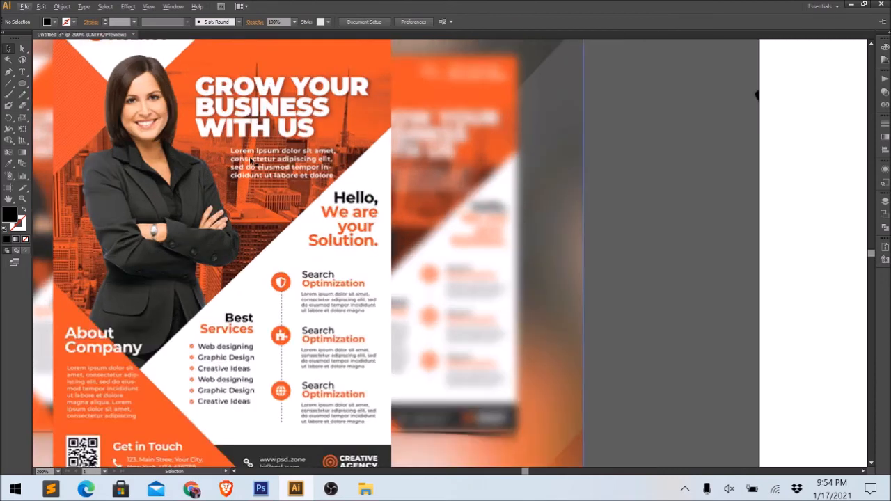
scroll(249, 157, up, 1)
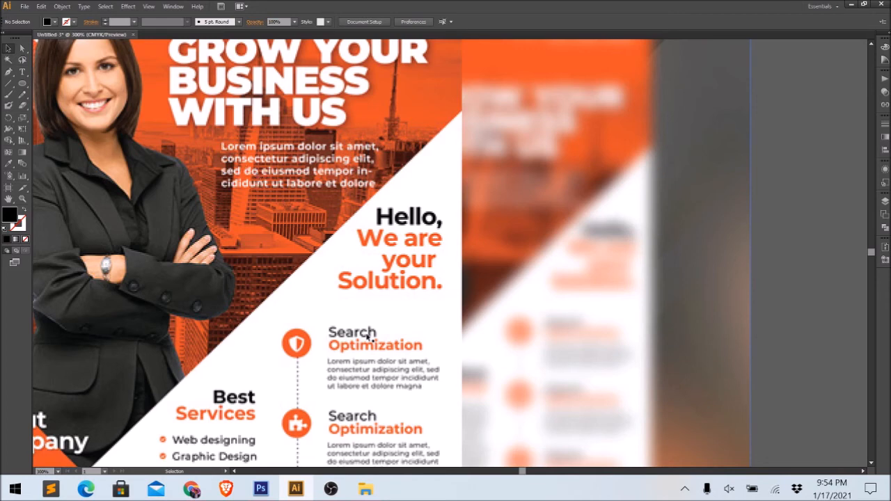
drag(378, 408, 369, 245)
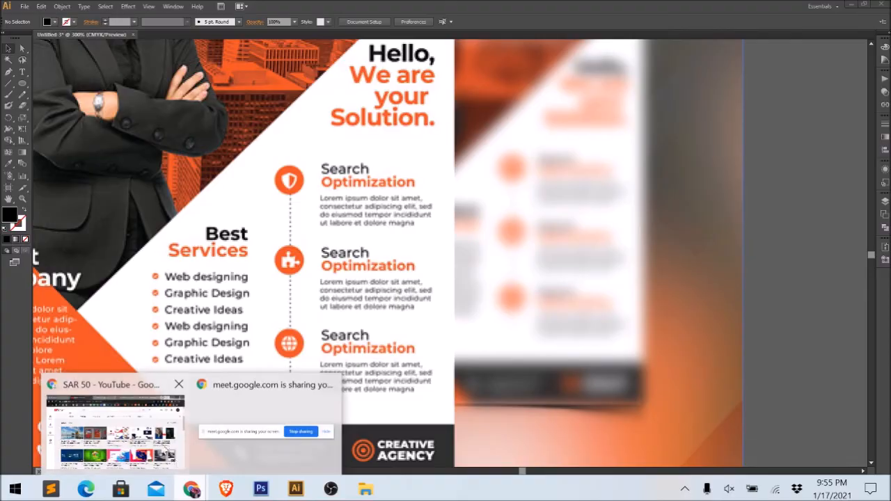
click(140, 418)
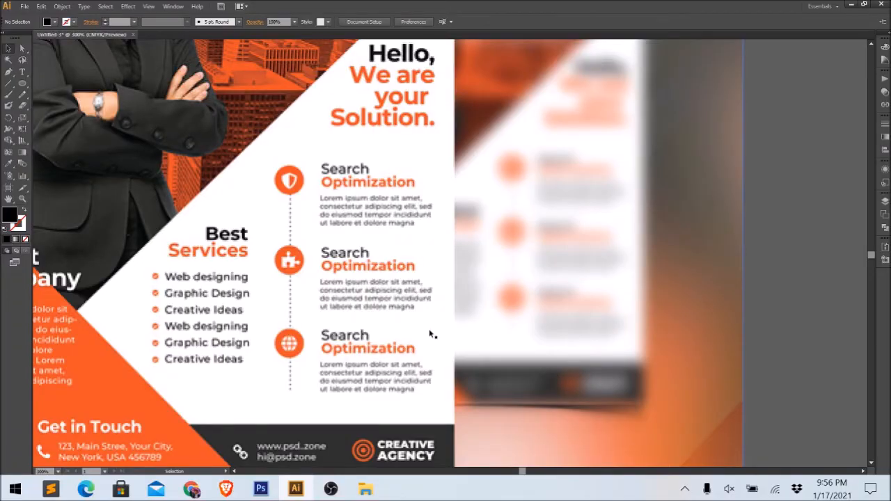
- Move the reference flyer image slightly down and left, farther away from the blank page
scroll(429, 334, down, 2)
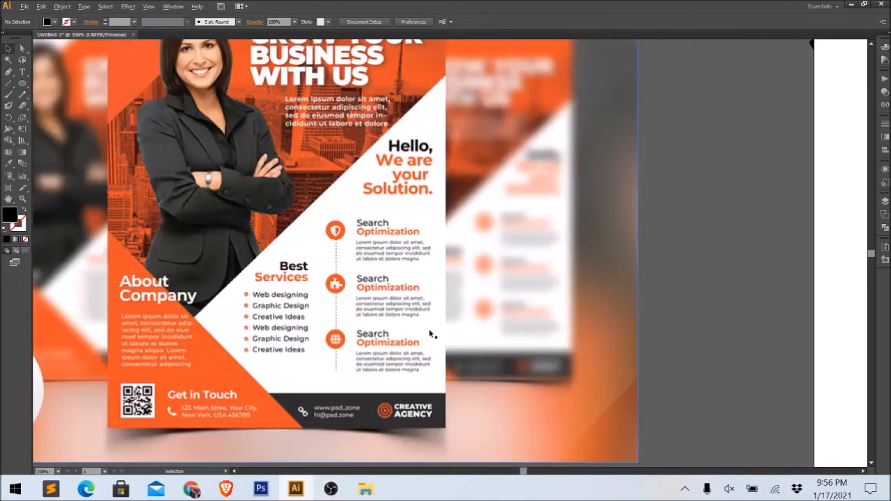
scroll(430, 337, down, 2)
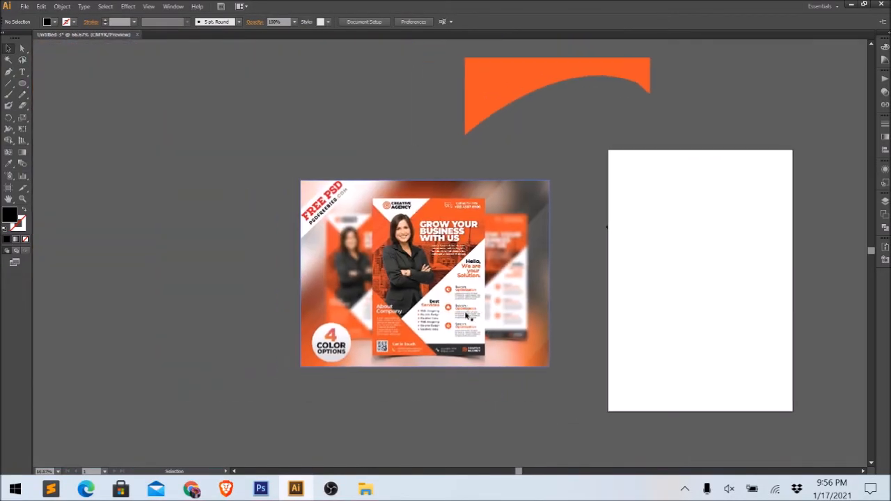
drag(413, 316, 346, 339)
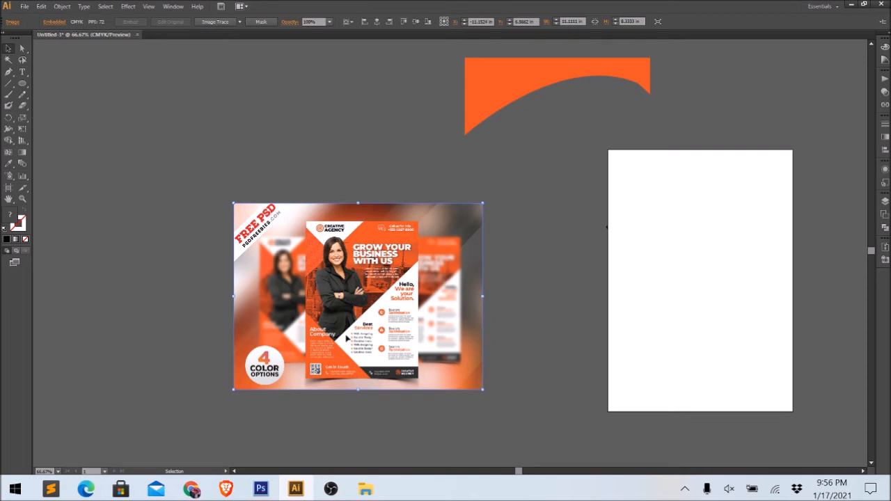
key(space)
drag(419, 357, 334, 325)
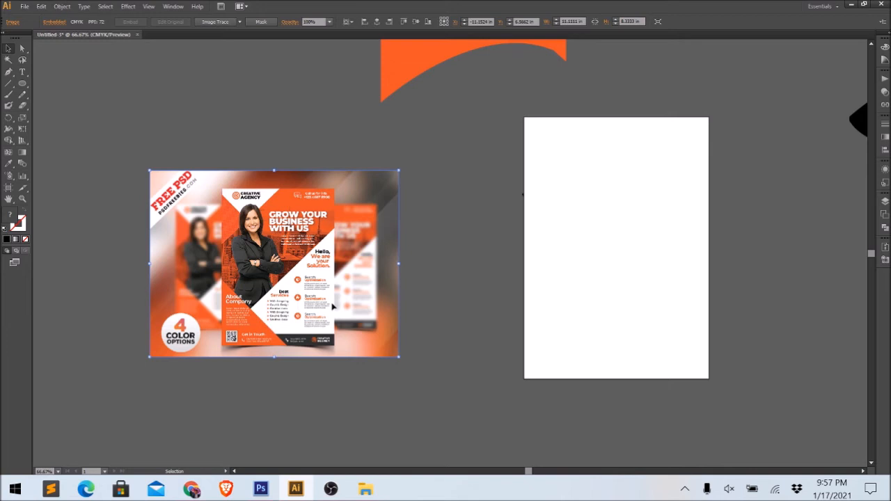
drag(340, 298, 379, 245)
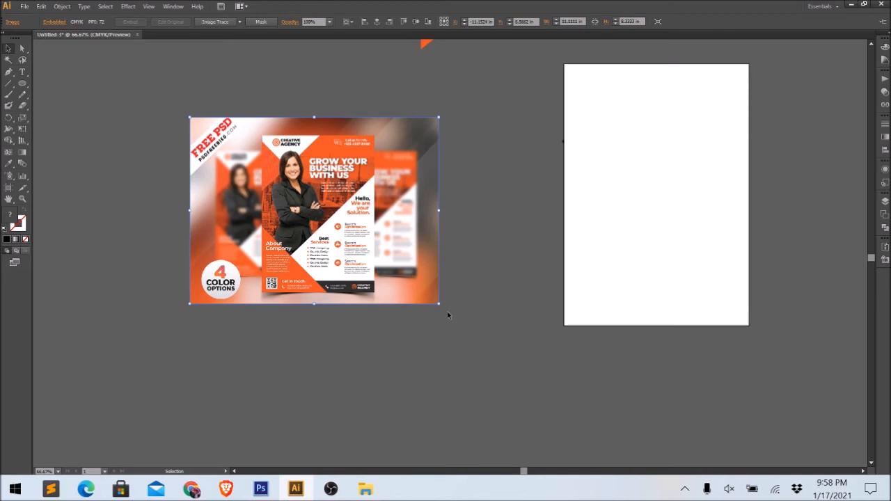
- Examine the reference flyer's layout, headline, body text, Search Optimization entries and footer at increasing magnification
drag(498, 319, 463, 309)
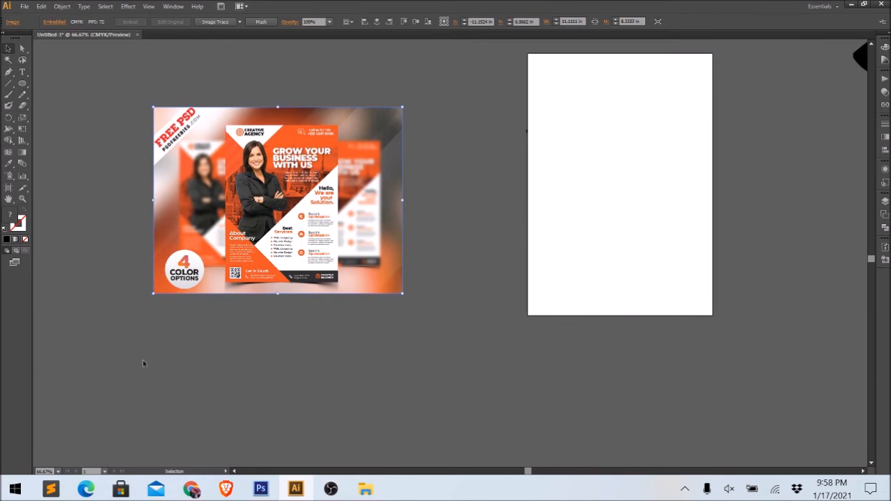
scroll(342, 186, up, 2)
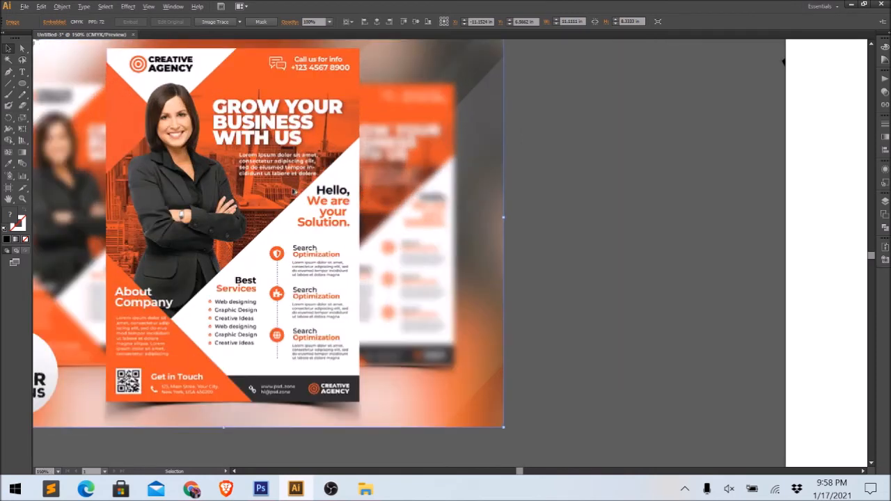
drag(305, 148, 306, 177)
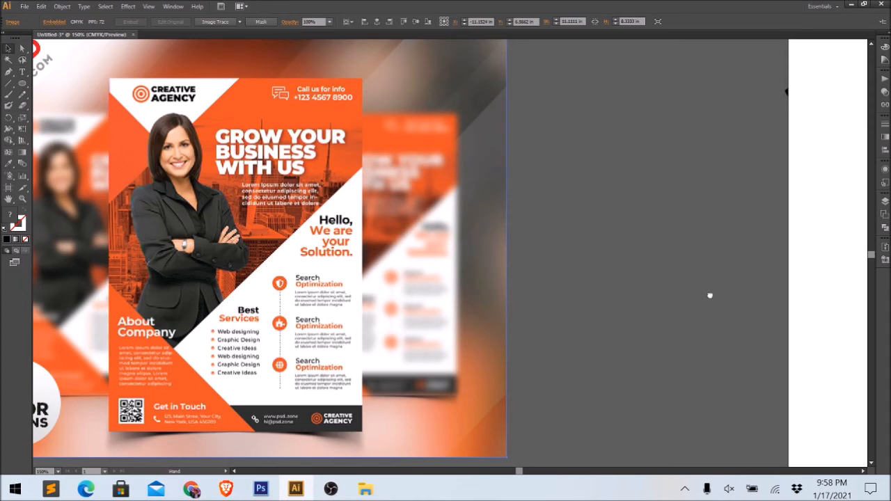
drag(528, 337, 555, 335)
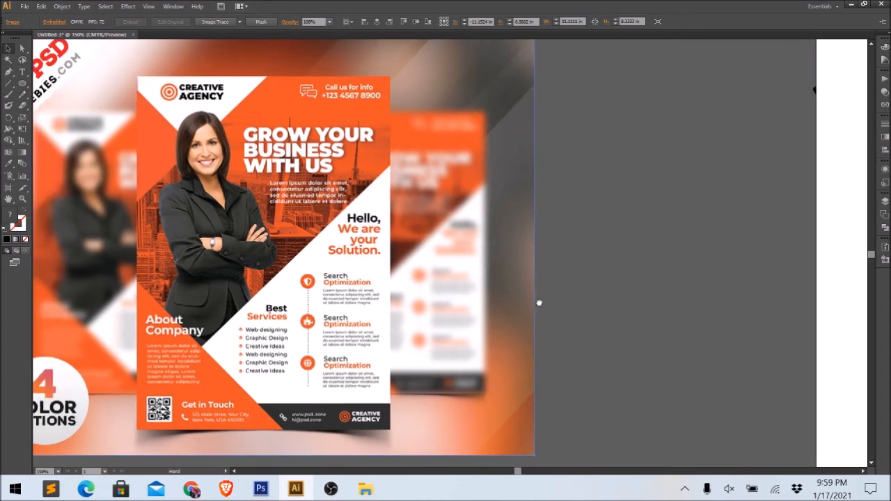
drag(539, 302, 567, 255)
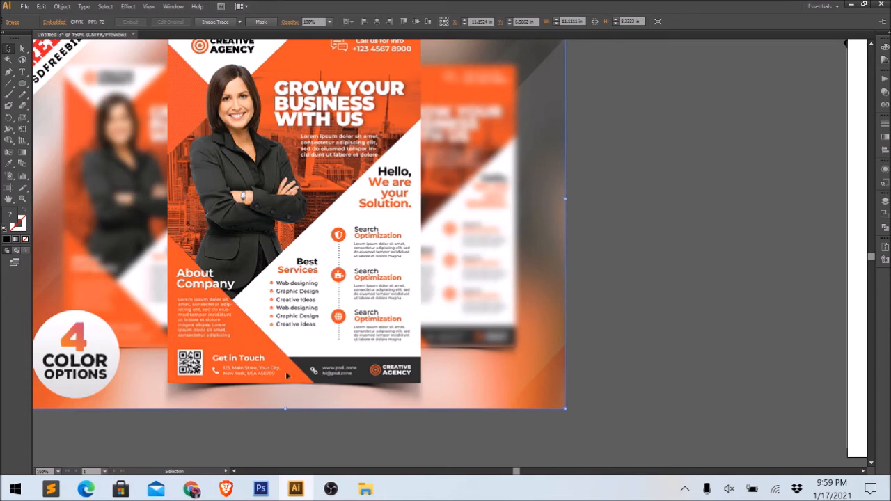
scroll(387, 198, up, 2)
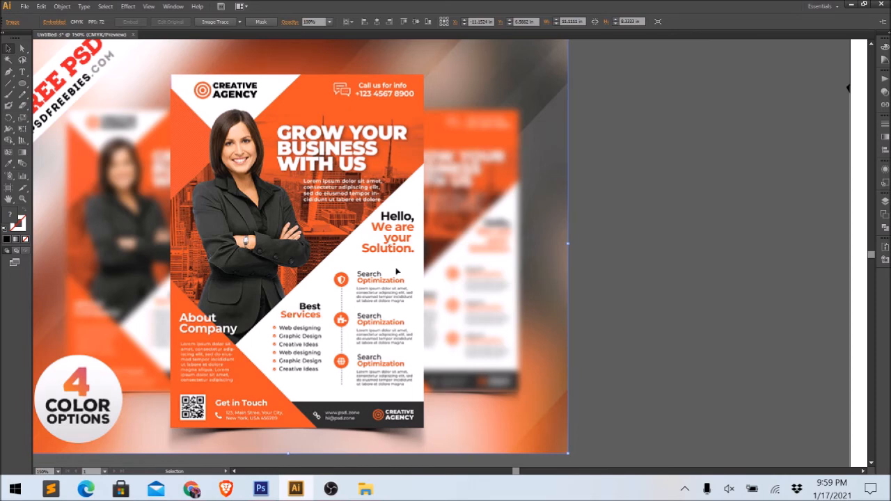
drag(356, 151, 333, 171)
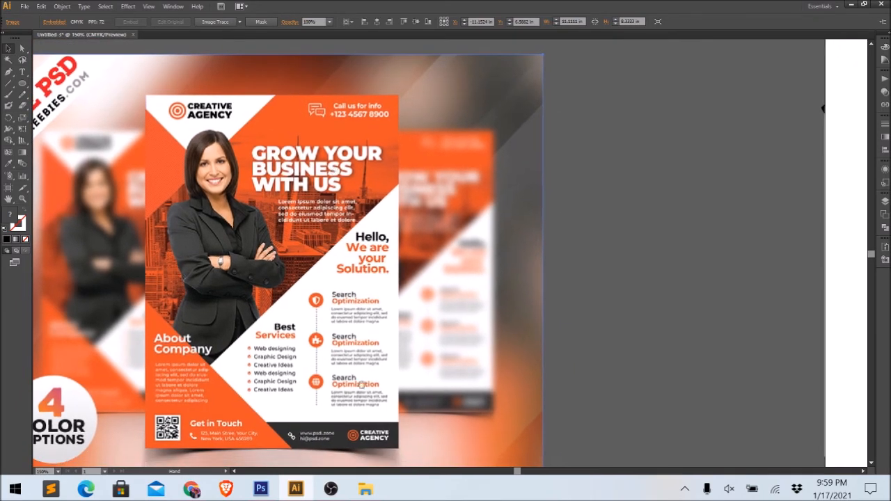
drag(363, 386, 356, 289)
alt+scroll(341, 253, up, 2)
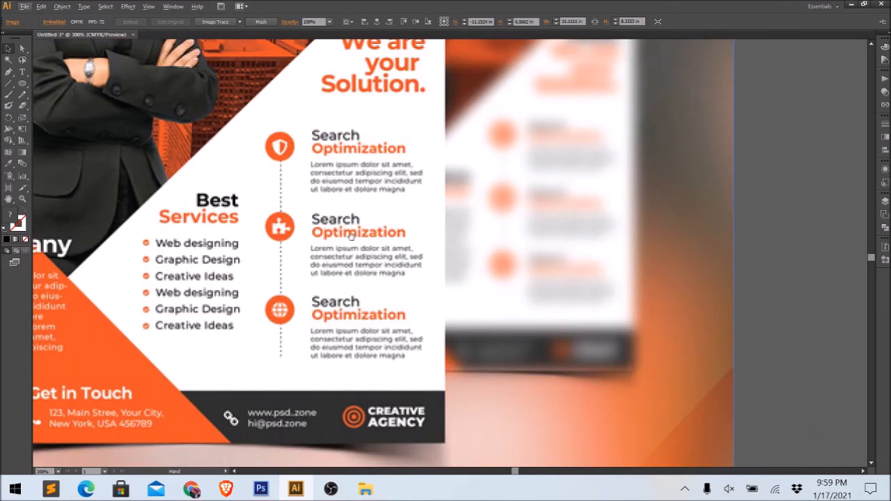
scroll(351, 237, down, 1)
- Switch to the Meet window in Chrome and search Google for "lorem ipsum" in a new tab
mouse_move(192, 489)
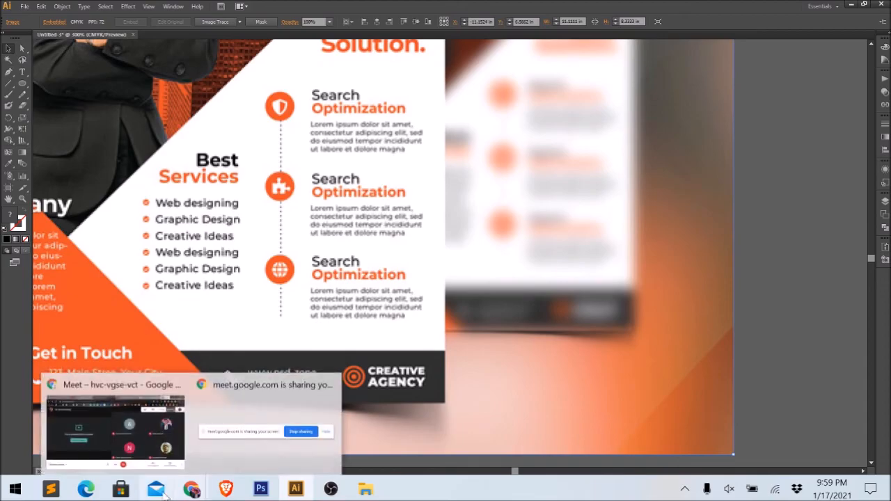
click(167, 390)
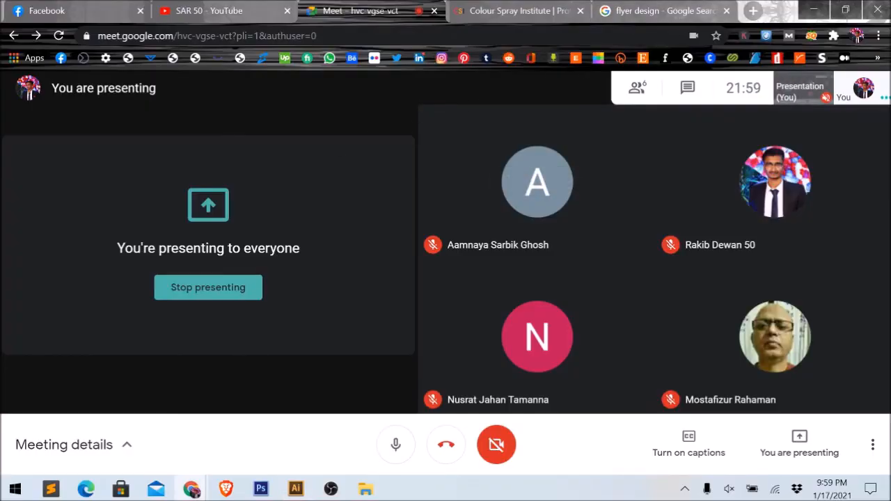
click(752, 11)
text(Lore)
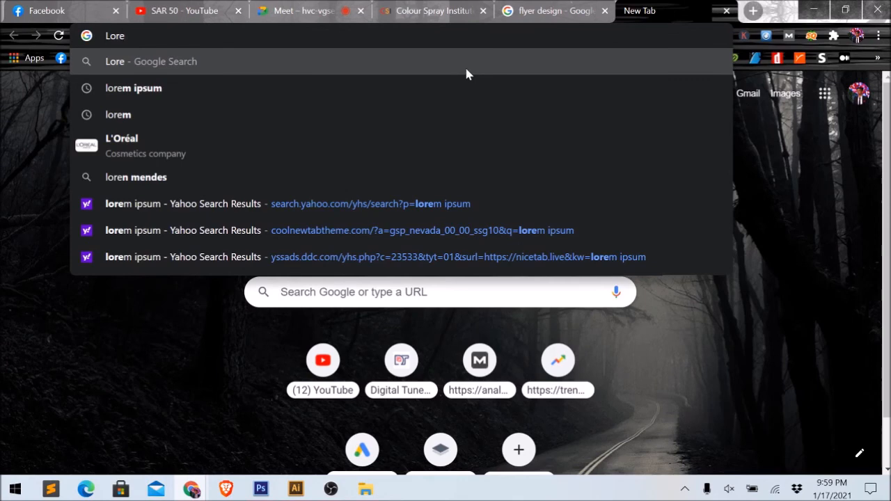
text(m)
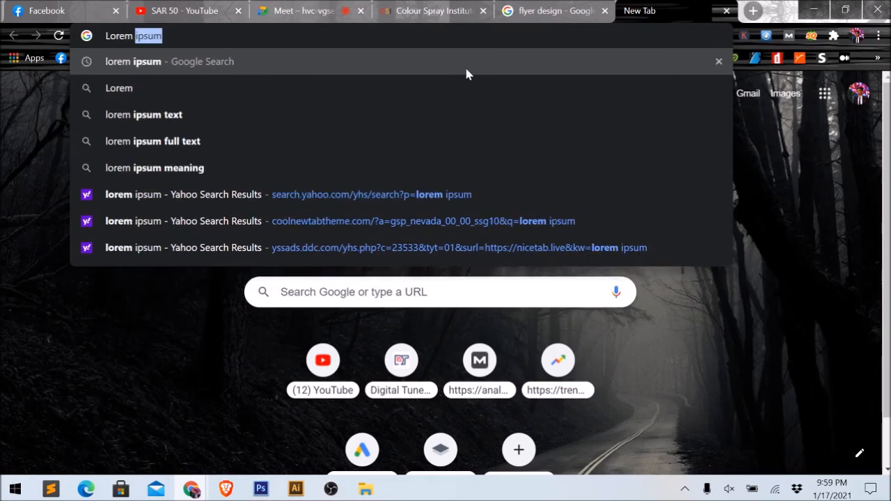
text( u)
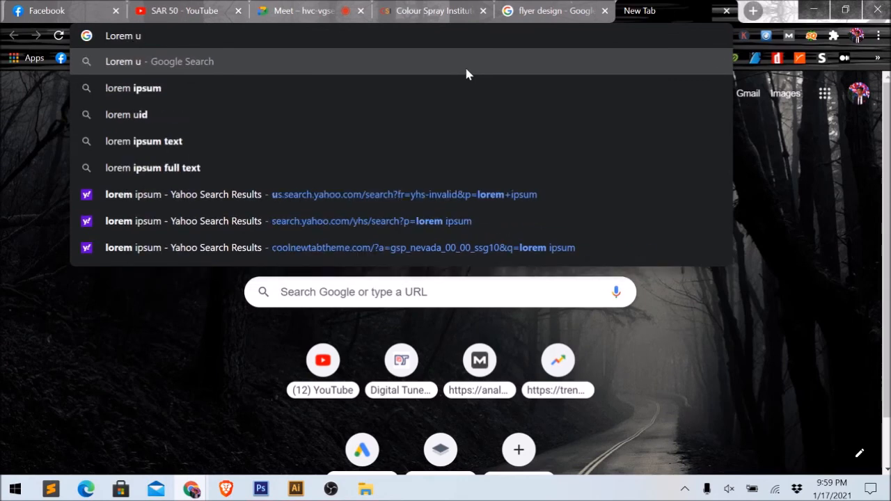
key(BackSpace)
key(Down)
key(Return)
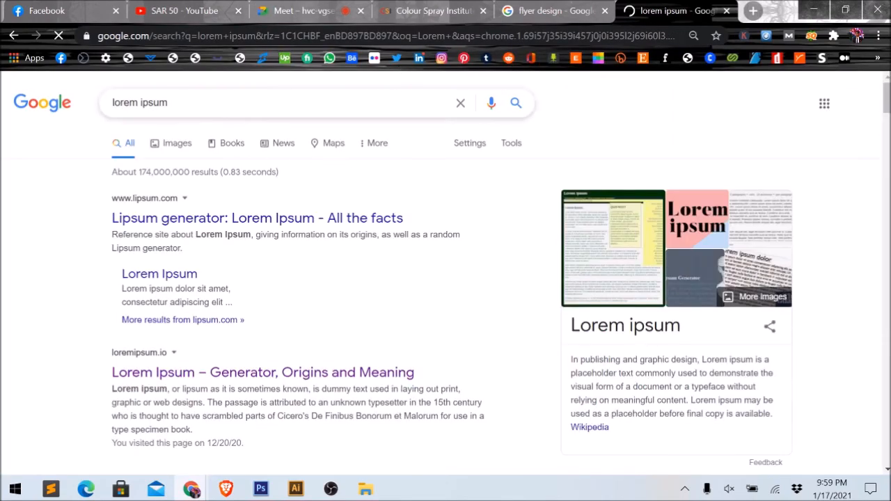
- Look through the lorem ipsum search results and open the lipsum.com result in its own tab
scroll(543, 302, down, 3)
scroll(542, 302, up, 3)
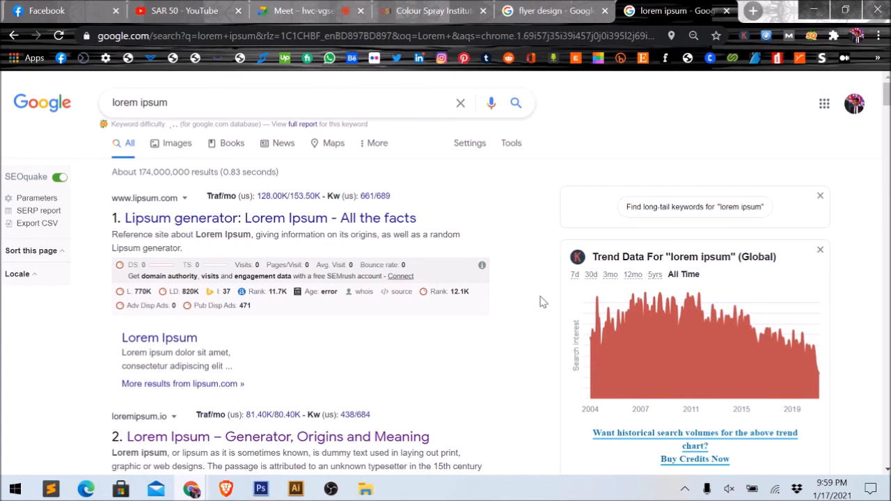
scroll(541, 302, down, 9)
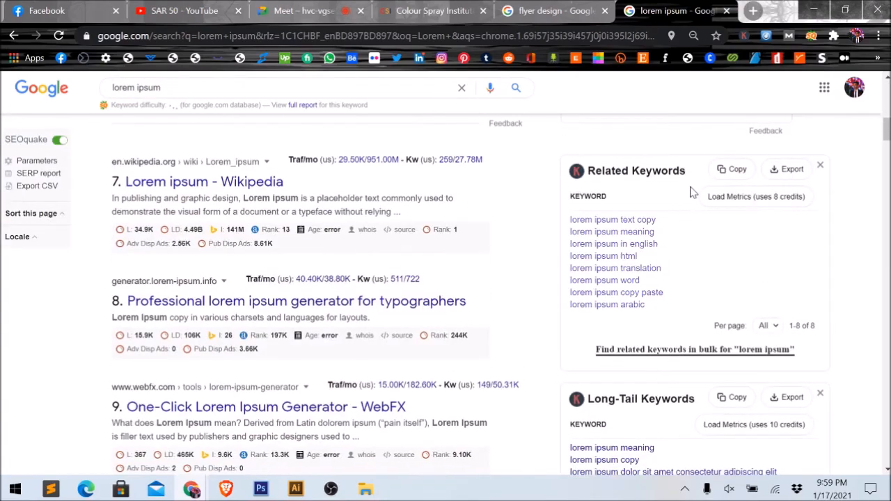
scroll(540, 301, up, 3)
scroll(234, 220, up, 6)
scroll(235, 220, down, 3)
scroll(234, 219, up, 3)
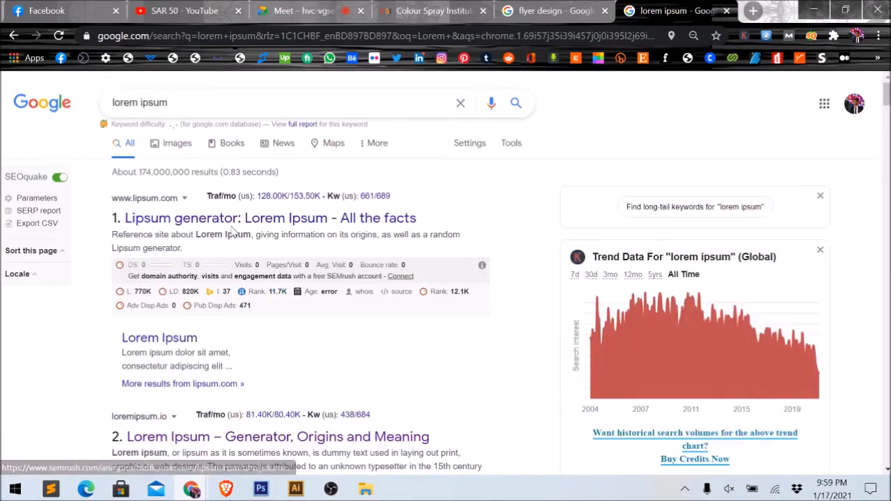
middle_click(234, 220)
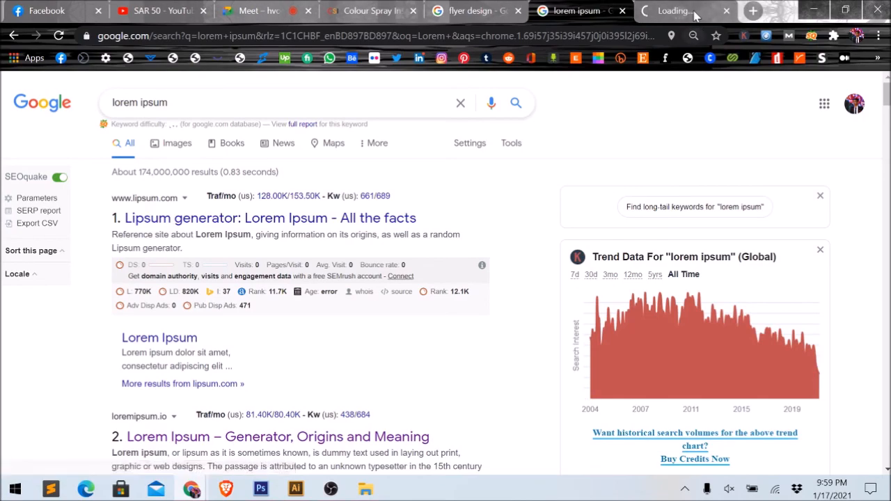
click(695, 14)
- Copy the full paragraph under "What is Lorem Ipsum?" and clear the text selection
scroll(542, 230, down, 3)
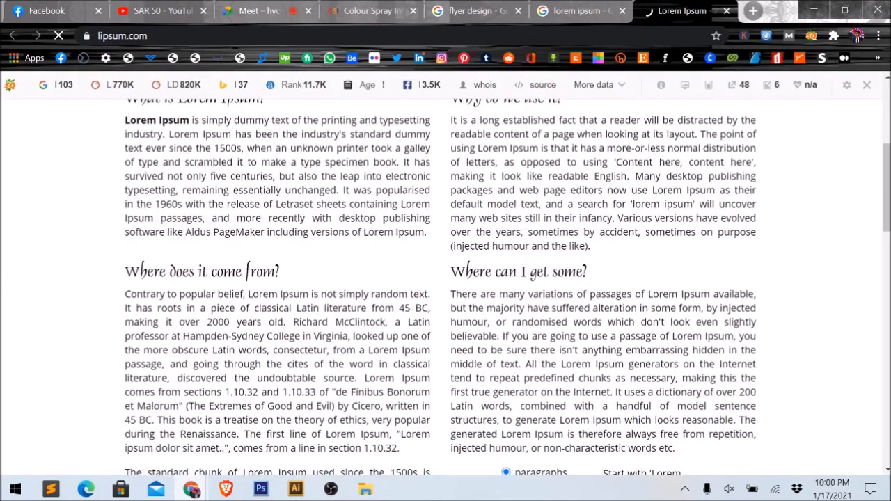
drag(122, 123, 428, 234)
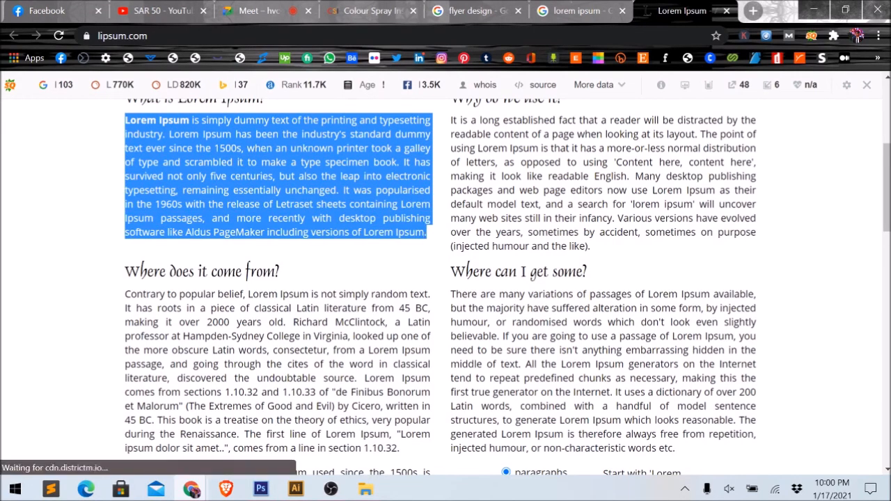
scroll(368, 218, up, 1)
right_click(368, 218)
click(400, 224)
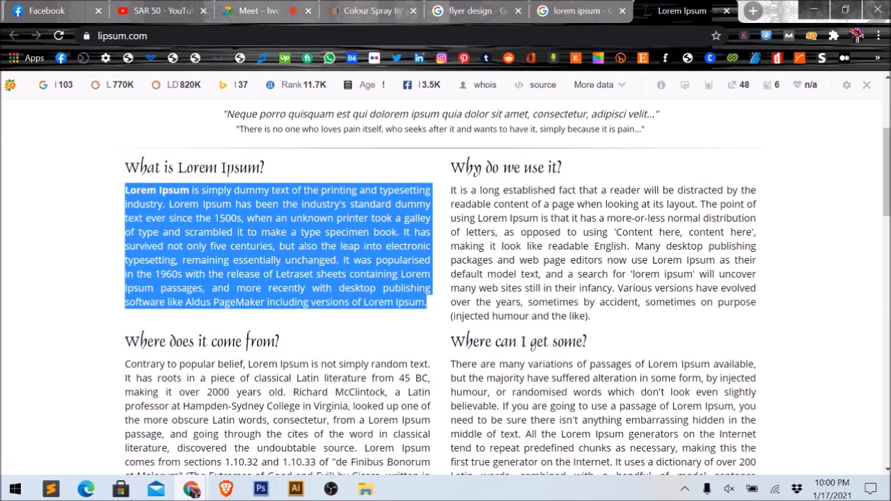
click(393, 245)
- Review the other lipsum.com sections, including "Where does it come from?" and "Where can I get some?"
scroll(459, 243, up, 3)
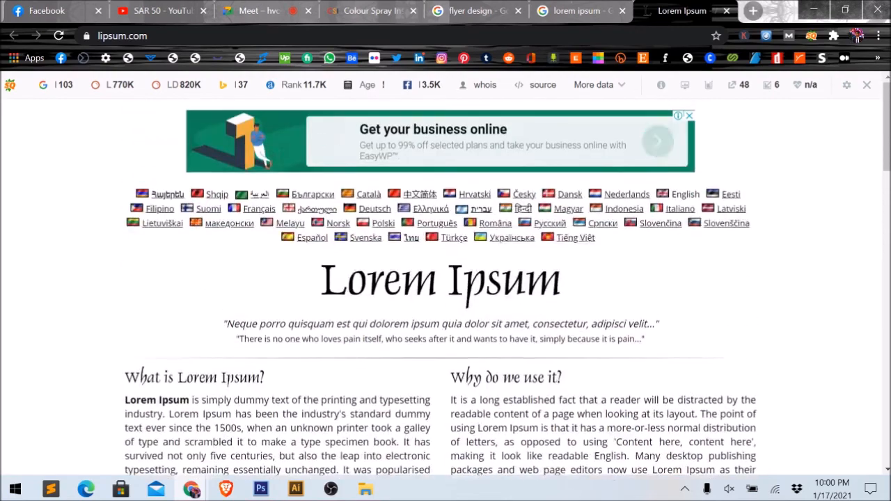
scroll(462, 241, down, 12)
scroll(504, 248, up, 6)
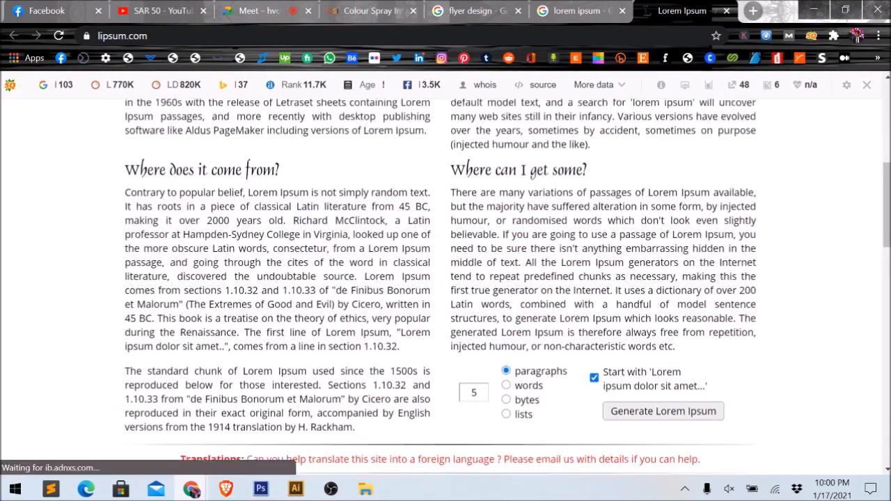
drag(296, 200, 256, 208)
click(125, 218)
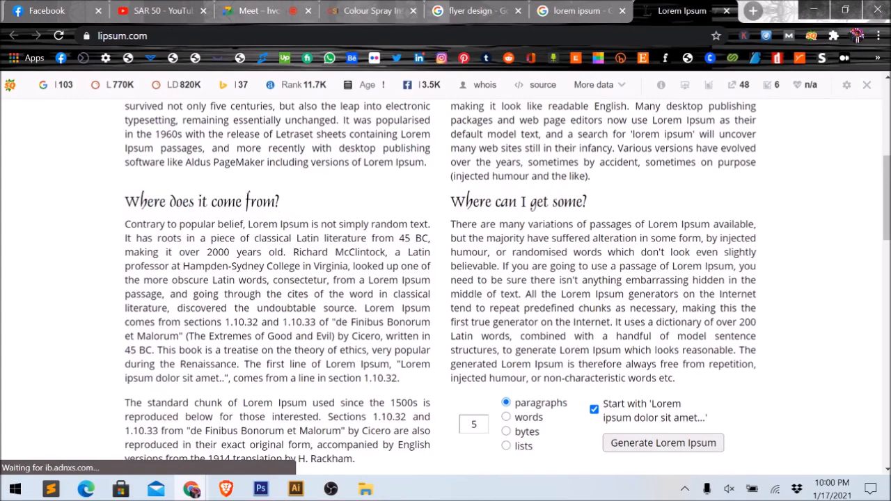
drag(616, 207, 458, 216)
scroll(459, 219, up, 3)
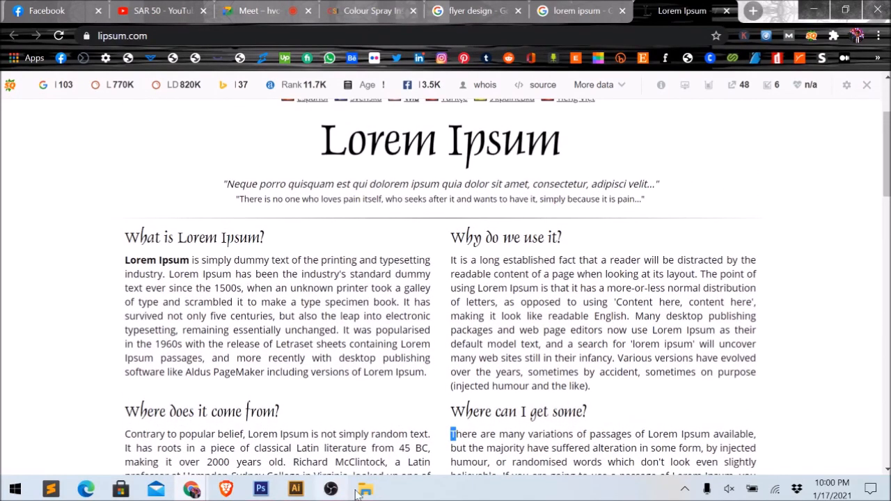
- Return to Illustrator, inspect the placeholder text in the flyer's Search Optimization entries, and deselect the flyer image
click(295, 490)
drag(380, 164, 390, 240)
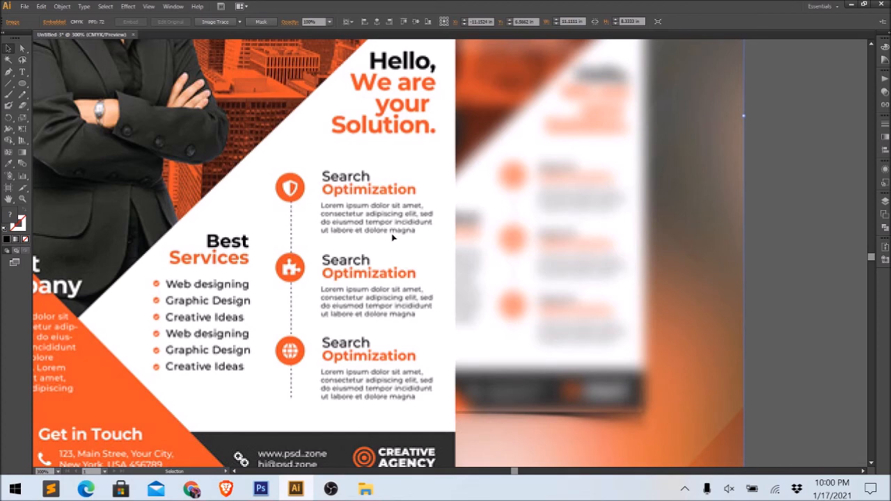
scroll(394, 238, down, 3)
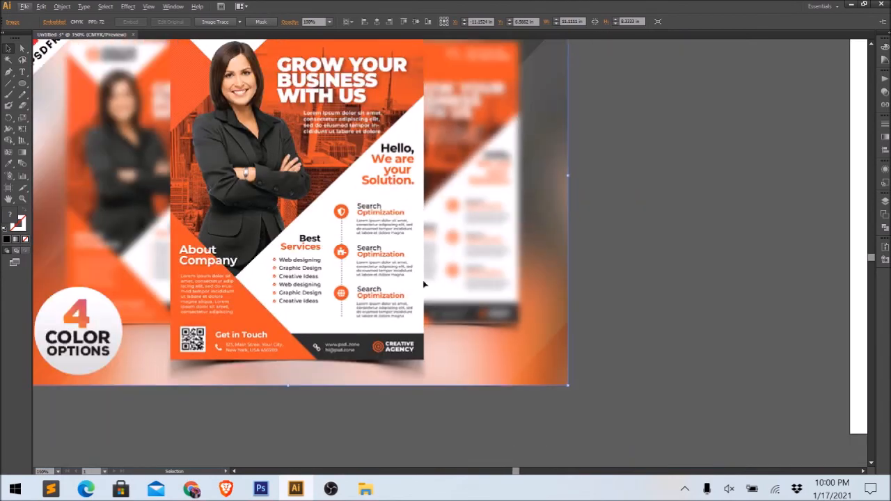
click(655, 336)
- Switch back to Chrome and review the lipsum.com text sections and the Google results for lorem ipsum
mouse_move(193, 492)
click(144, 456)
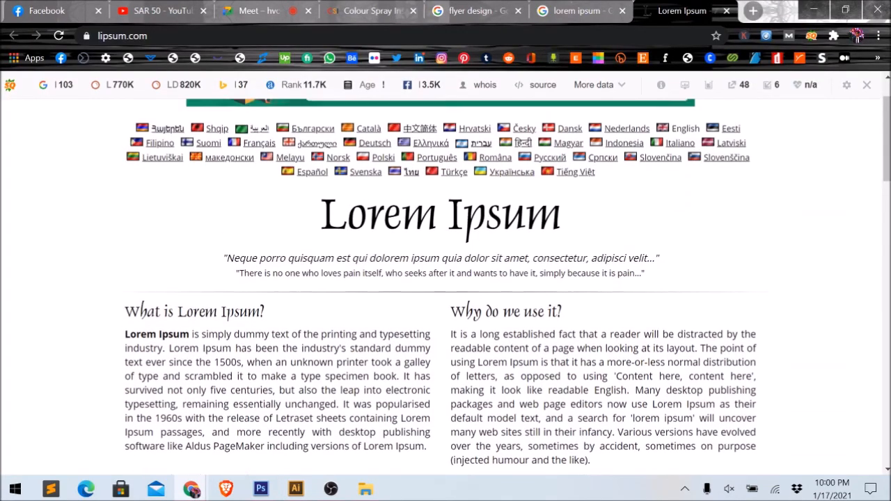
scroll(601, 261, down, 3)
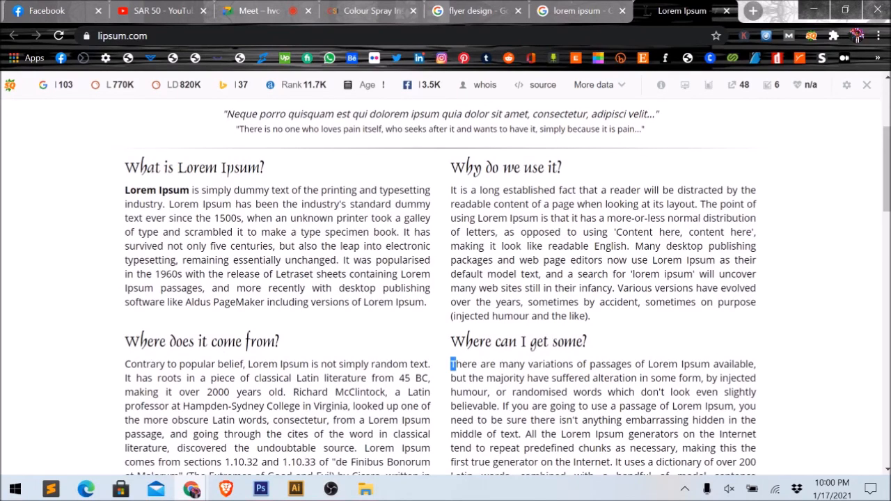
click(452, 364)
scroll(581, 319, down, 1)
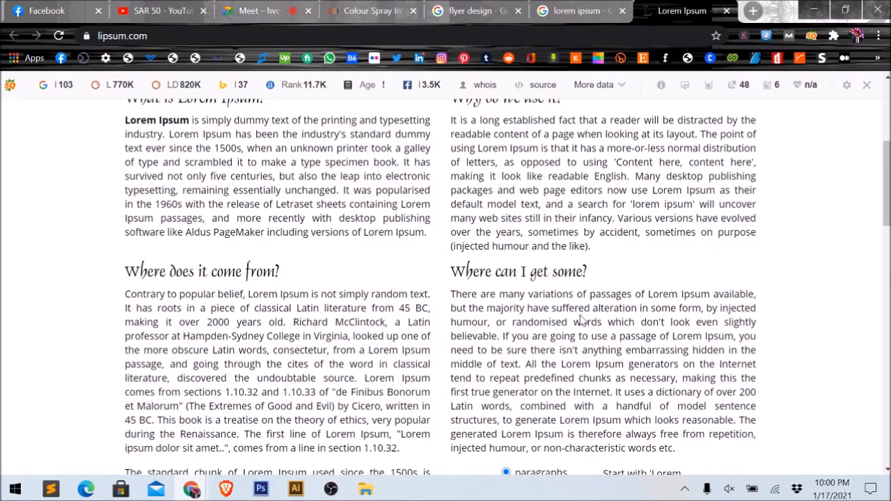
scroll(581, 319, up, 3)
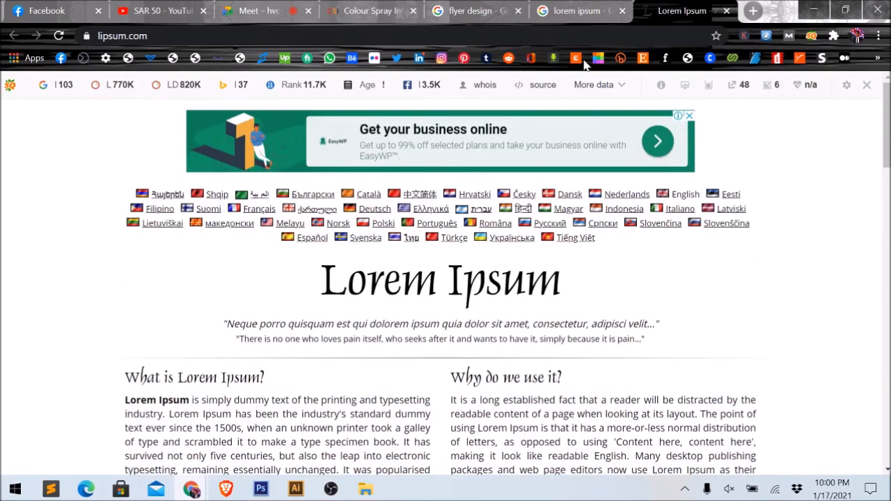
click(575, 11)
scroll(471, 276, down, 5)
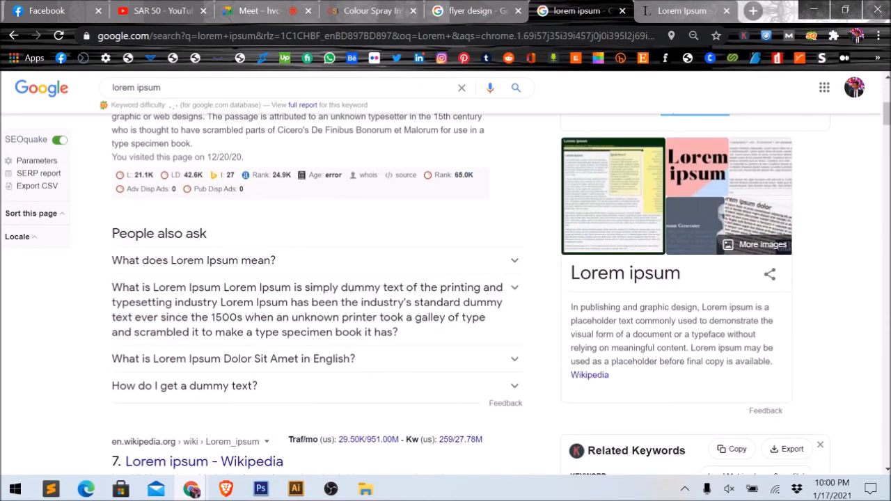
click(661, 11)
scroll(438, 229, down, 1)
scroll(438, 229, down, 3)
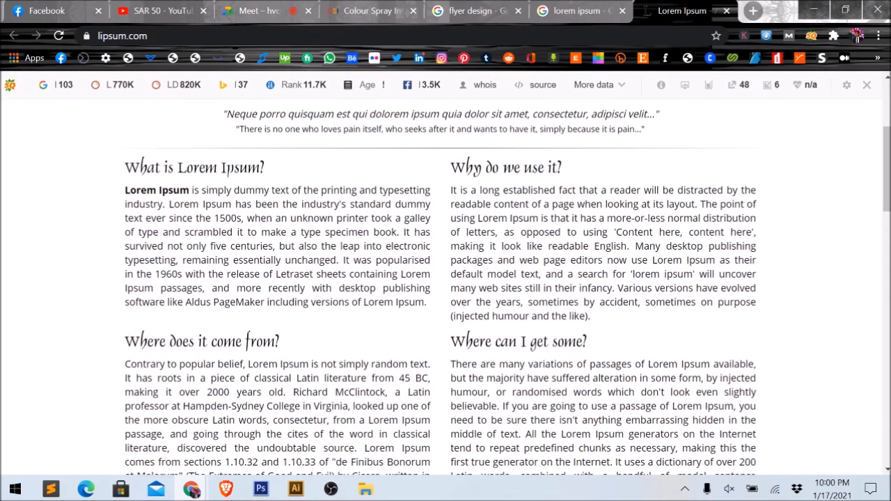
- Return to Illustrator and examine the whole reference flyer image beside the blank page
click(295, 490)
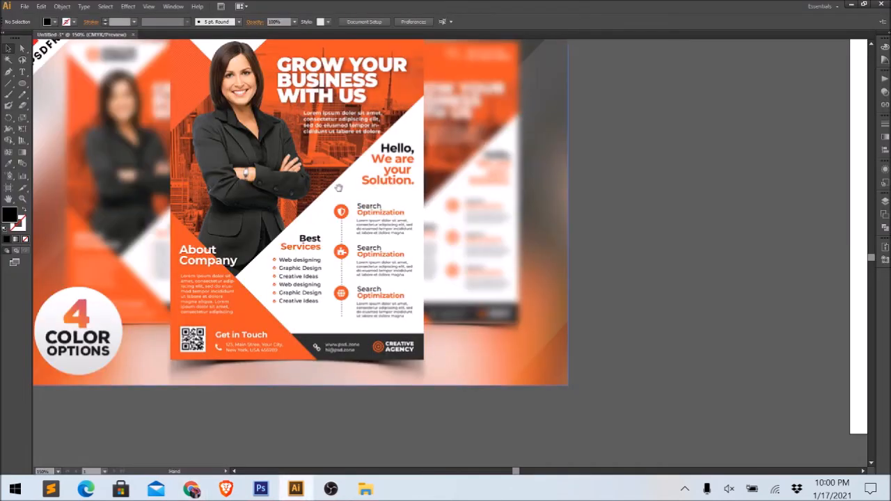
drag(339, 188, 355, 200)
scroll(355, 200, down, 1)
drag(403, 217, 357, 257)
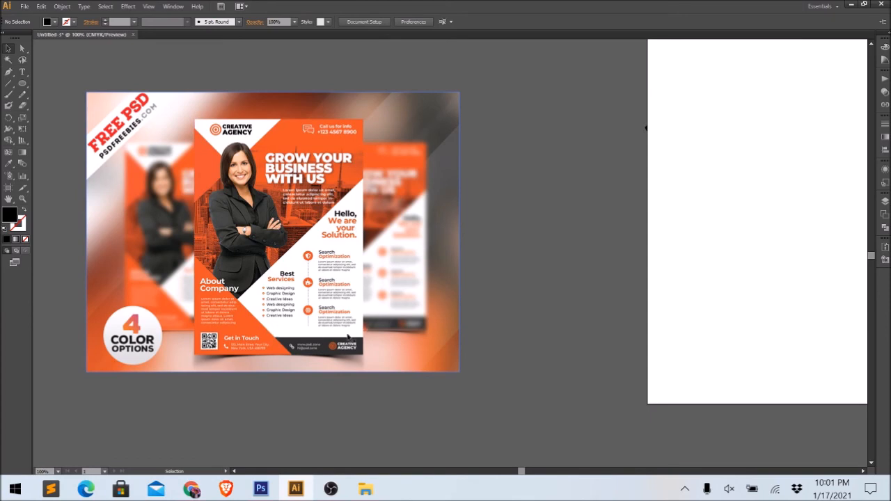
- Examine the reference flyer up close, from its headline and photo to the services, Search Optimization and footer sections, beside the blank page
scroll(296, 173, up, 2)
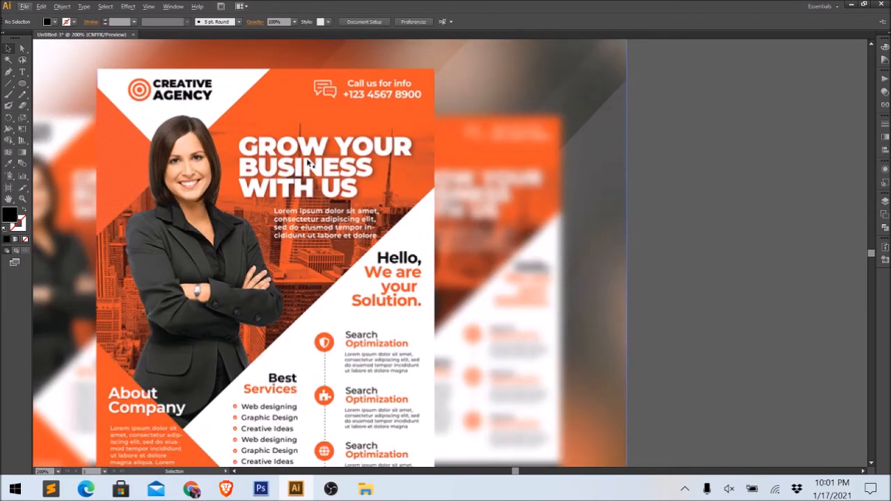
drag(323, 227, 323, 216)
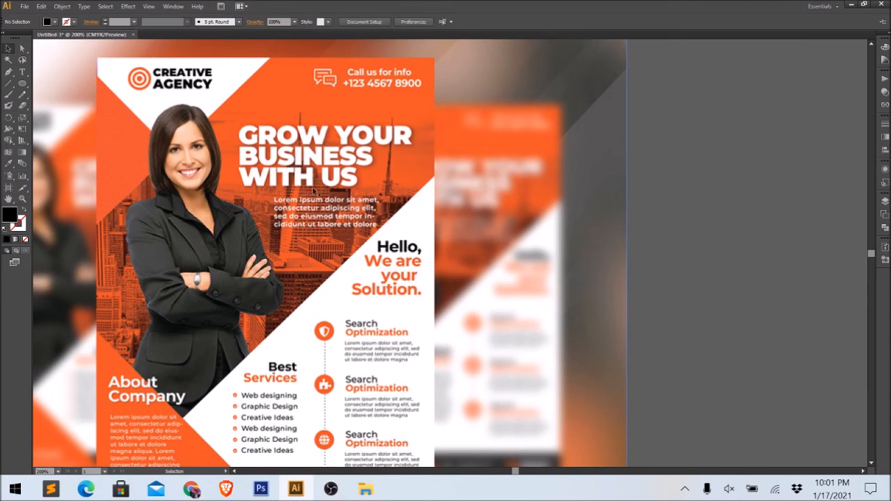
drag(374, 243, 433, 165)
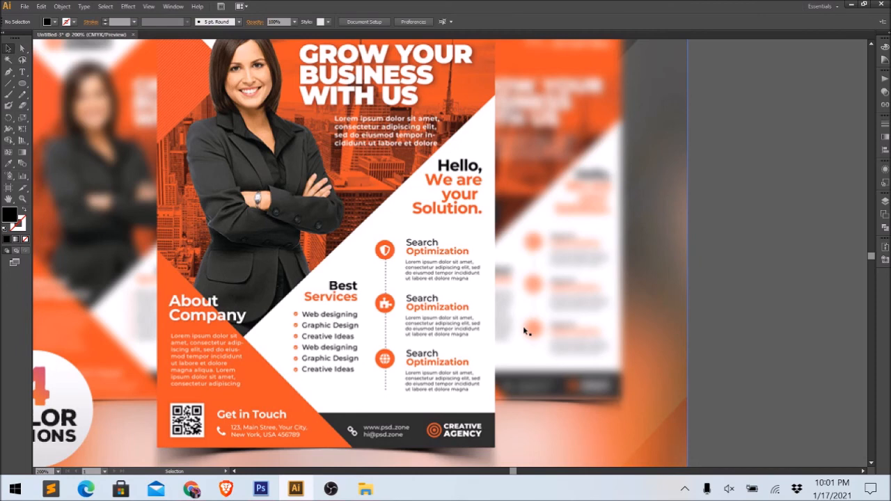
scroll(523, 325, down, 1)
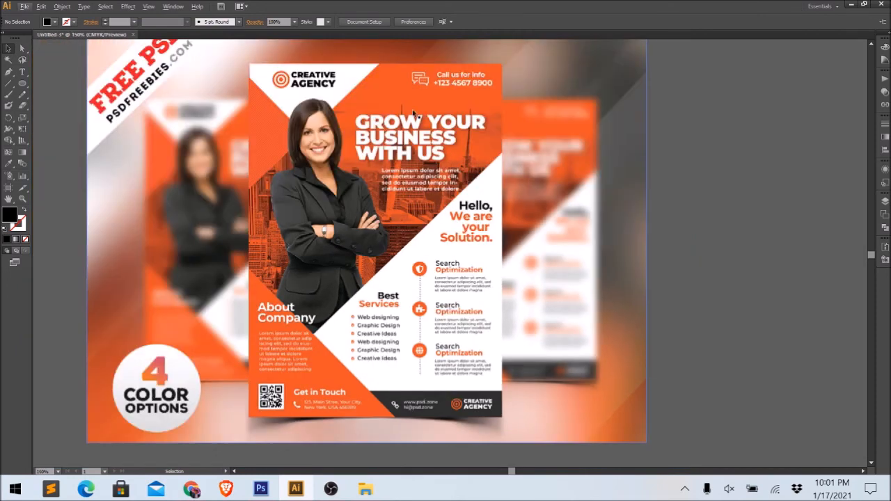
drag(547, 361, 544, 337)
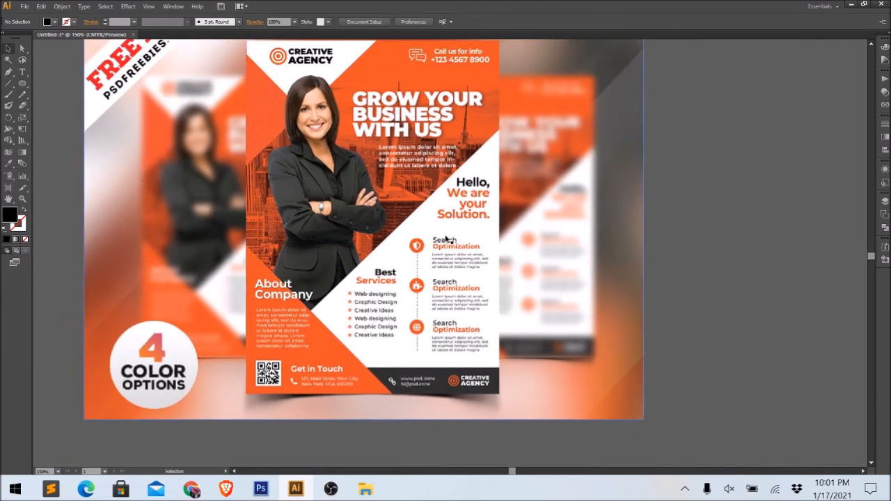
scroll(360, 320, up, 2)
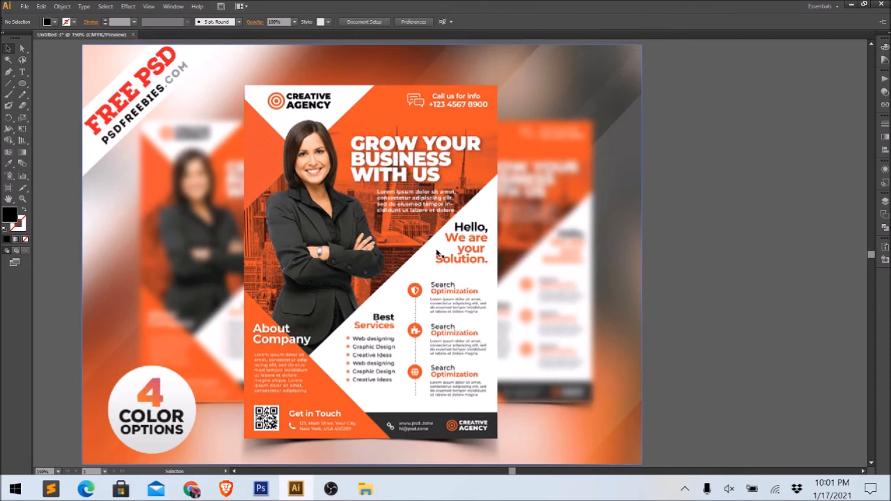
drag(524, 275, 484, 269)
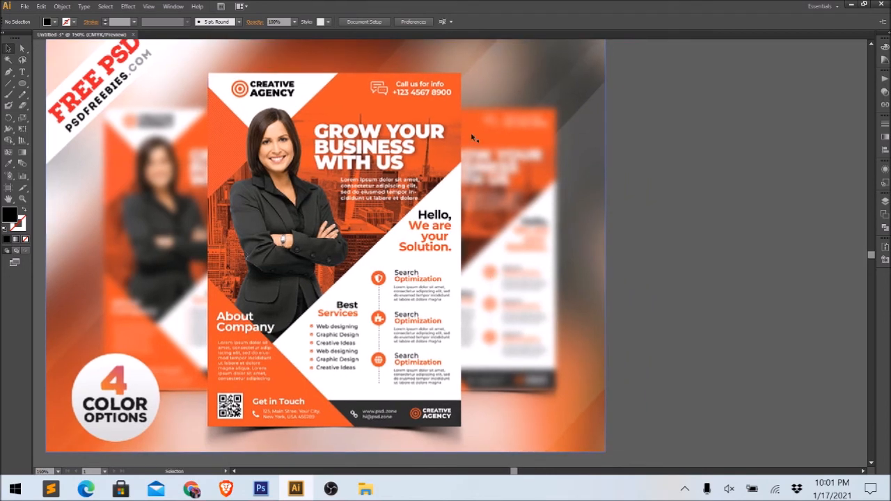
drag(462, 182, 401, 186)
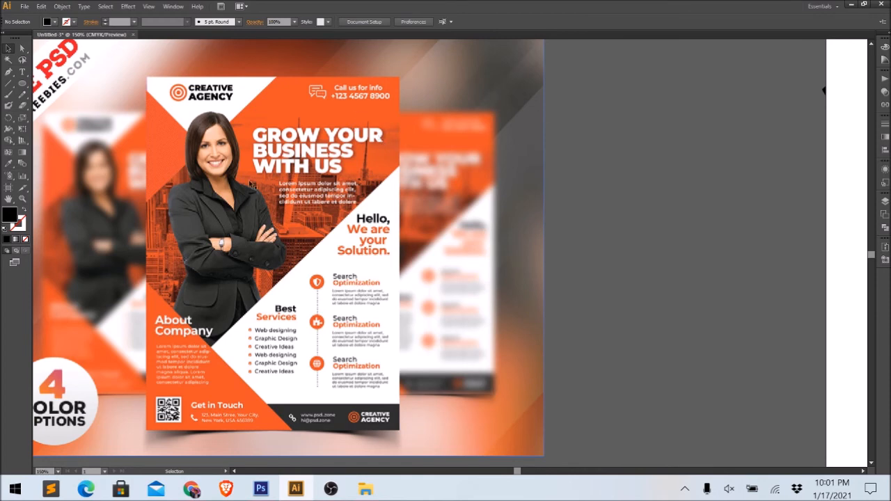
scroll(304, 198, down, 1)
drag(329, 208, 221, 206)
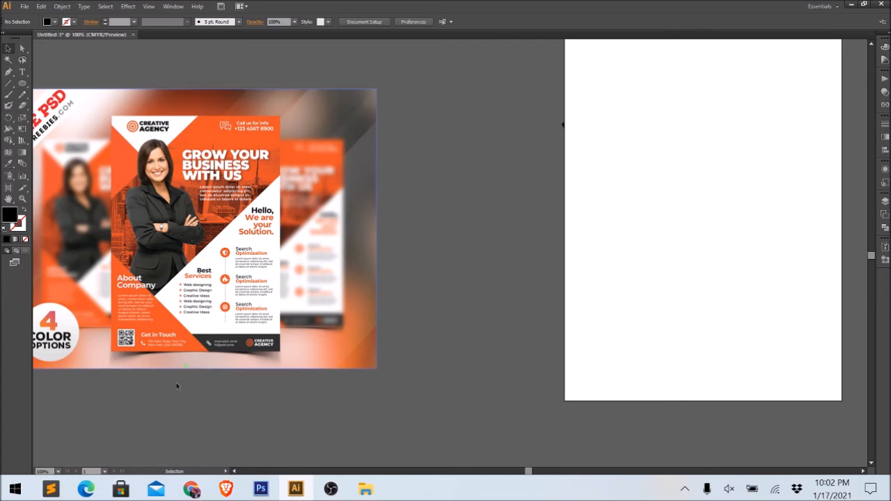
- Switch to Chrome, open graphicriver.net in a new tab, and look over the categories on its home page
mouse_move(191, 490)
click(144, 441)
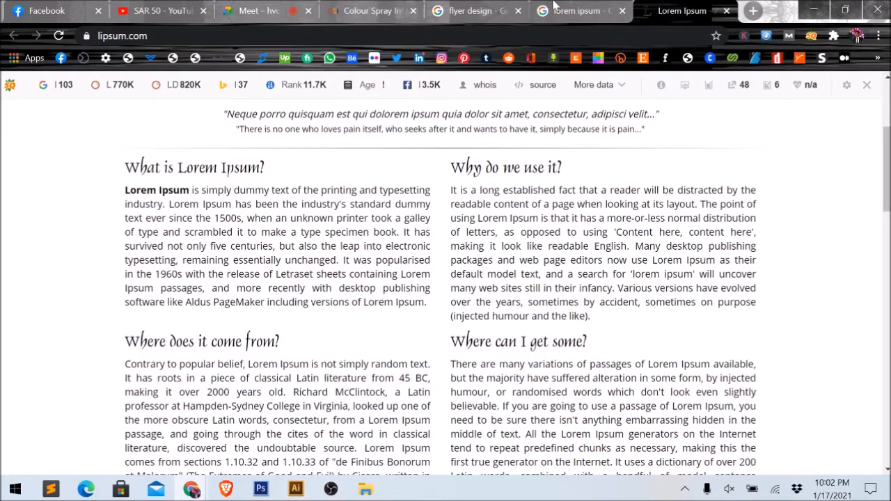
click(755, 11)
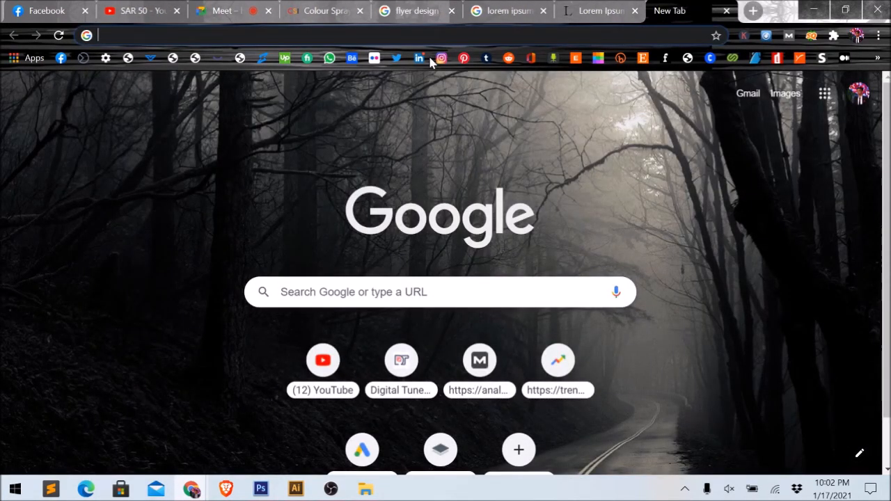
text(gra)
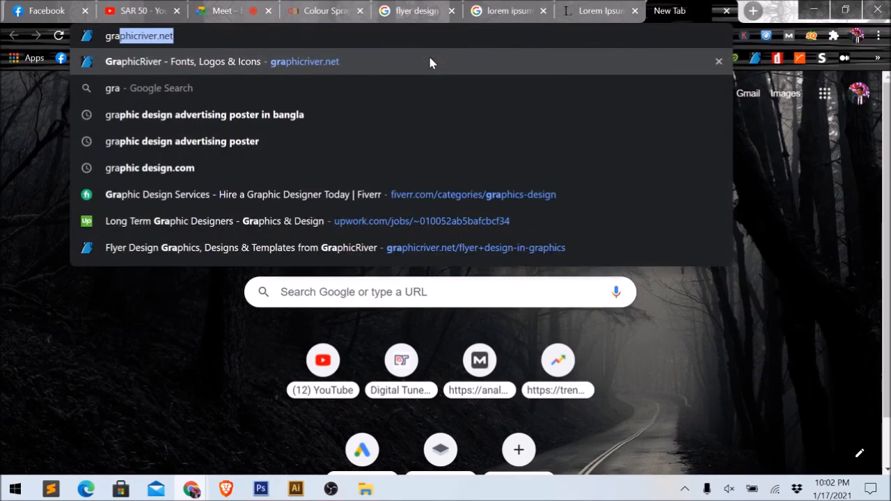
click(430, 63)
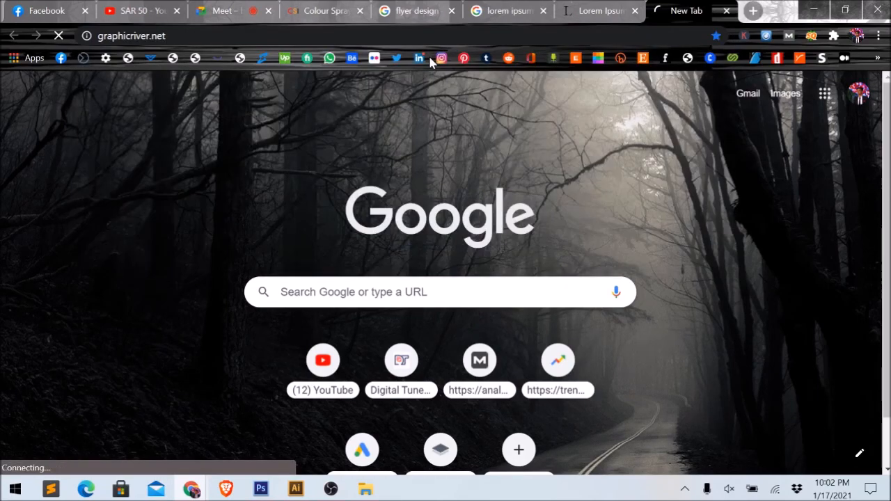
mouse_move(384, 143)
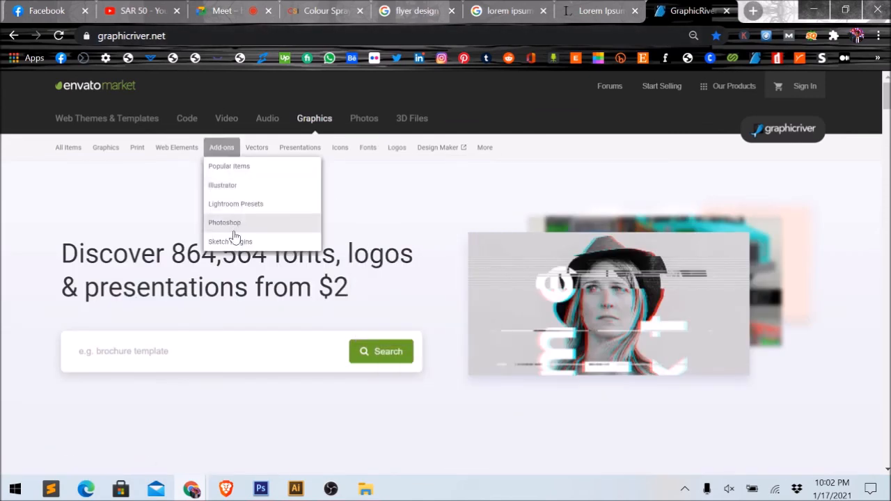
scroll(263, 279, down, 4)
scroll(263, 279, up, 4)
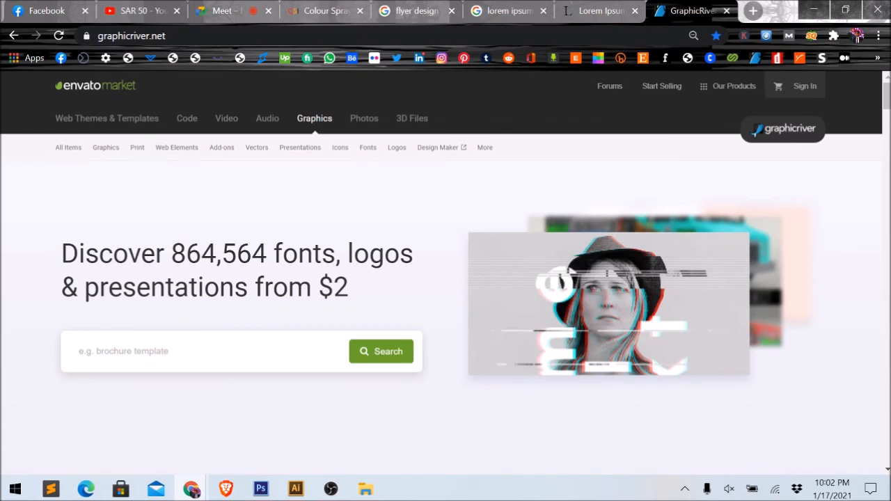
scroll(328, 257, down, 8)
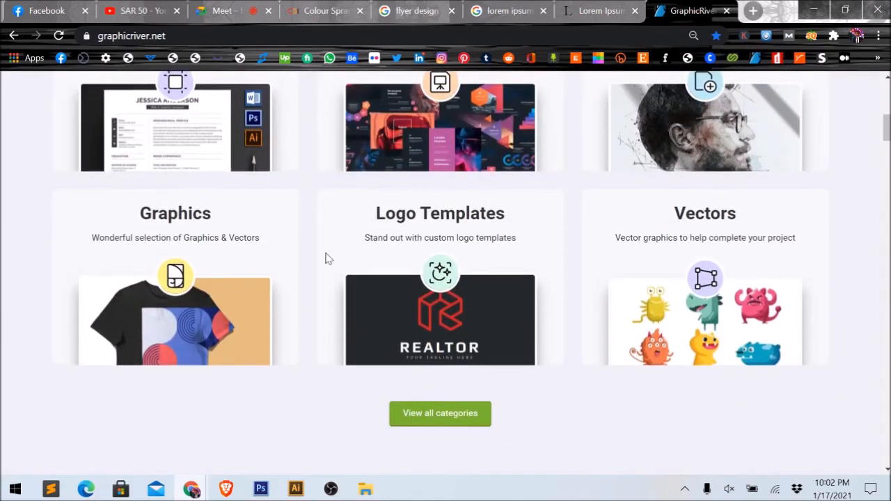
scroll(327, 256, up, 8)
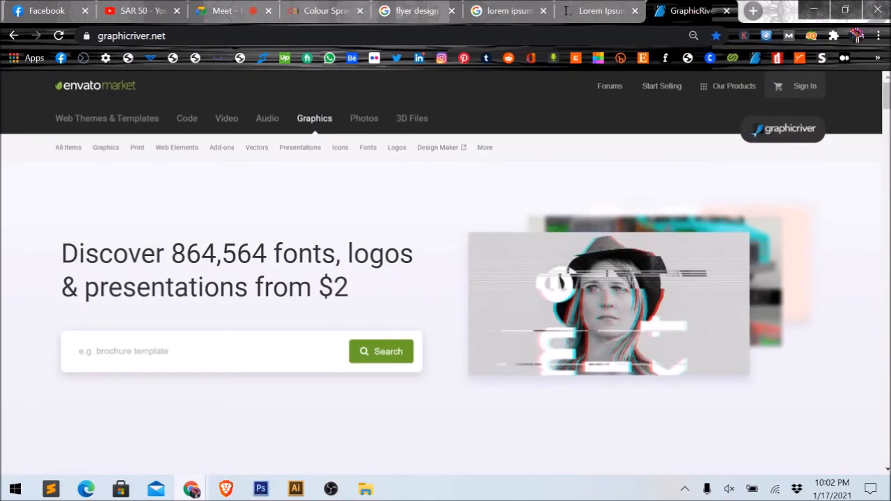
- Search GraphicRiver for "corporate flyer"
scroll(234, 318, down, 1)
click(202, 281)
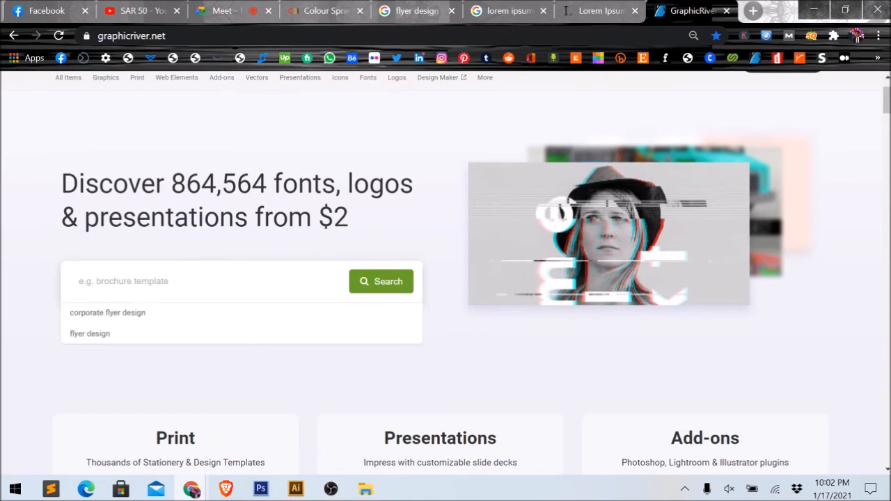
text(co)
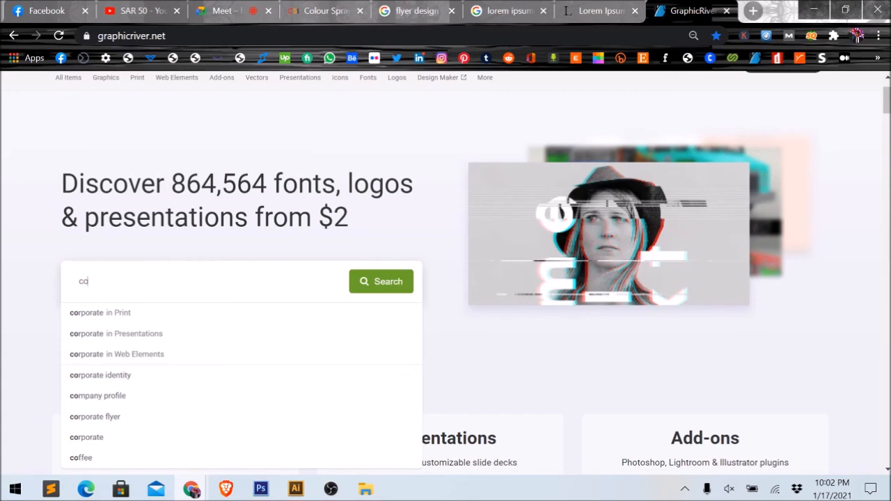
text(r)
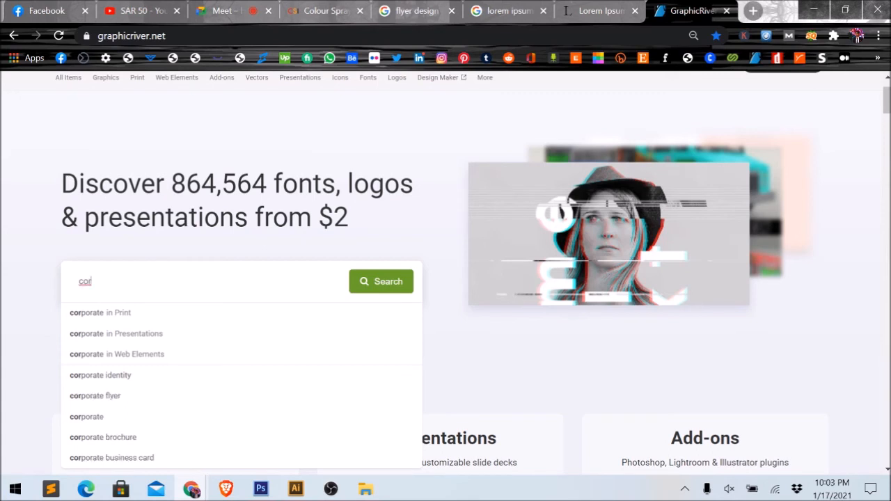
key(BackSpace)
text(rporate)
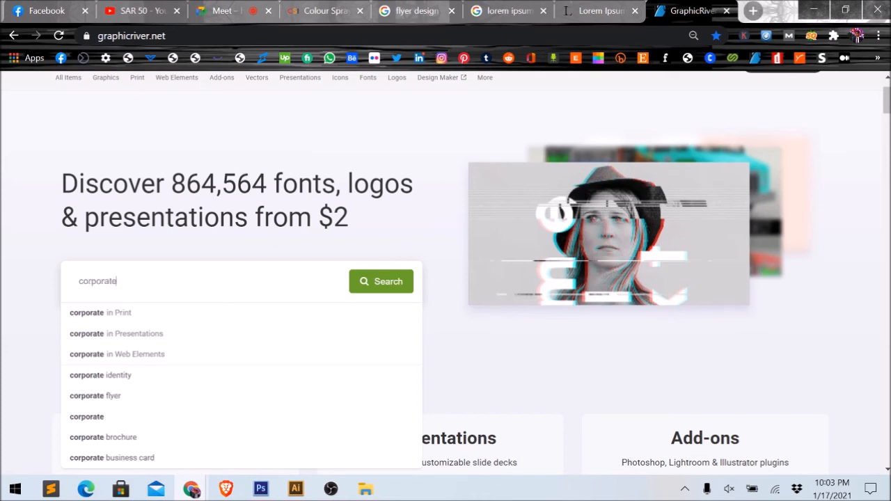
text( flyer)
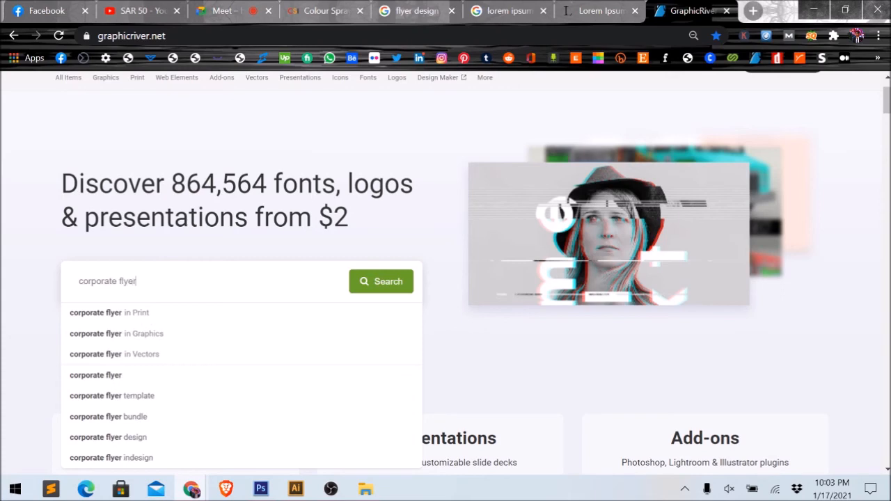
key(Return)
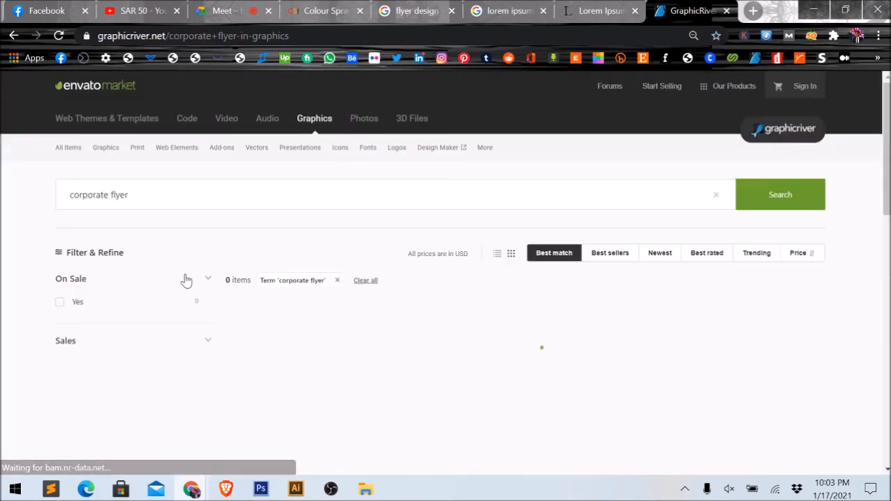
- Browse the corporate flyer designs in the GraphicRiver results for layout ideas
scroll(384, 260, down, 2)
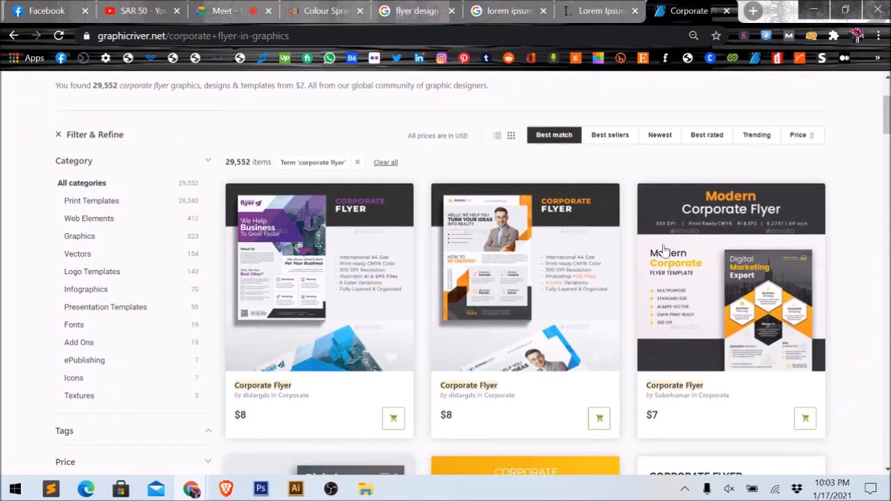
scroll(691, 297, down, 3)
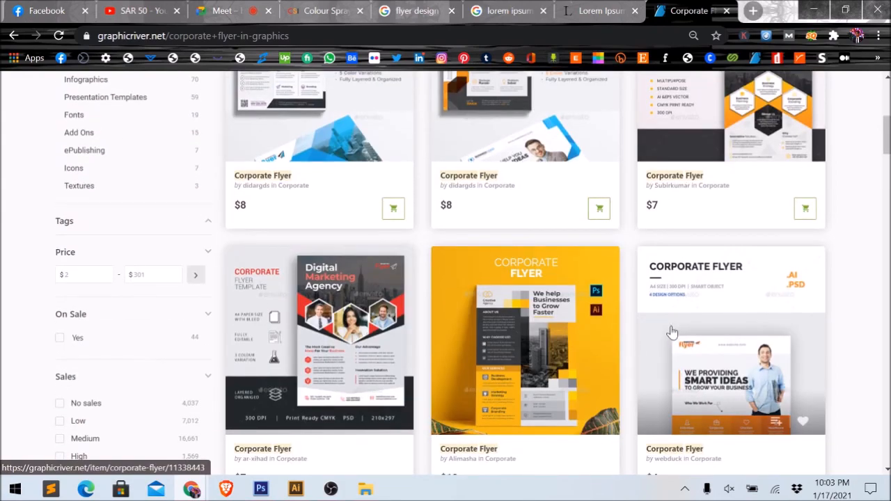
scroll(672, 333, up, 4)
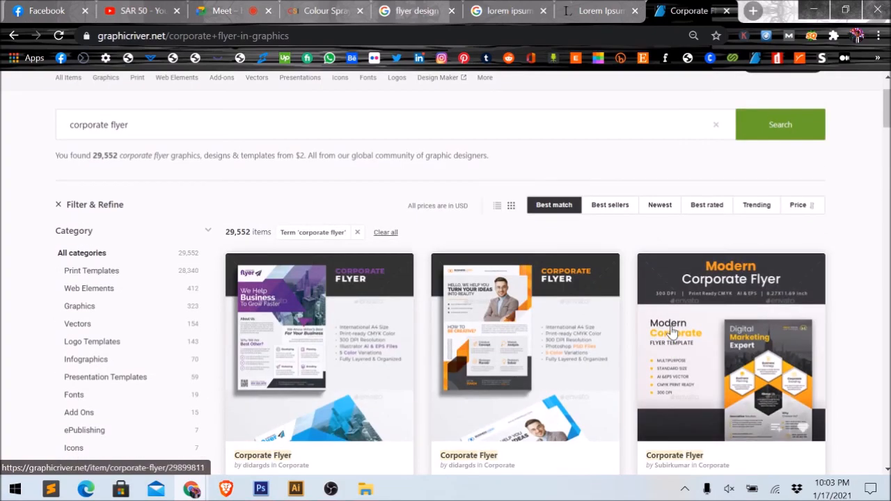
scroll(671, 333, down, 1)
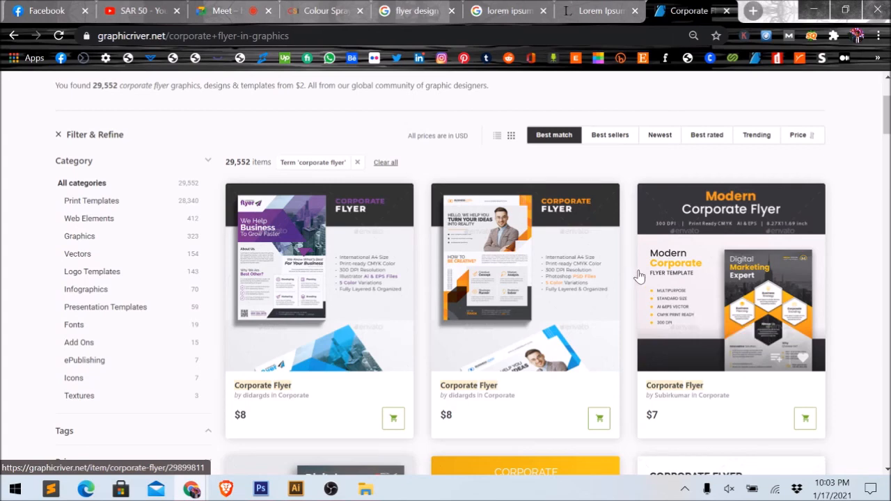
- Return to Illustrator and inspect the reference flyer's lower part, including the About Company, Best Services, Get in Touch and footer areas
click(295, 489)
drag(270, 385, 496, 289)
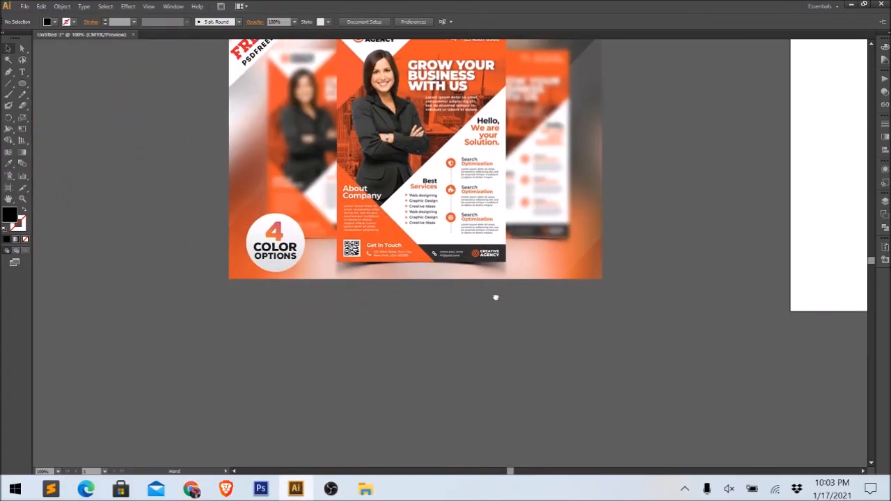
scroll(485, 268, up, 3)
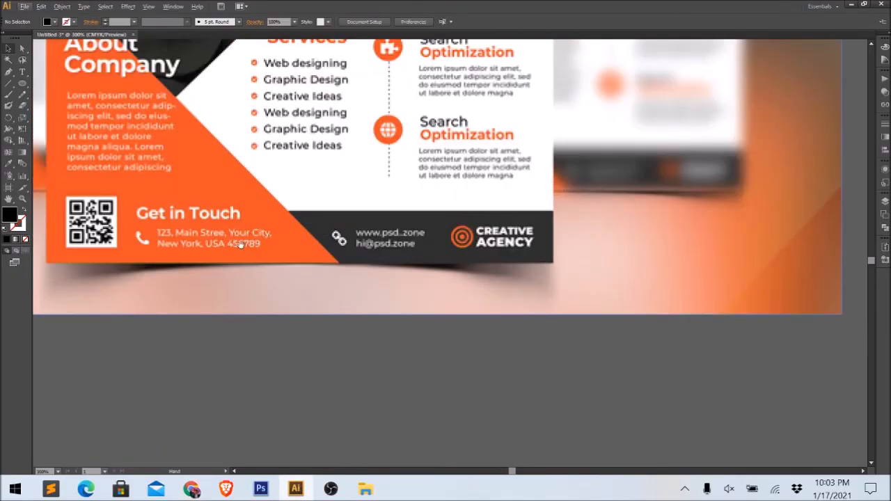
drag(263, 263, 370, 287)
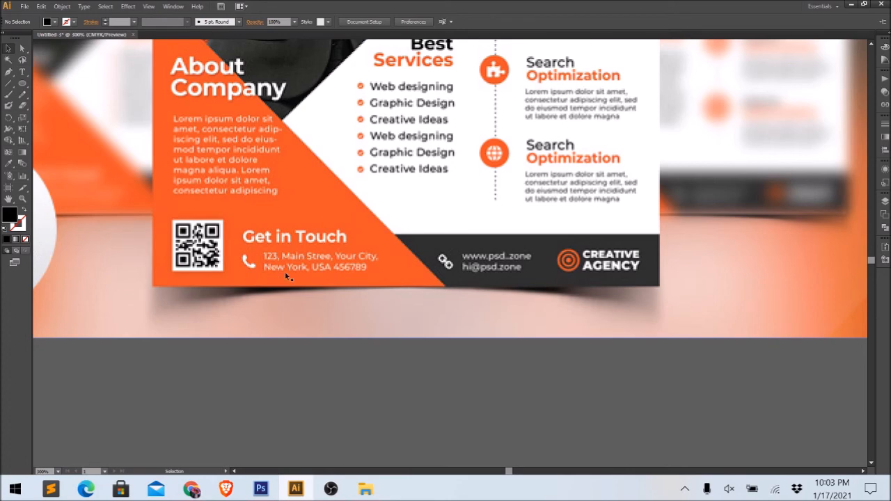
drag(464, 213, 501, 289)
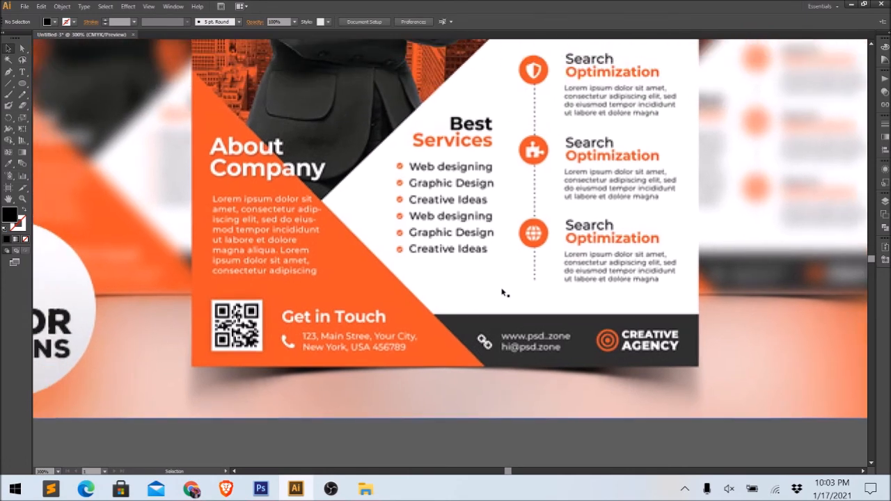
key(ctrl+0)
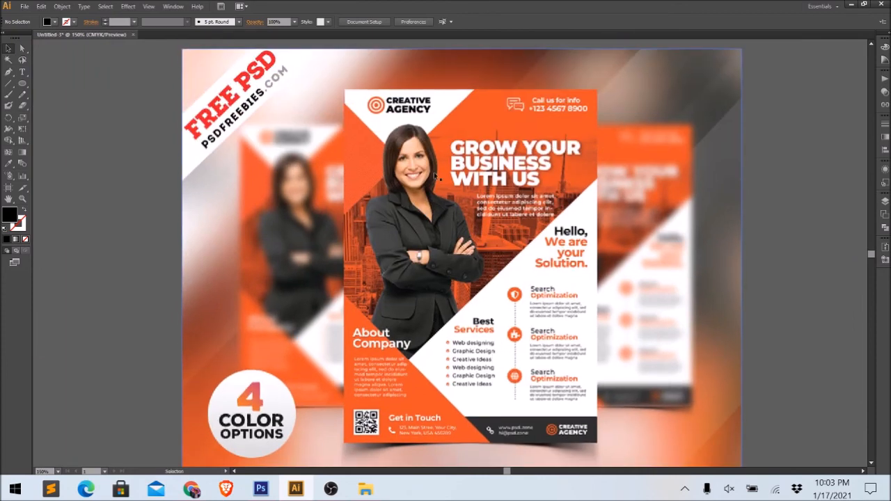
drag(522, 349, 419, 302)
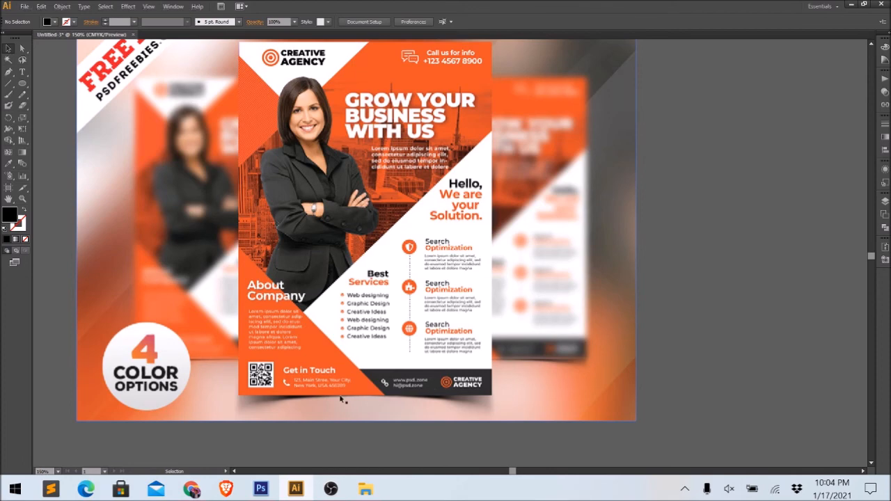
scroll(296, 395, up, 3)
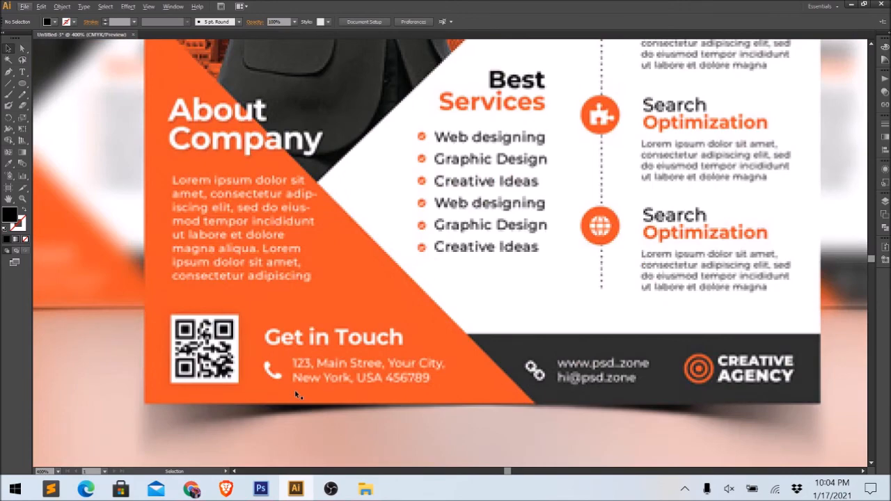
scroll(296, 395, down, 3)
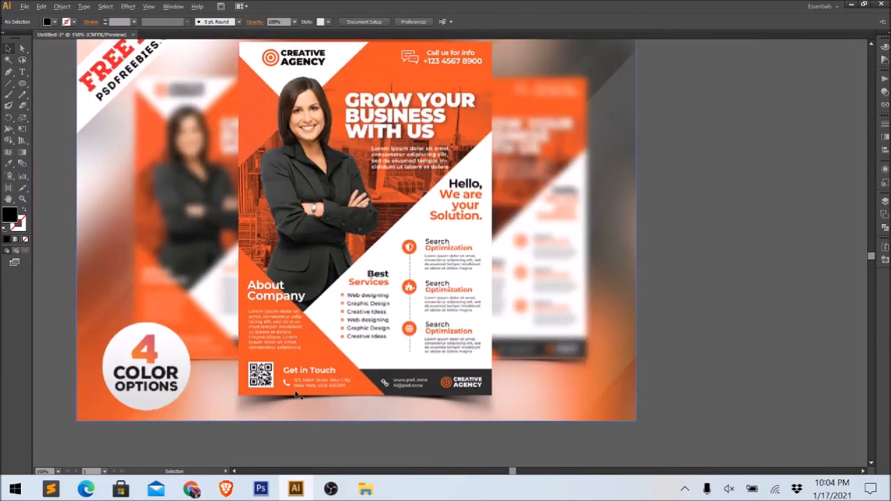
- Inspect the reference flyer's Best Services list and the three Search Optimization entries with their icons and dotted connecting line
drag(326, 399, 346, 308)
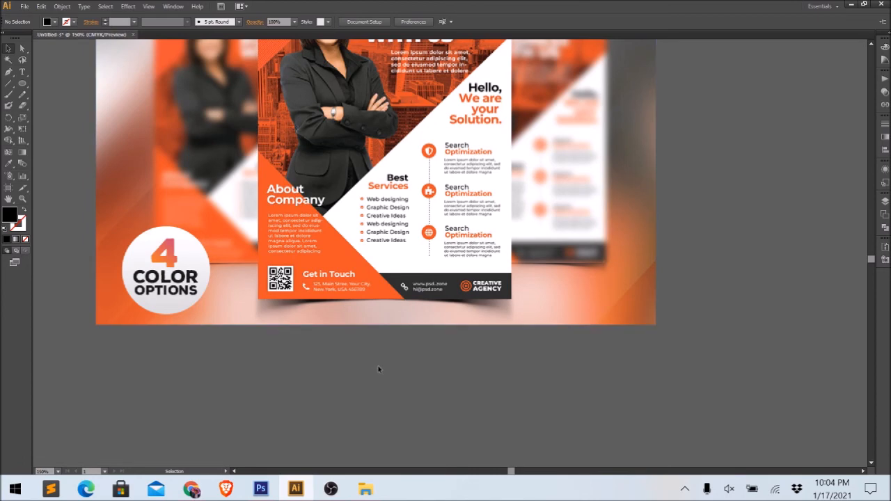
drag(439, 300, 378, 344)
scroll(376, 199, up, 2)
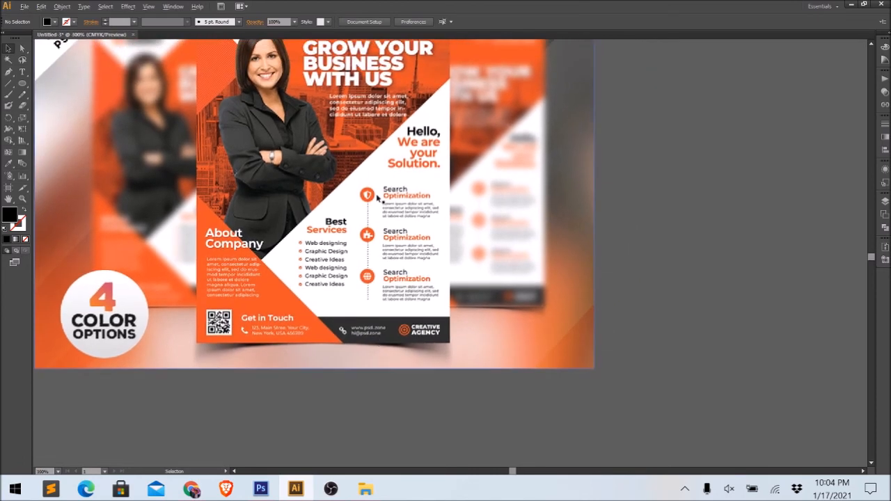
scroll(377, 199, up, 2)
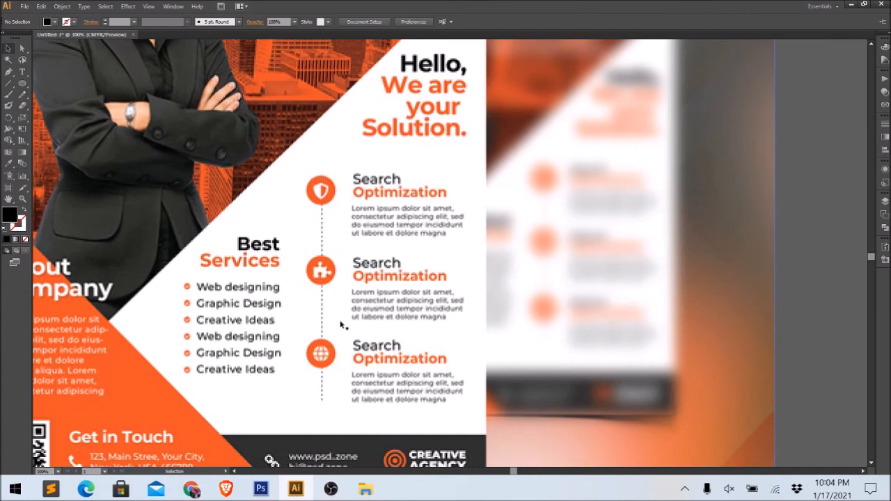
drag(361, 339, 342, 336)
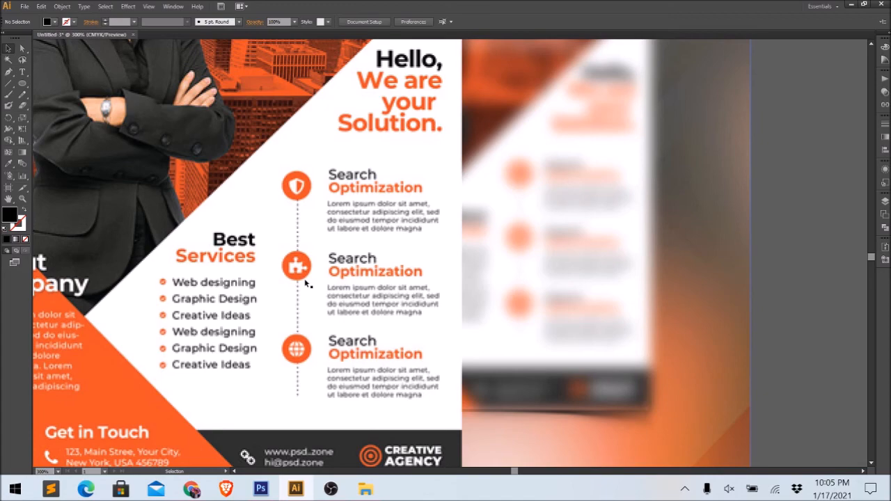
drag(337, 367, 387, 270)
scroll(390, 270, down, 1)
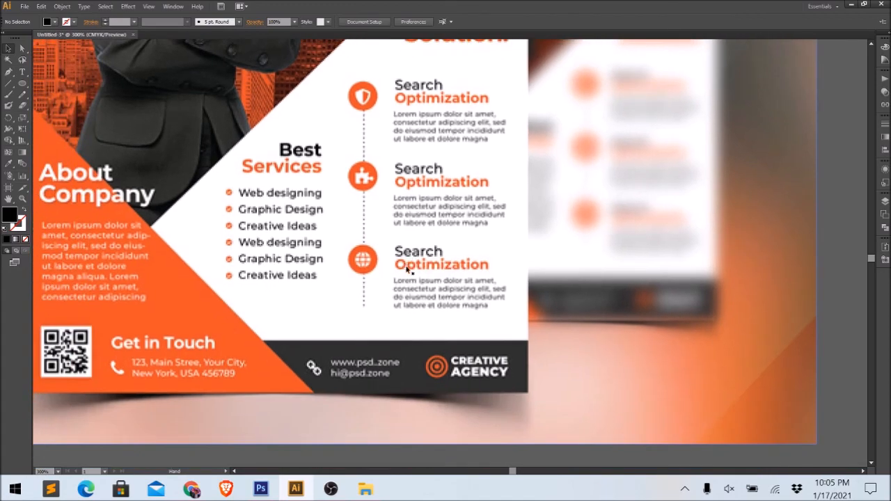
scroll(377, 263, up, 3)
scroll(323, 257, down, 1)
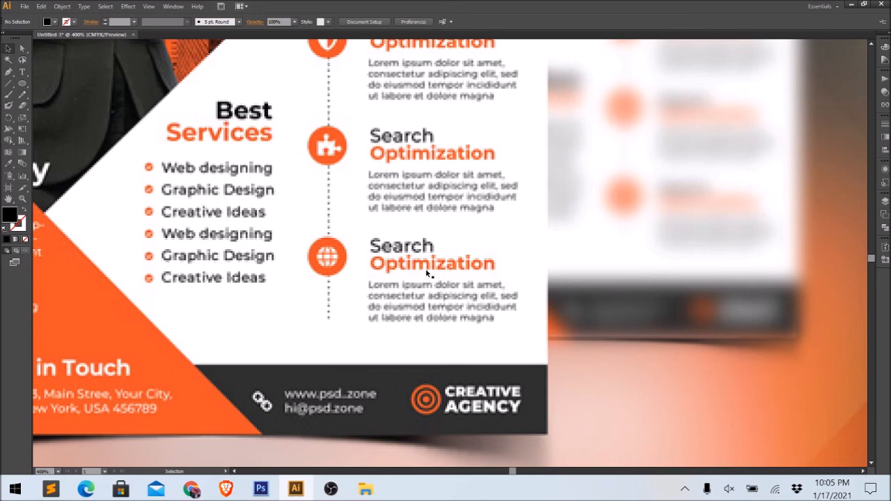
scroll(425, 269, up, 3)
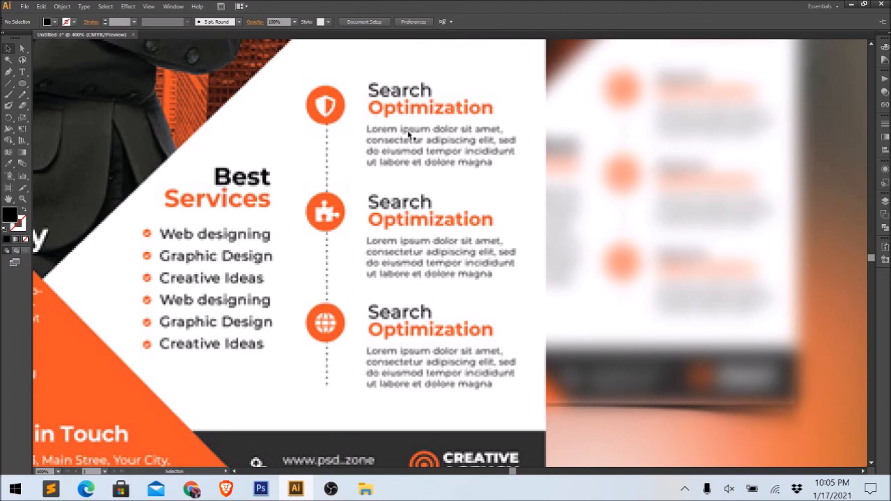
scroll(432, 203, up, 1)
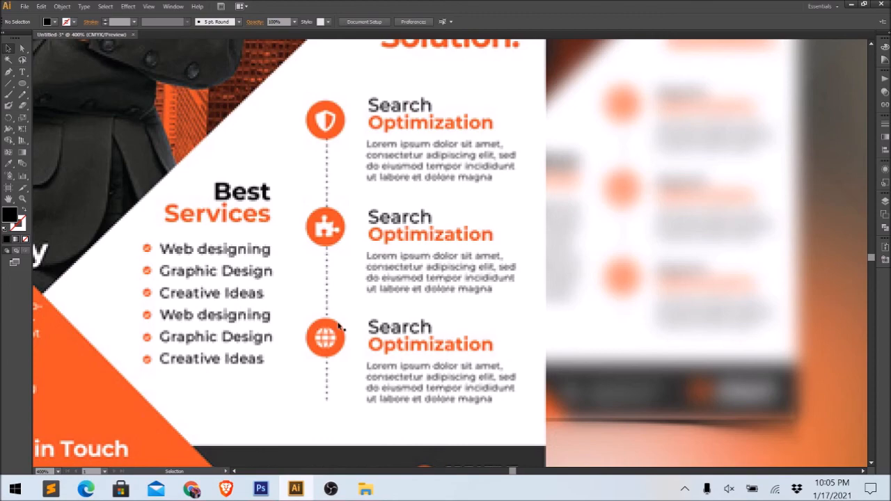
- Look over how the reference flyer's lower half is arranged as a whole, down to the footer
scroll(339, 327, down, 4)
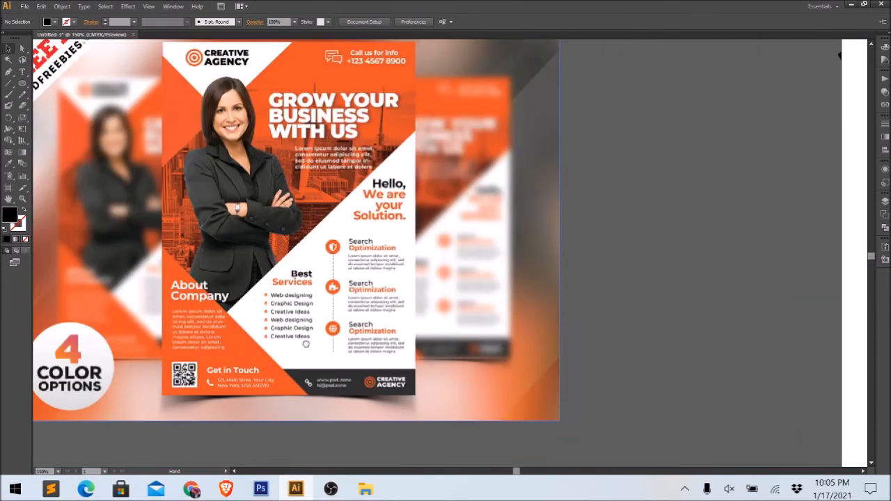
drag(306, 344, 371, 245)
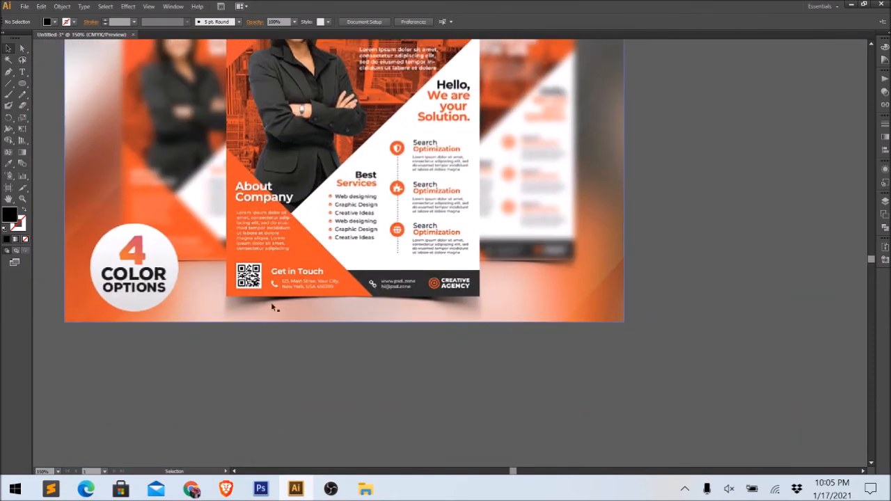
drag(277, 288, 303, 288)
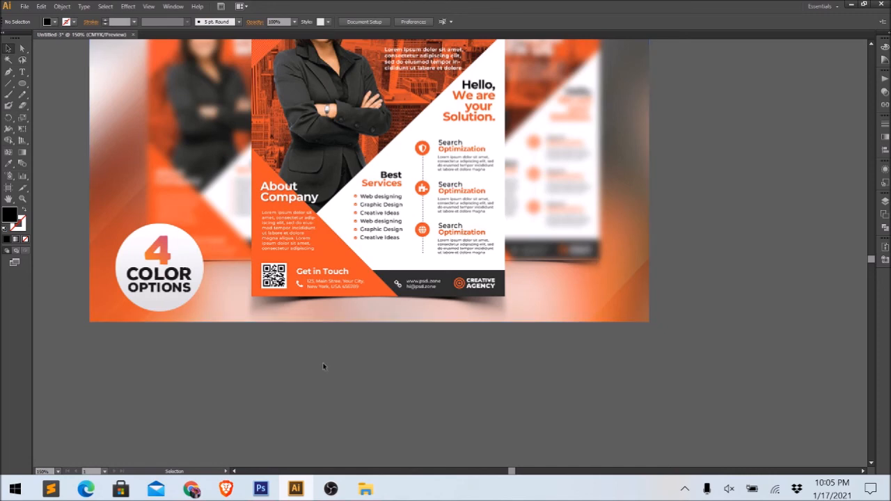
drag(323, 366, 327, 352)
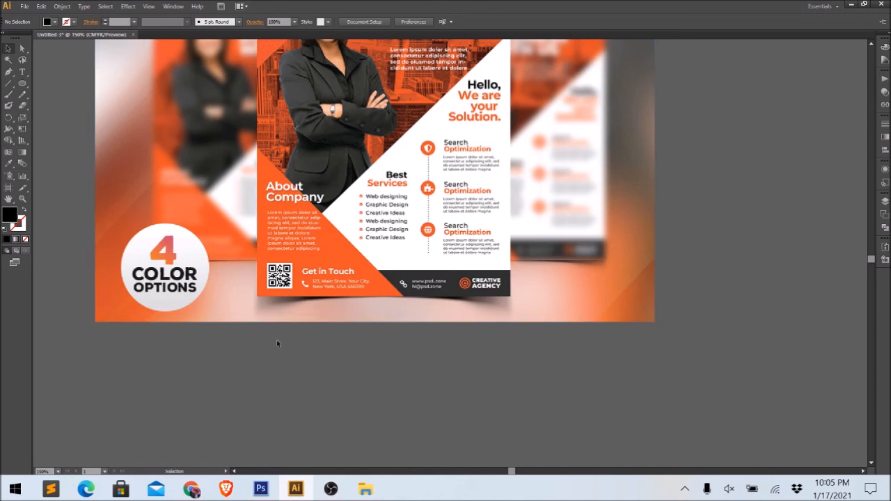
- Switch to Chrome and open the first three corporate flyers from the GraphicRiver results in separate new tabs
key(alt)
mouse_move(192, 489)
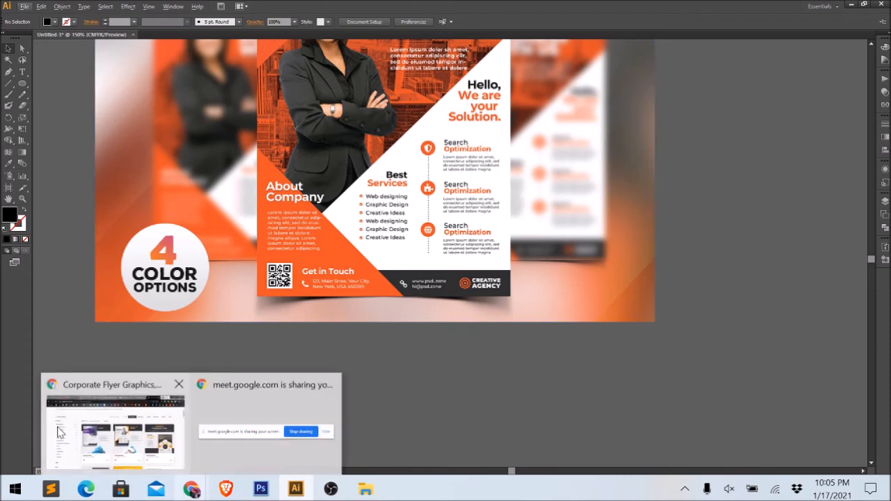
click(59, 432)
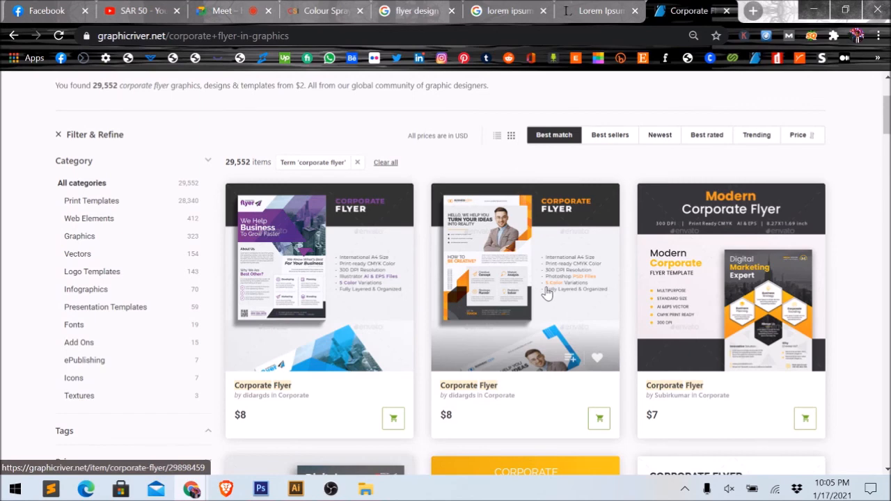
scroll(534, 292, down, 3)
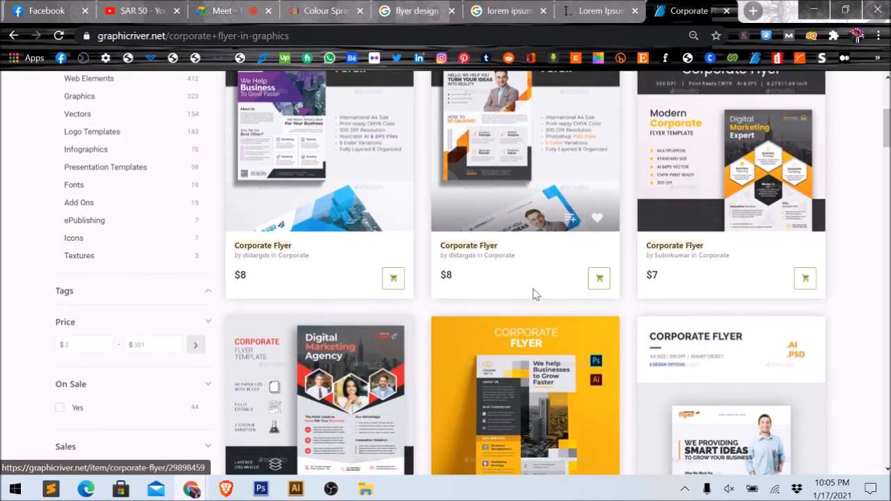
scroll(535, 294, up, 3)
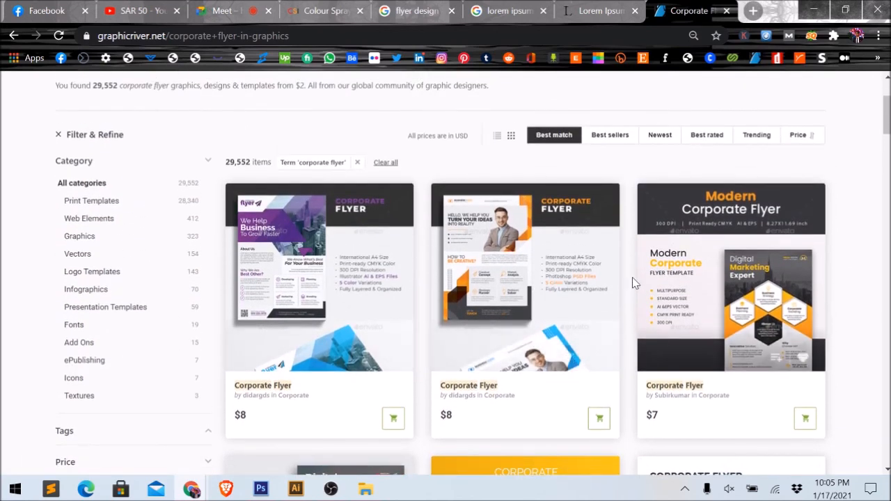
scroll(522, 300, down, 2)
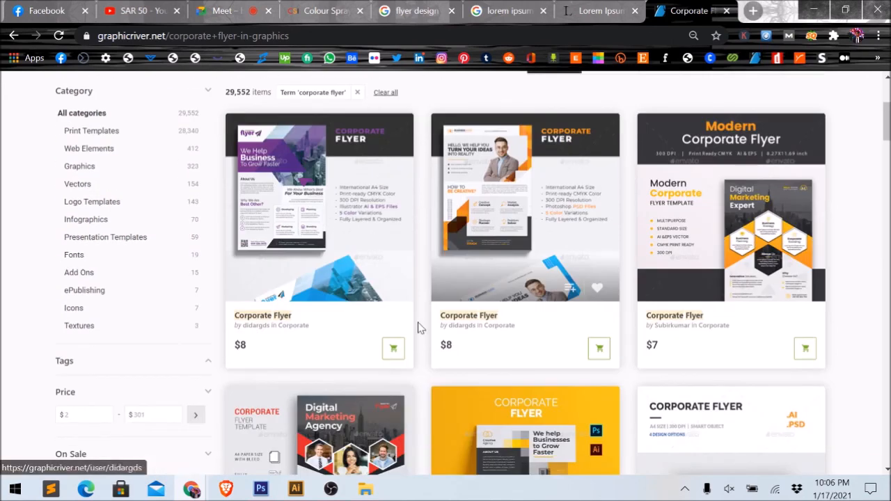
middle_click(275, 321)
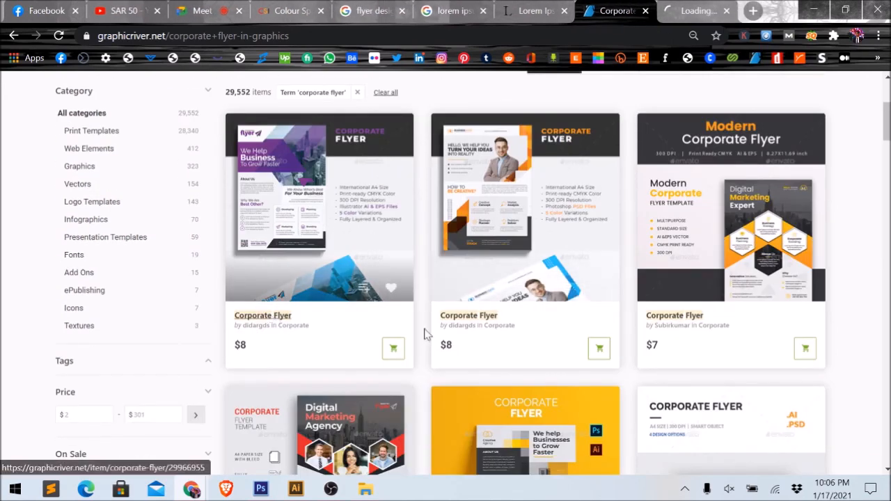
middle_click(484, 320)
middle_click(683, 318)
- Browse the rest of the first page of corporate flyer results down to the page numbers and return to its start
scroll(690, 317, down, 3)
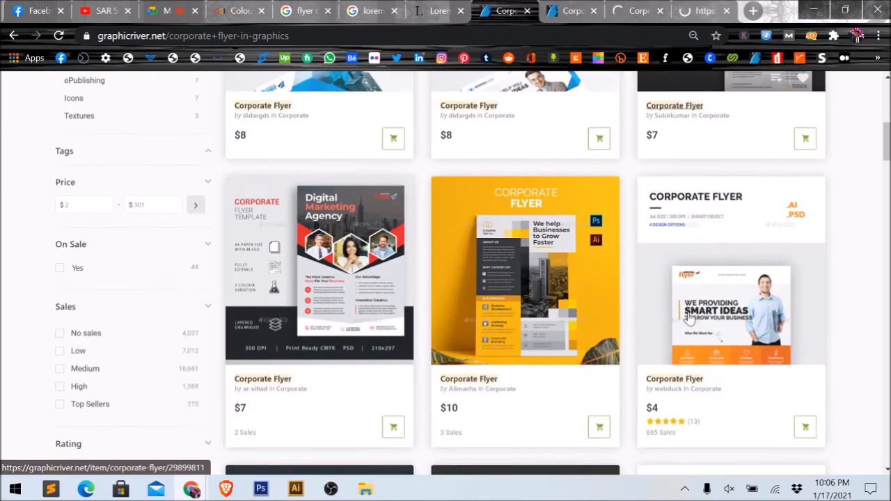
scroll(689, 317, down, 12)
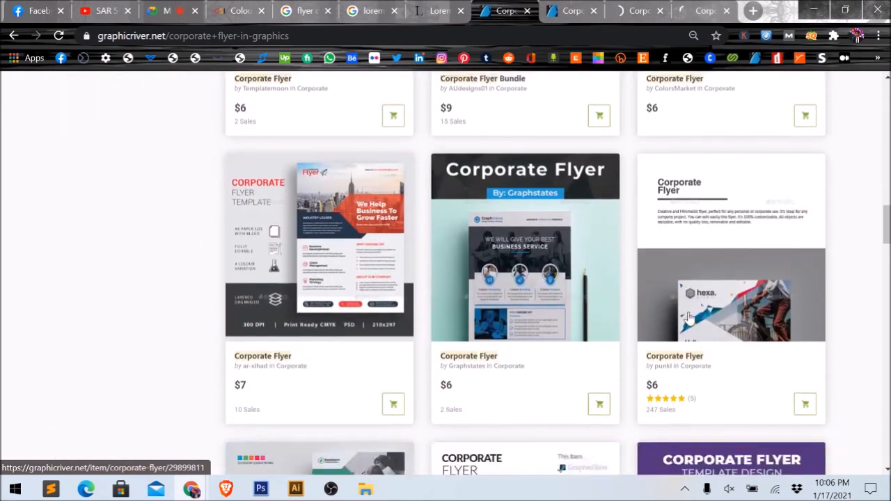
scroll(690, 316, up, 3)
scroll(689, 316, down, 9)
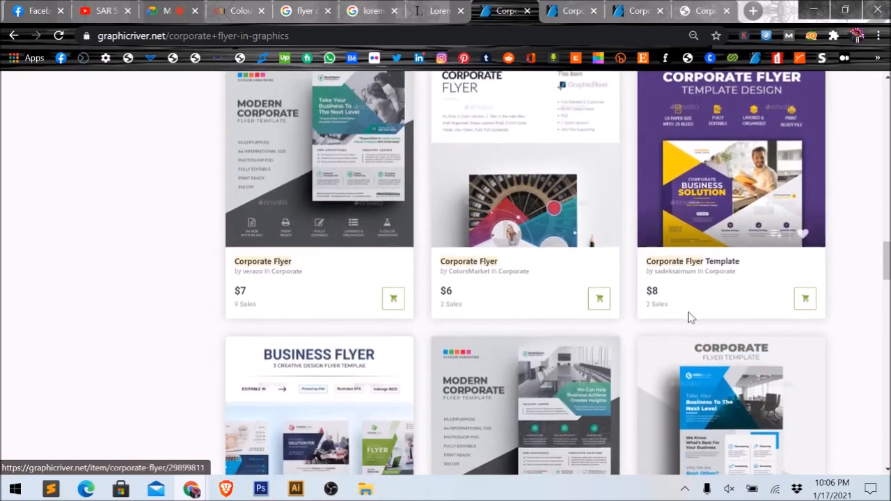
scroll(689, 317, down, 6)
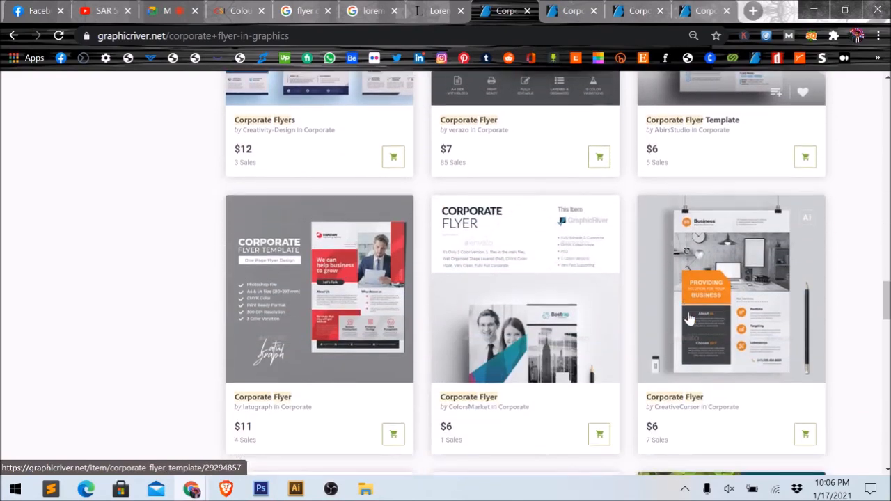
scroll(688, 318, down, 9)
scroll(559, 314, down, 2)
scroll(561, 317, up, 1)
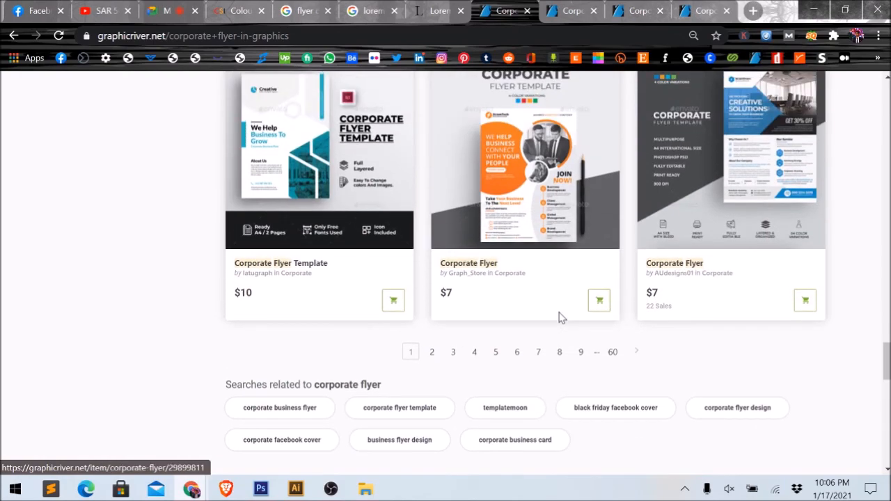
scroll(561, 318, up, 2)
scroll(561, 317, up, 3)
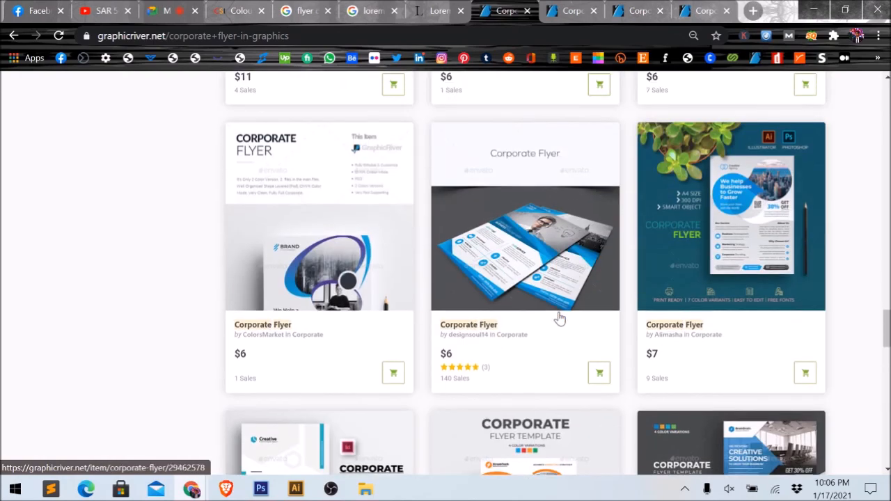
scroll(524, 254, up, 3)
scroll(523, 254, up, 10)
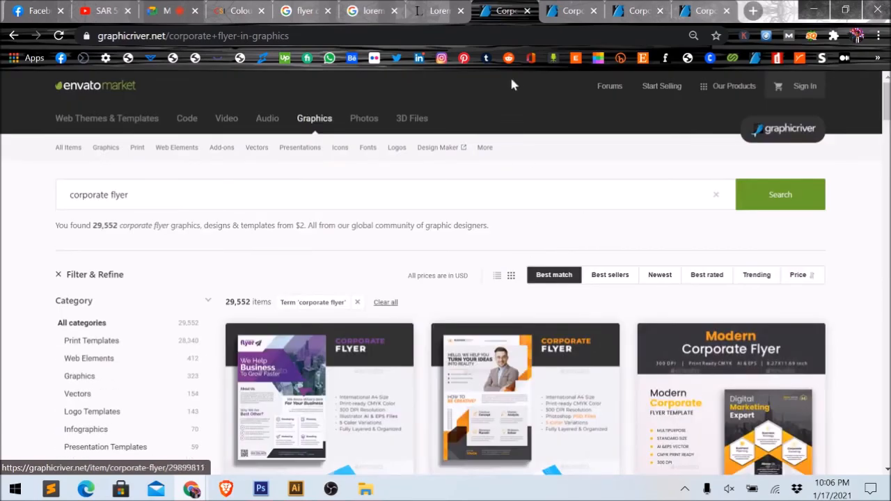
- View the purple "We Help Business To Grow Faster" flyer's item page and examine its preview images, colour variations and description
click(564, 10)
scroll(371, 348, down, 4)
scroll(371, 348, down, 5)
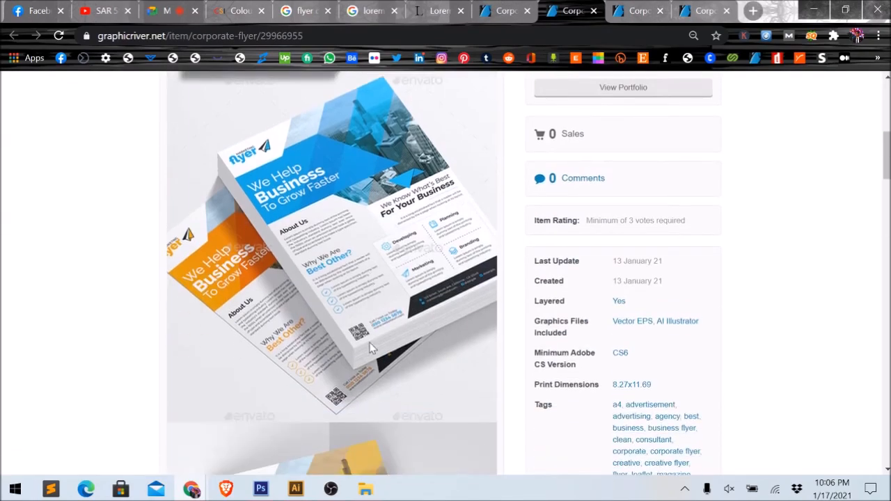
scroll(370, 348, up, 10)
scroll(257, 282, down, 2)
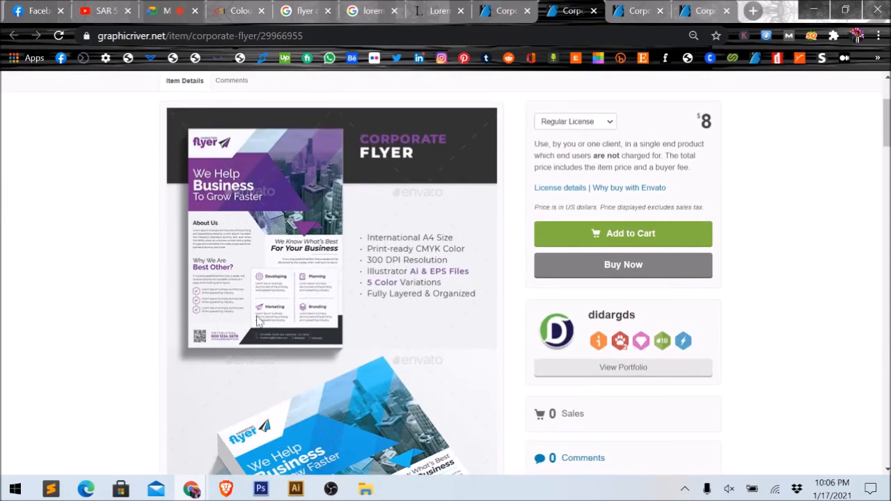
scroll(271, 341, down, 2)
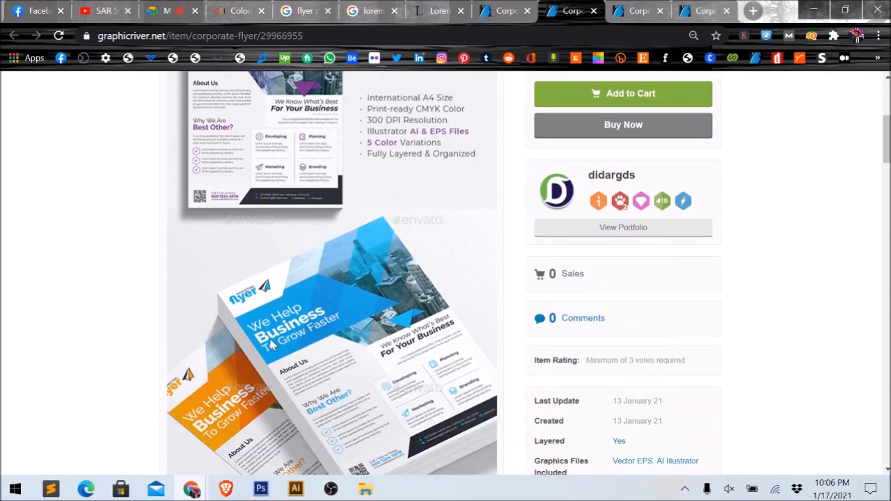
scroll(272, 343, down, 1)
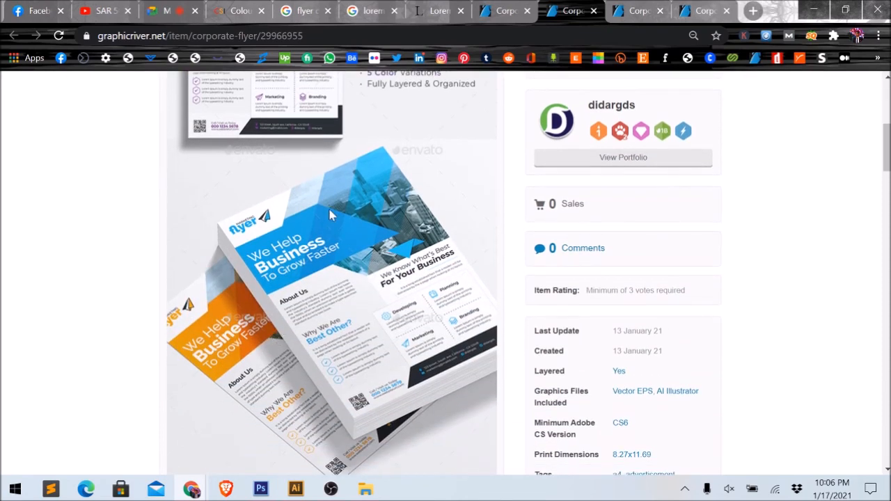
scroll(352, 263, down, 10)
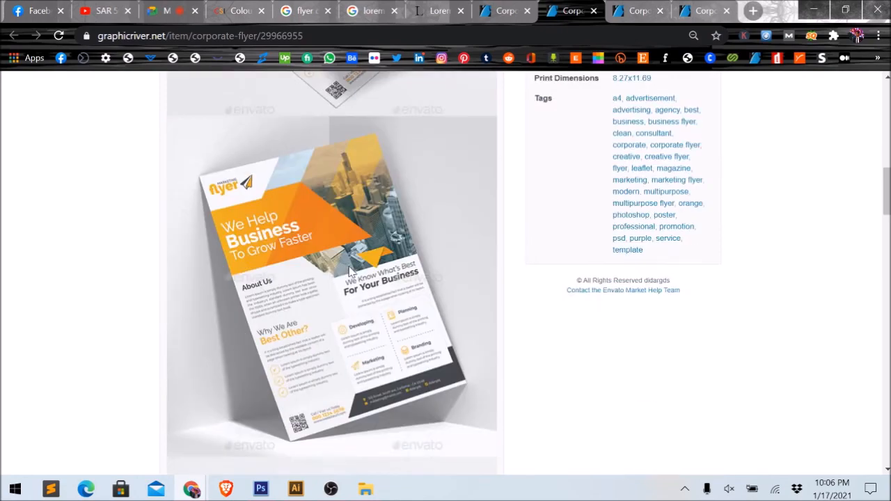
scroll(352, 272, down, 15)
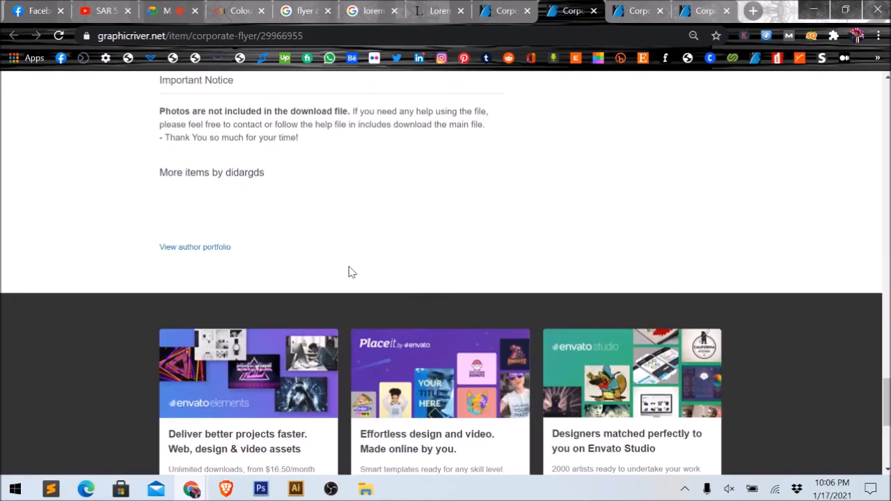
- Find the fonts used in the flyer's item description and open the Raleway page on Google Fonts in a new tab
scroll(352, 271, up, 3)
scroll(352, 271, up, 1)
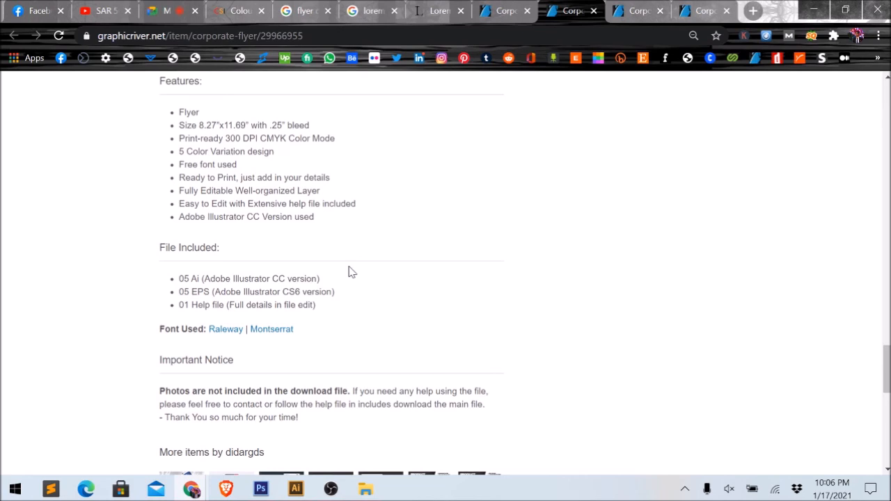
drag(160, 330, 310, 339)
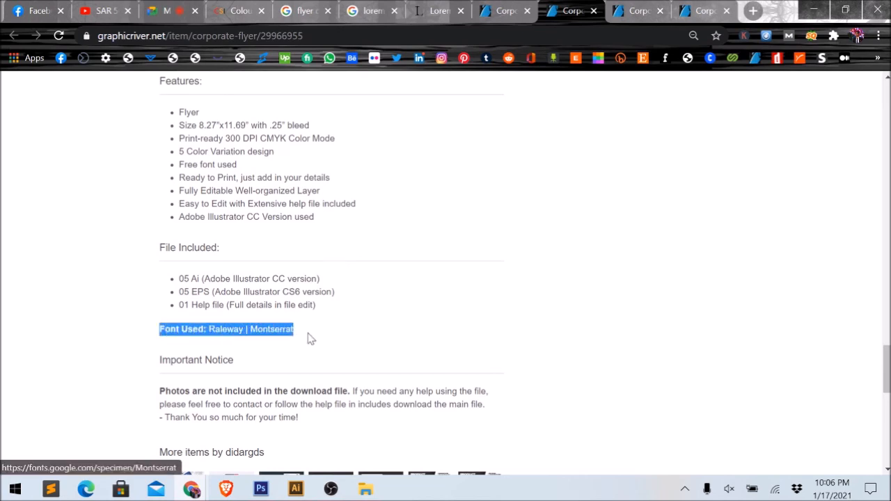
click(310, 338)
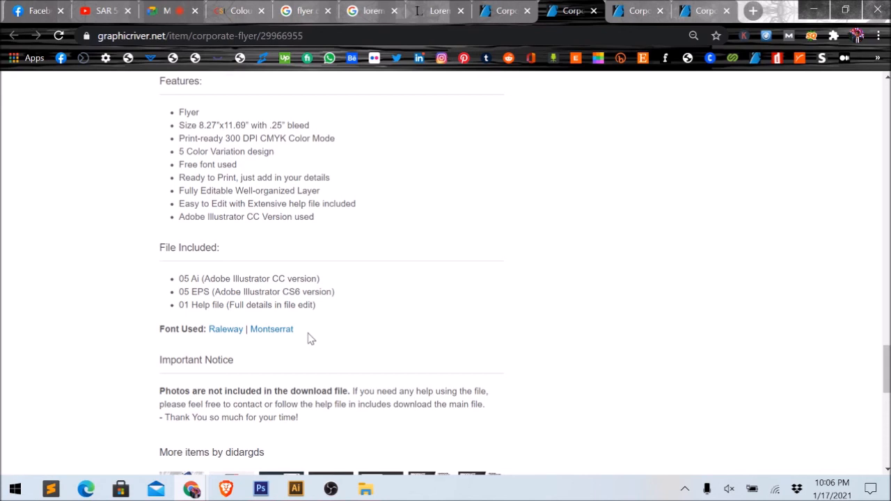
ctrl+click(226, 329)
click(581, 10)
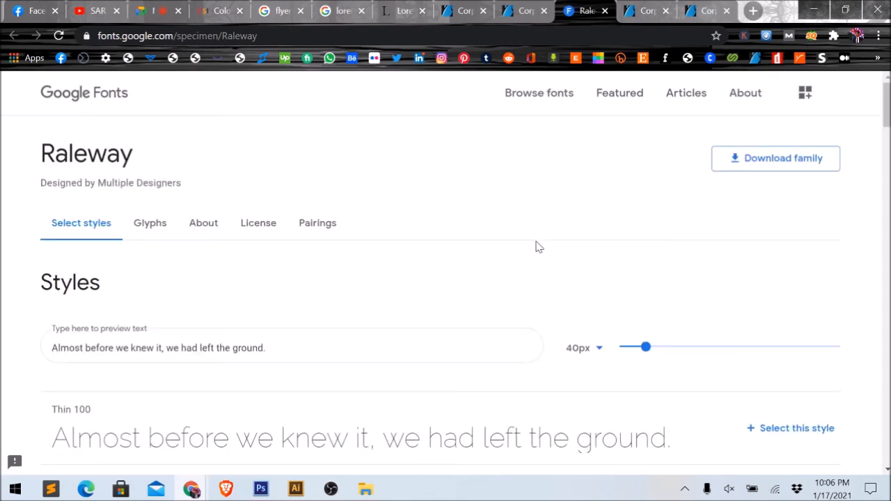
- Download the Raleway family from Google Fonts and show the downloaded archive in its folder
click(813, 160)
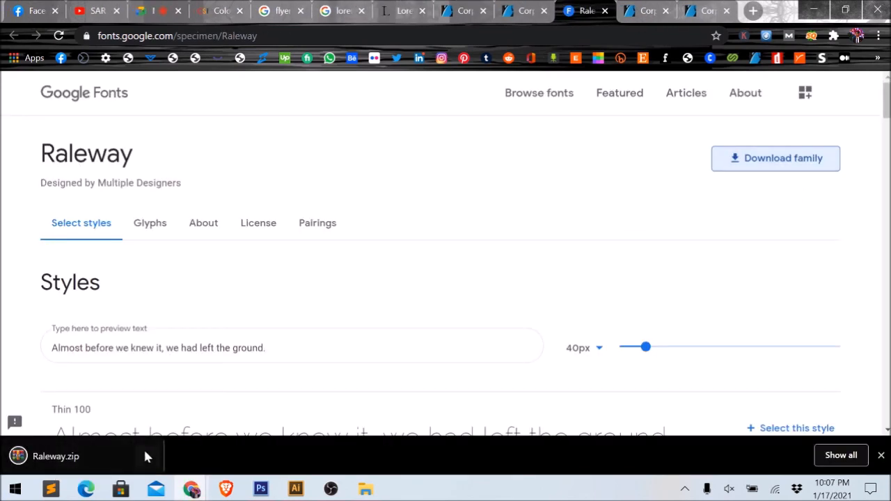
click(144, 454)
click(166, 418)
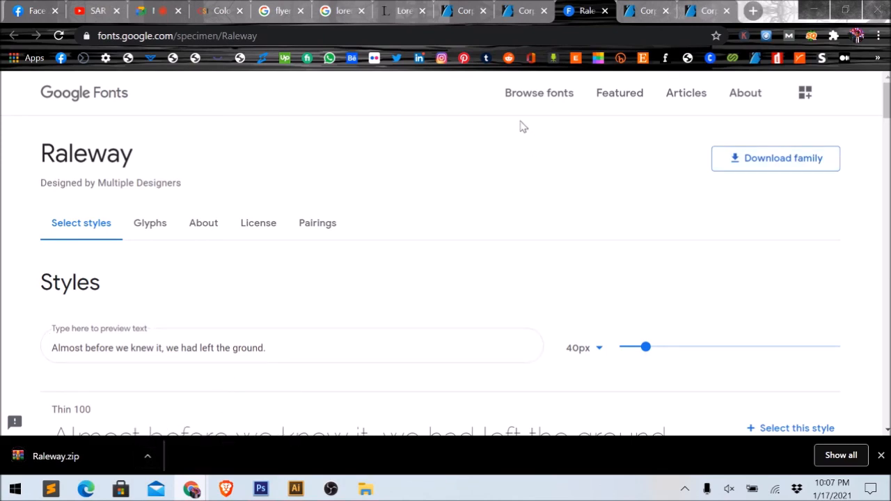
click(831, 9)
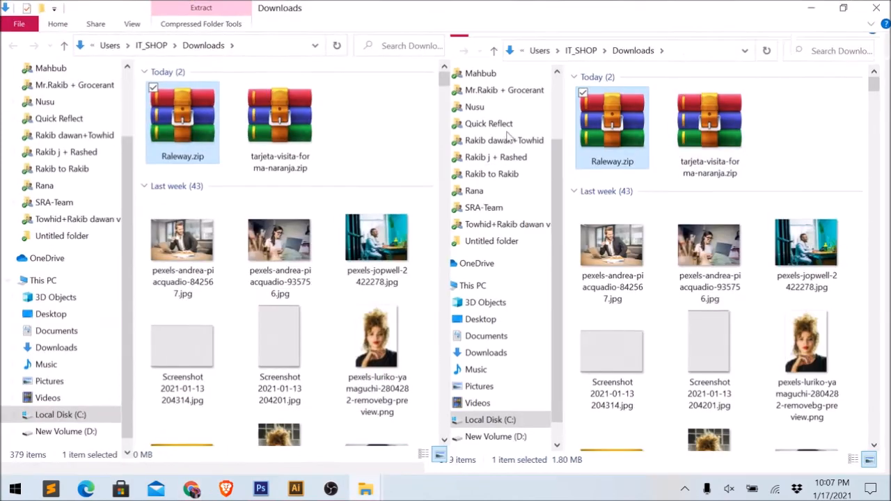
- Extract Raleway.zip into a Raleway folder inside Downloads
right_click(198, 139)
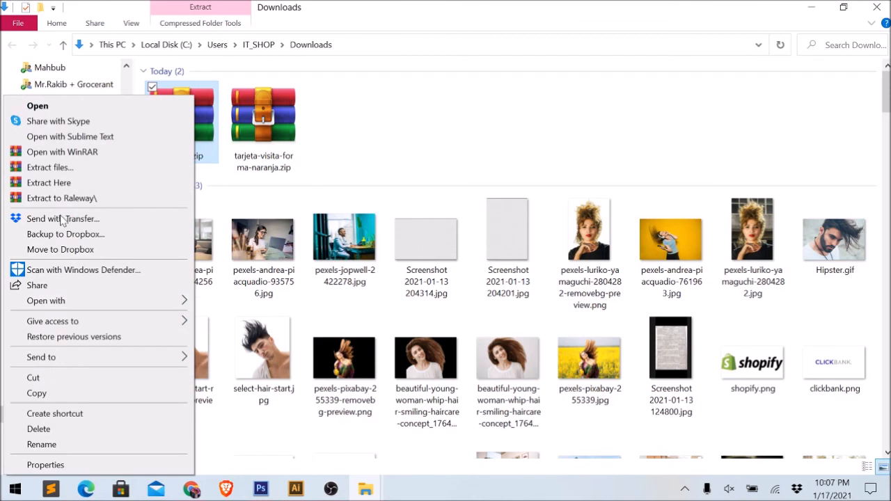
click(62, 168)
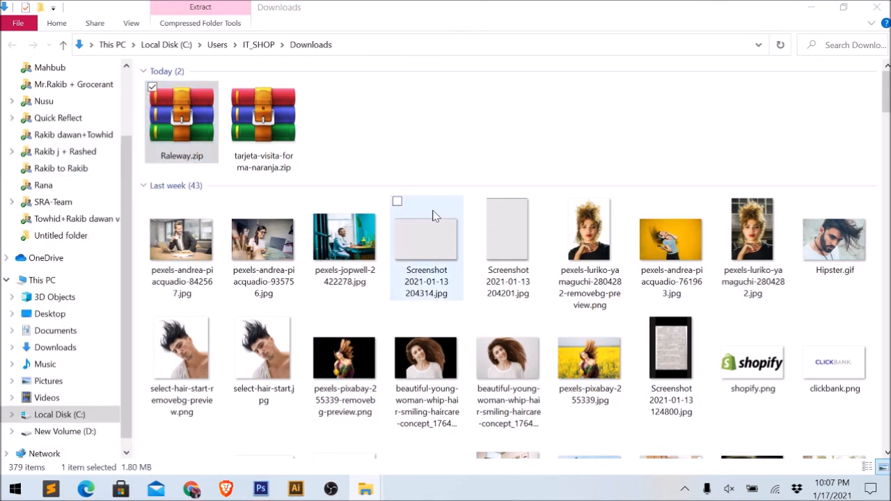
click(510, 383)
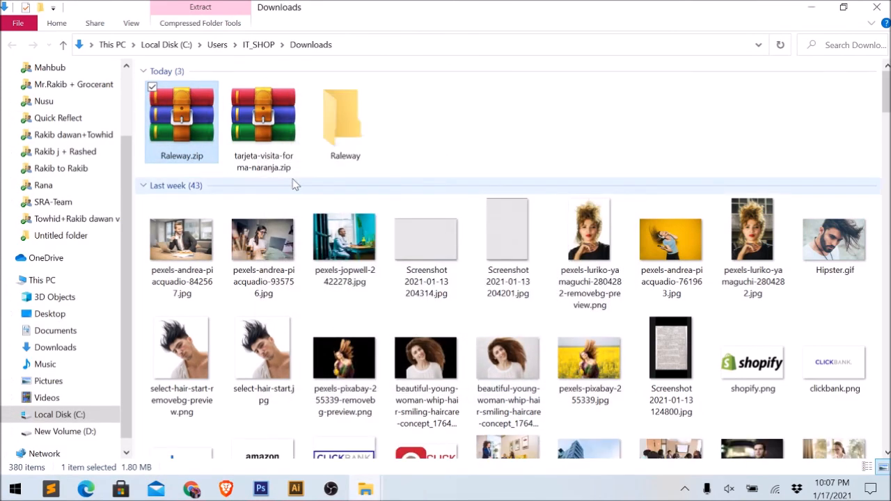
- Install both Raleway variable font files from the extracted folder, replacing the versions already installed
double_click(342, 117)
click(212, 138)
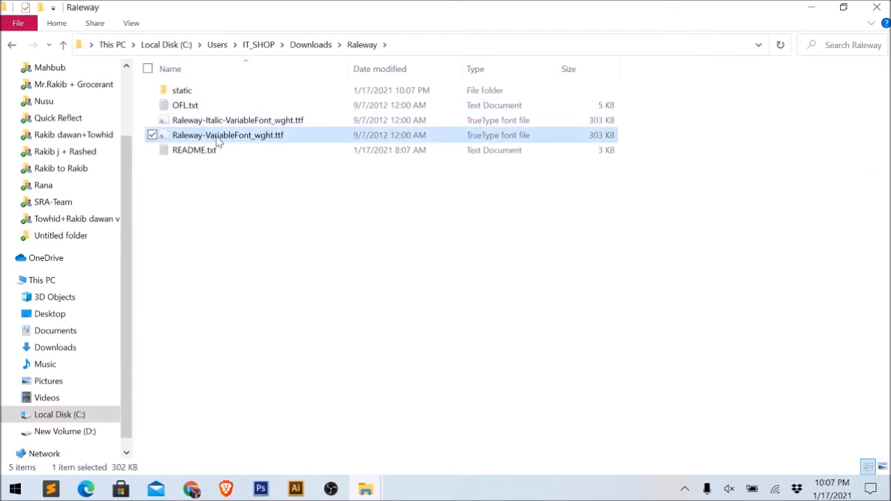
ctrl+click(226, 122)
right_click(225, 120)
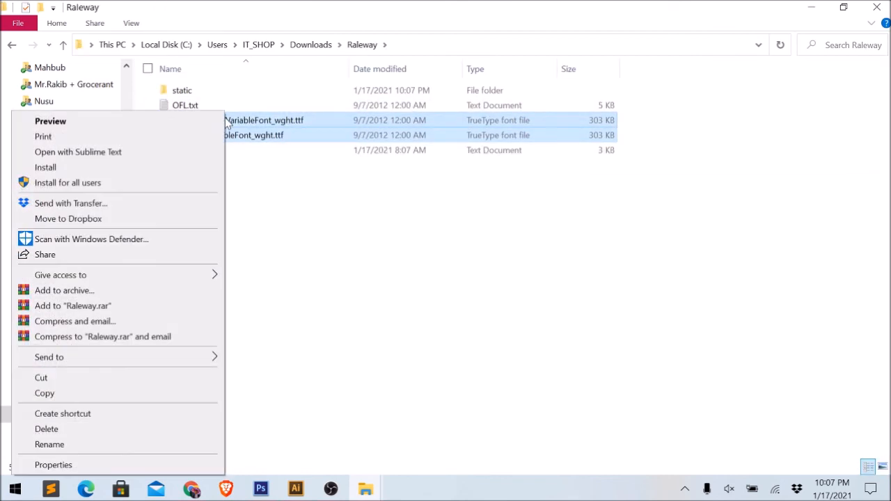
click(45, 167)
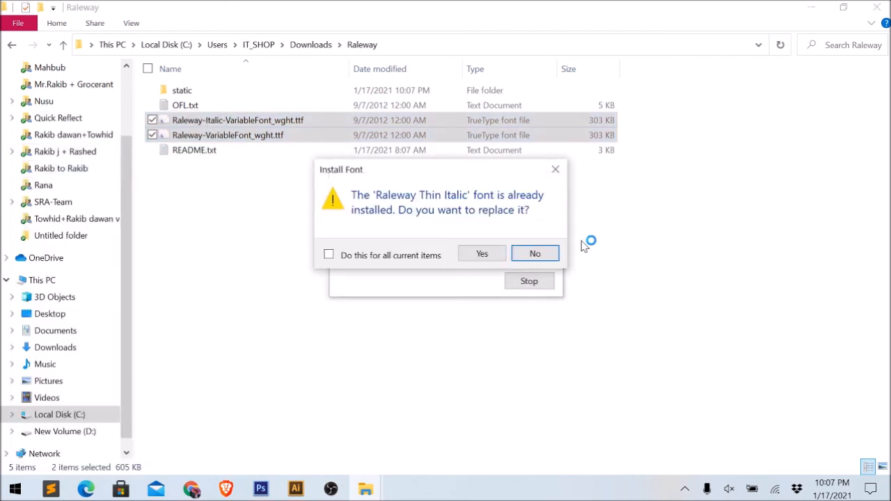
click(480, 253)
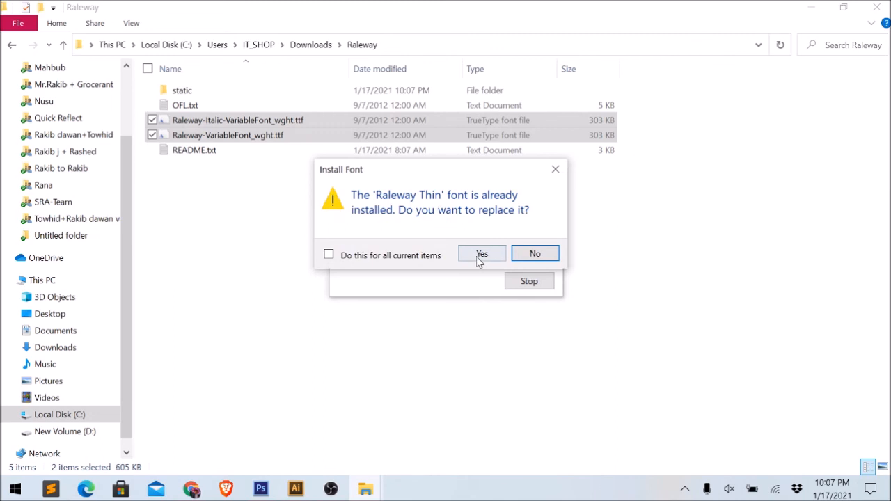
click(480, 255)
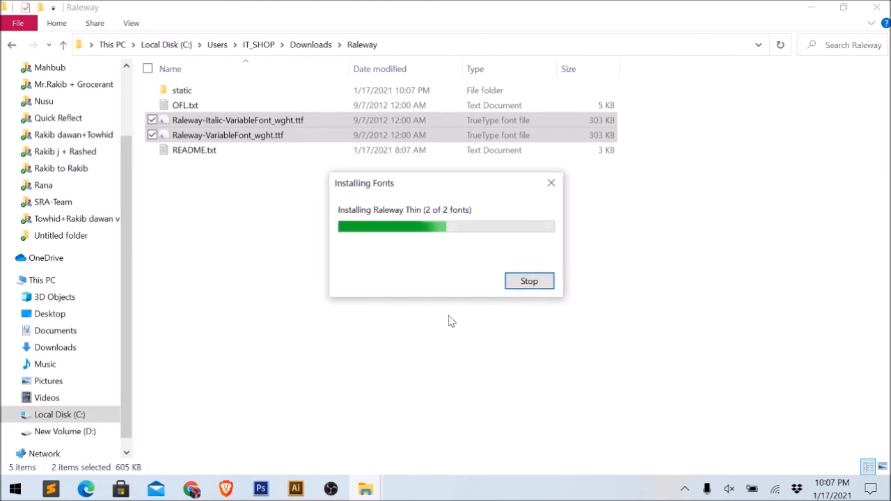
click(448, 321)
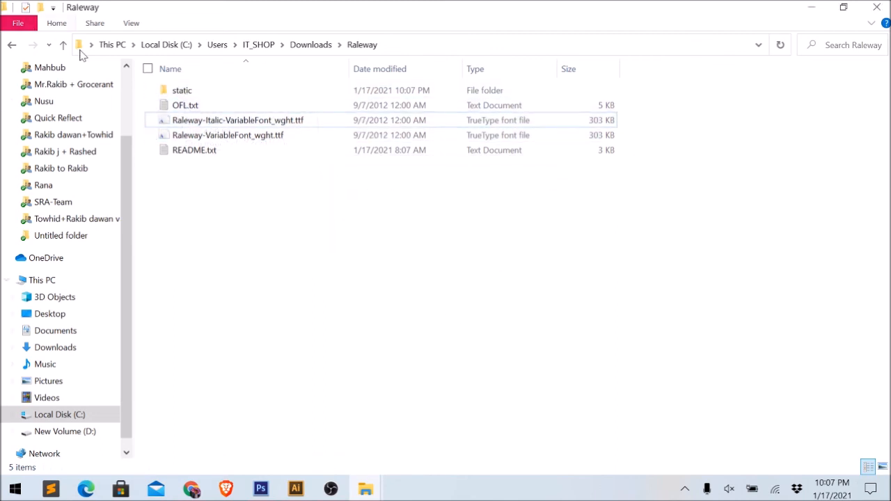
- Copy the word "Raleway" from the italic variable font's file name without renaming the file, and minimize the folder window
click(186, 121)
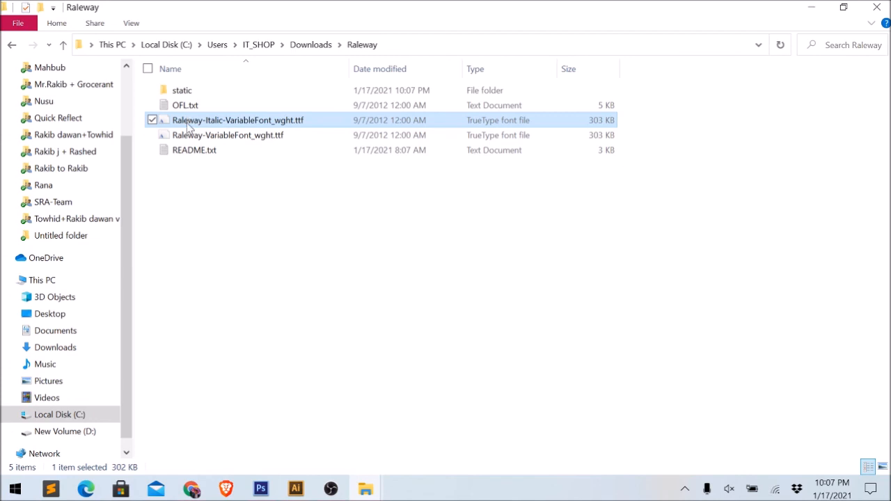
click(187, 124)
click(189, 121)
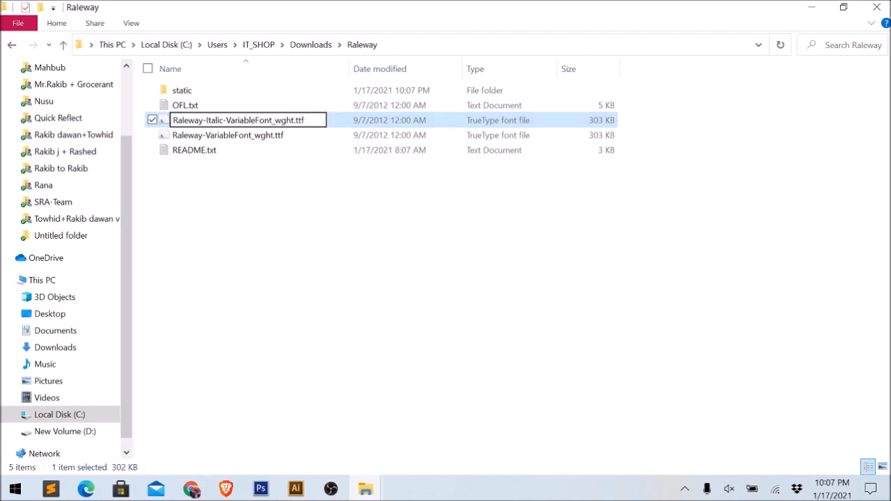
double_click(188, 120)
key(ctrl+c)
click(540, 259)
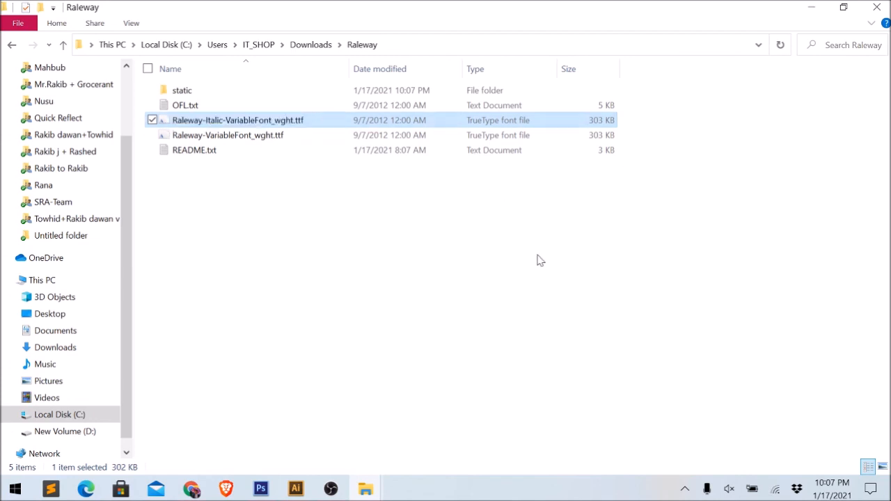
click(813, 6)
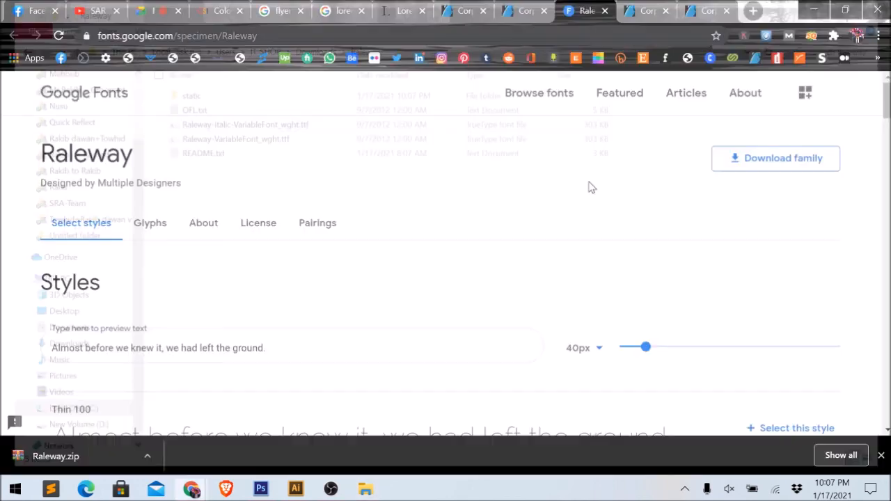
- Switch to Illustrator, paste "Raleway" as a text object above the orange reference flyer and enlarge it to about 130 pt
click(296, 489)
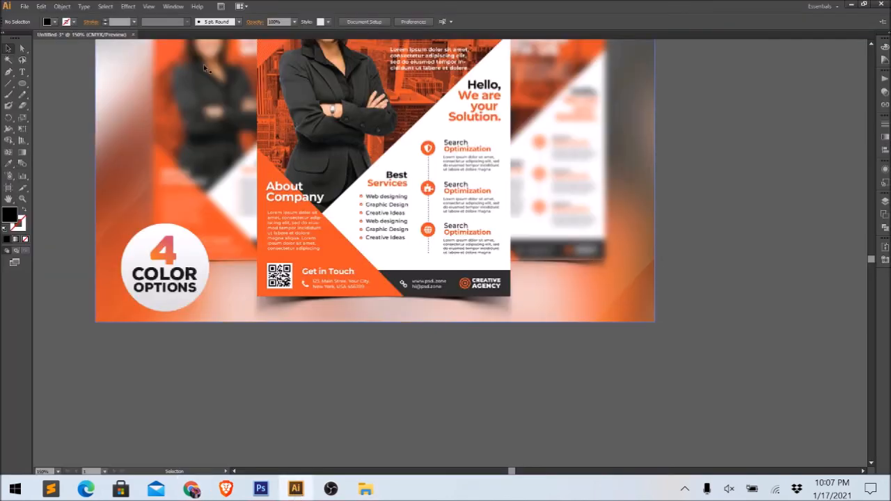
key(space)
drag(366, 153, 341, 315)
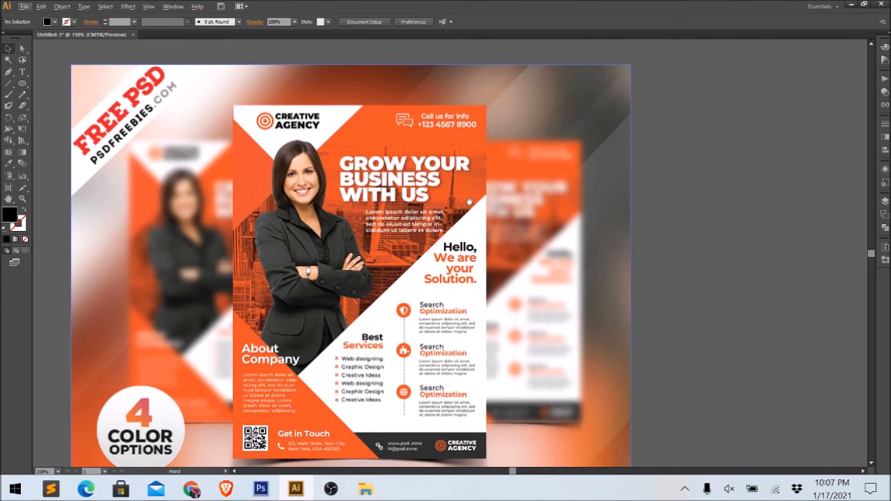
key(space)
drag(469, 201, 435, 370)
click(23, 74)
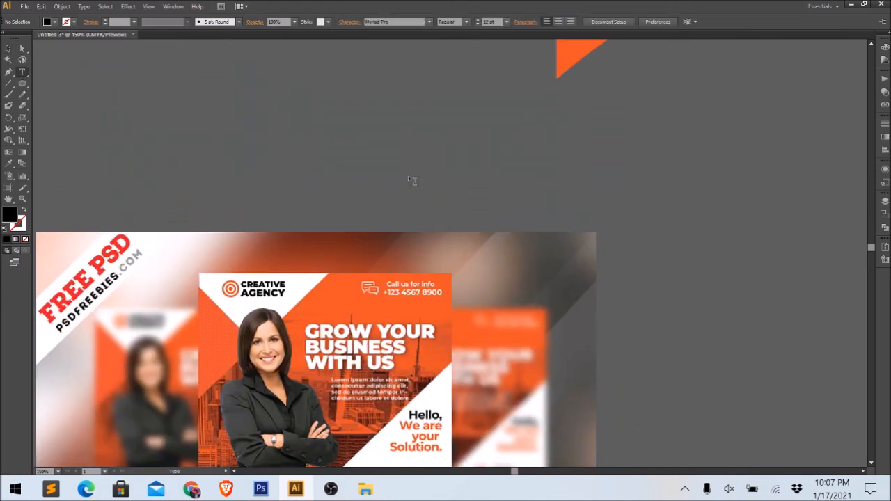
key(ctrl+v)
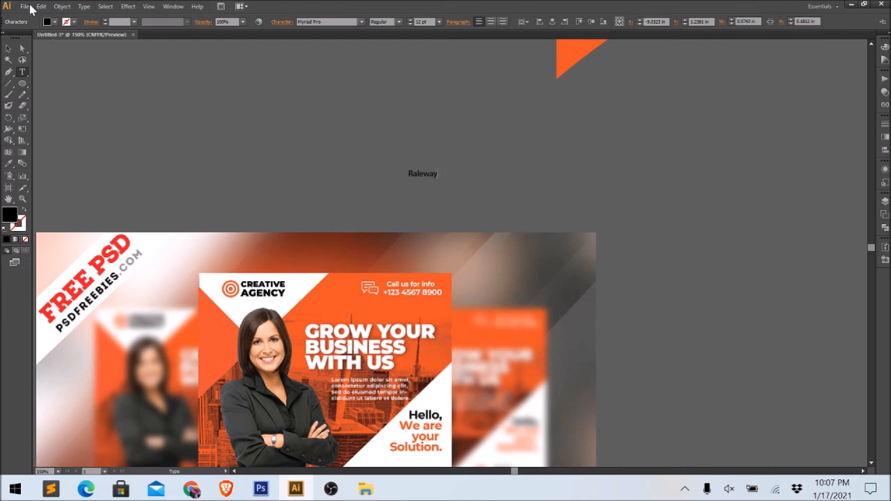
click(9, 48)
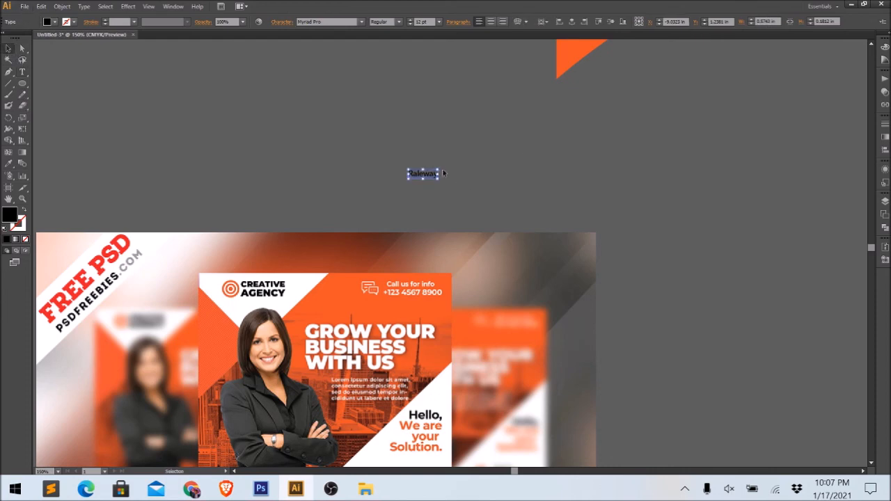
drag(439, 169, 722, 113)
- Set the "Raleway" text's font to Raleway and move the text onto the upper part of the white artboard
click(338, 22)
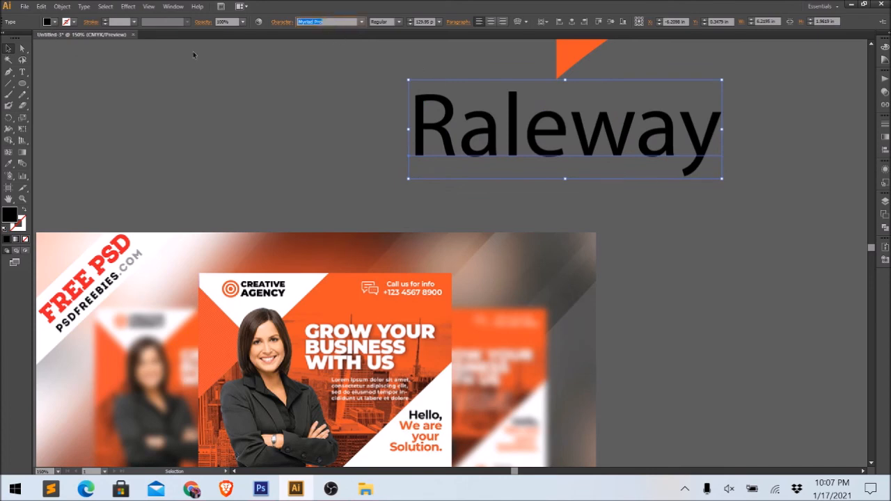
key(ctrl+v)
key(Return)
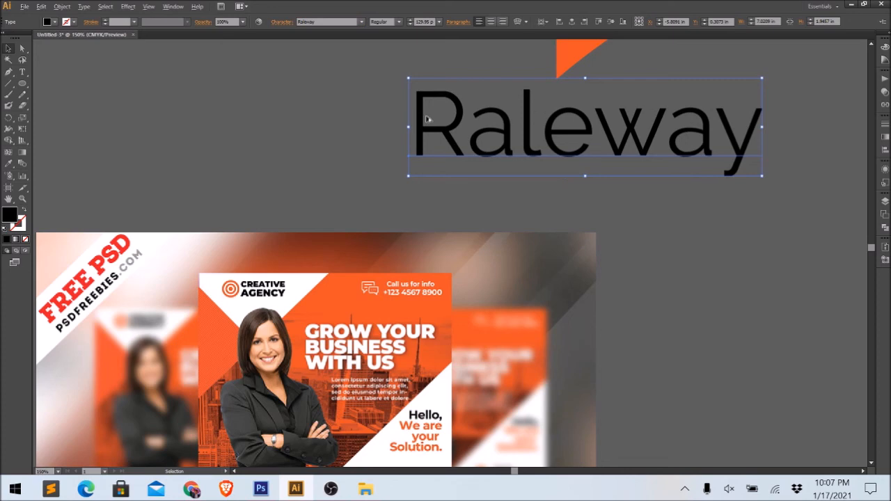
scroll(426, 117, down, 3)
scroll(385, 152, right, 3)
drag(378, 132, 441, 172)
scroll(513, 171, up, 2)
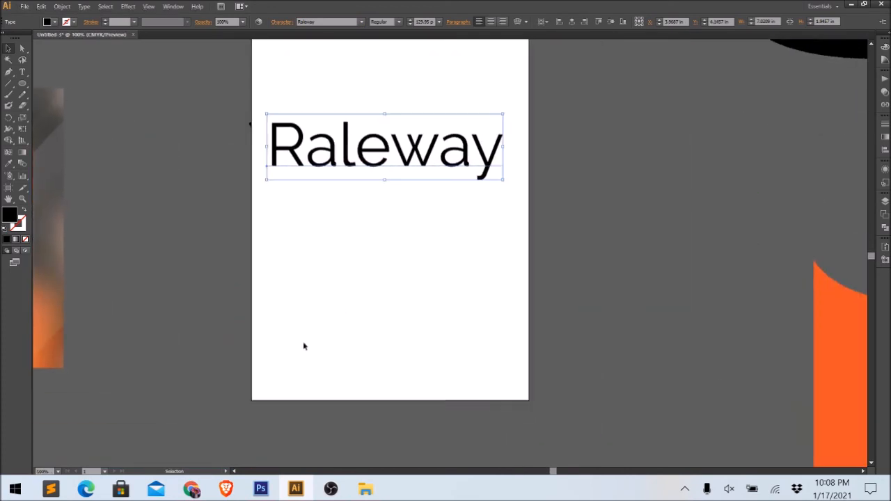
click(187, 489)
click(133, 439)
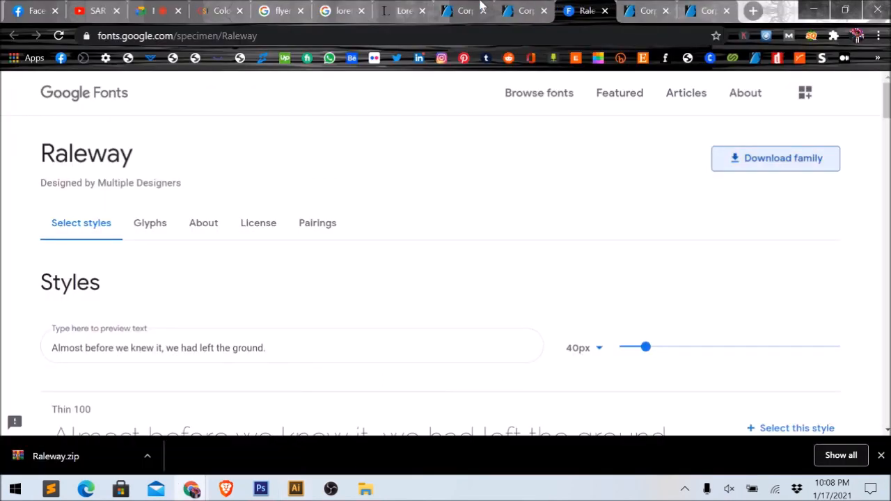
click(294, 492)
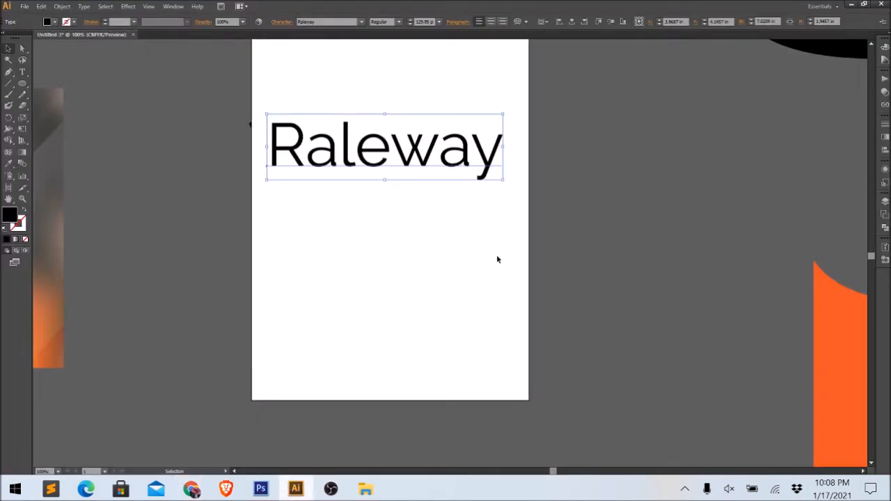
- Switch to Chrome and copy the large preview image from the "We Help Business To Grow Faster" flyer's item page
click(191, 489)
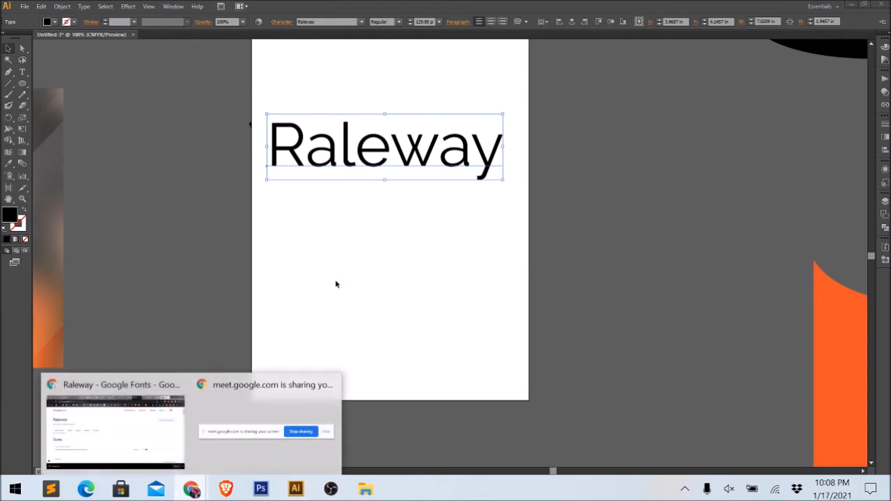
click(144, 420)
click(525, 11)
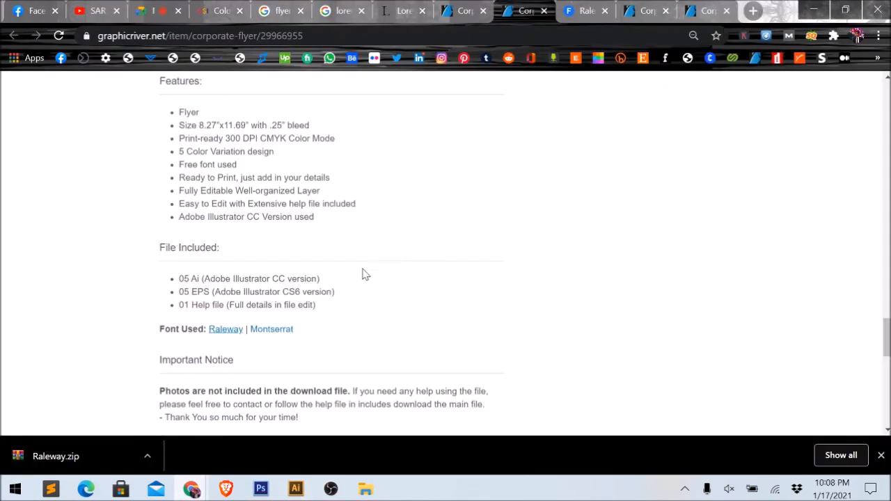
scroll(364, 272, up, 10)
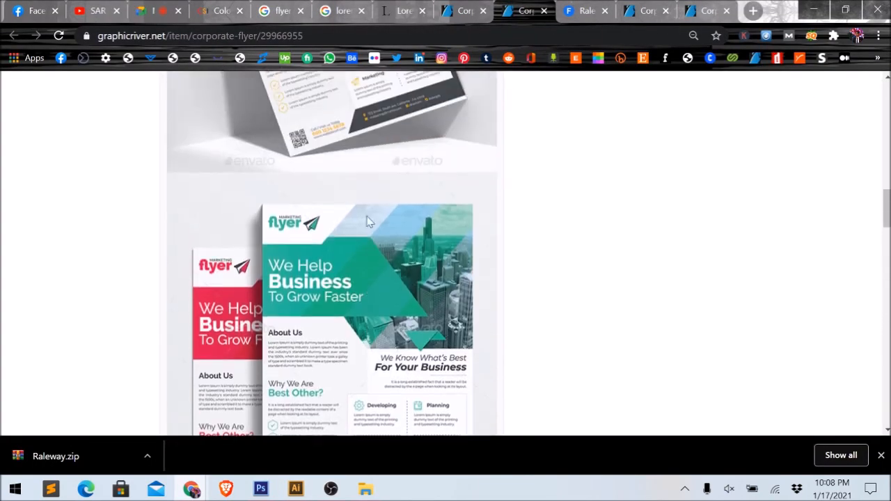
scroll(369, 221, up, 10)
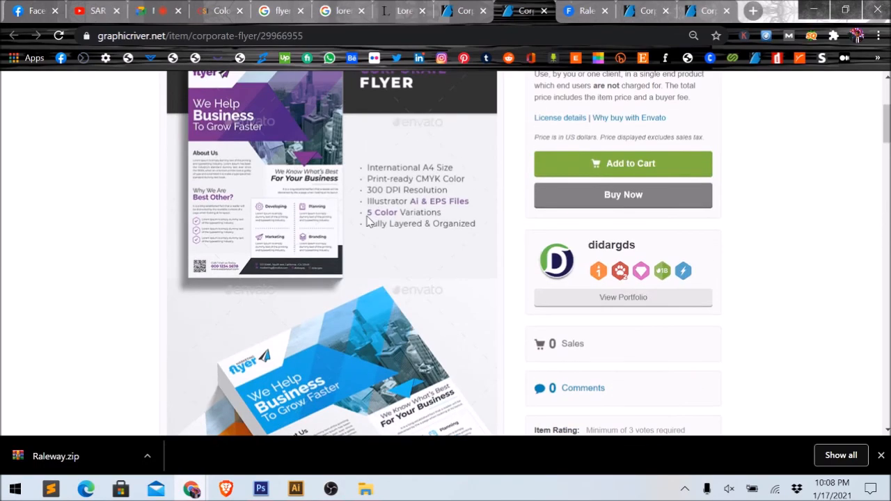
right_click(369, 221)
click(396, 259)
- Paste the copied preview image into the Illustrator document and place it between the orange reference flyer and the artboard
click(296, 489)
key(ctrl+v)
scroll(487, 308, down, 2)
drag(487, 306, 312, 274)
drag(337, 174, 389, 291)
- Bring the "Raleway" text to the front and place it across the preview image's edge beside the orange flyer for comparison
drag(545, 325, 293, 258)
scroll(293, 258, up, 2)
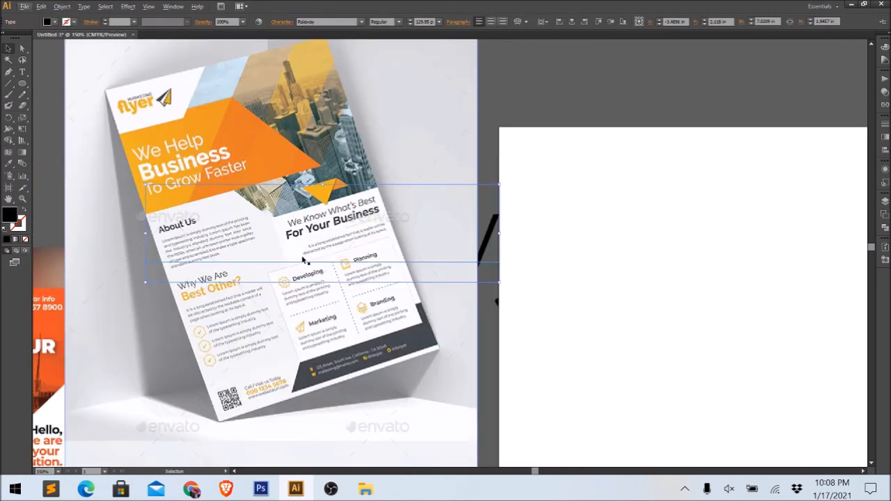
key(ctrl+shift+])
drag(497, 300, 531, 312)
drag(450, 260, 719, 267)
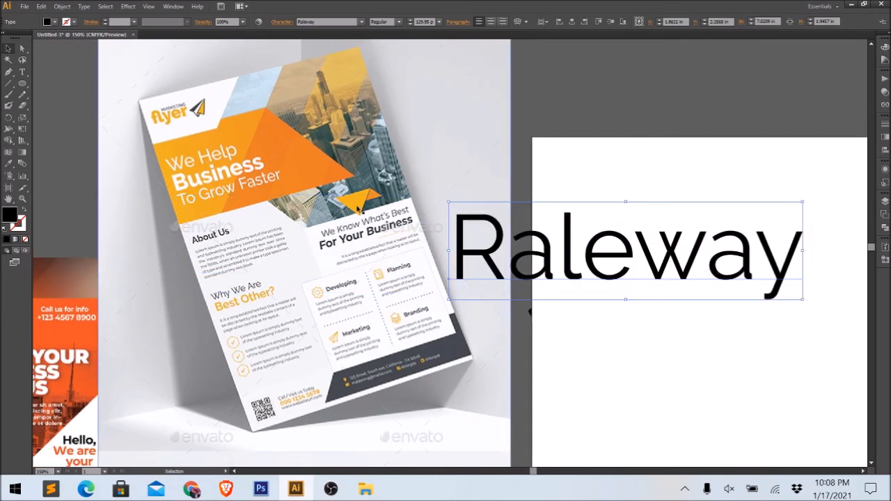
scroll(482, 222, down, 3)
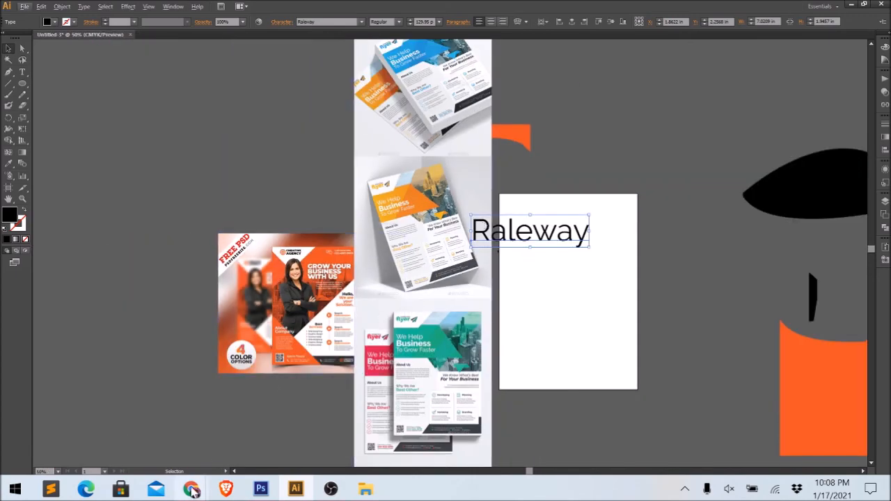
- Switch back to Chrome and look through the preview images on the flyer's item page again
mouse_move(192, 490)
click(114, 451)
scroll(625, 198, down, 5)
scroll(625, 198, down, 8)
scroll(405, 88, up, 7)
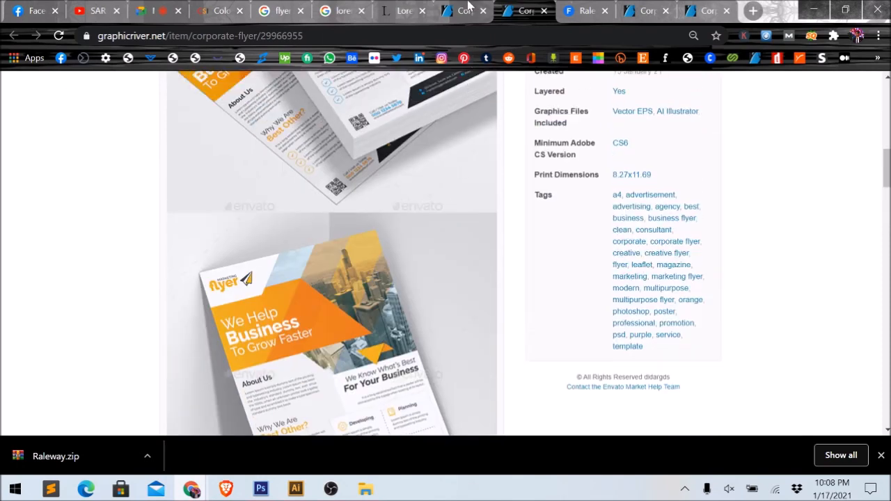
- Return to the corporate flyer results page on GraphicRiver and clear the search term
click(468, 10)
drag(136, 195, 21, 210)
key(BackSpace)
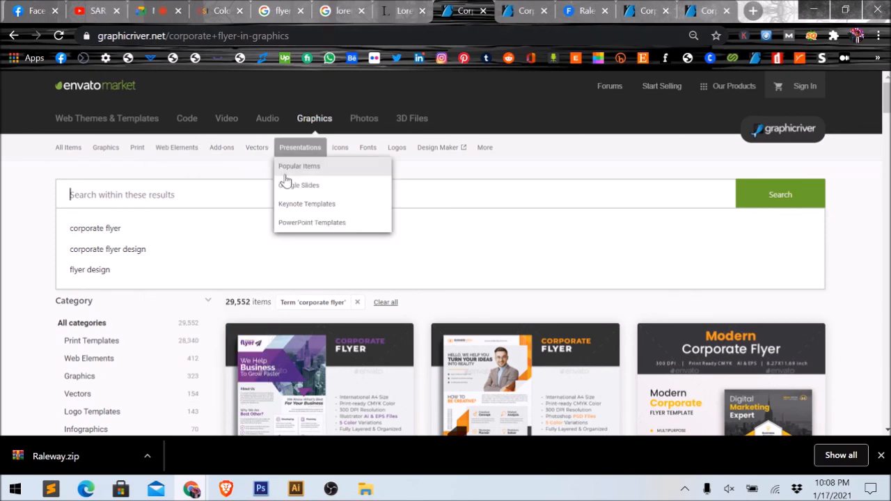
- Open the item page of the "Turn Your Ideas Into Reality" flyer, dismiss the downloads bar and look at its preview images
click(524, 9)
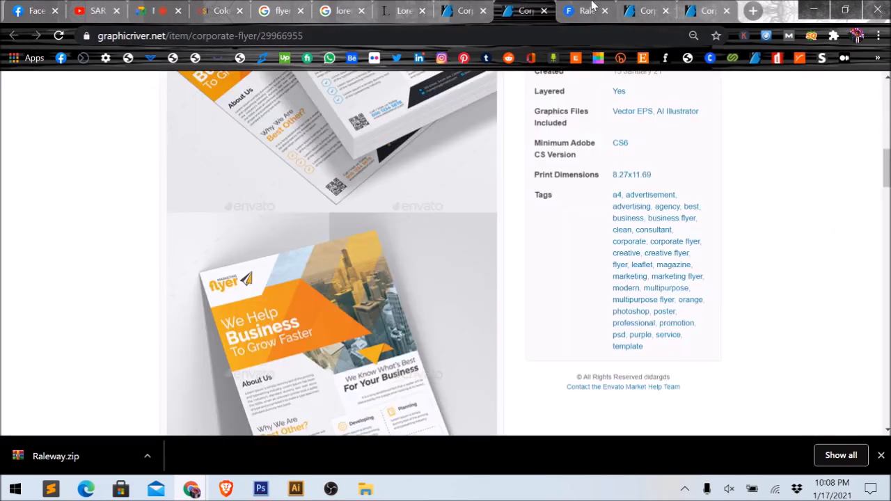
click(630, 10)
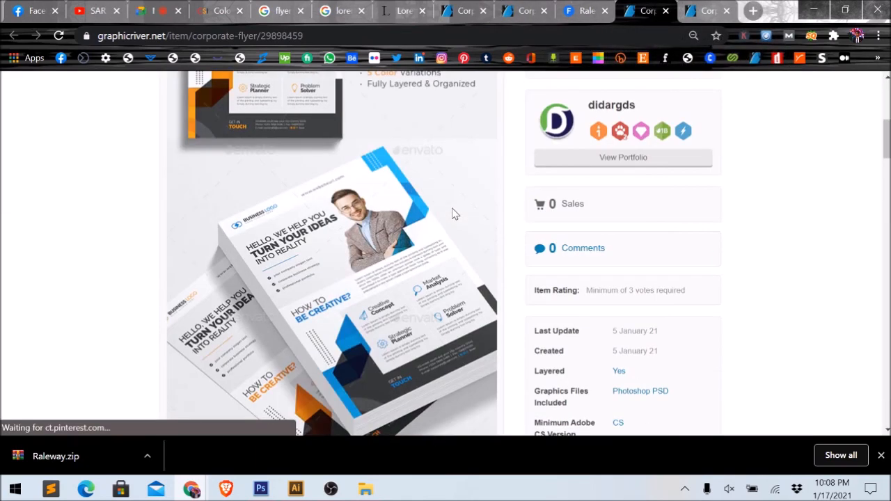
scroll(326, 217, up, 2)
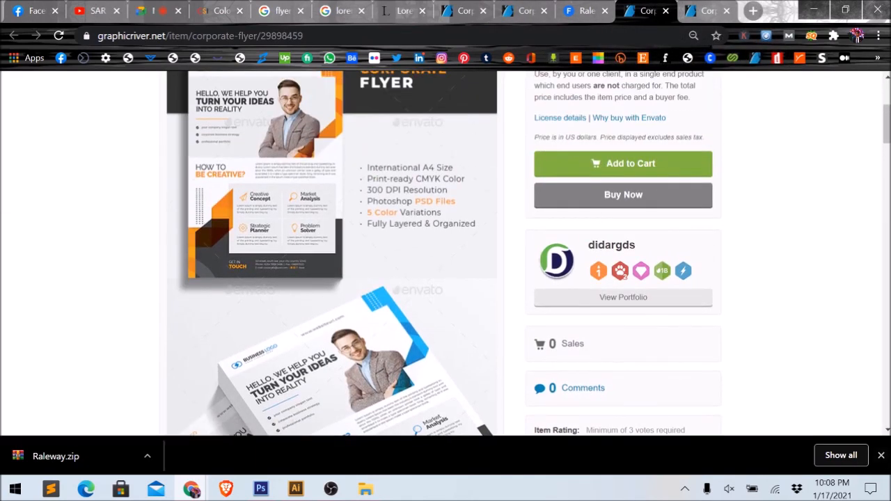
click(882, 456)
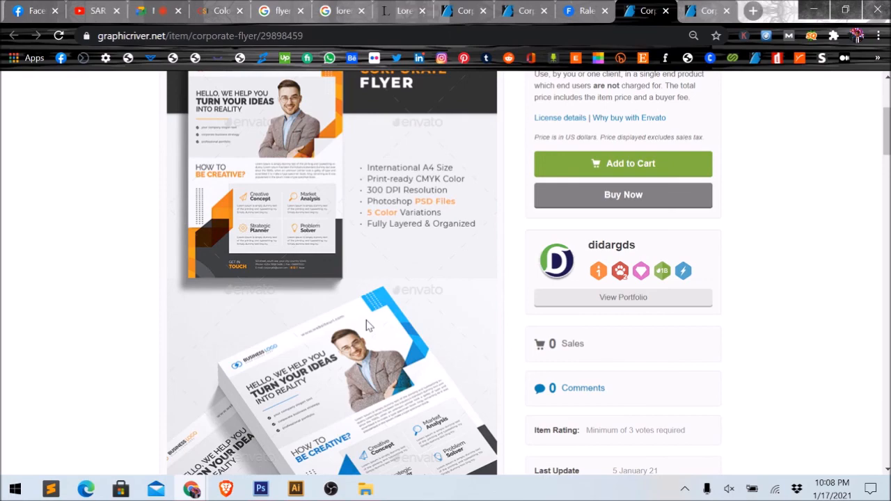
- Find the fonts used in the flyer's description, view the linked Montserrat page on Google Fonts and close that page
scroll(368, 325, down, 15)
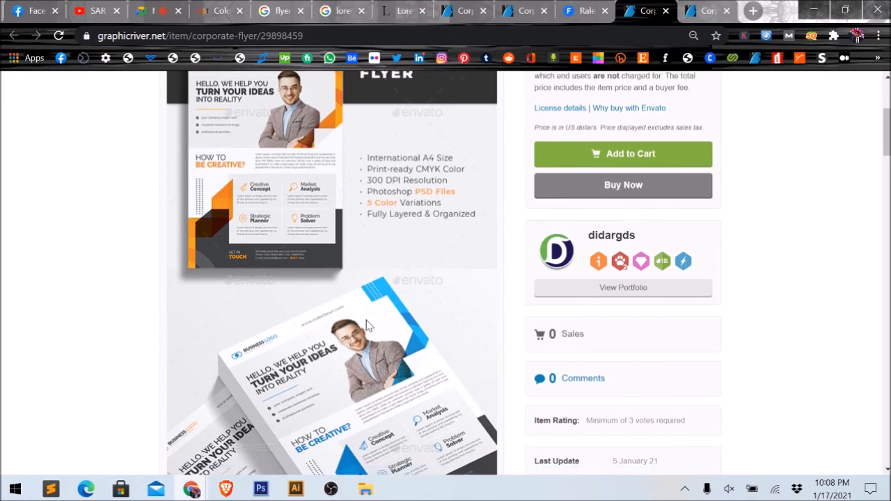
scroll(367, 322, down, 5)
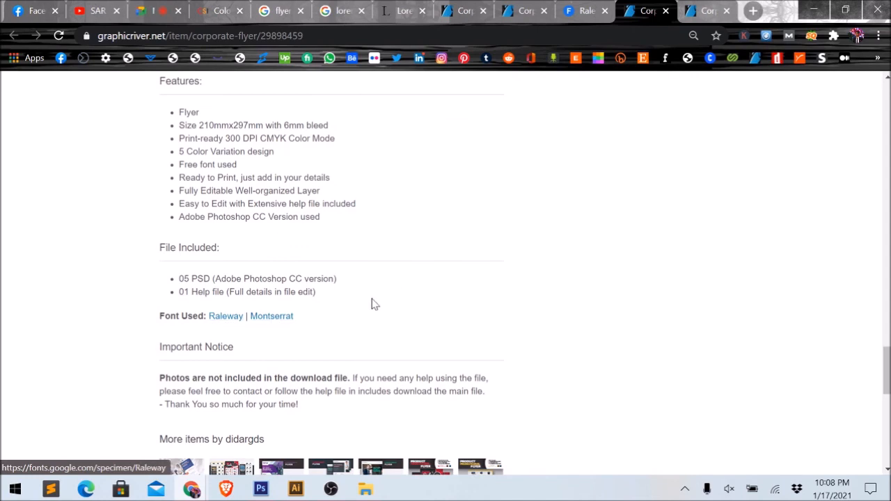
middle_click(282, 318)
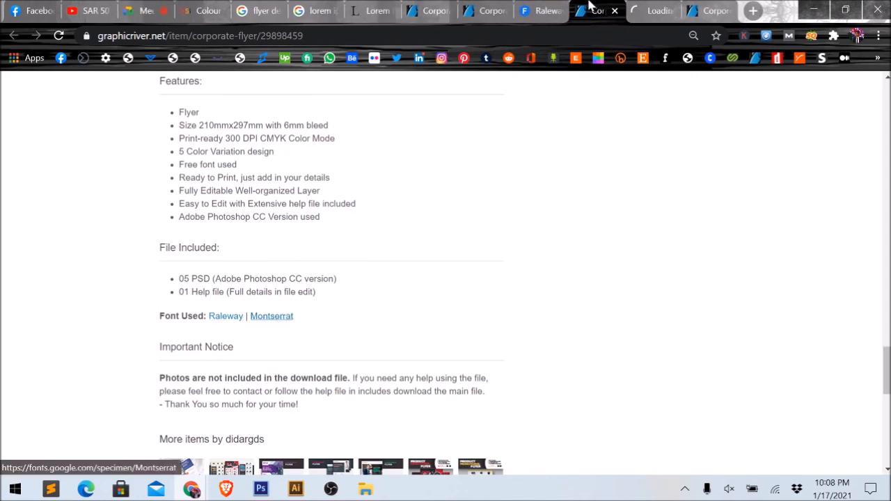
click(658, 8)
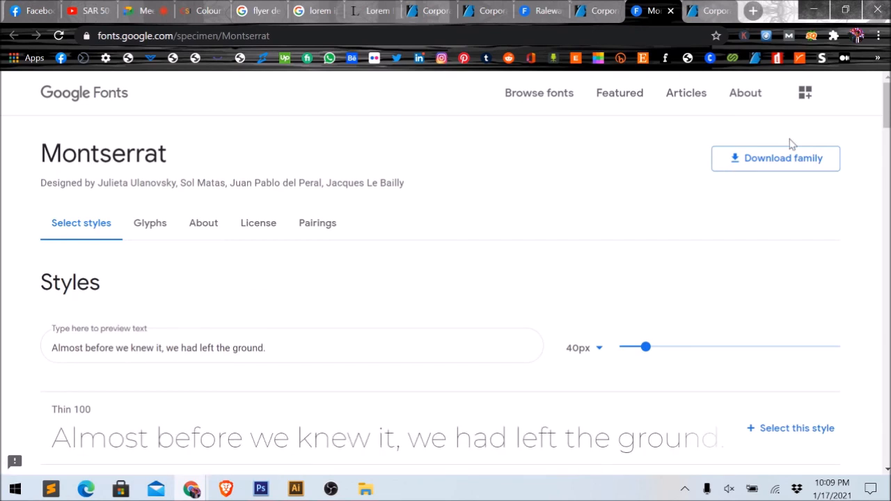
click(672, 11)
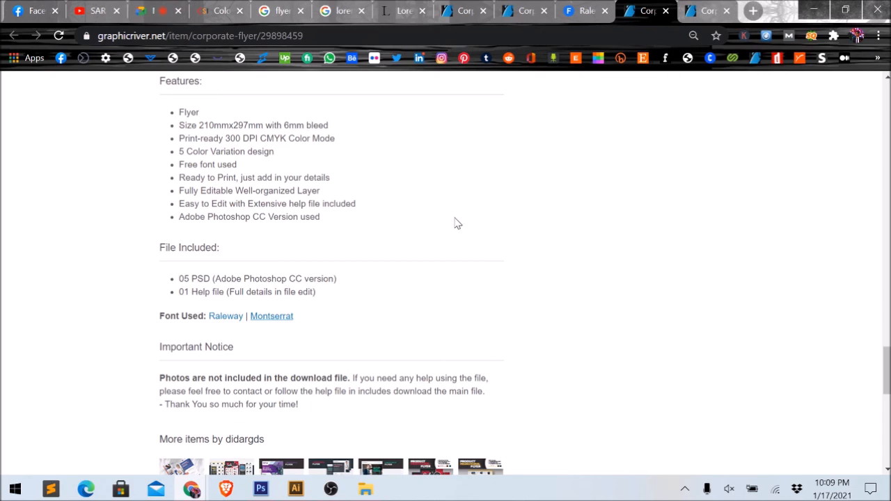
- Glance through the corporate flyer results and close all GraphicRiver pages and the Raleway font page
click(453, 5)
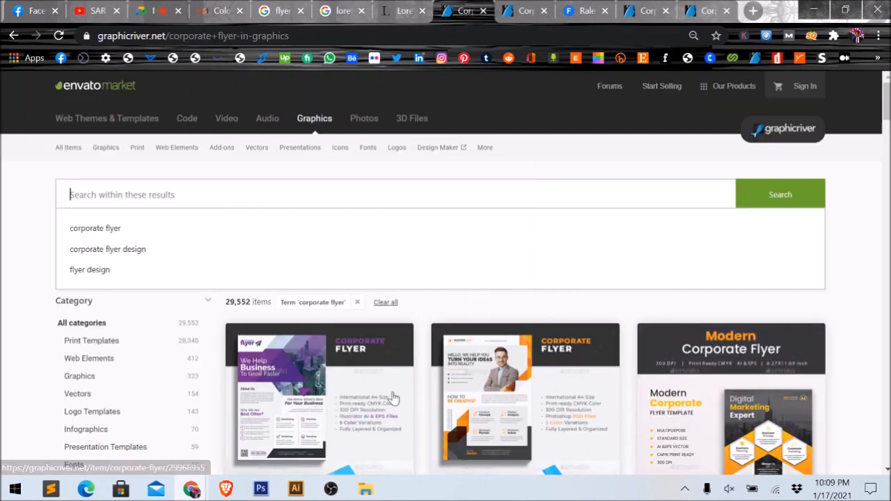
scroll(386, 398, down, 4)
scroll(393, 399, down, 4)
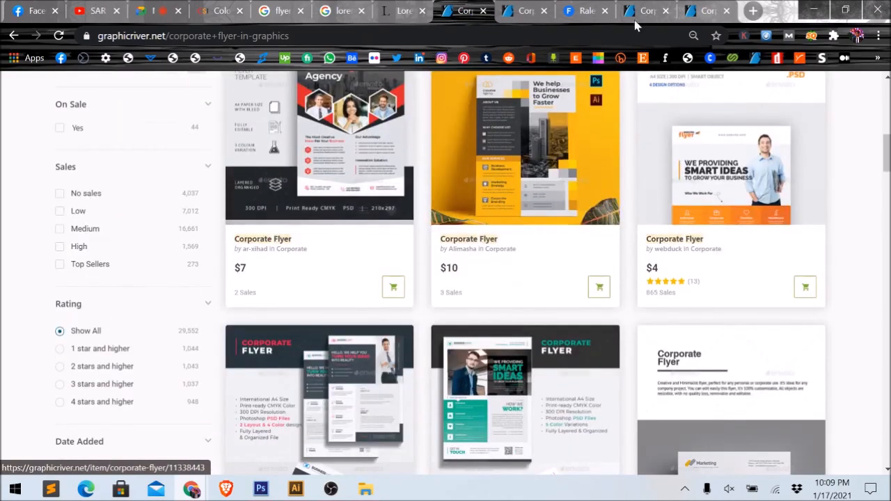
click(483, 10)
click(483, 10)
click(484, 11)
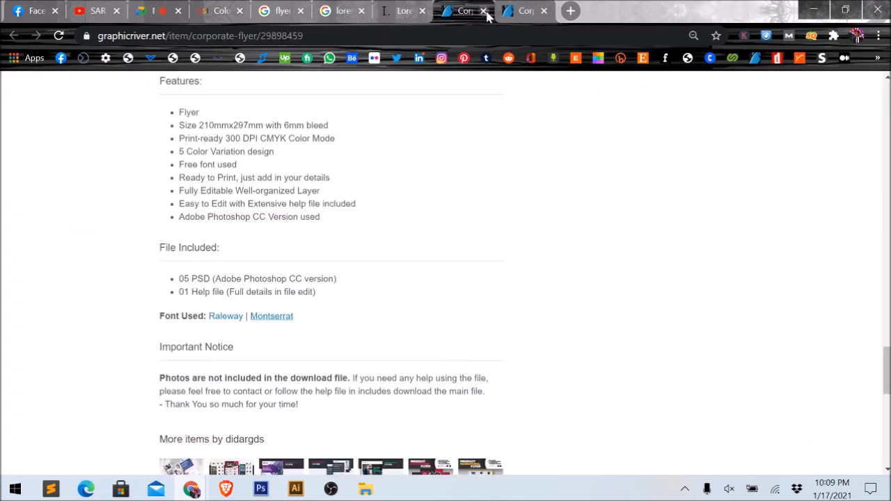
click(483, 10)
click(483, 11)
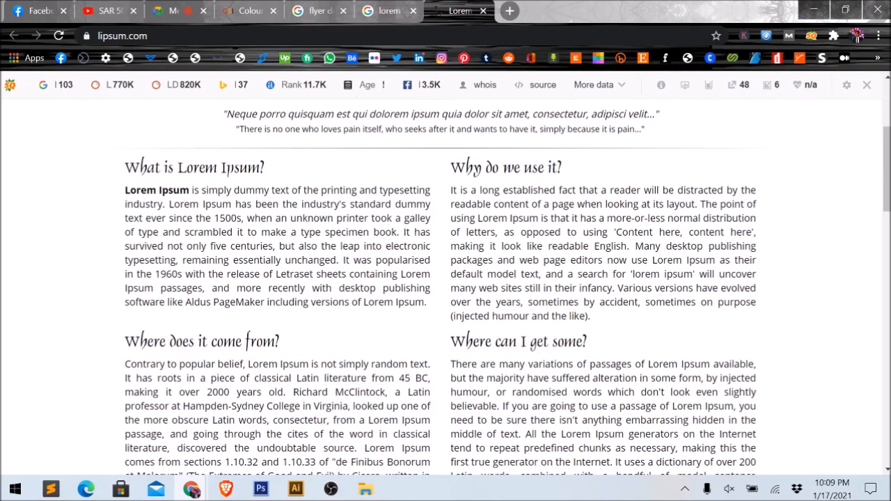
- Switch to Illustrator and delete the pasted tall flyer preview image beside the artboard
click(813, 10)
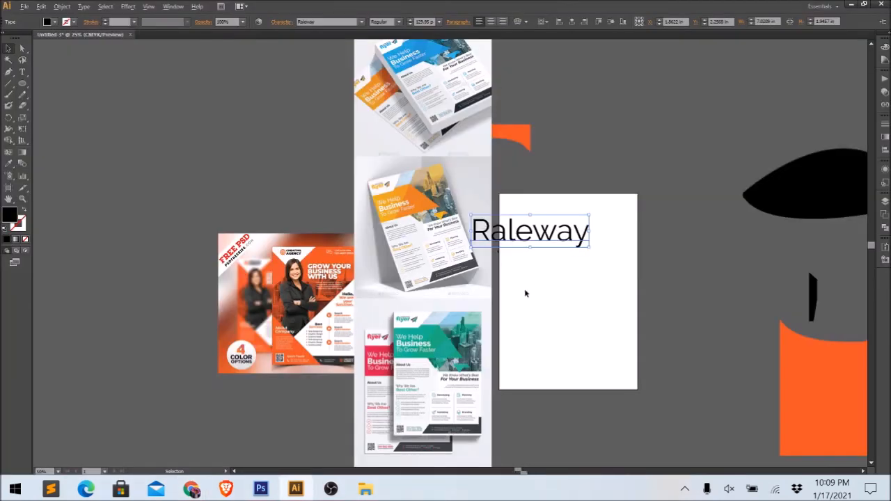
scroll(507, 297, down, 2)
drag(507, 298, 495, 292)
click(421, 147)
key(Delete)
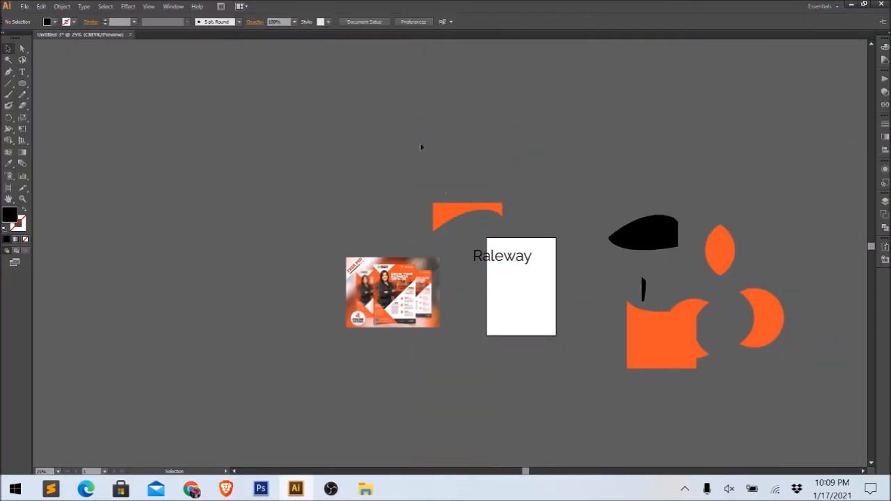
- Move the orange reference flyer and the curved orange shape farther from the artboard, and the "Raleway" text above it
drag(408, 283, 308, 252)
drag(467, 213, 348, 188)
click(485, 251)
drag(502, 254, 507, 137)
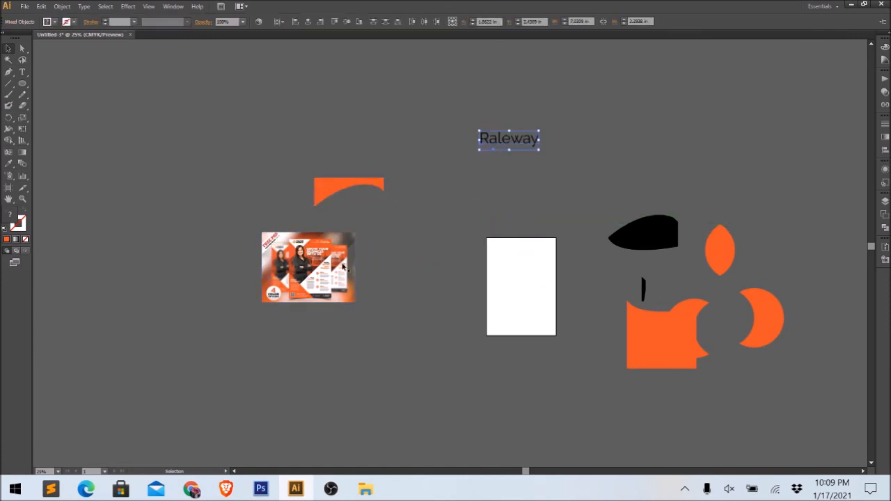
- Examine the orange "Grow Your Business With Us" reference flyer's layout, text and contact details up close
scroll(284, 274, up, 2)
scroll(305, 319, up, 2)
drag(350, 366, 364, 355)
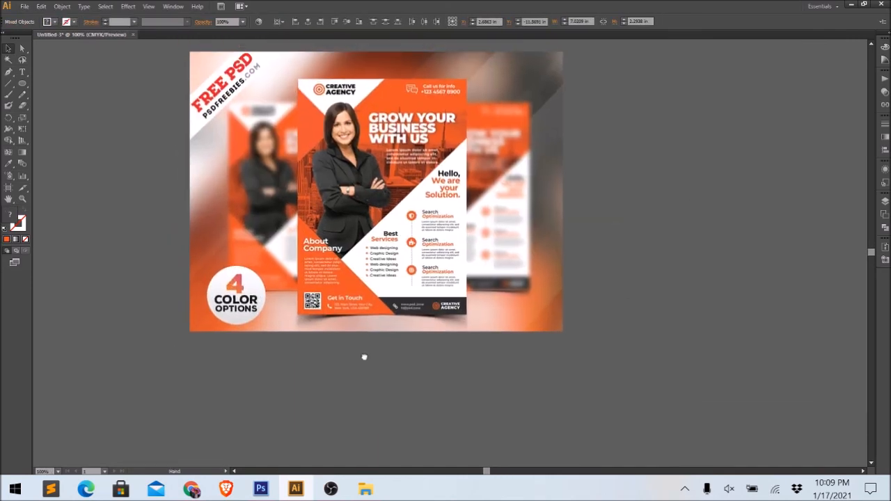
click(661, 243)
scroll(402, 252, up, 1)
drag(418, 215, 408, 298)
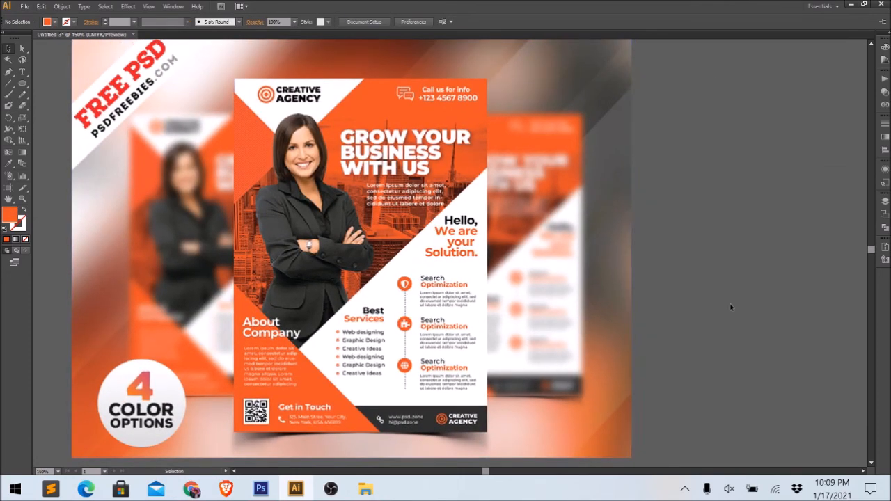
scroll(729, 322, down, 1)
drag(729, 324, 605, 301)
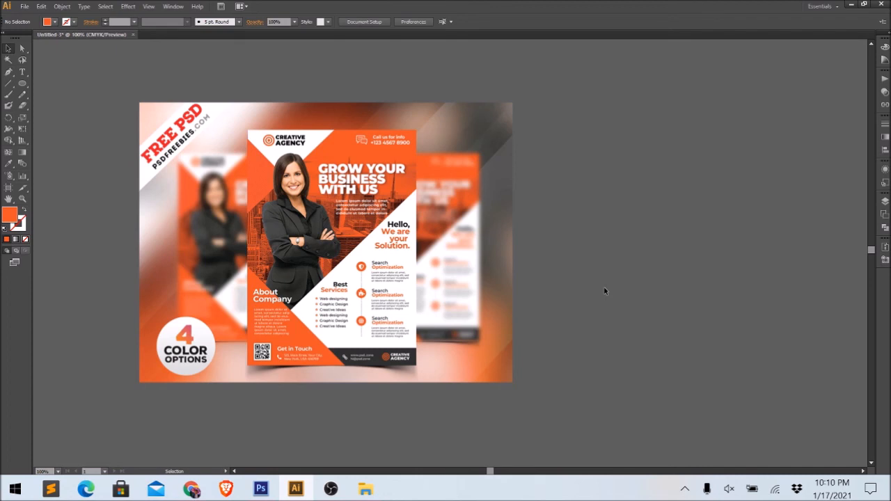
- Switch to Chrome and look through the uploaded design tutorials on the SAR 50 YouTube channel, from the newest to older ones
mouse_move(191, 490)
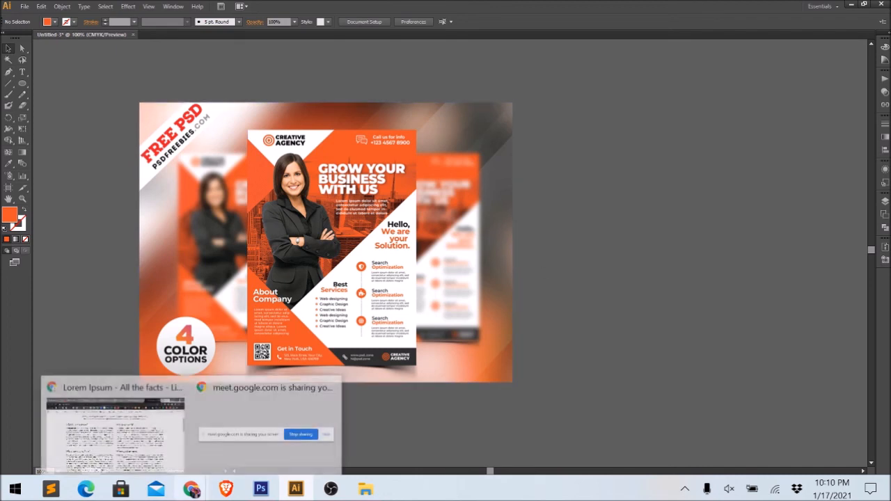
click(131, 443)
click(157, 10)
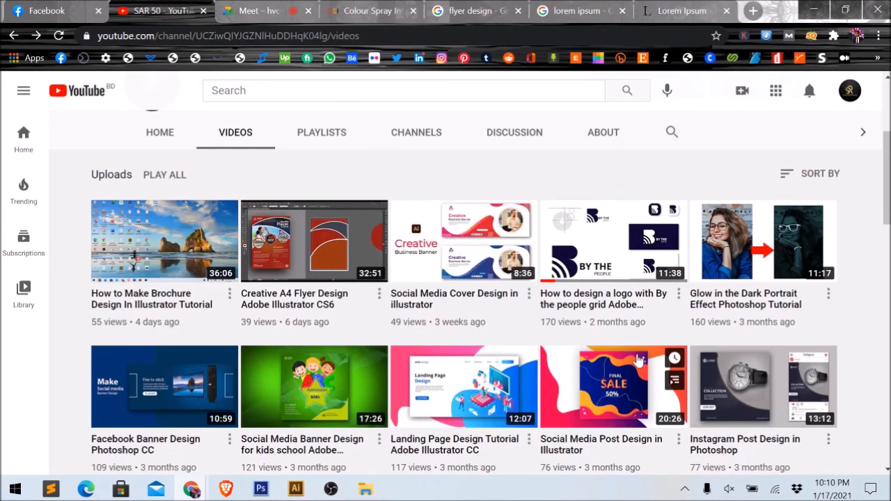
scroll(652, 332, down, 3)
scroll(577, 373, down, 1)
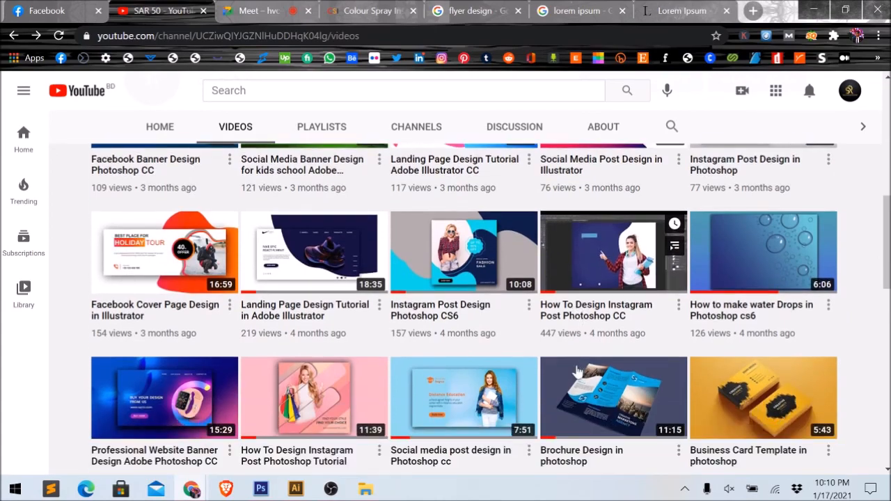
scroll(536, 378, down, 4)
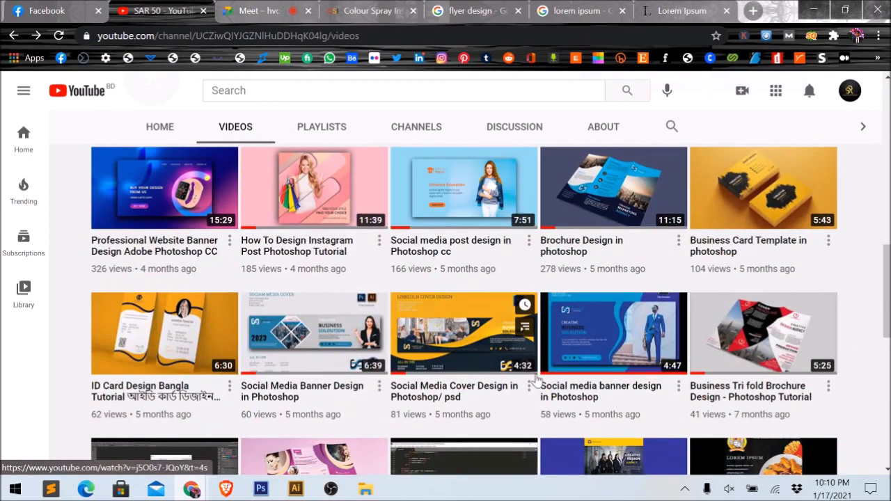
scroll(536, 378, down, 2)
scroll(498, 385, up, 8)
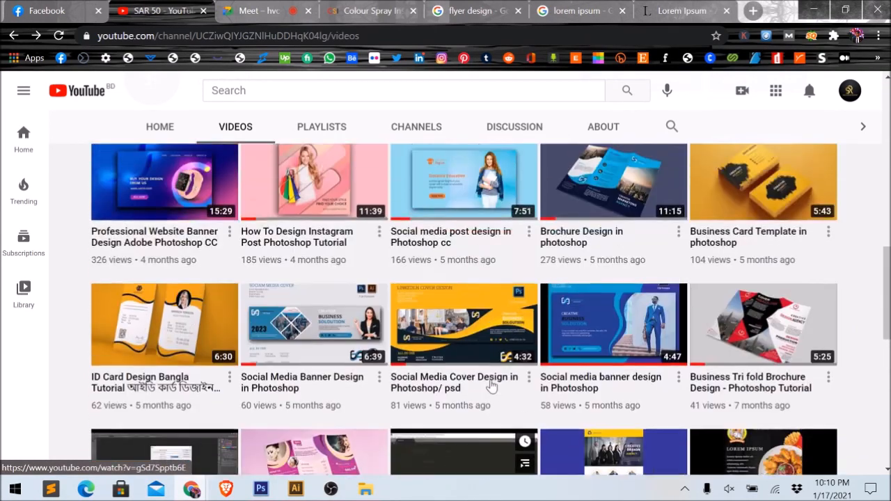
scroll(492, 384, up, 1)
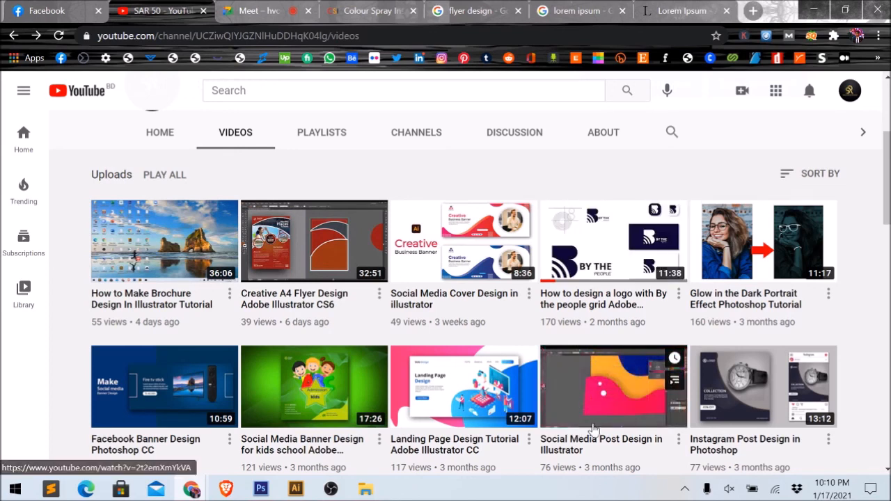
scroll(597, 456, down, 1)
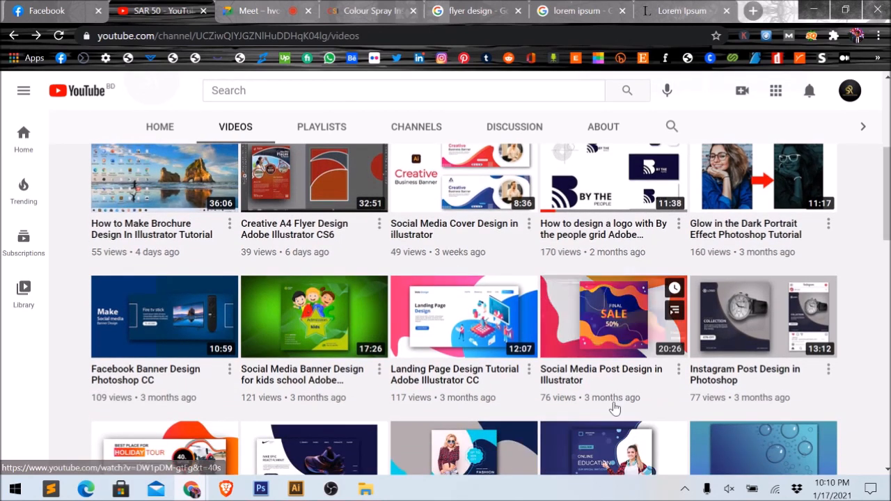
scroll(613, 408, down, 2)
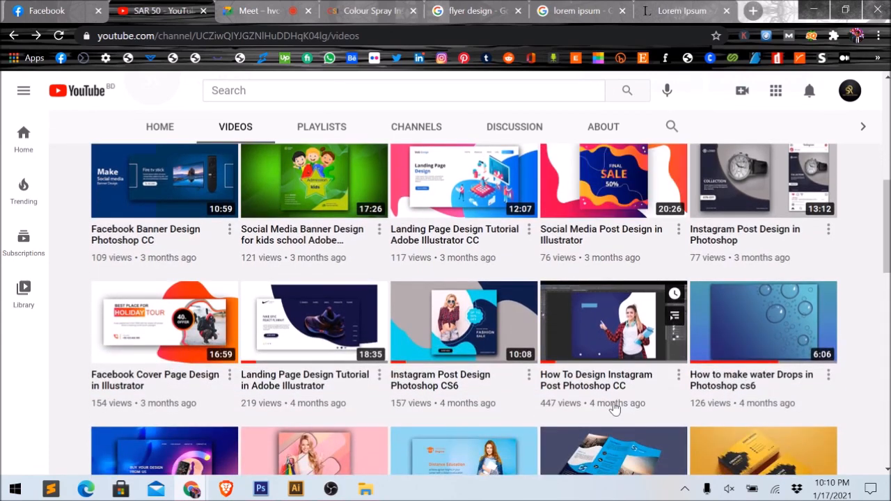
scroll(613, 409, down, 2)
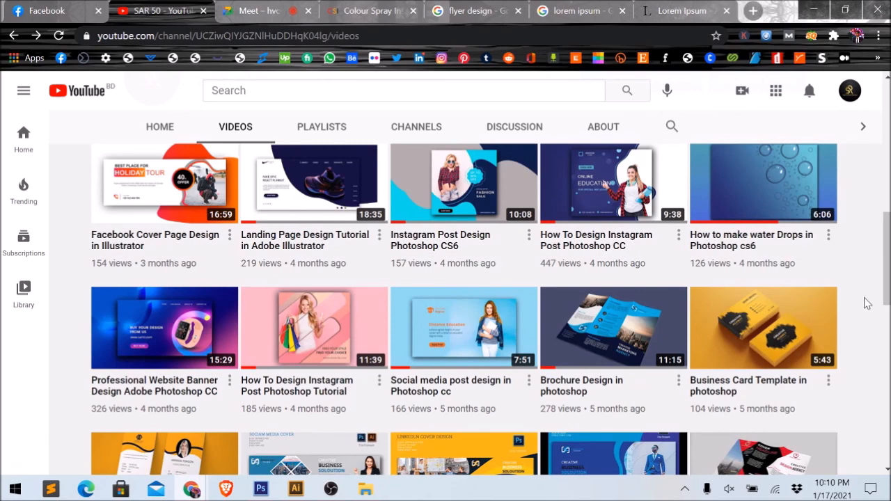
scroll(867, 303, down, 3)
scroll(867, 303, down, 2)
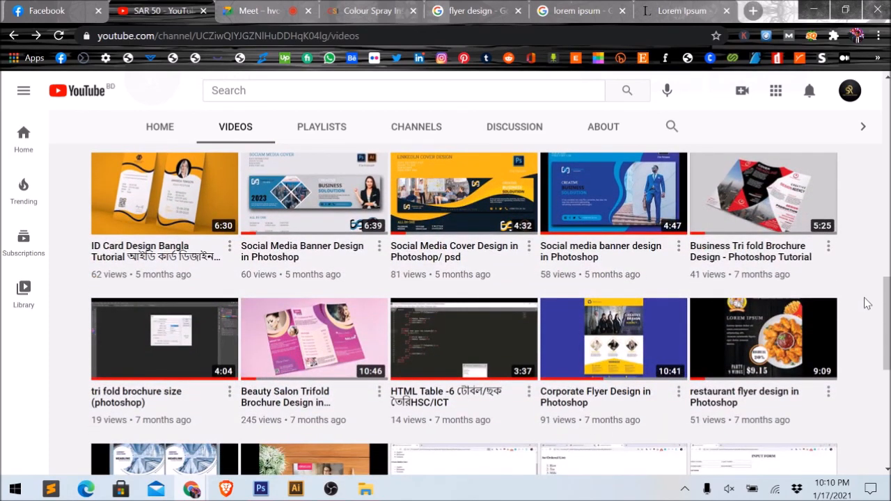
scroll(867, 302, up, 3)
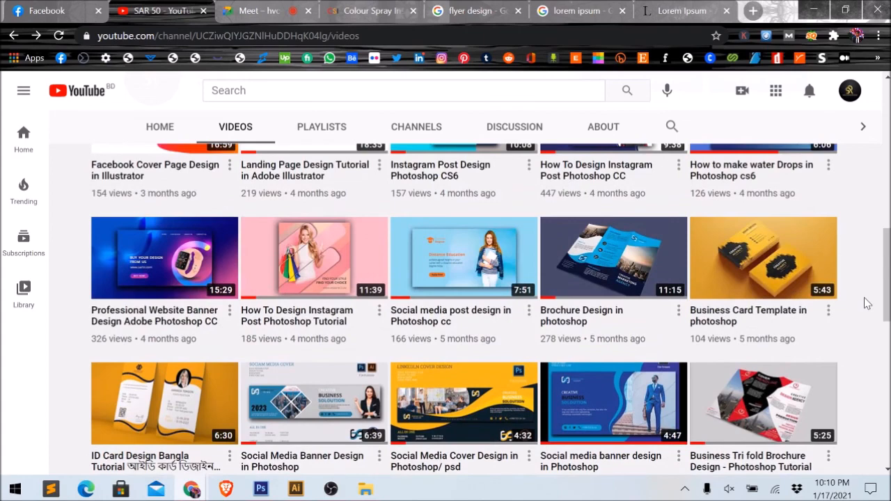
scroll(867, 303, up, 4)
scroll(867, 302, up, 1)
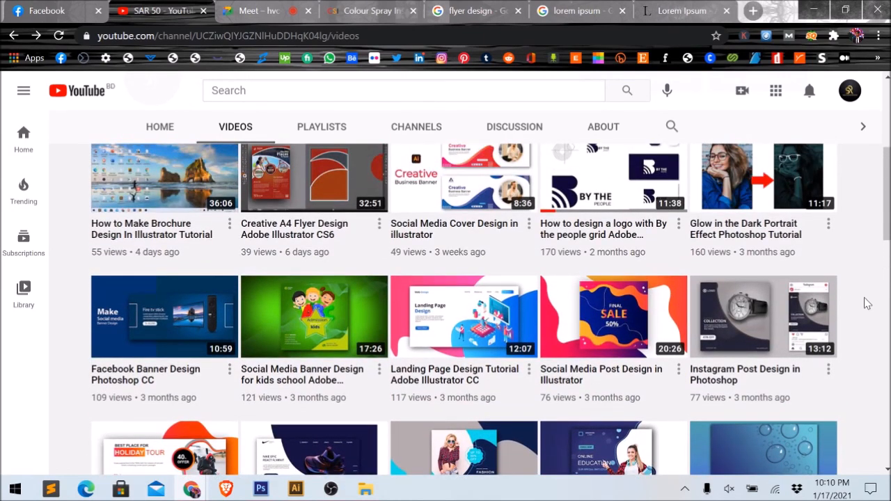
scroll(867, 303, up, 1)
scroll(866, 302, up, 3)
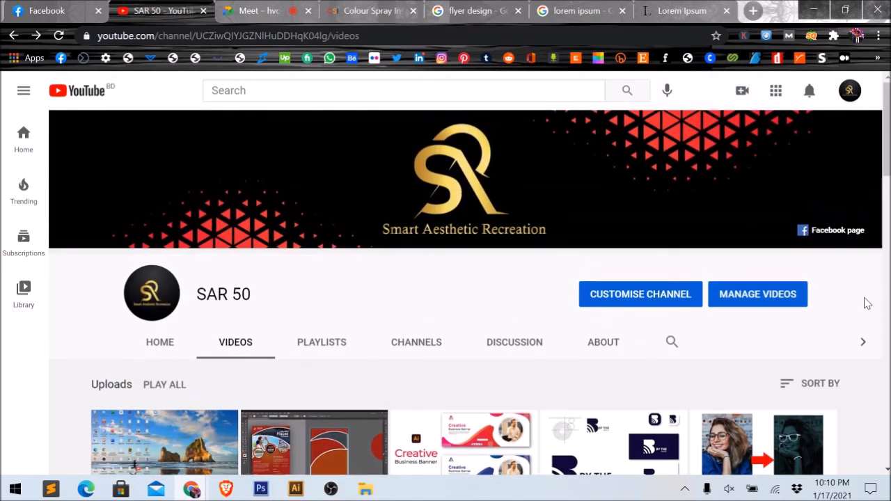
scroll(867, 303, down, 3)
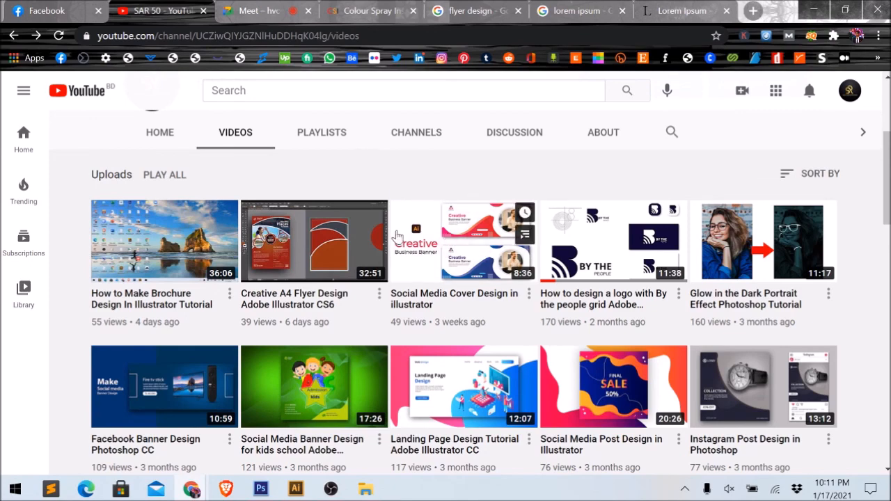
scroll(400, 244, down, 5)
scroll(404, 348, down, 2)
scroll(405, 349, up, 2)
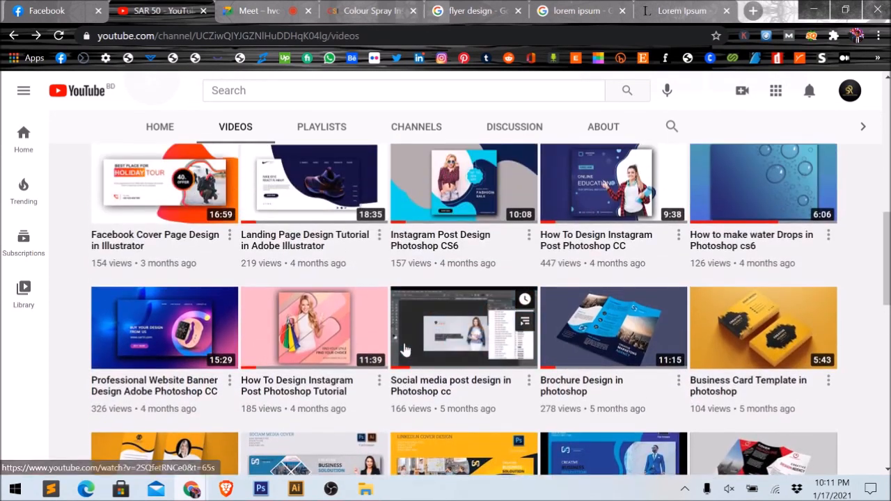
- Review the channel's uploads again, from the newest flyer and brochure tutorials down to the older Photoshop corporate flyer and HTML table videos
scroll(404, 350, up, 1)
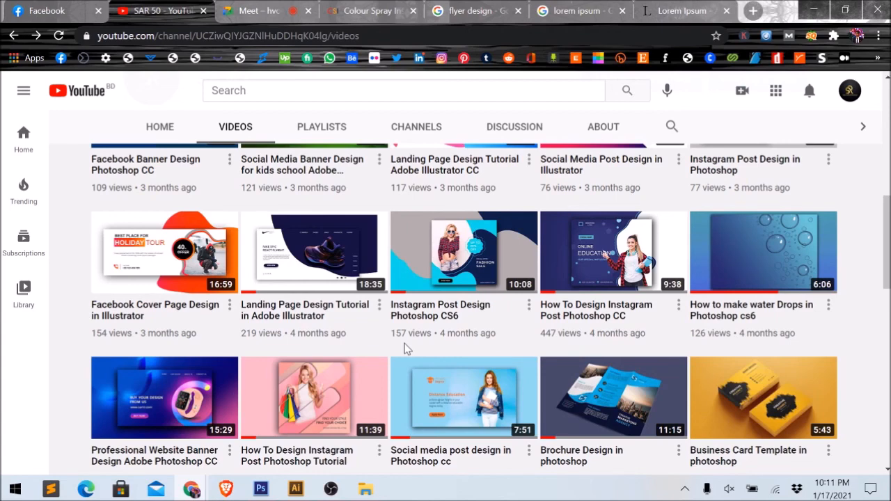
scroll(405, 346, up, 2)
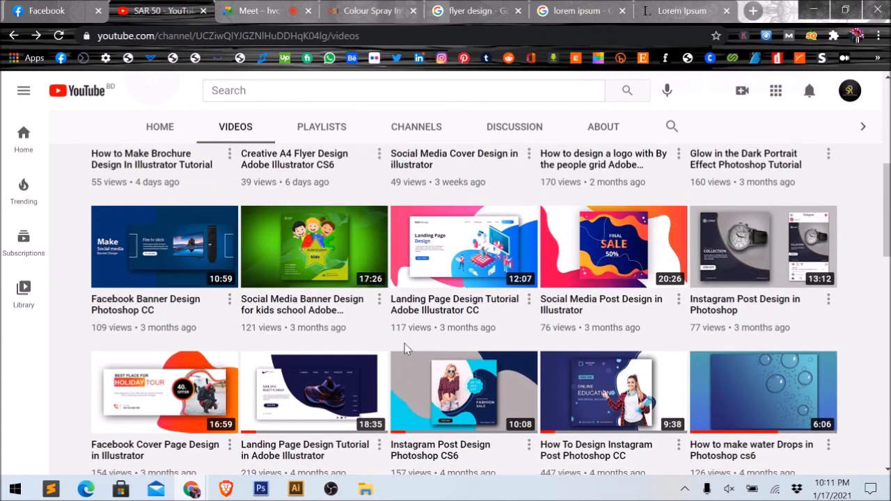
scroll(404, 344, up, 2)
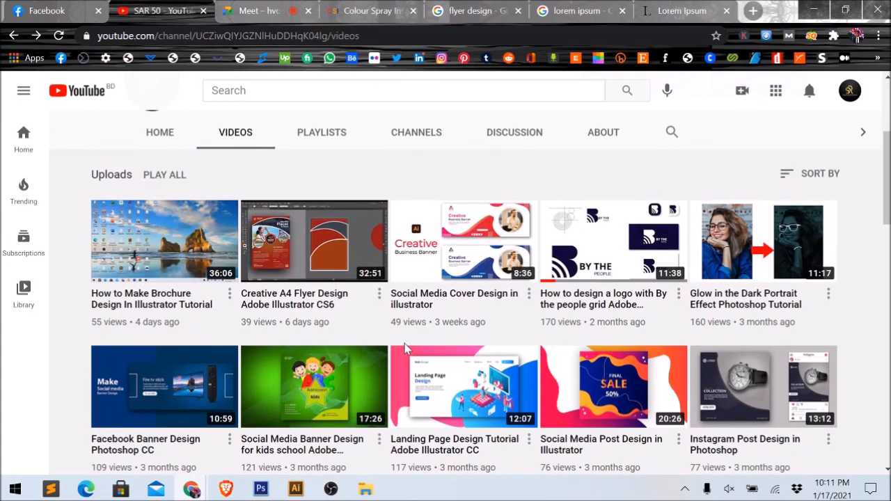
scroll(406, 348, down, 5)
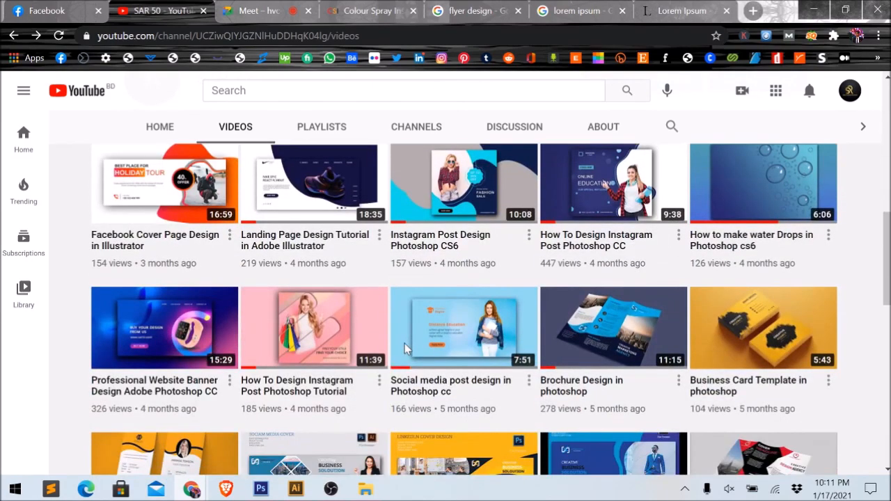
scroll(406, 348, up, 5)
scroll(406, 348, down, 6)
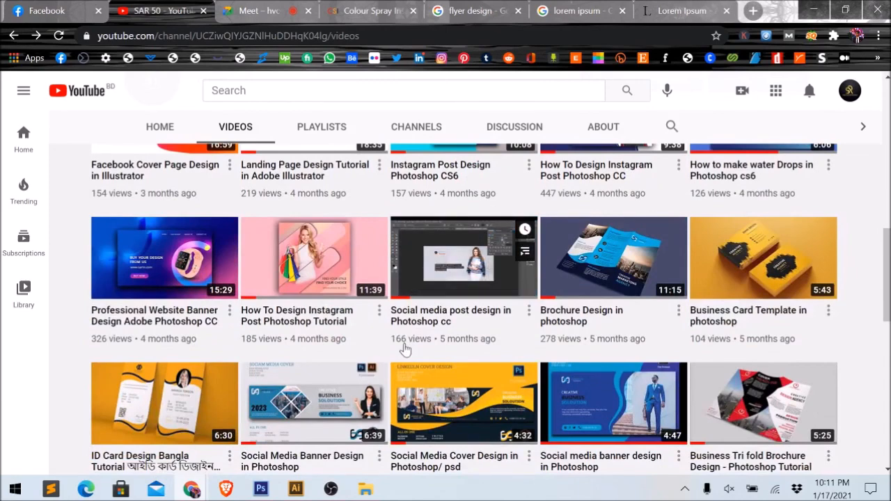
scroll(406, 349, down, 2)
scroll(406, 350, down, 1)
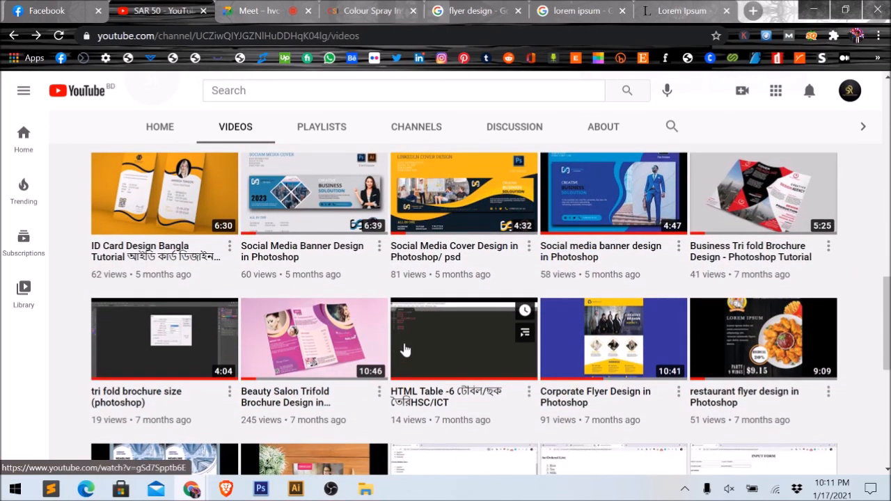
scroll(405, 349, down, 1)
scroll(405, 350, up, 3)
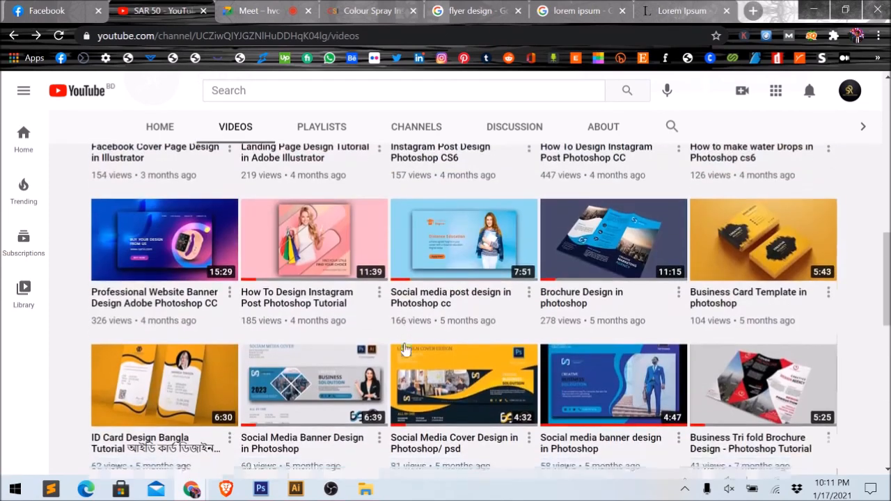
scroll(405, 350, down, 5)
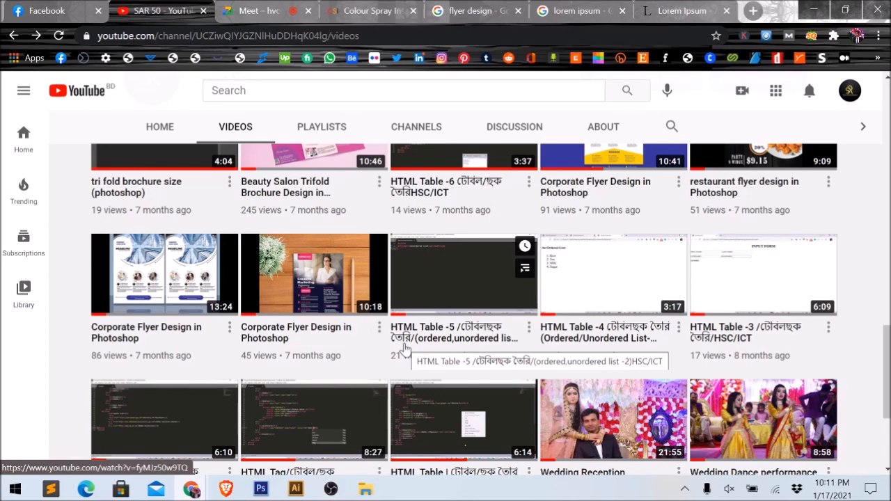
scroll(406, 349, down, 1)
scroll(407, 350, up, 1)
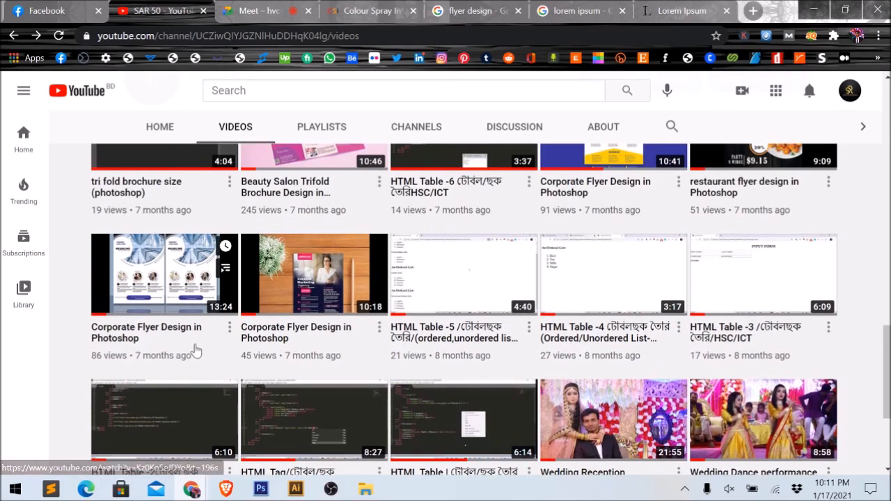